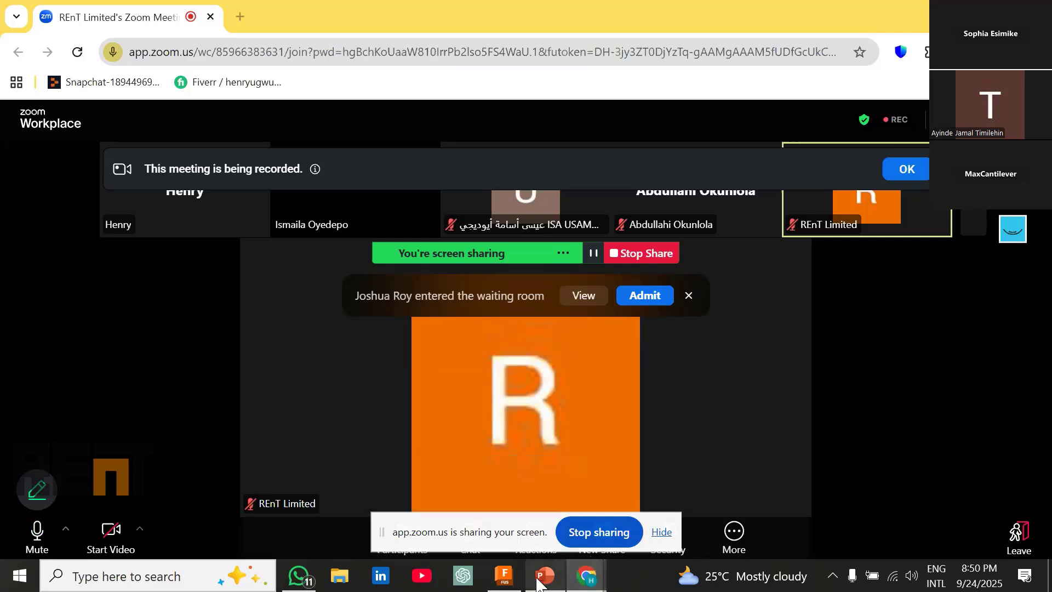
Step: Switch to Autodesk Fusion and create a new sketch on the vertical XY plane
click(503, 576)
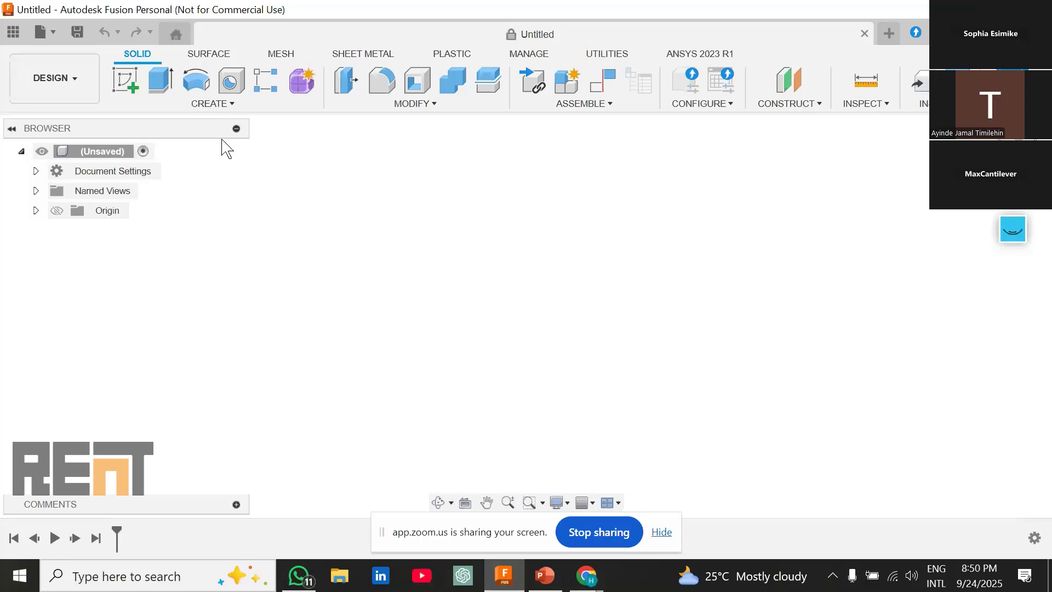
click(208, 106)
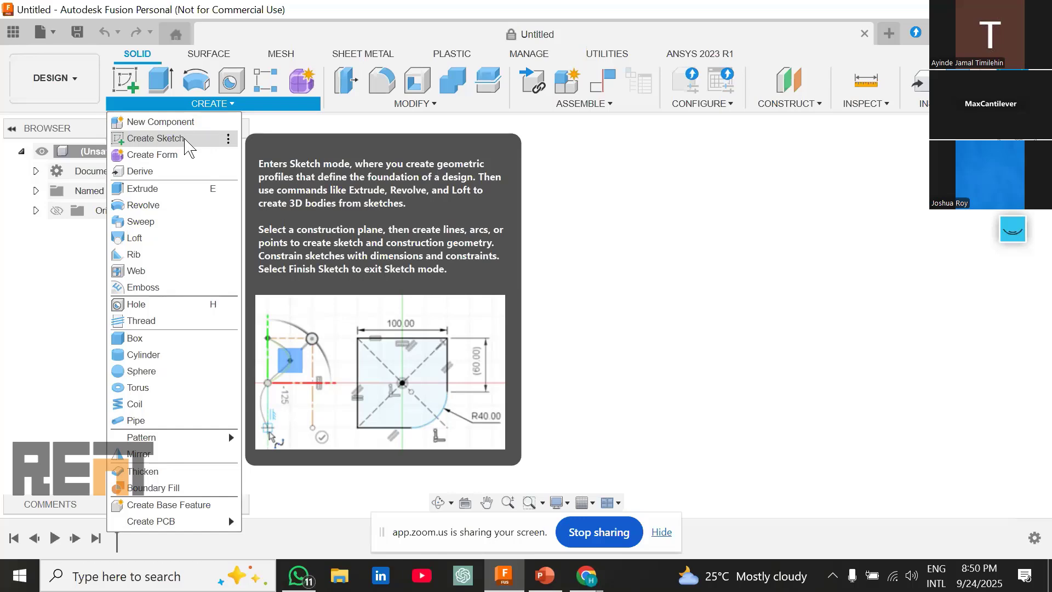
click(186, 141)
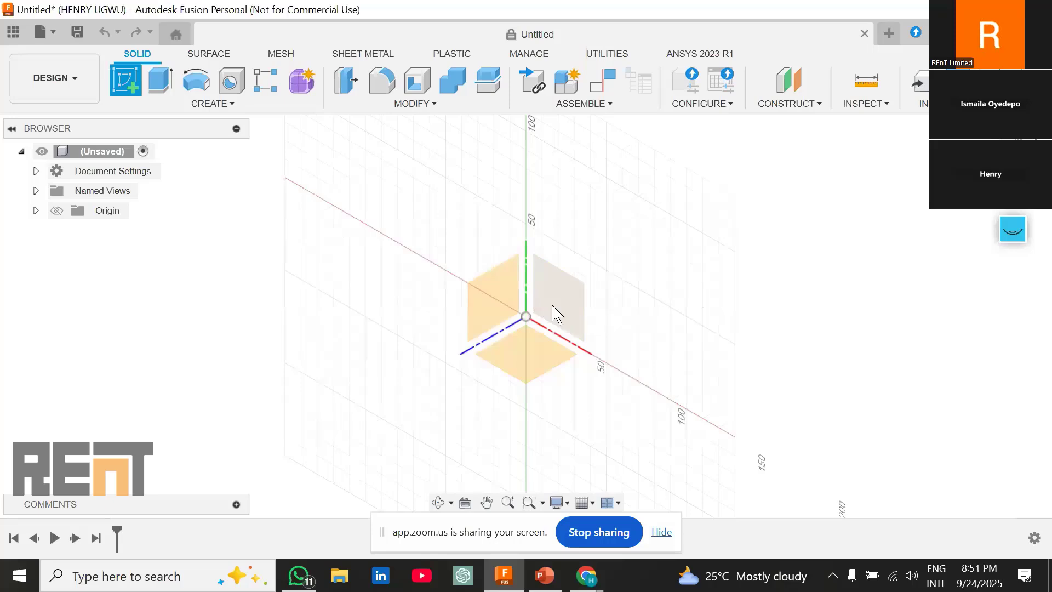
click(554, 315)
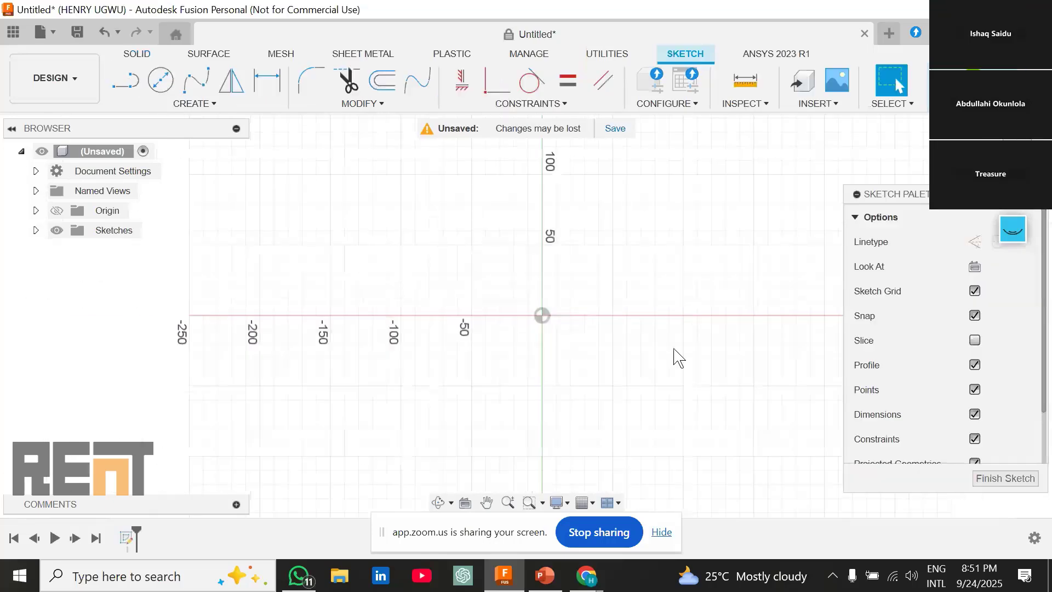
scroll(512, 361, up, 2)
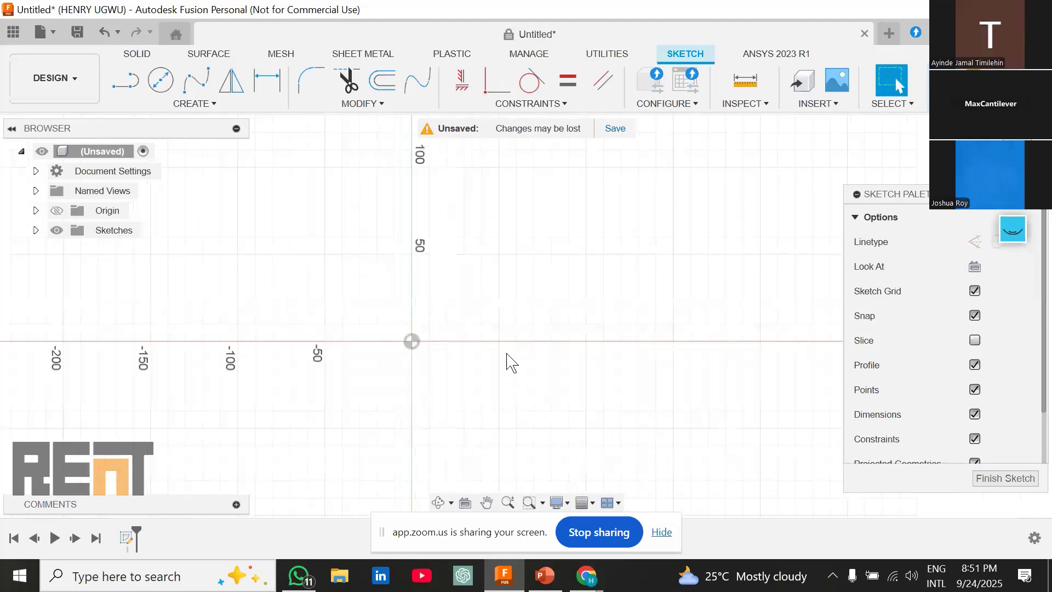
scroll(511, 362, down, 1)
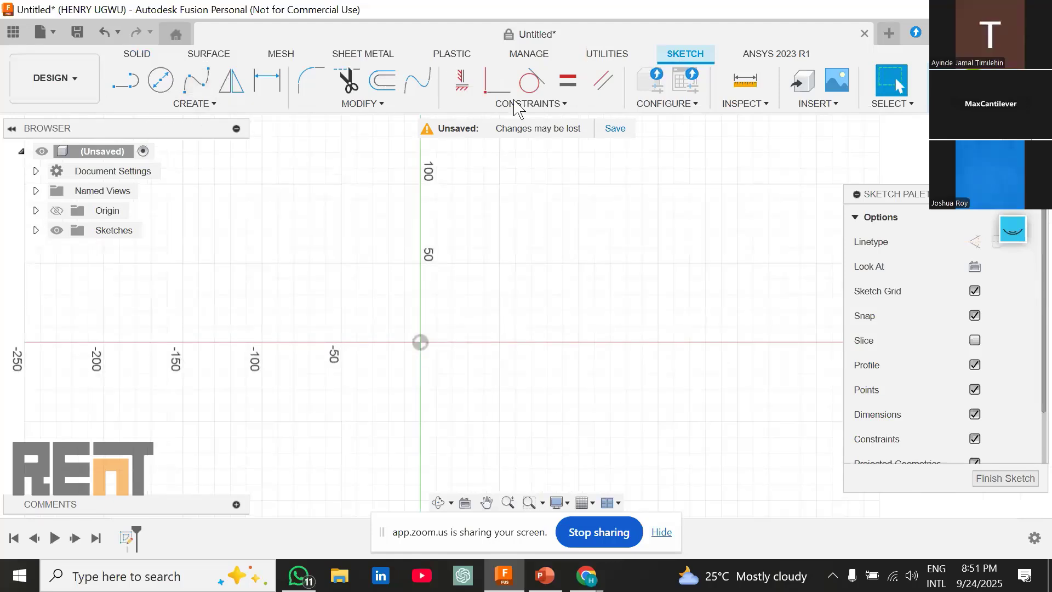
Step: Check the Exercise-41 ring drawing in PowerPoint and start the Center Diameter Circle command in the Fusion sketch
click(545, 576)
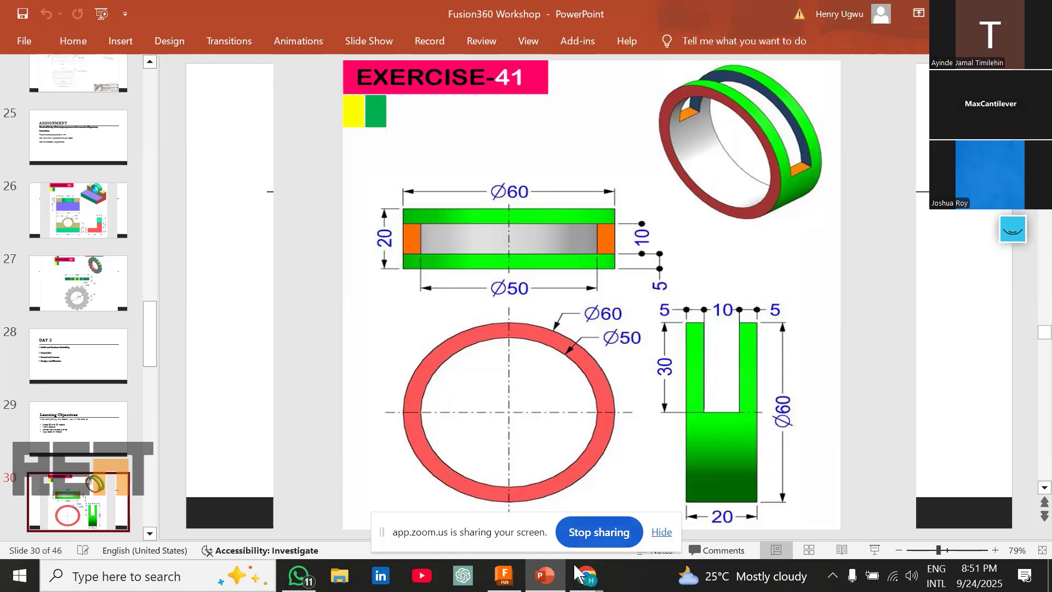
click(510, 585)
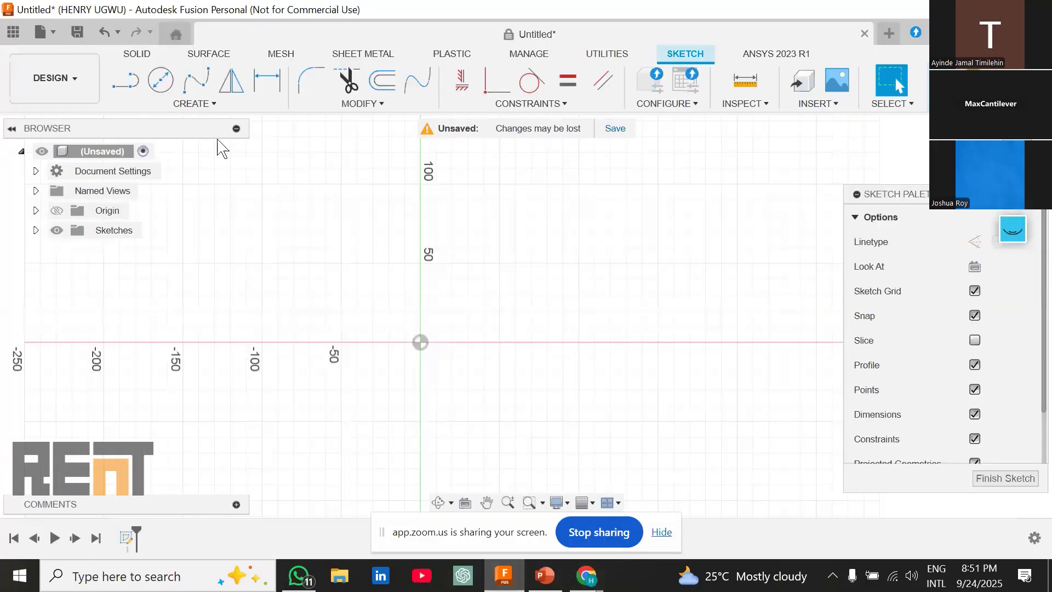
click(209, 105)
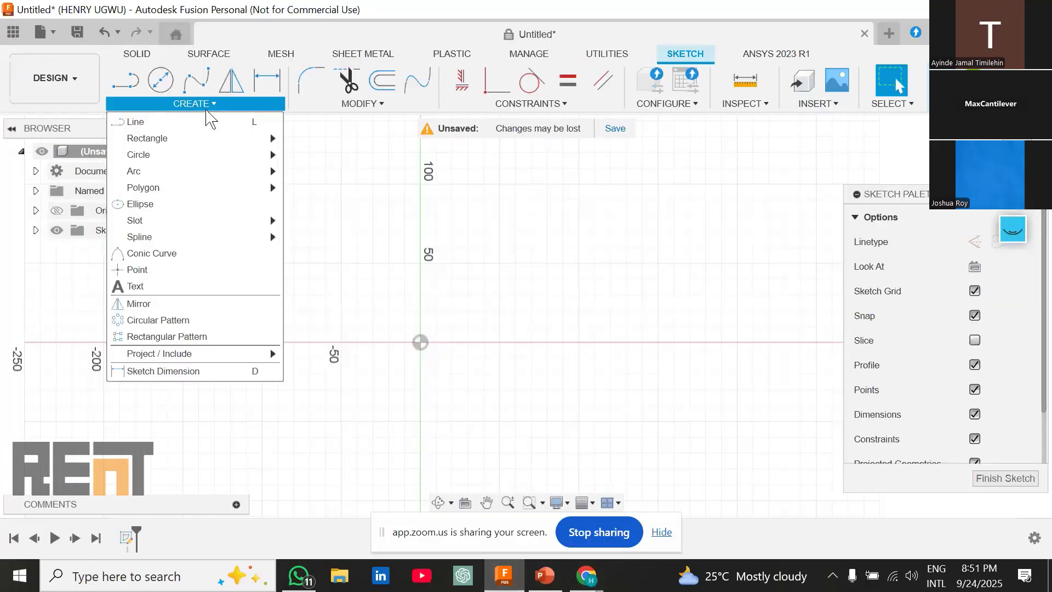
mouse_move(210, 161)
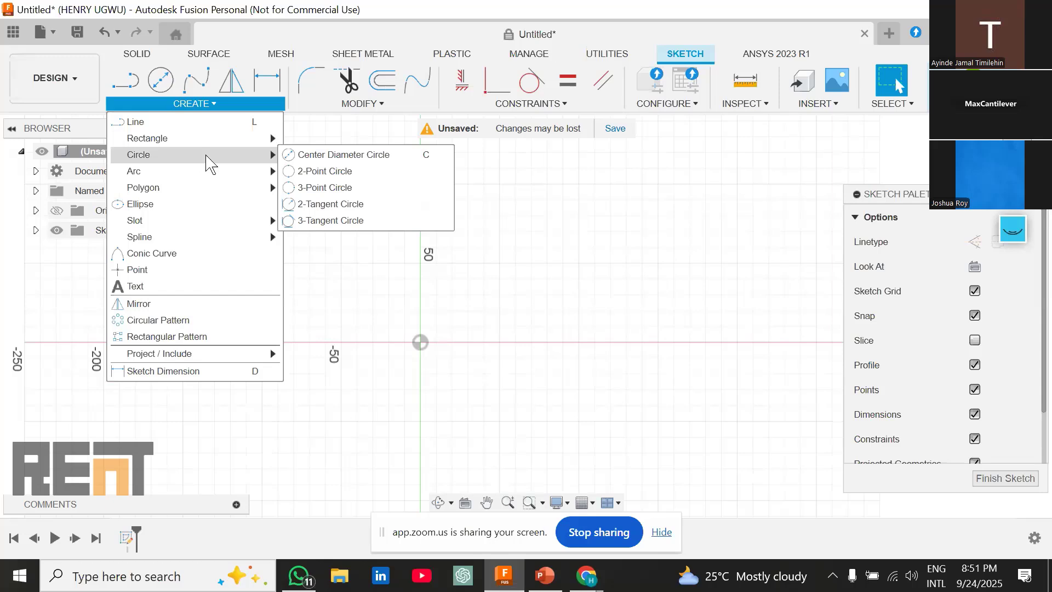
click(307, 155)
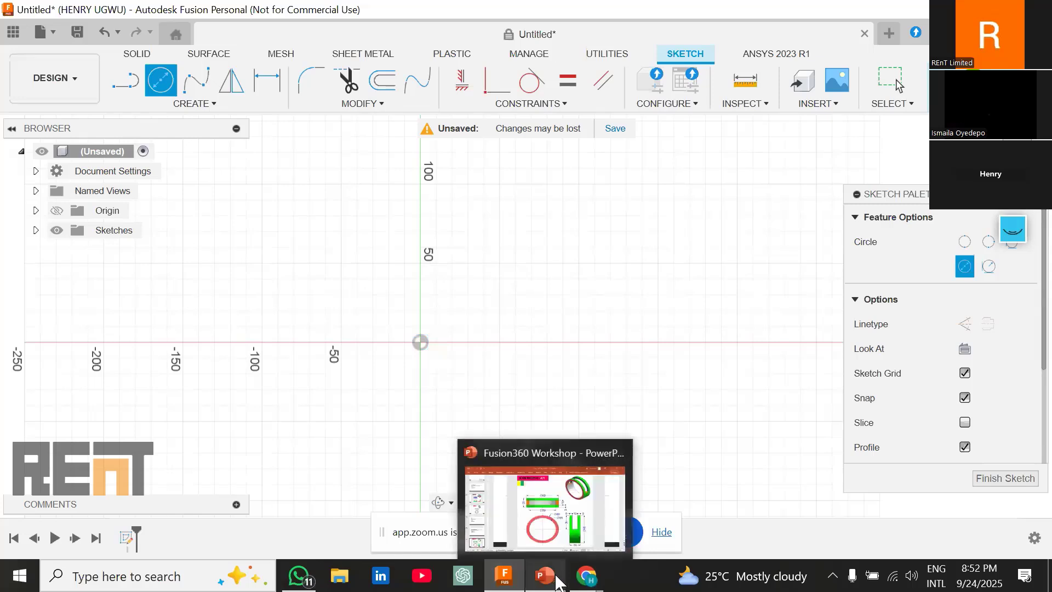
Step: Switch to the Zoom meeting in Chrome, accept the host's unmute request and check the microphone and speaker selection
mouse_move(588, 581)
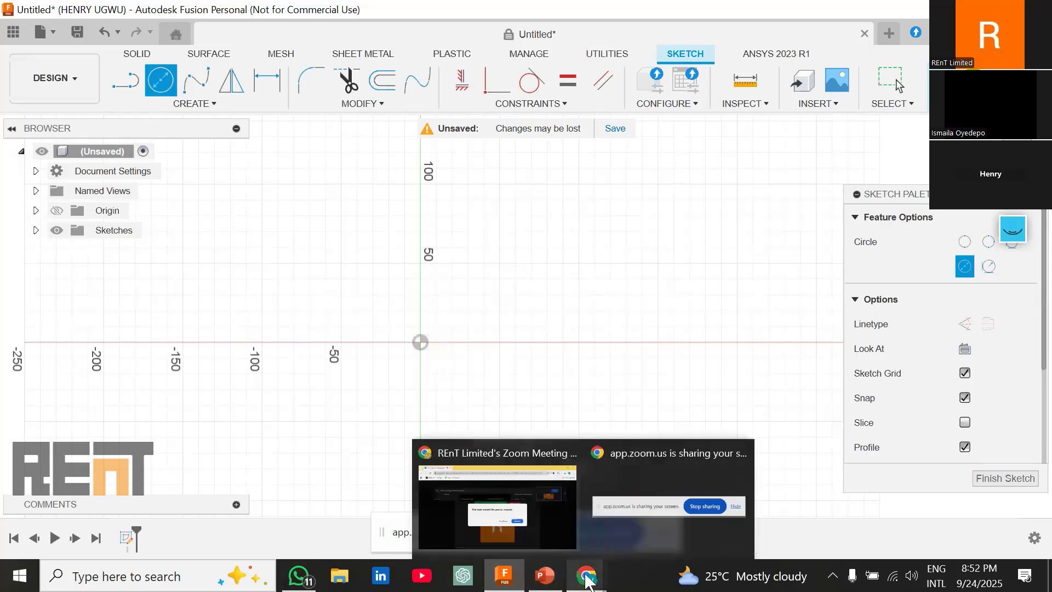
click(557, 535)
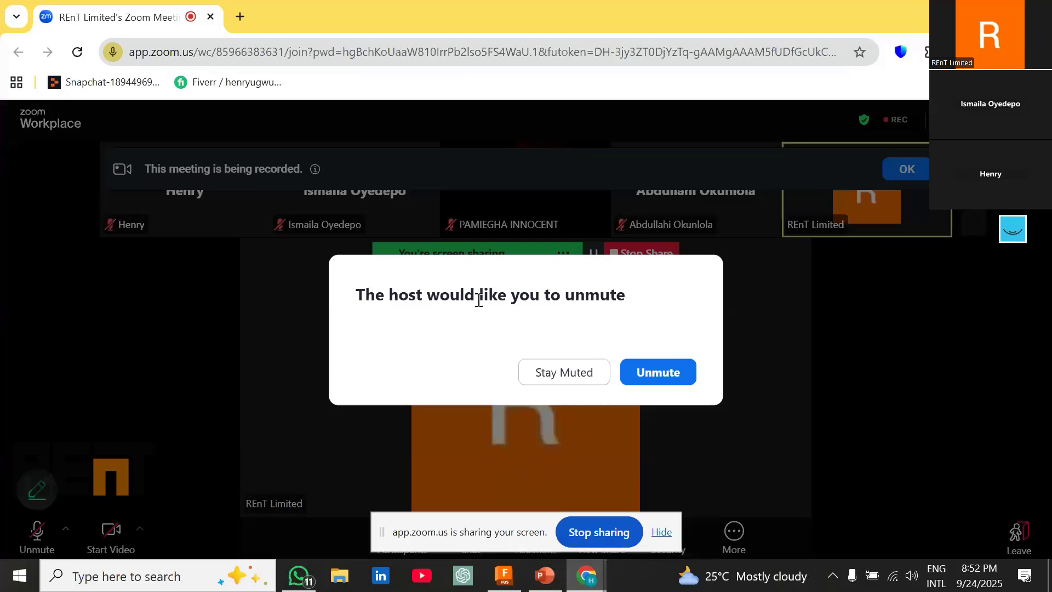
click(642, 377)
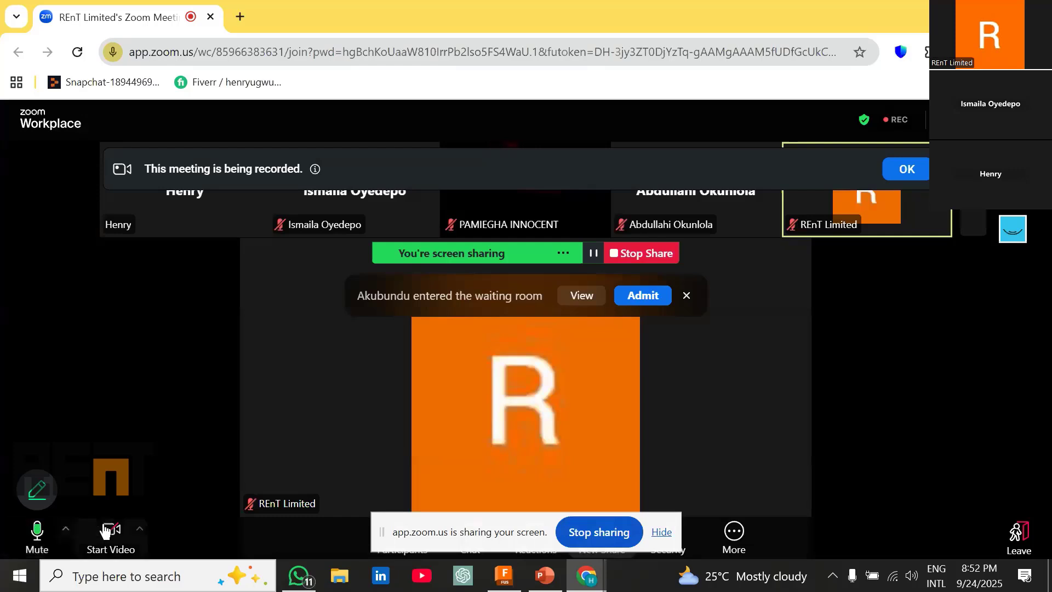
click(66, 531)
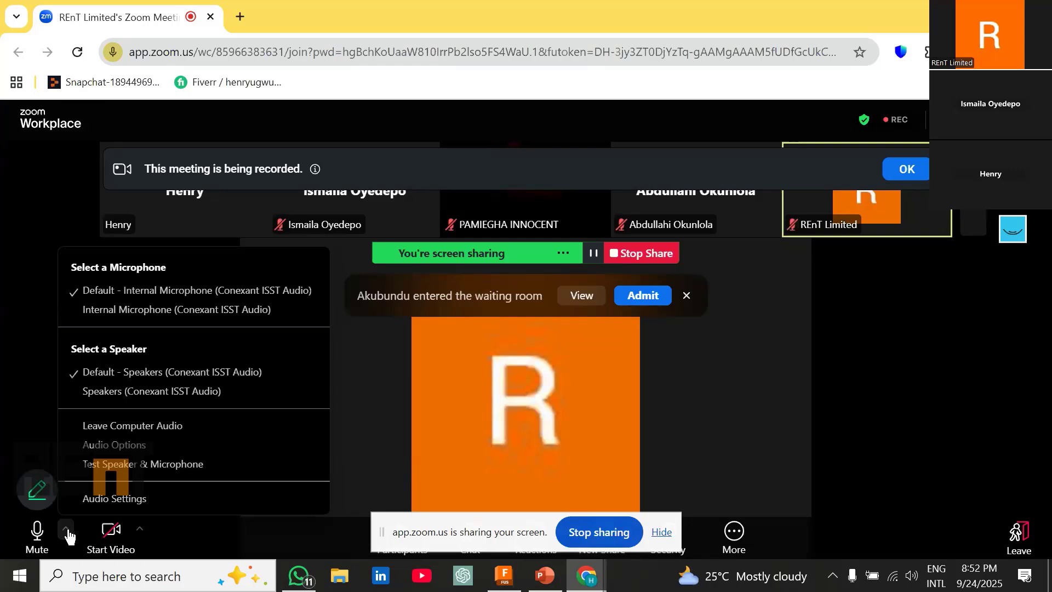
click(14, 356)
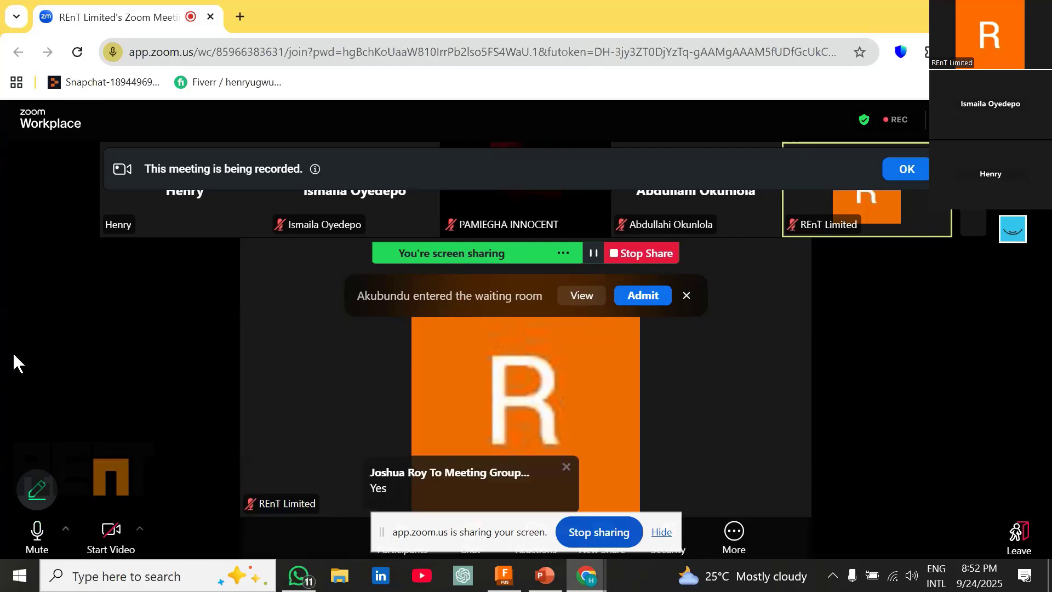
Step: Back in Fusion, sketch two concentric center-diameter circles at the origin, about 130 mm and about 98 mm in diameter
click(504, 576)
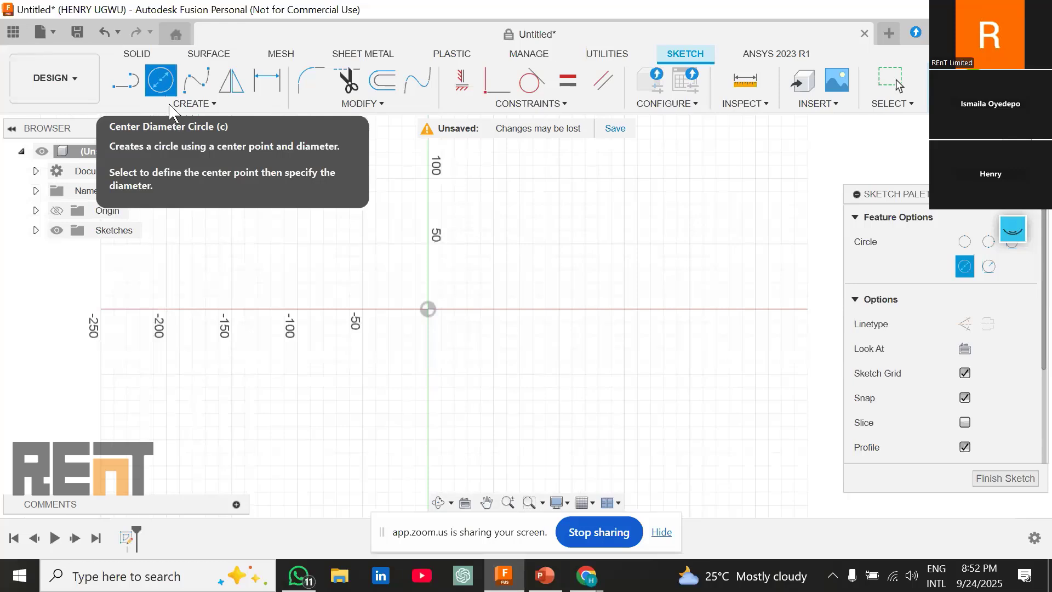
click(189, 105)
mouse_move(219, 162)
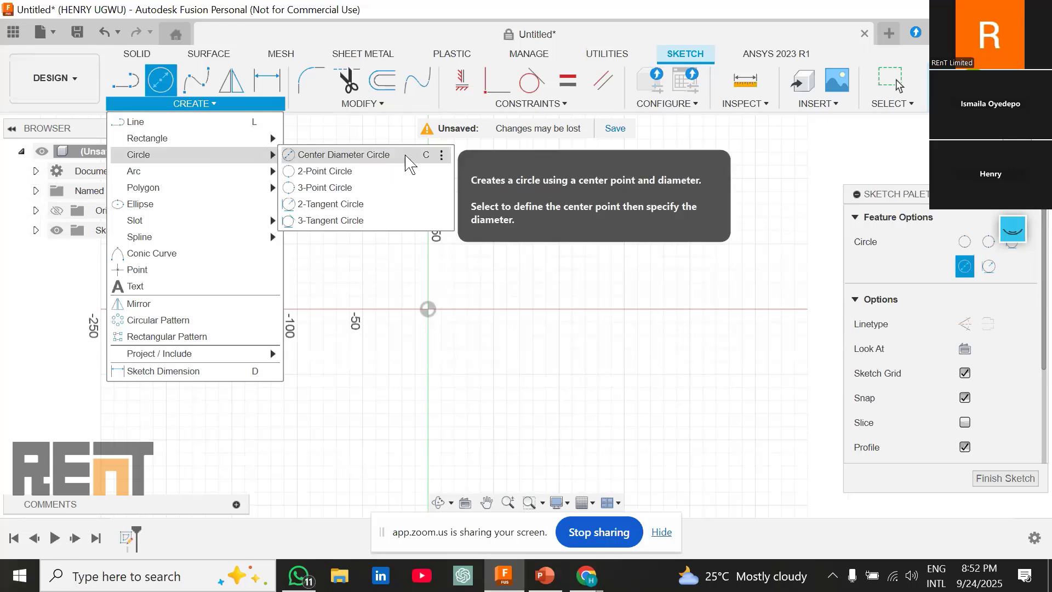
click(305, 156)
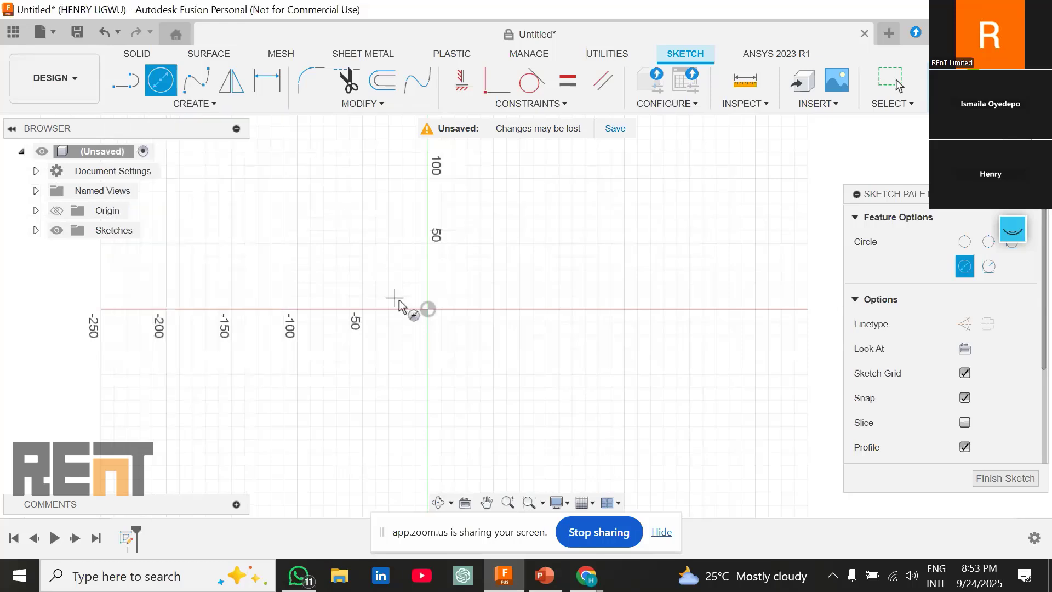
click(428, 311)
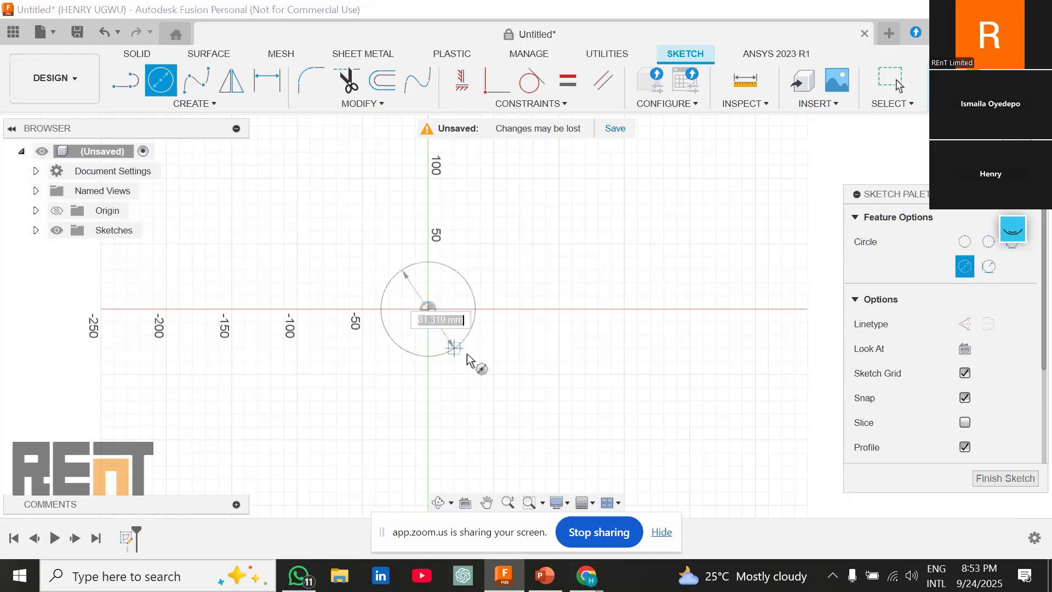
click(487, 375)
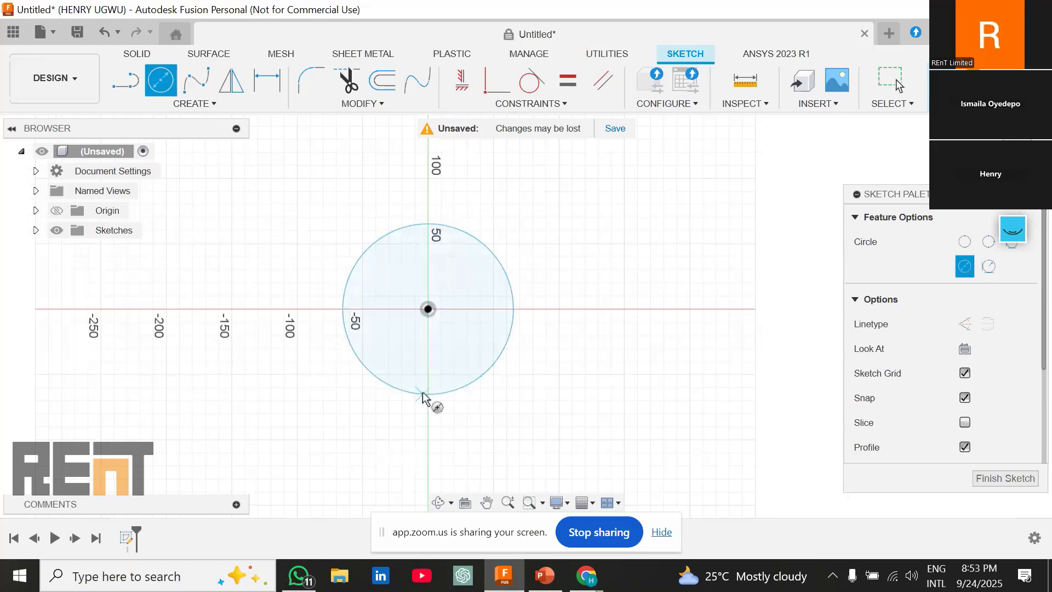
click(429, 309)
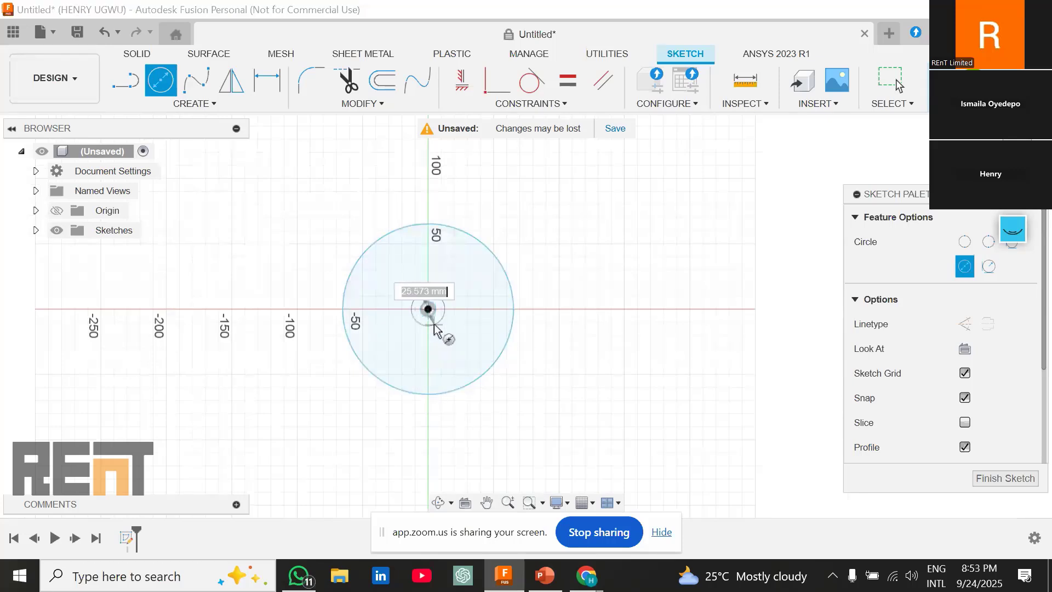
click(447, 371)
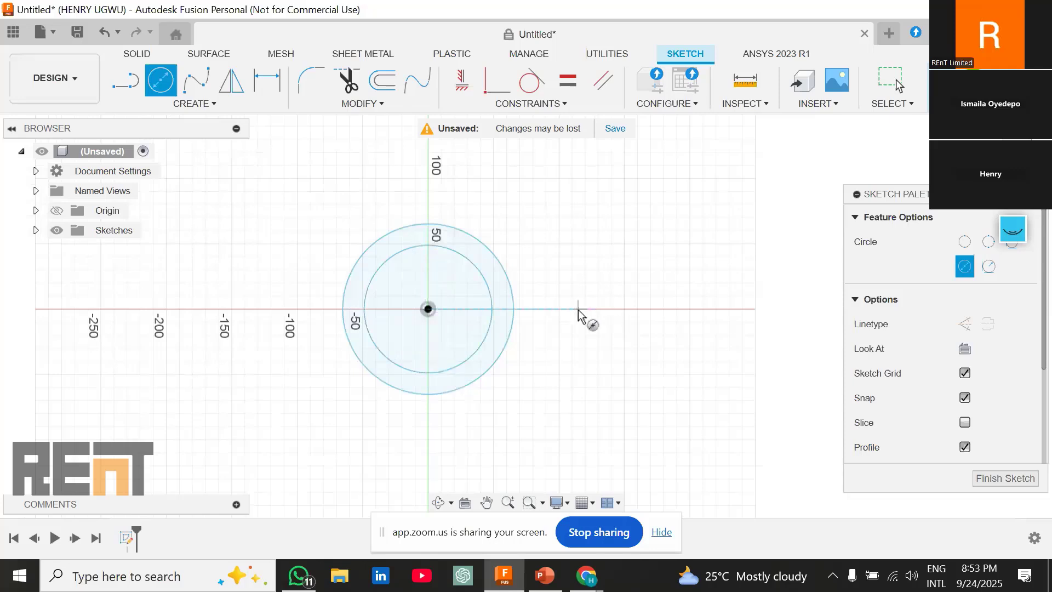
Step: Dimension the inner circle with a diameter of 50 mm
scroll(584, 315, down, 2)
scroll(578, 312, up, 3)
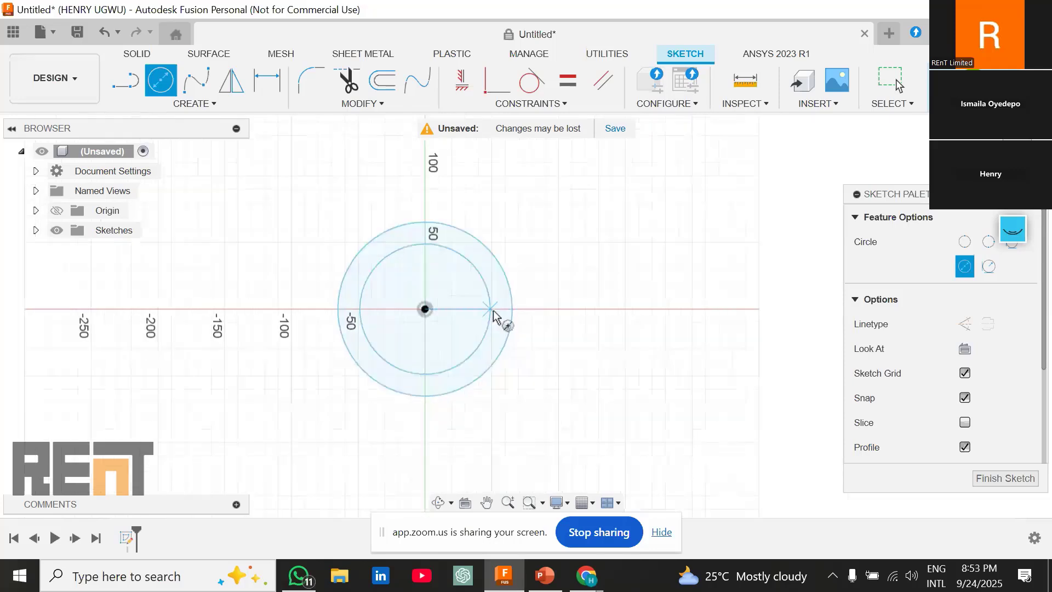
scroll(496, 316, down, 2)
scroll(480, 298, up, 2)
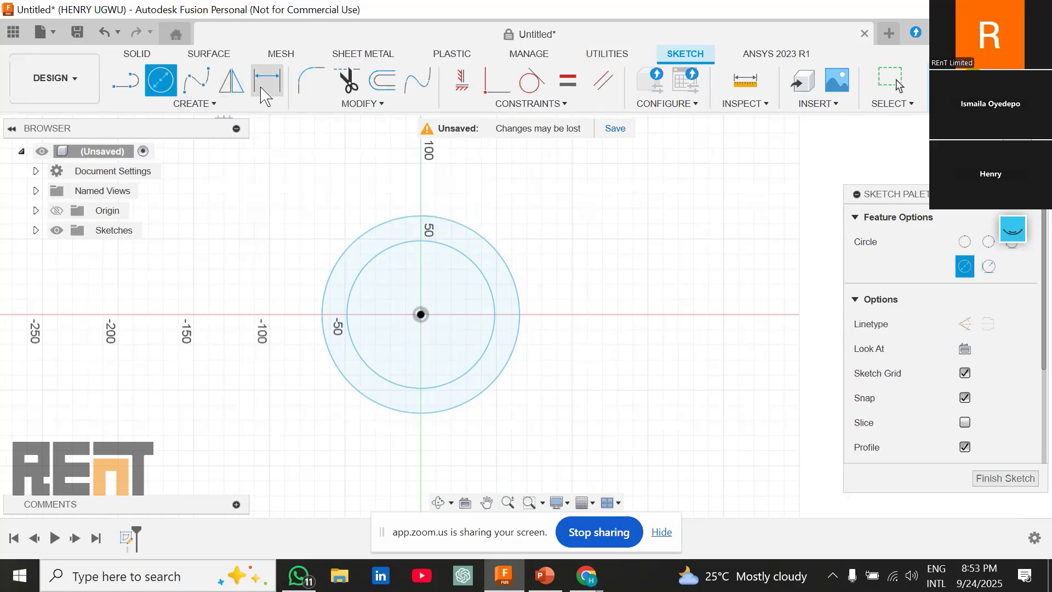
click(197, 105)
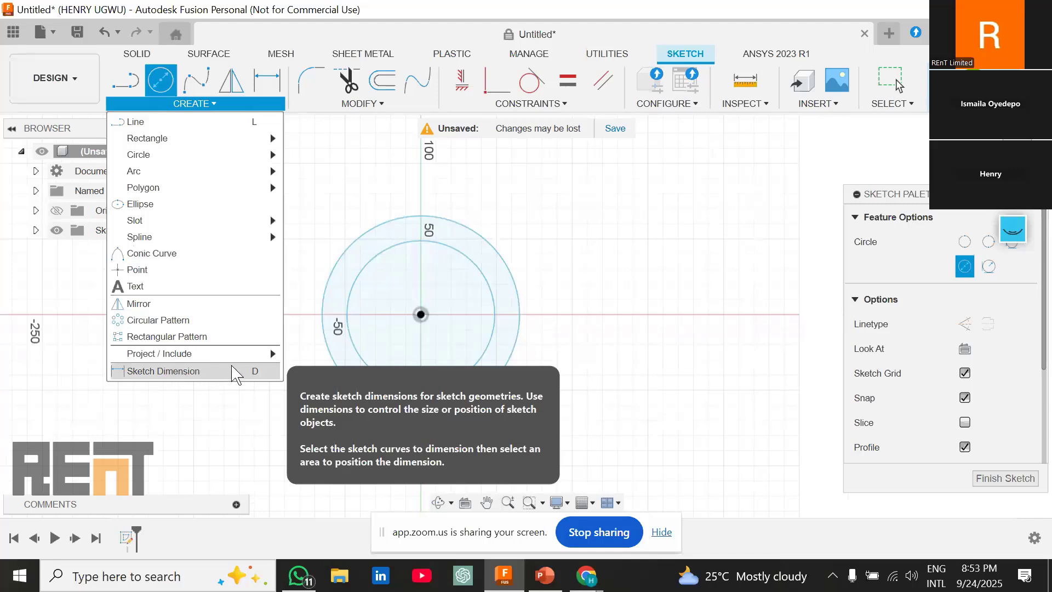
click(200, 377)
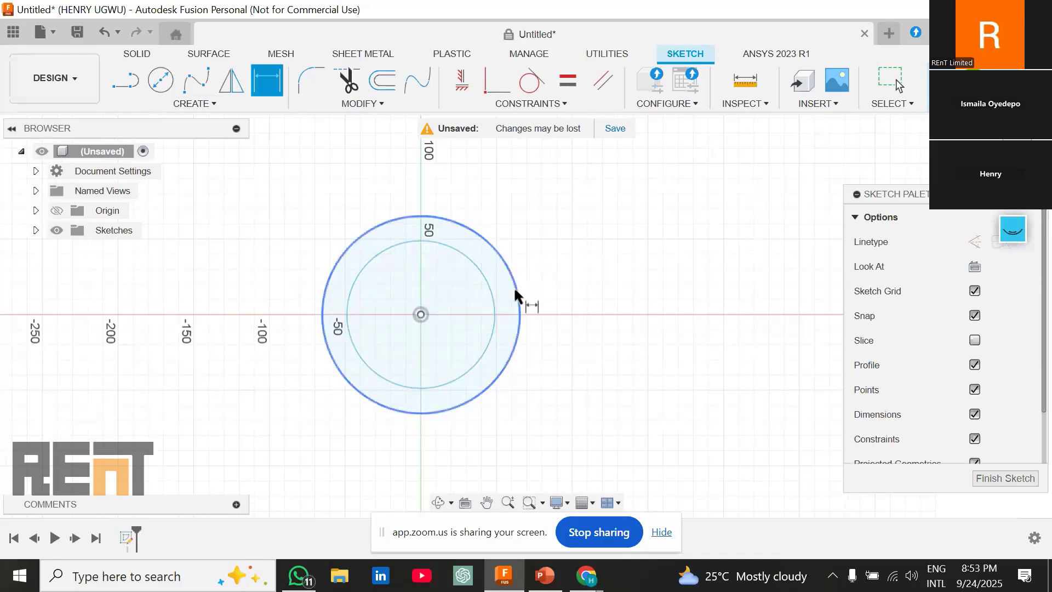
click(495, 317)
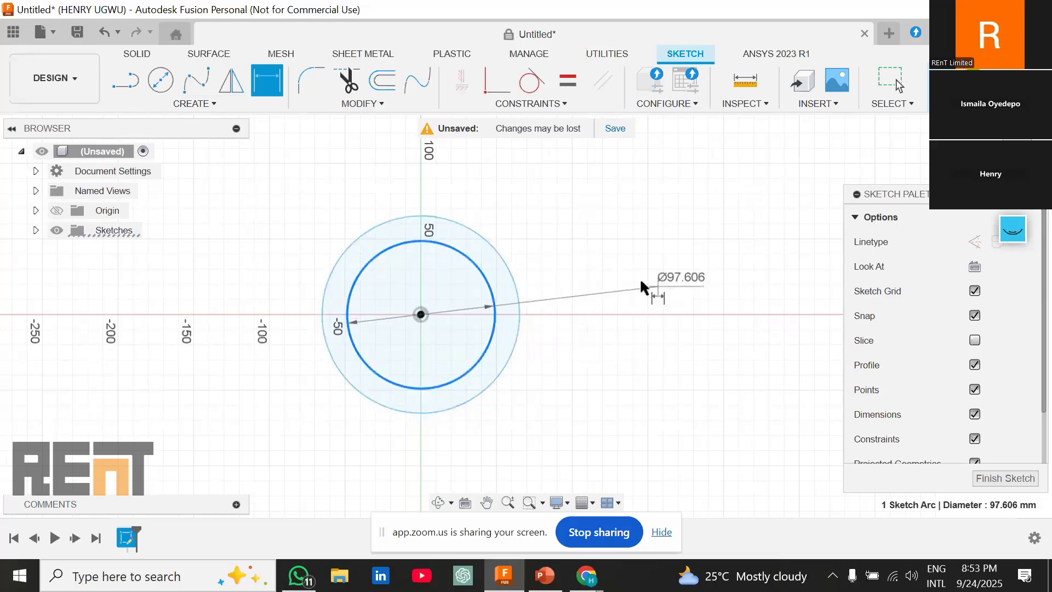
click(618, 255)
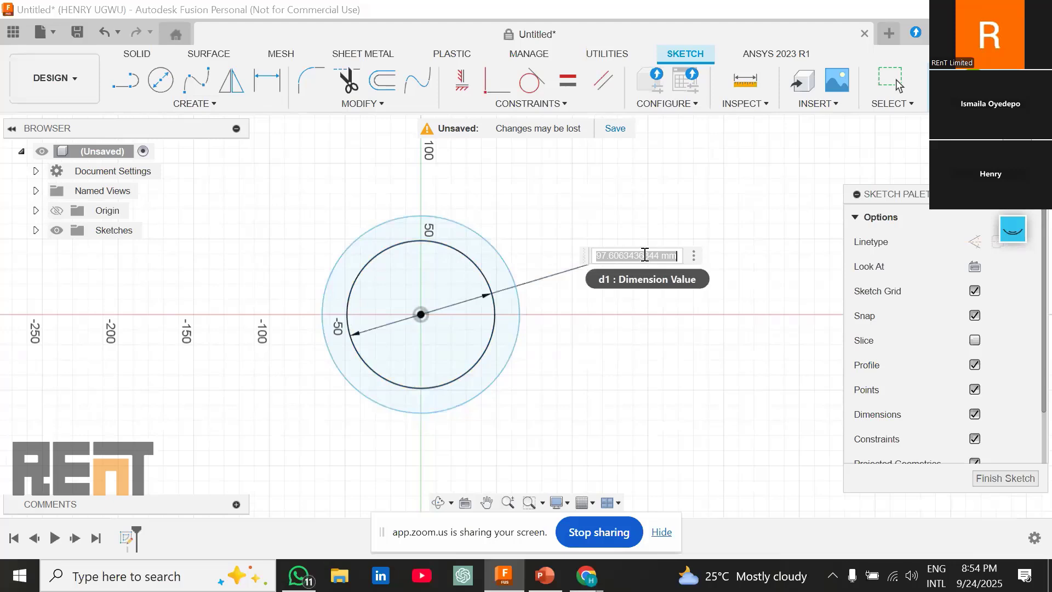
text(50)
key(Return)
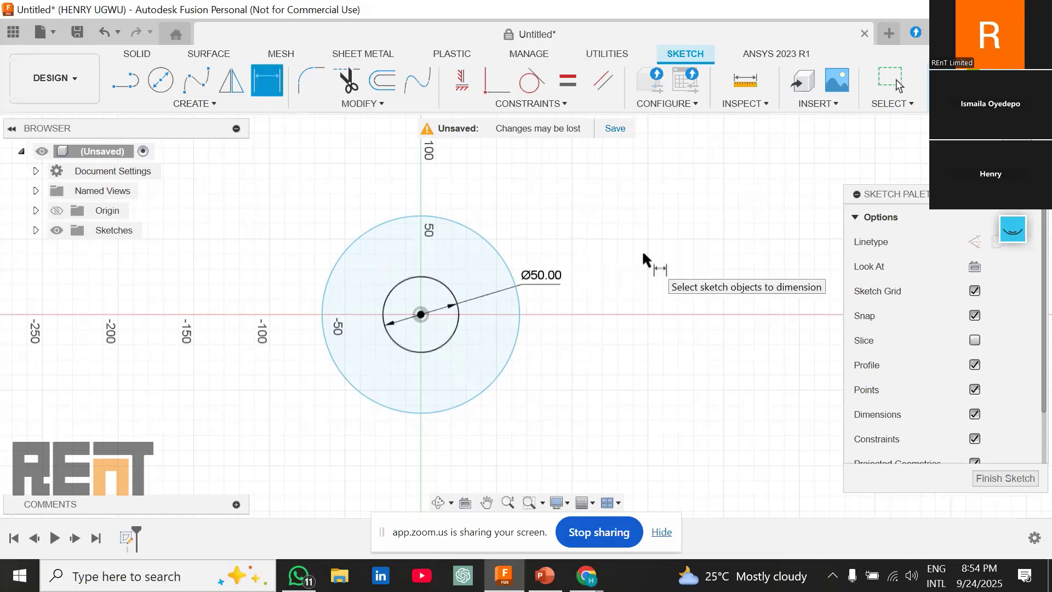
Step: Dimension the outer circle with a diameter of 60 mm
click(505, 263)
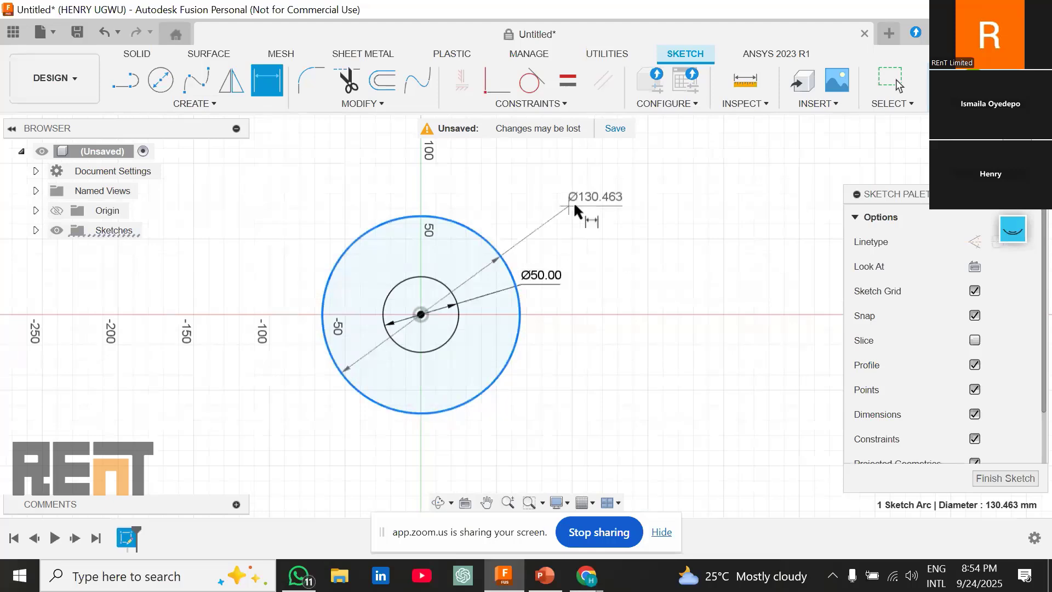
click(590, 196)
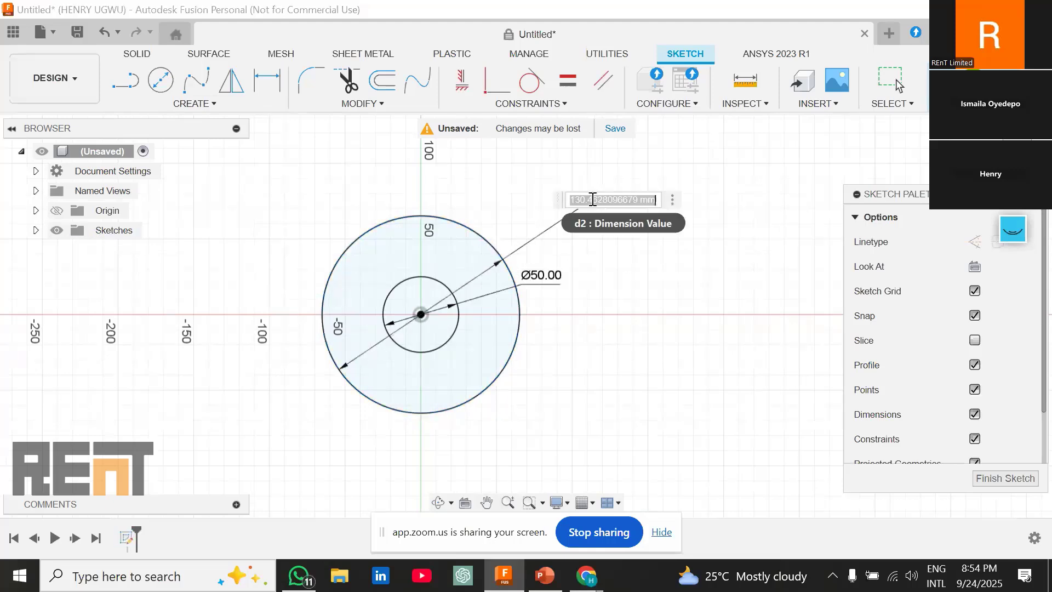
text(60)
key(Return)
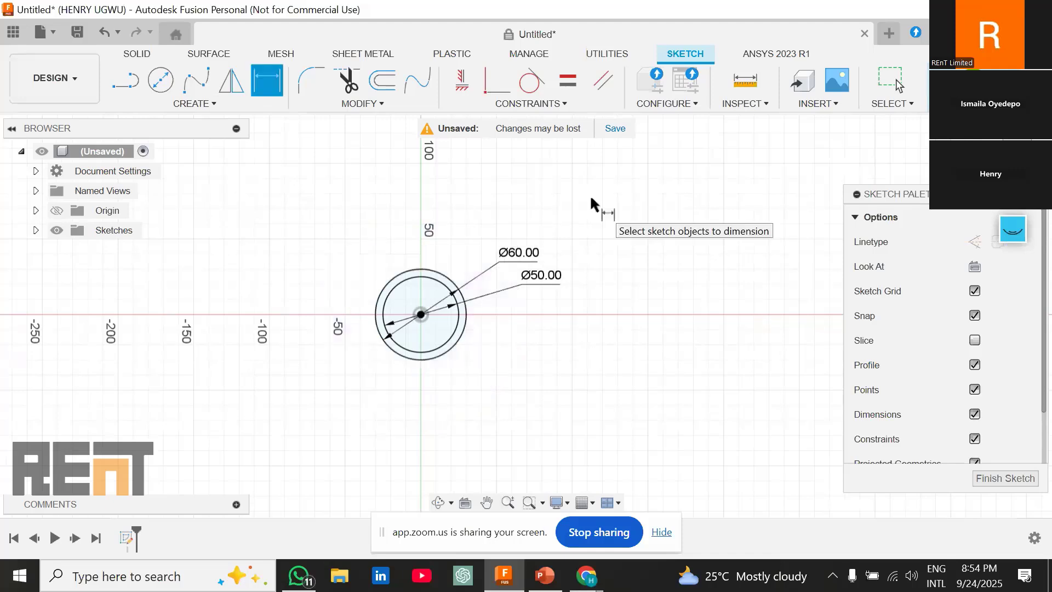
scroll(417, 323, up, 2)
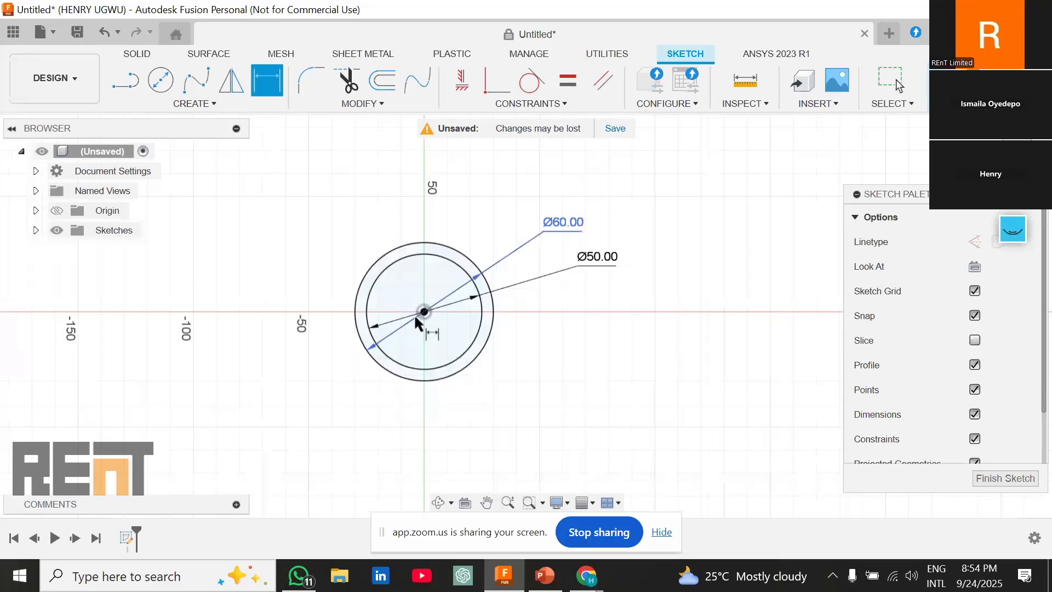
scroll(415, 317, up, 5)
scroll(419, 303, up, 2)
middle_drag(418, 303, 495, 298)
scroll(496, 297, up, 1)
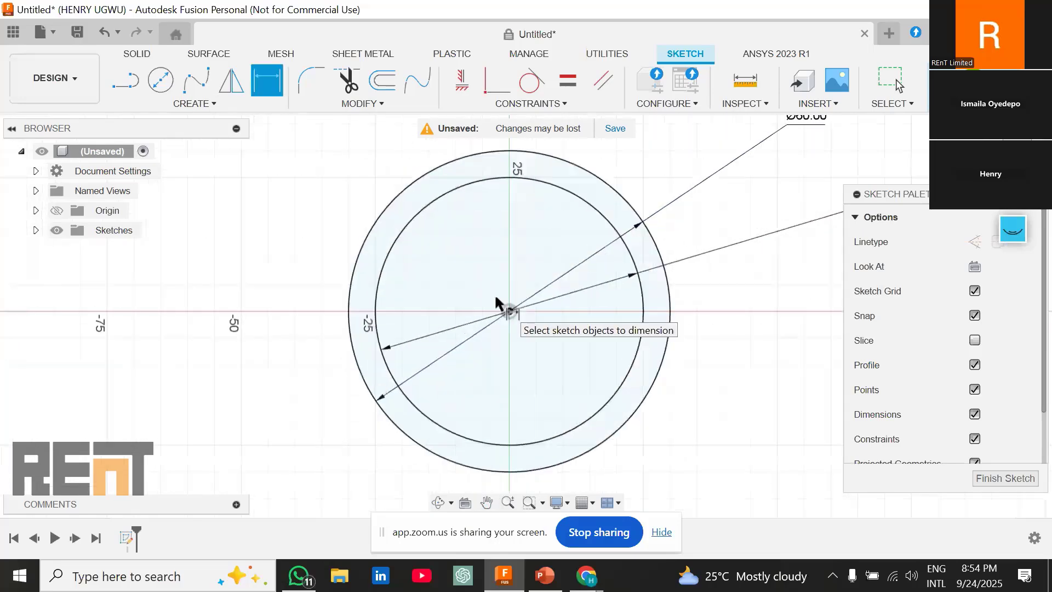
Step: Check the Exercise-41 drawing in PowerPoint, return to Fusion and finish the two-circle sketch
scroll(507, 306, down, 2)
scroll(505, 306, down, 1)
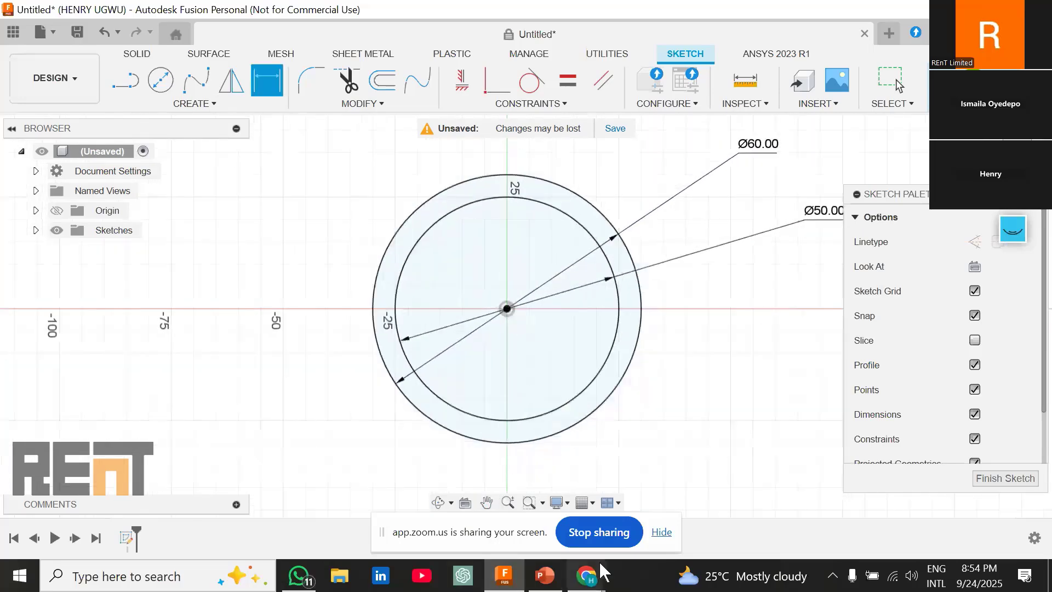
mouse_move(542, 581)
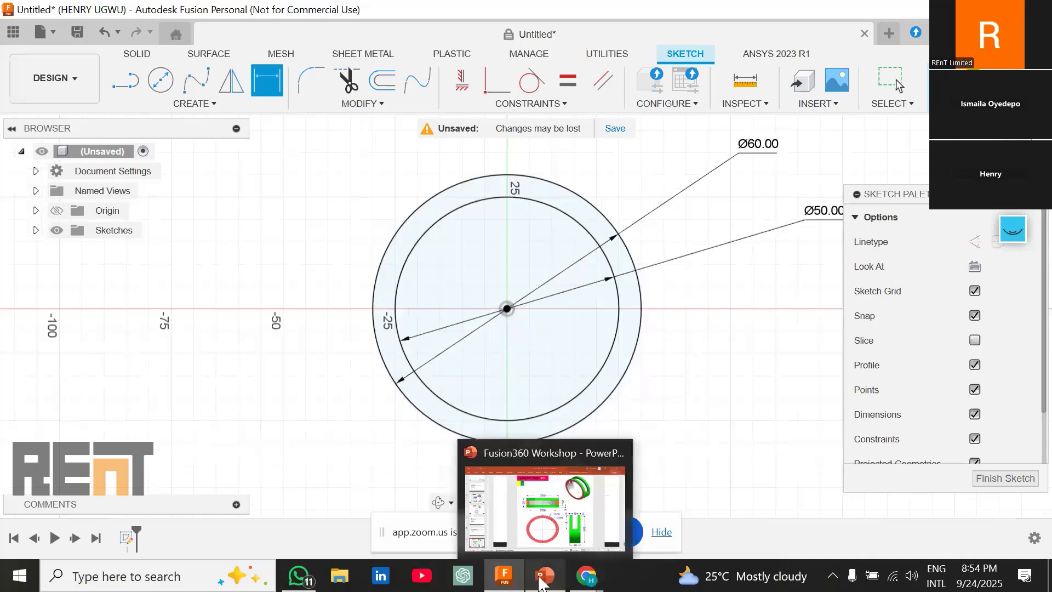
click(542, 579)
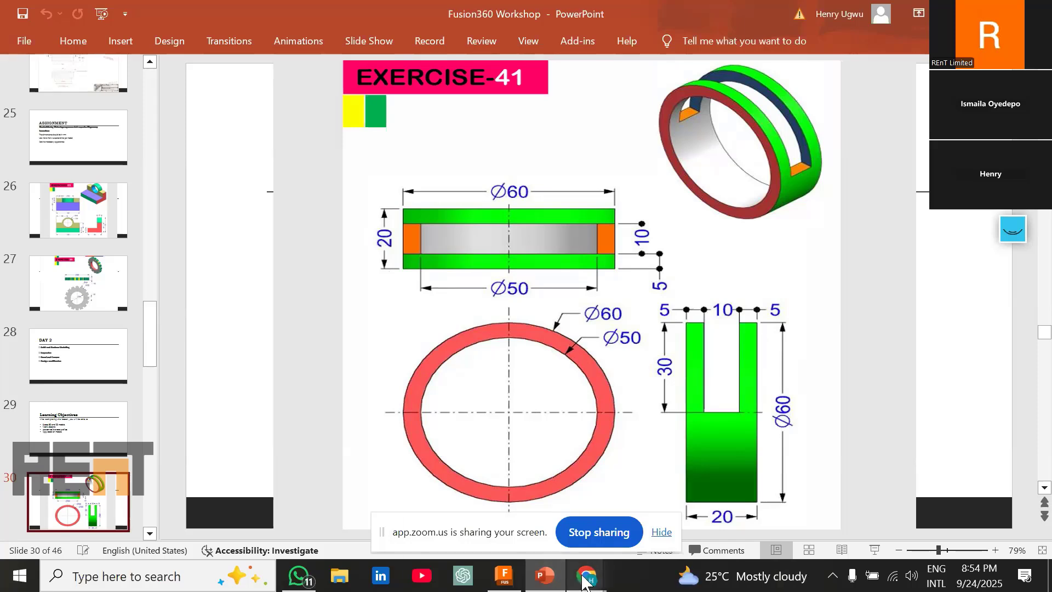
click(500, 578)
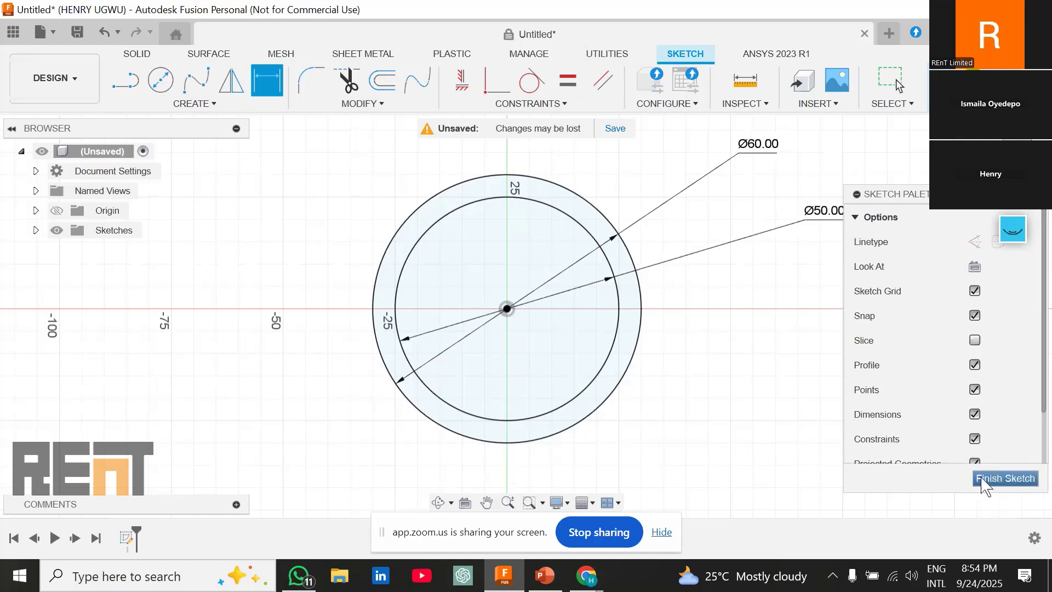
click(1002, 484)
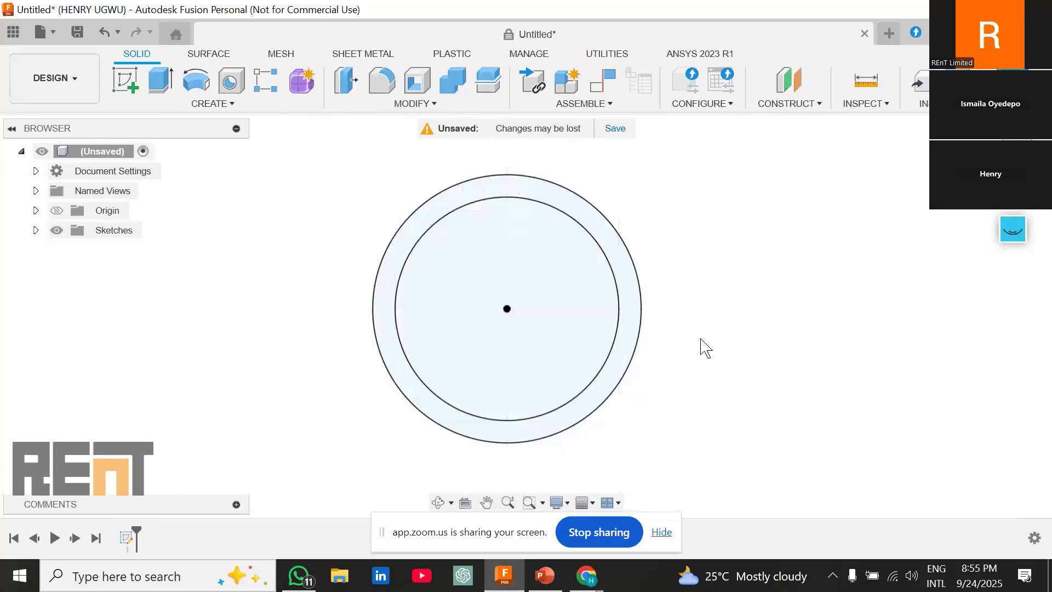
scroll(706, 348, down, 3)
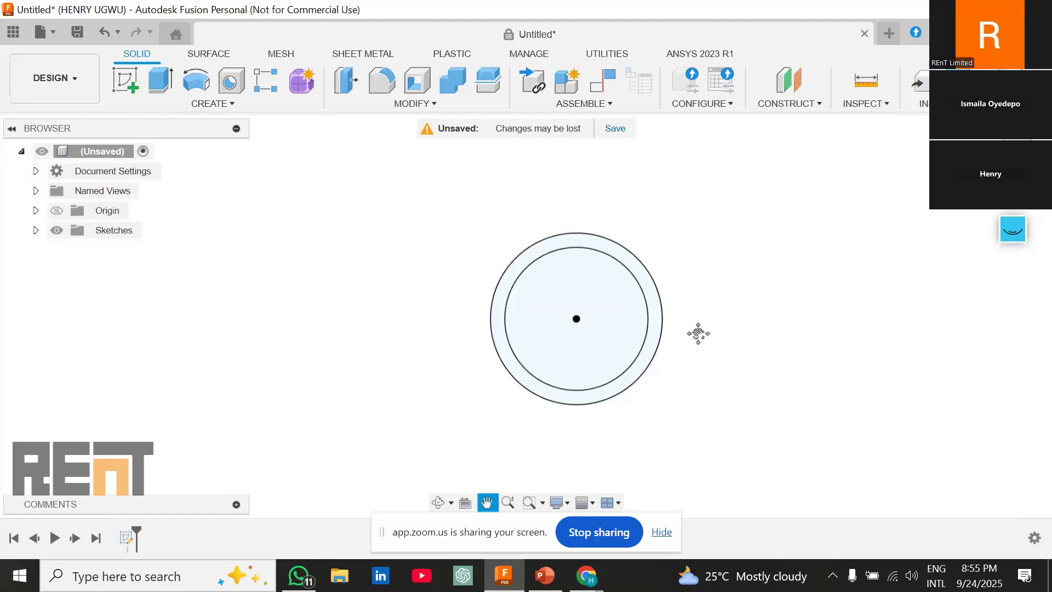
middle_drag(699, 333, 640, 324)
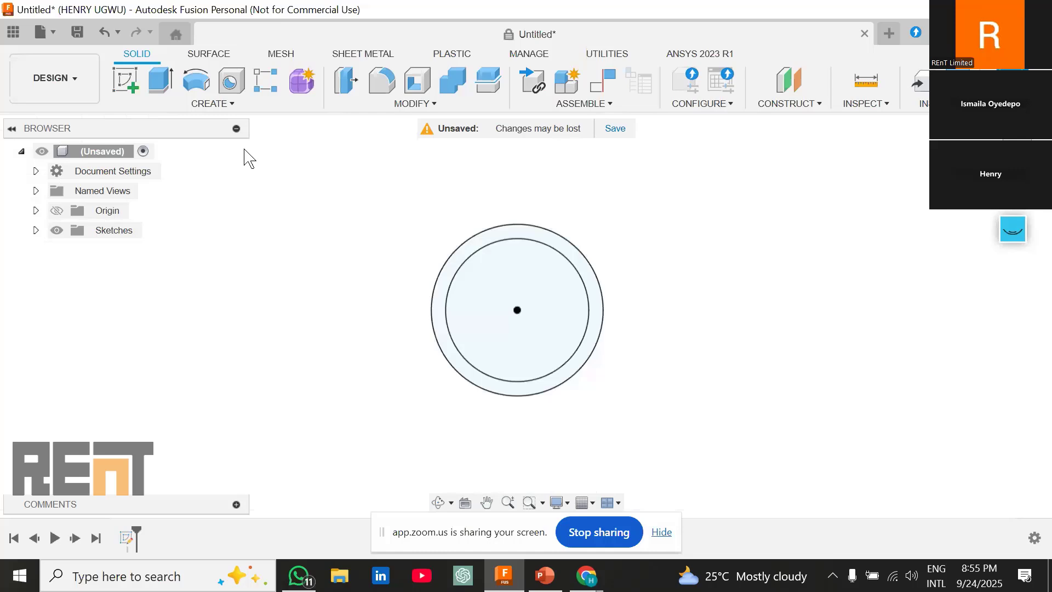
Step: Recheck the Exercise-41 drawing in PowerPoint, and in Fusion start an Extrude on the ring profile between the two circles
click(546, 575)
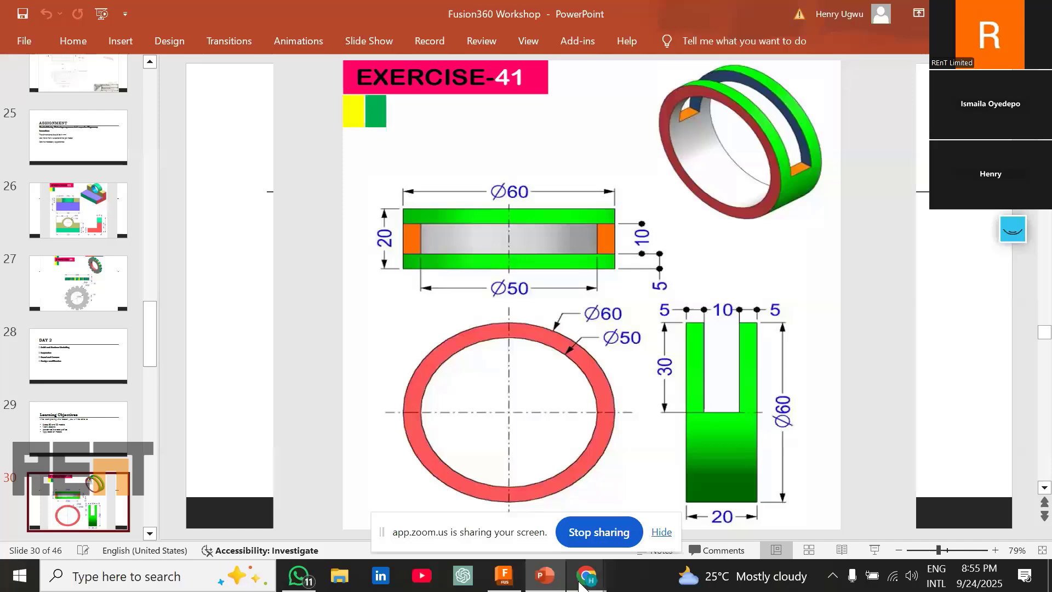
click(504, 576)
click(222, 104)
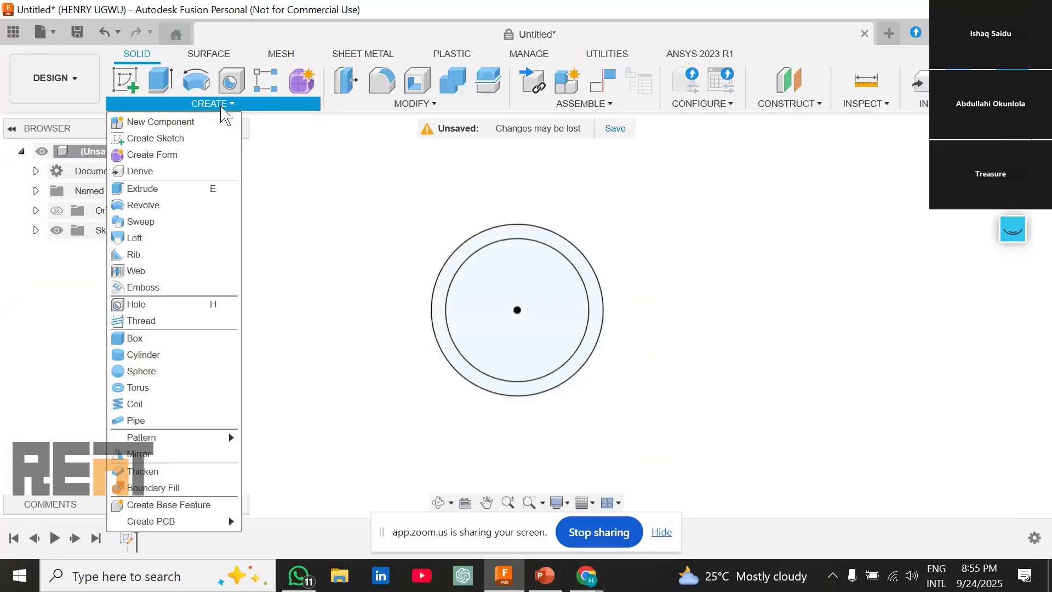
click(231, 189)
mouse_move(827, 184)
mouse_down()
mouse_move(814, 170)
mouse_move(821, 177)
mouse_up()
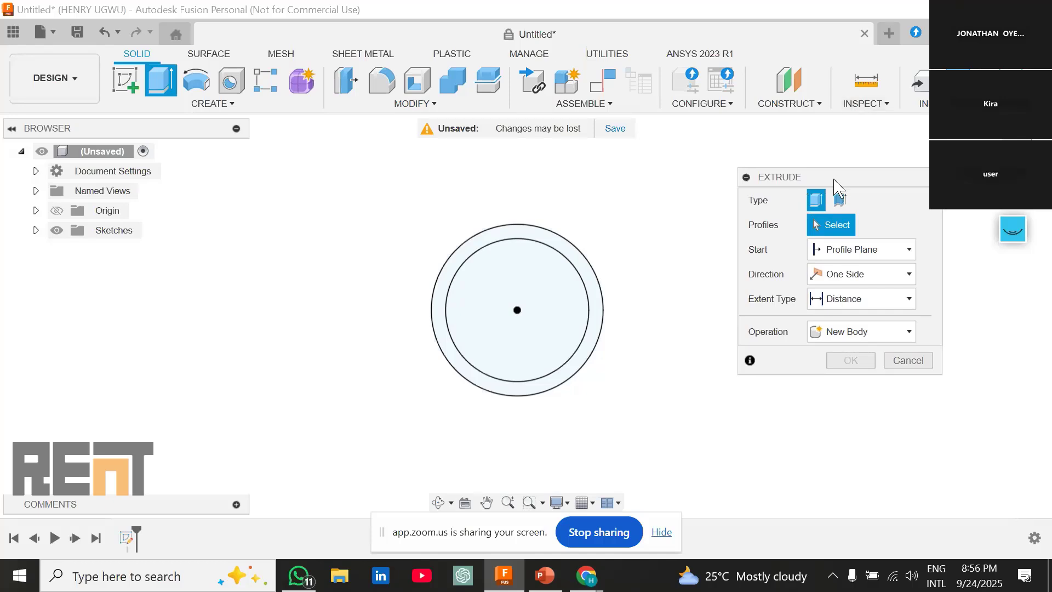
drag(834, 178, 827, 170)
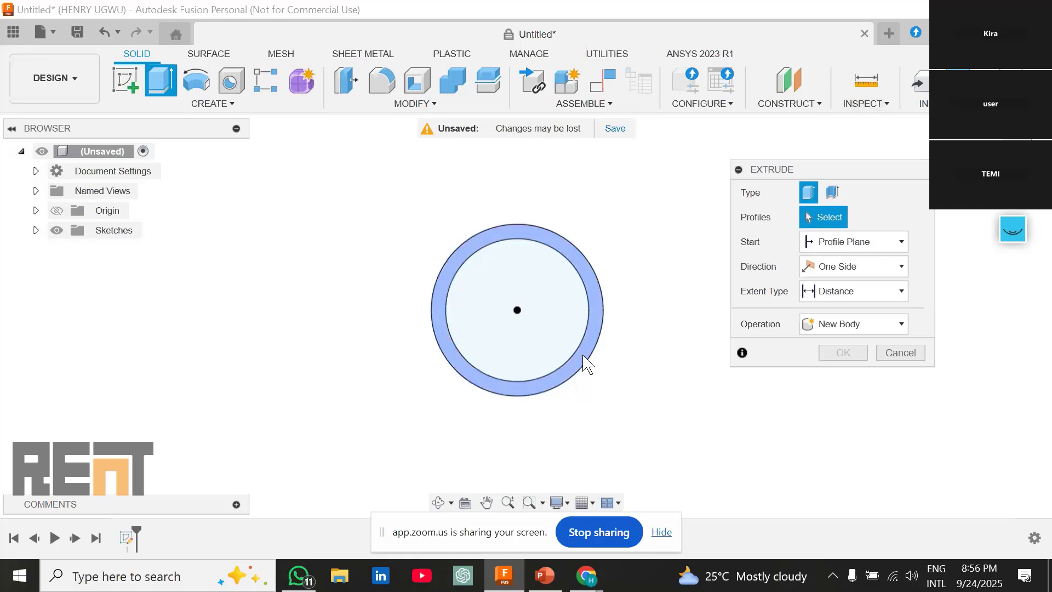
scroll(587, 349, up, 5)
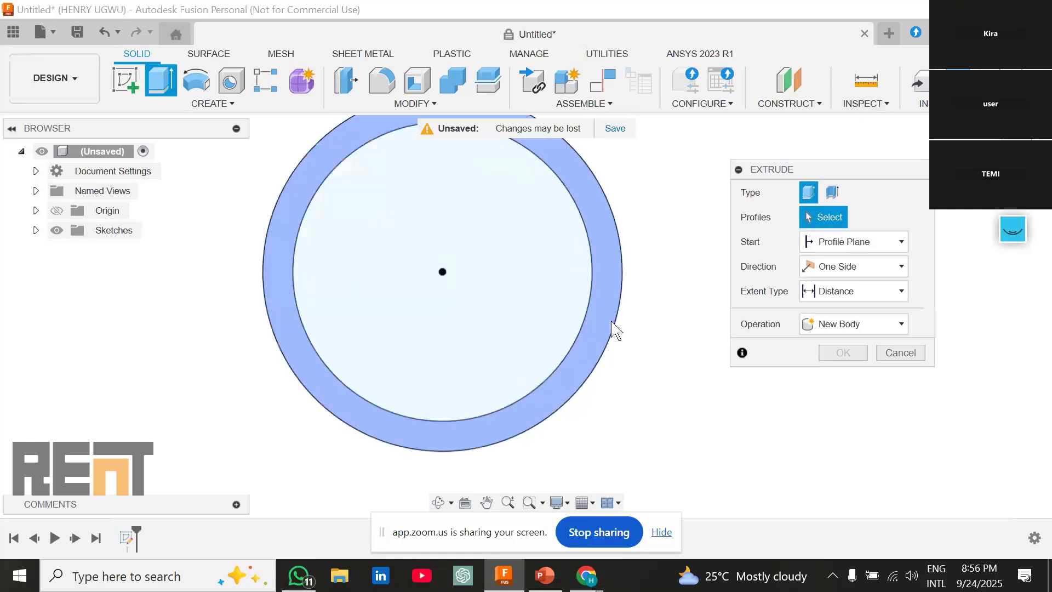
click(603, 334)
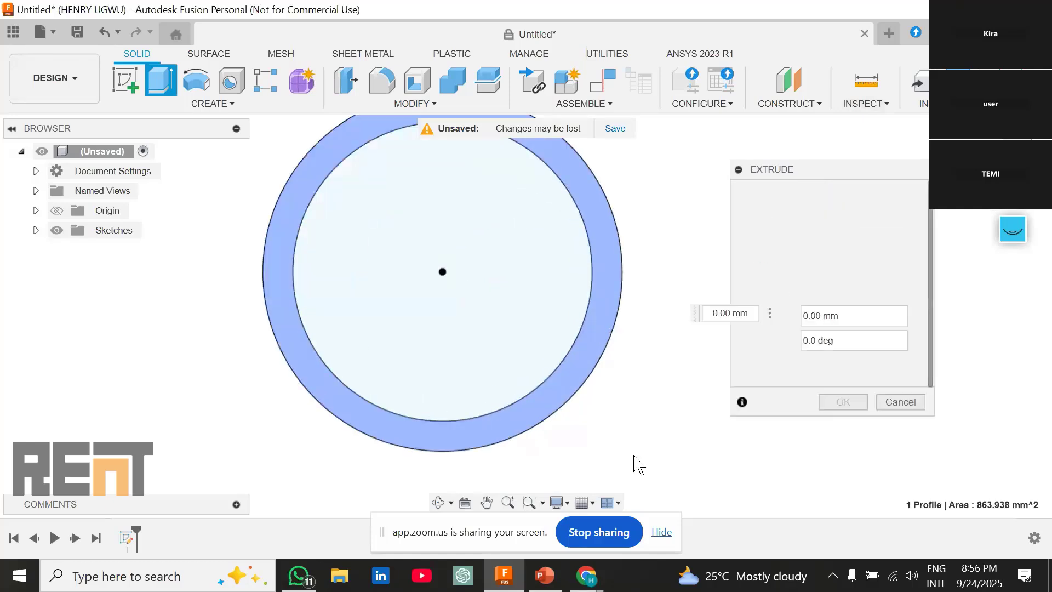
Step: Consult the ring's dimensions on the Exercise-41 slide in PowerPoint and return to the Fusion extrusion
click(555, 588)
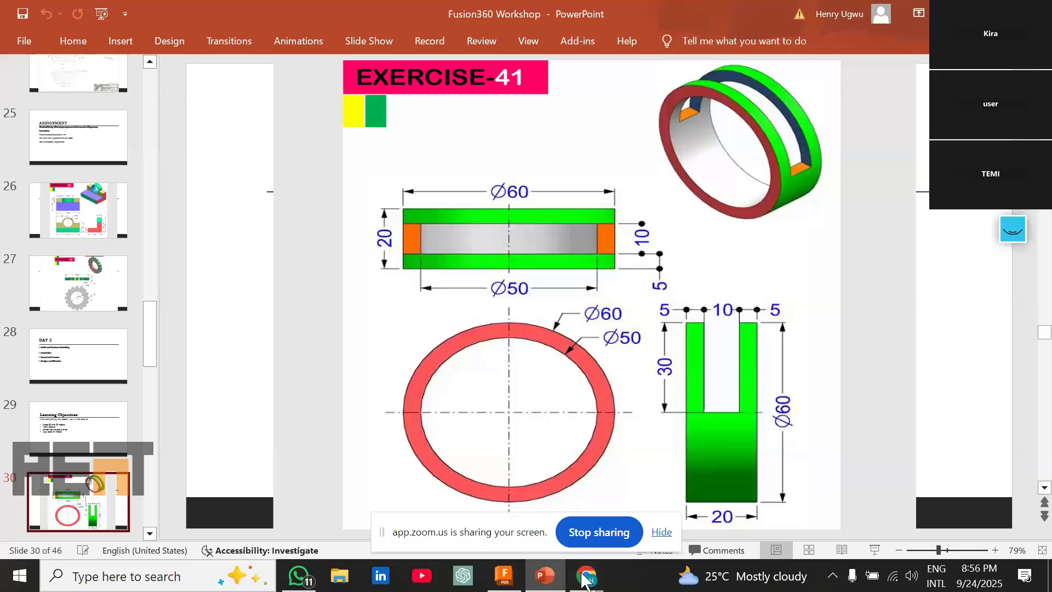
click(502, 576)
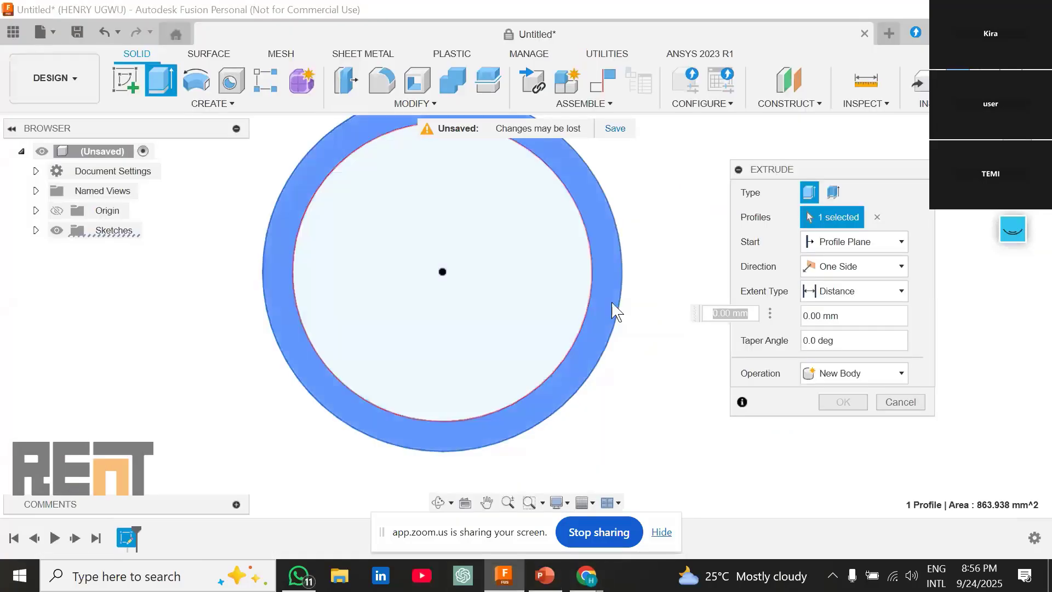
scroll(487, 364, down, 2)
scroll(537, 303, up, 2)
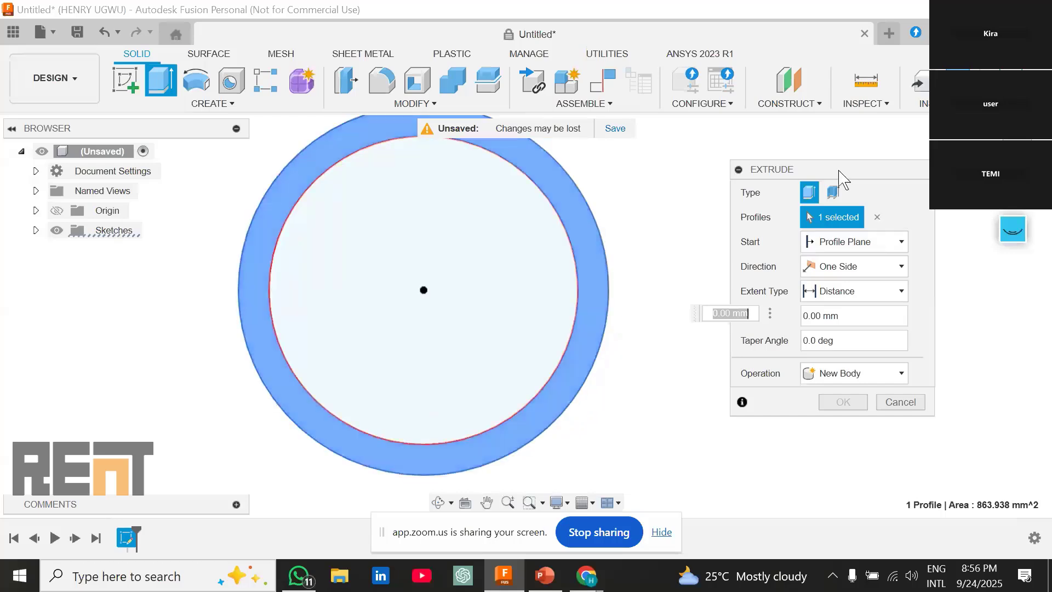
Step: Clear the extrusion's profile selection and reselect the ring area between the two circles
click(879, 222)
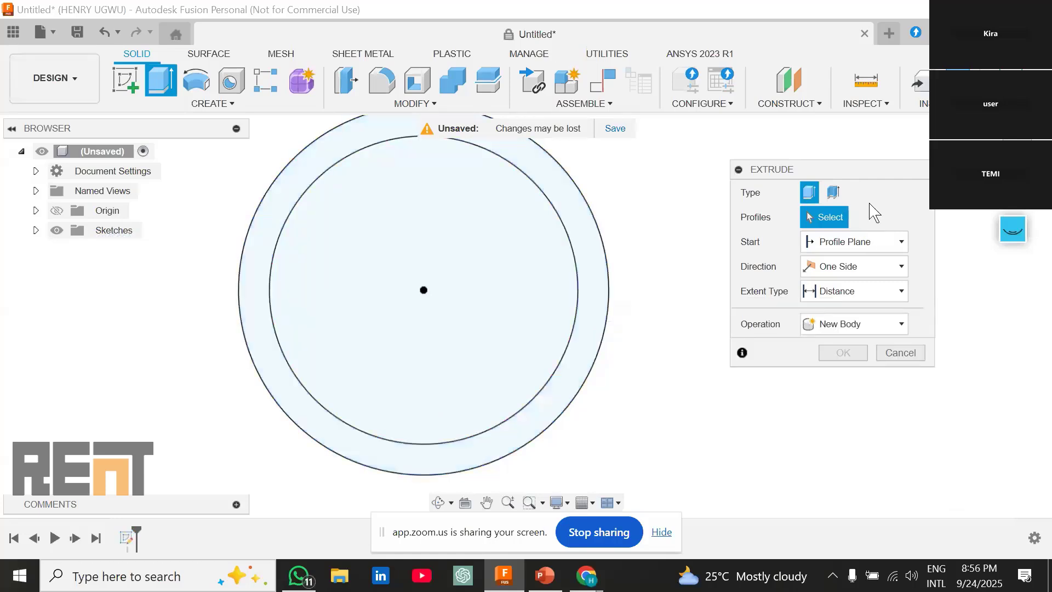
click(602, 265)
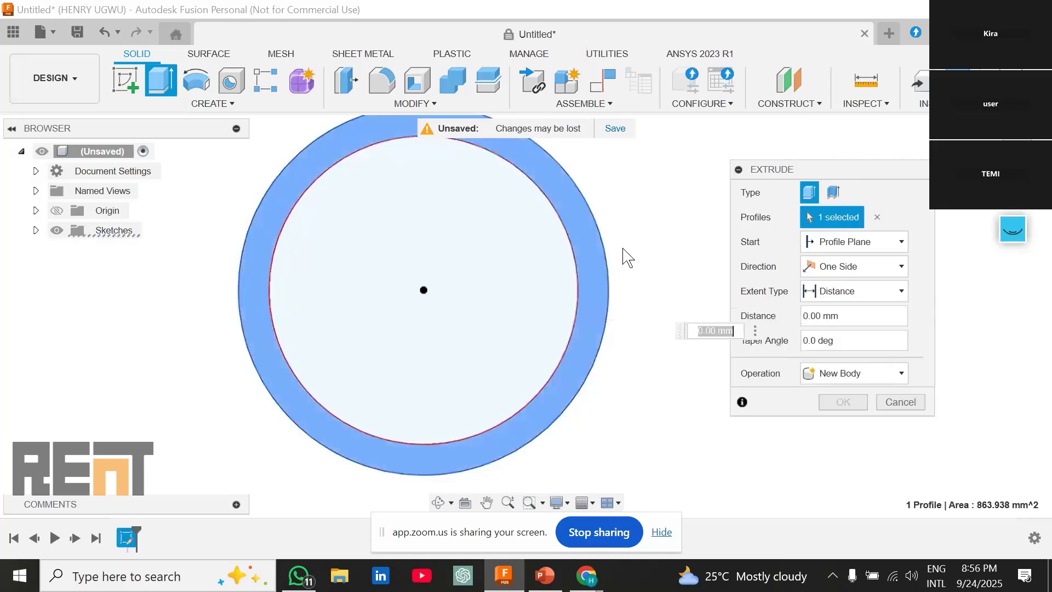
click(877, 218)
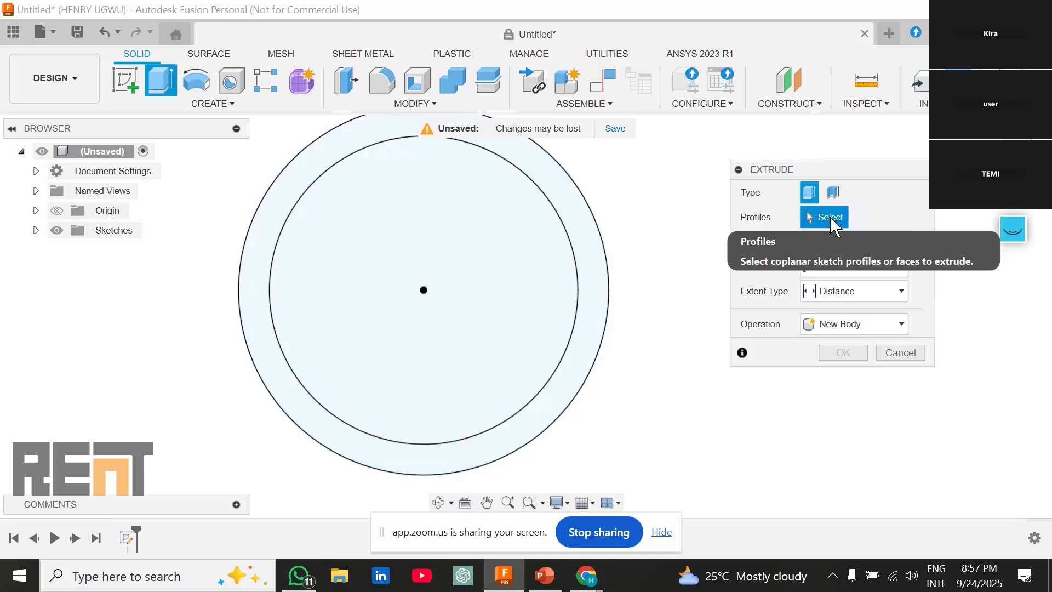
click(592, 254)
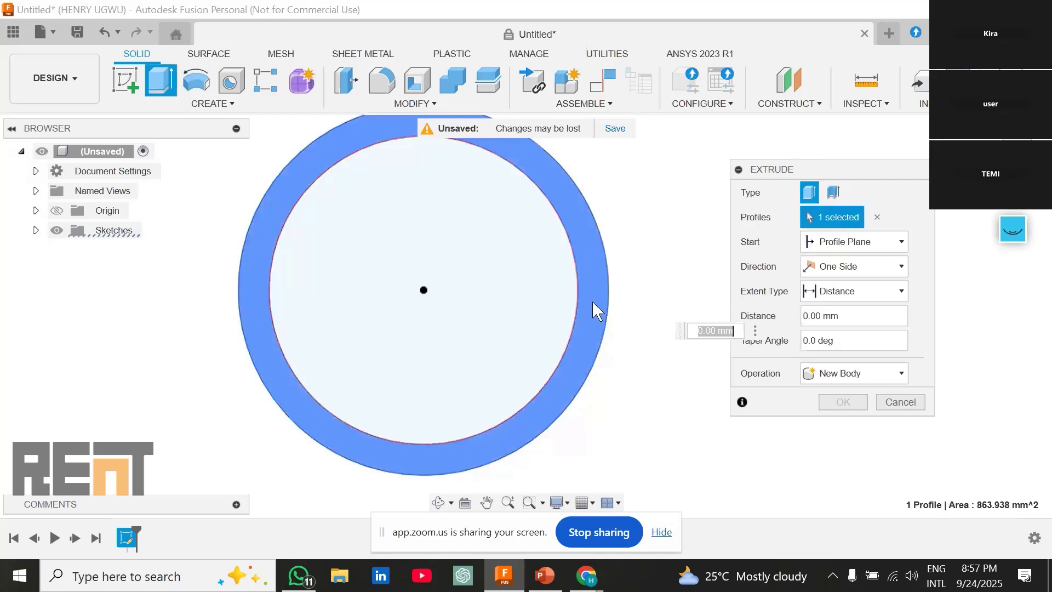
scroll(592, 301, down, 2)
middle_drag(592, 304, 596, 331)
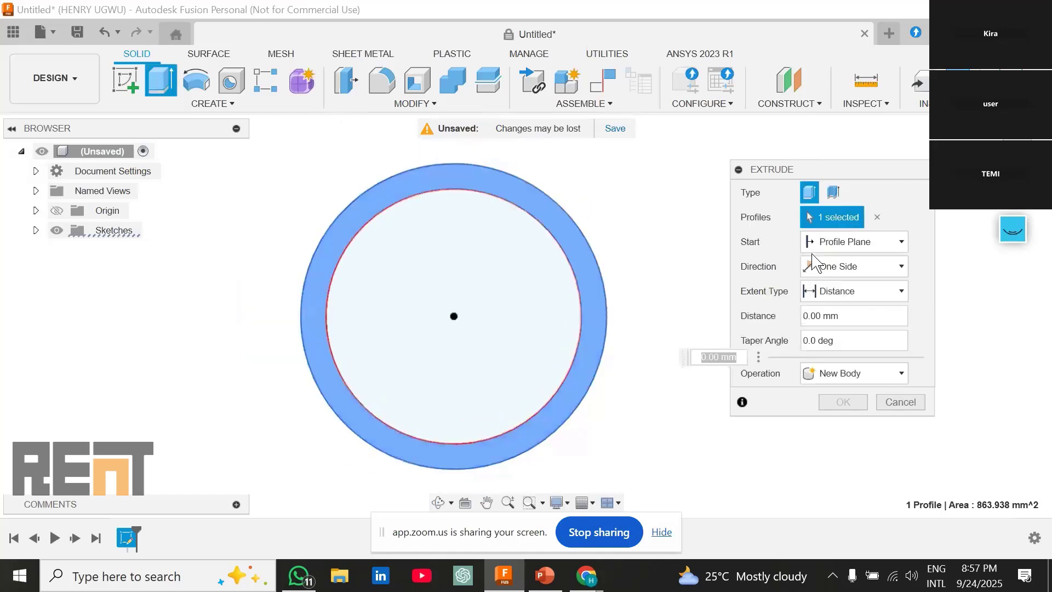
Step: Keep the extrusion starting at the profile plane and set its distance to 20 mm, following the Exercise-41 drawing in PowerPoint
click(862, 247)
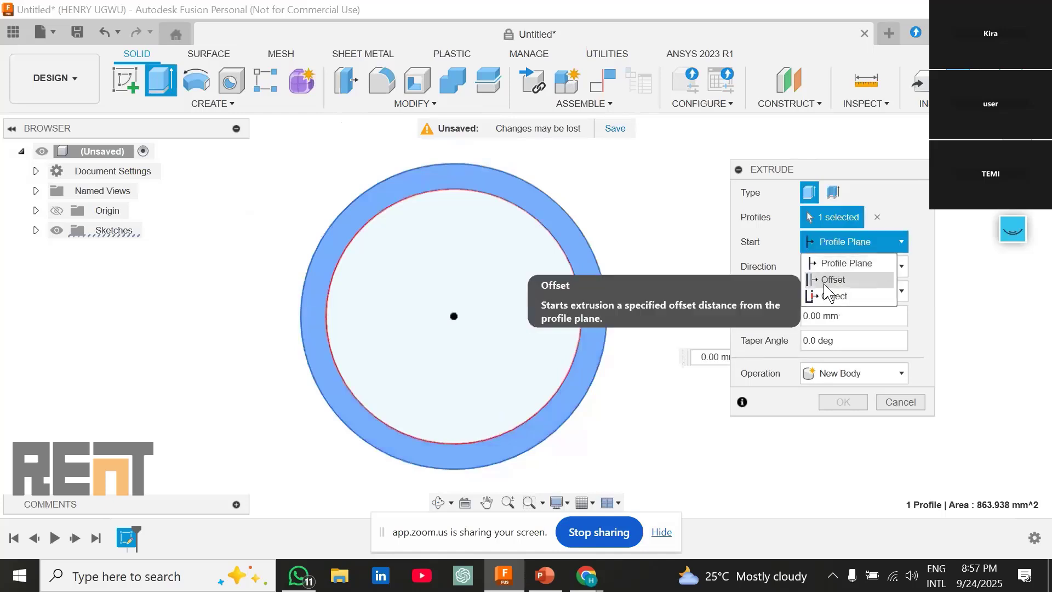
click(856, 249)
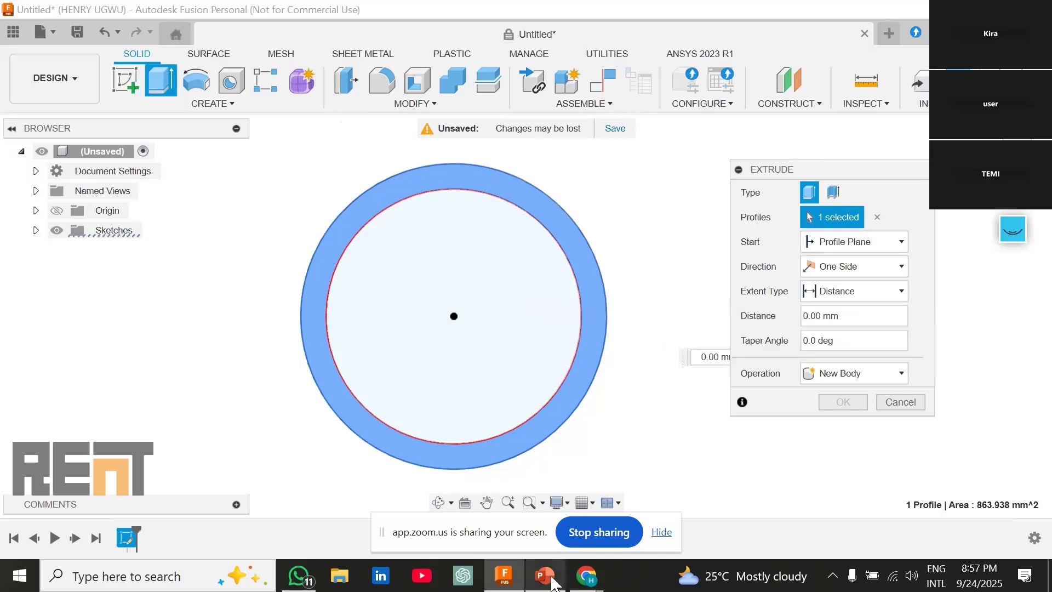
mouse_move(551, 581)
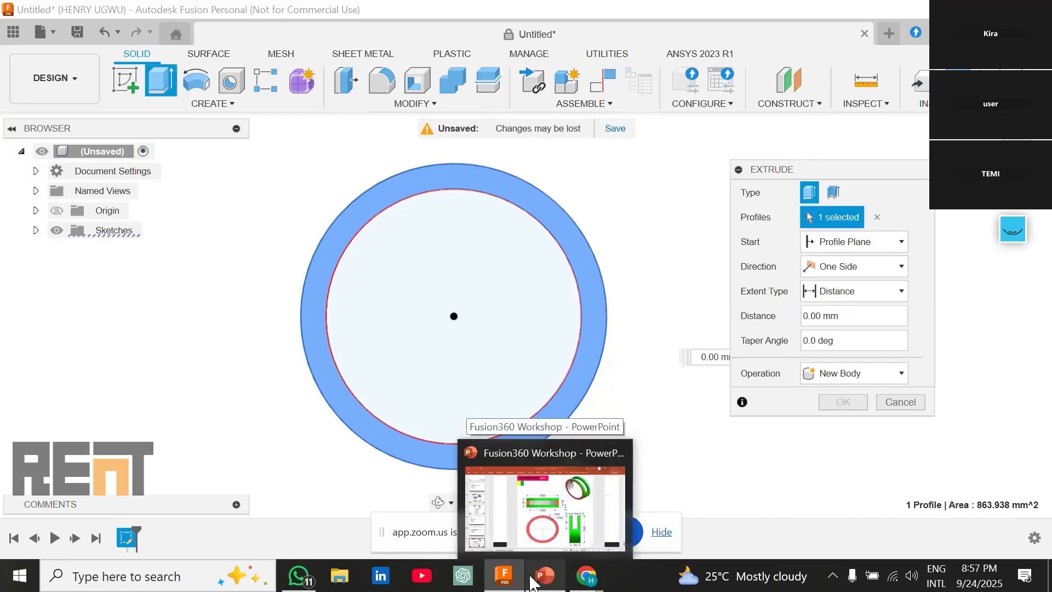
click(536, 580)
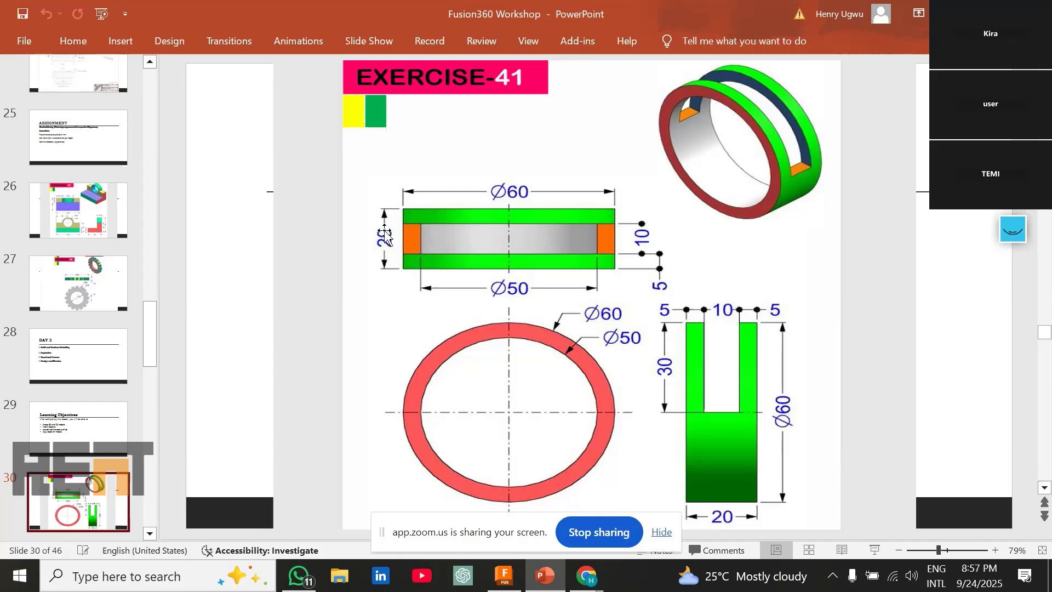
click(504, 575)
drag(855, 317, 784, 320)
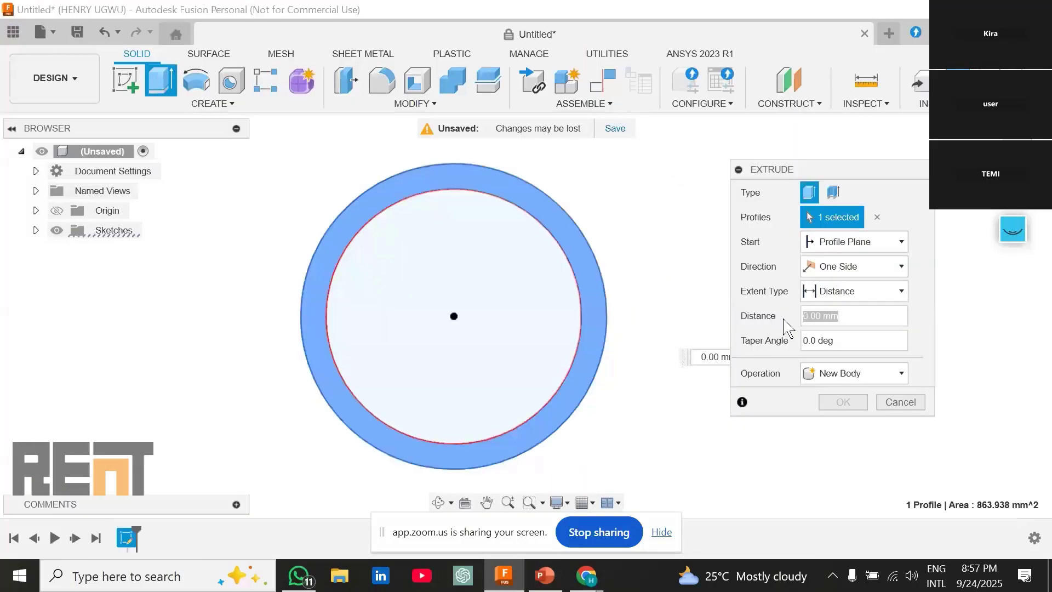
text(20)
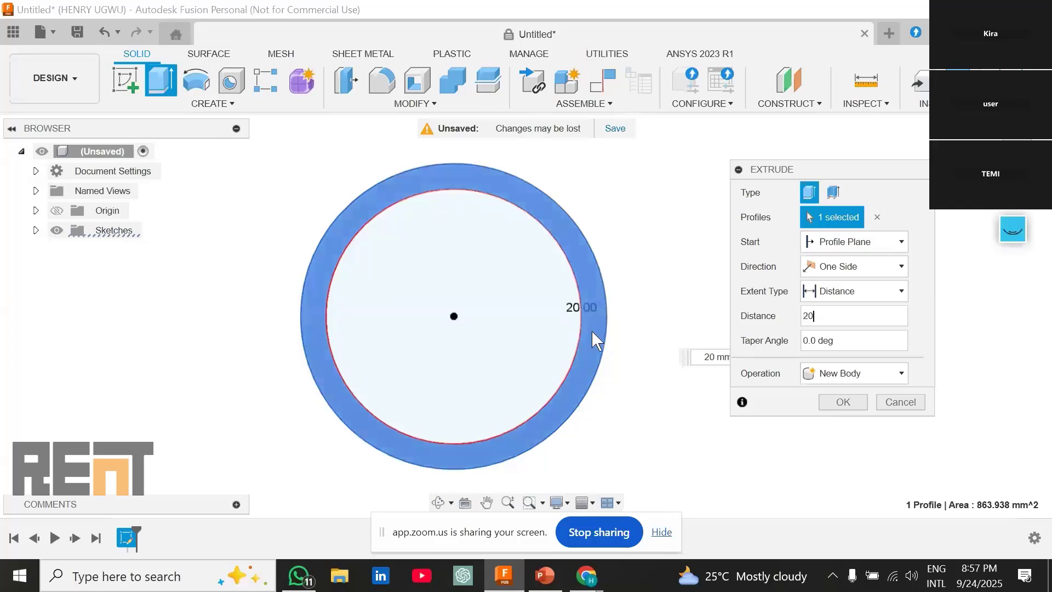
Step: Orbit around the ring's extrusion preview to examine its thickness and direction in 3D
scroll(592, 333, down, 1)
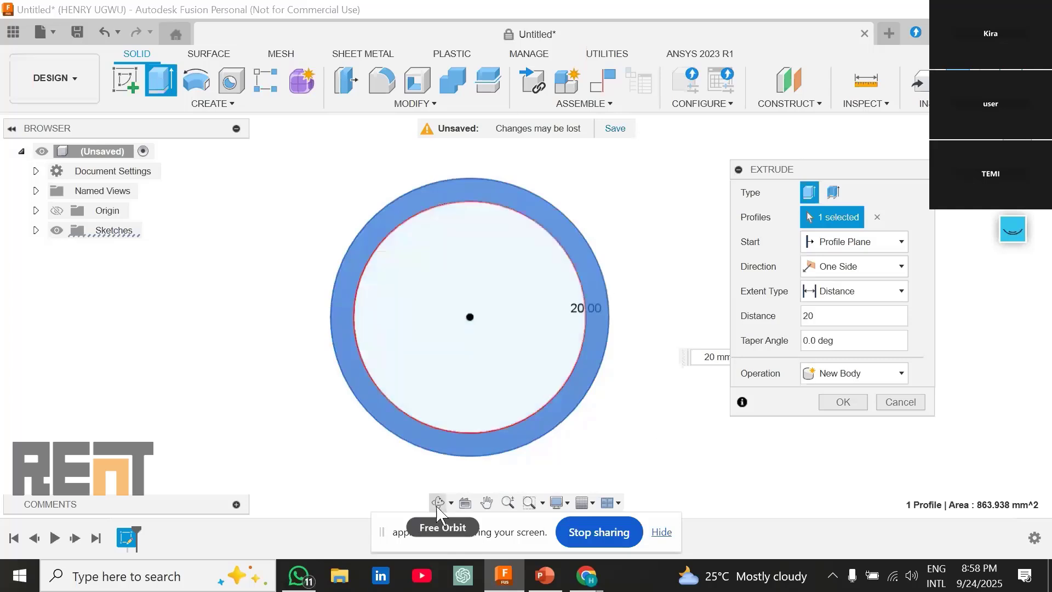
click(438, 503)
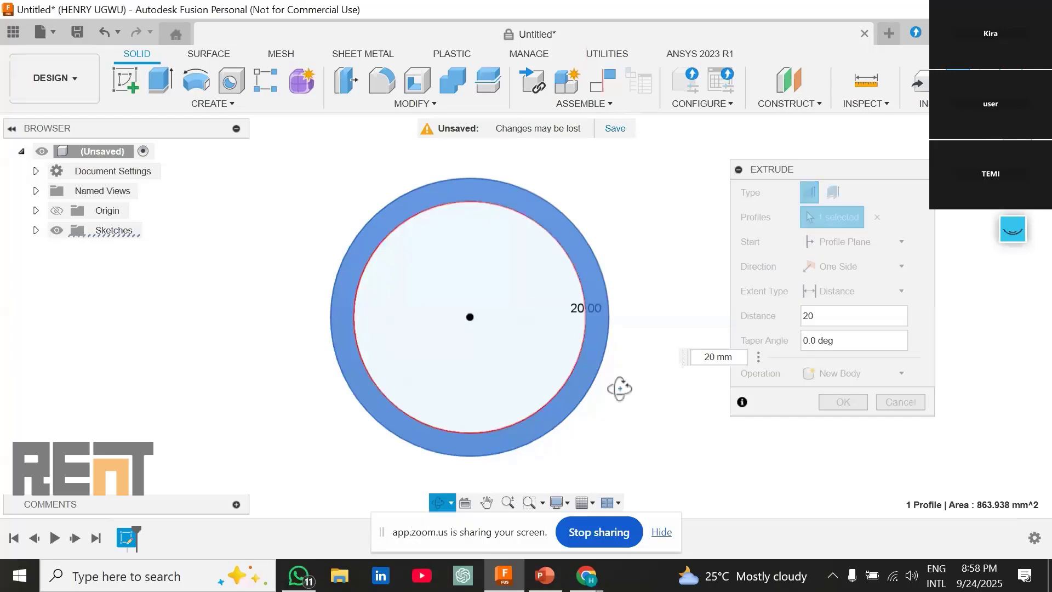
drag(618, 385, 548, 433)
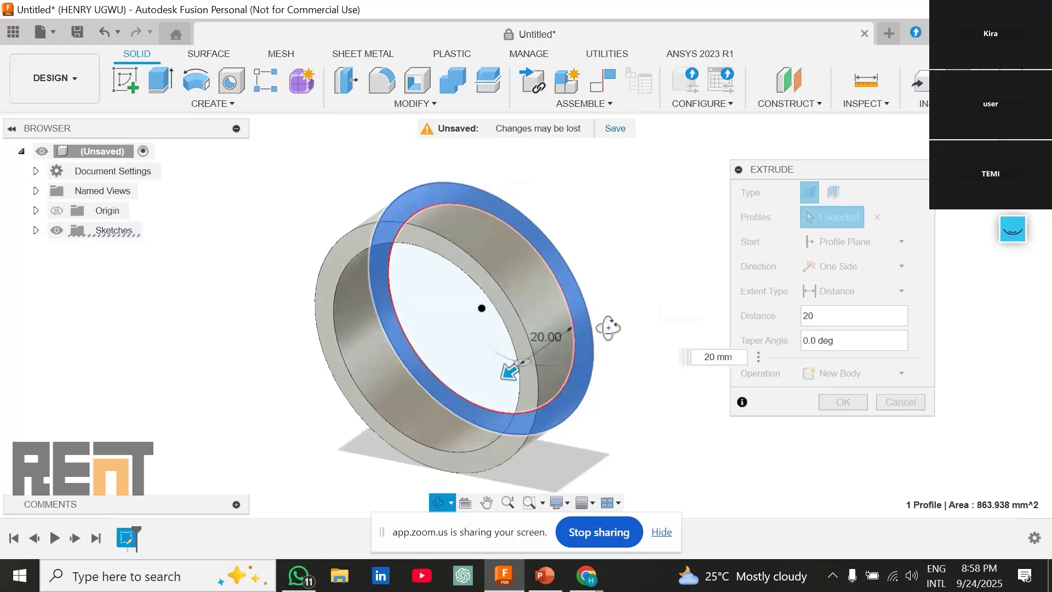
mouse_move(609, 328)
mouse_down()
mouse_move(467, 420)
mouse_move(595, 329)
mouse_up()
key(Escape)
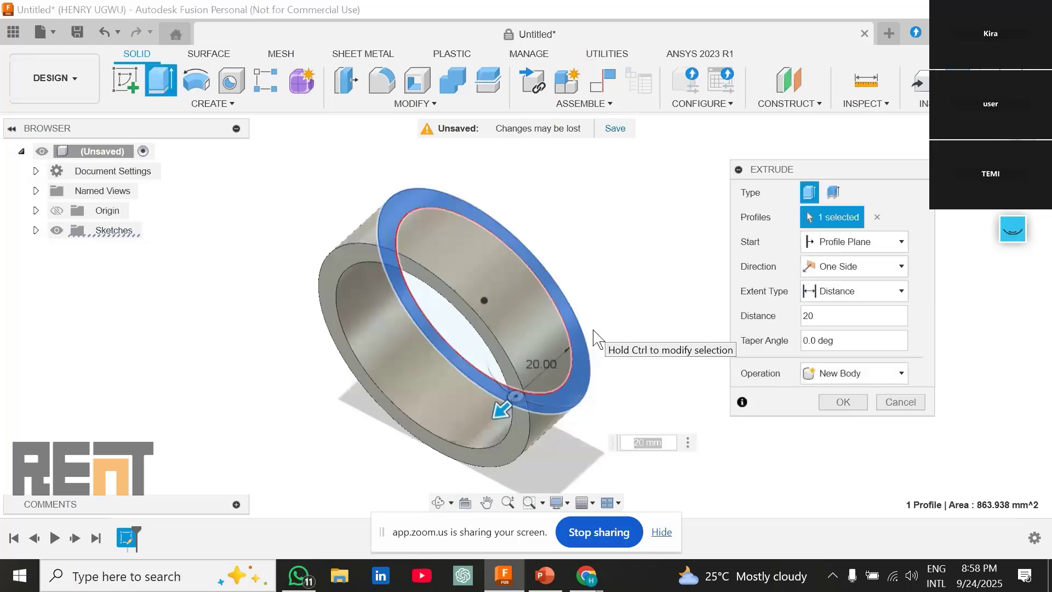
shift+middle_drag(593, 330, 486, 442)
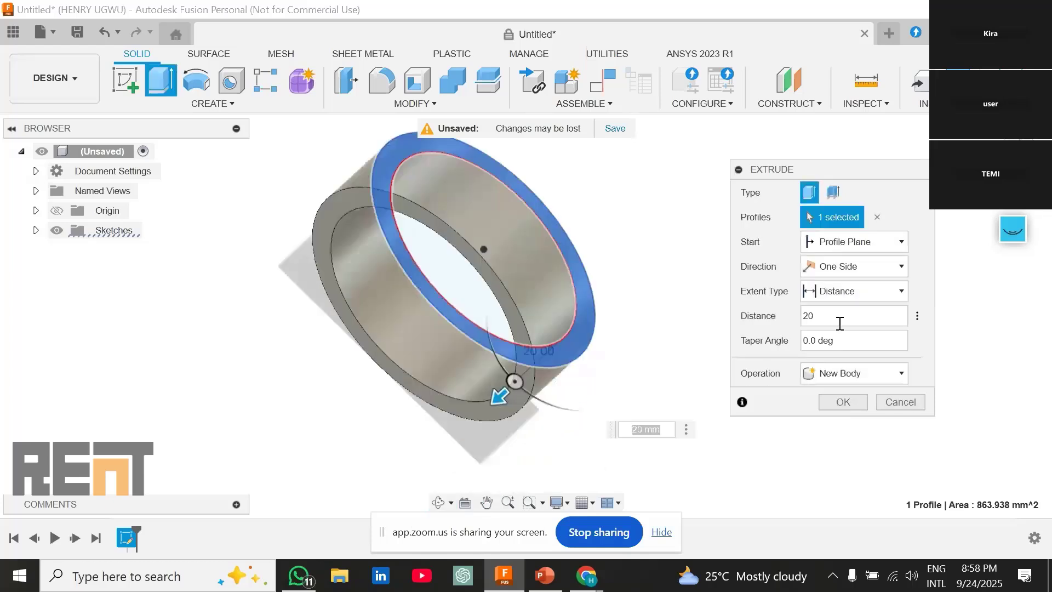
Step: Try reversing the ring extrusion to -20 mm, and set its distance back to 20 mm
drag(499, 399, 623, 287)
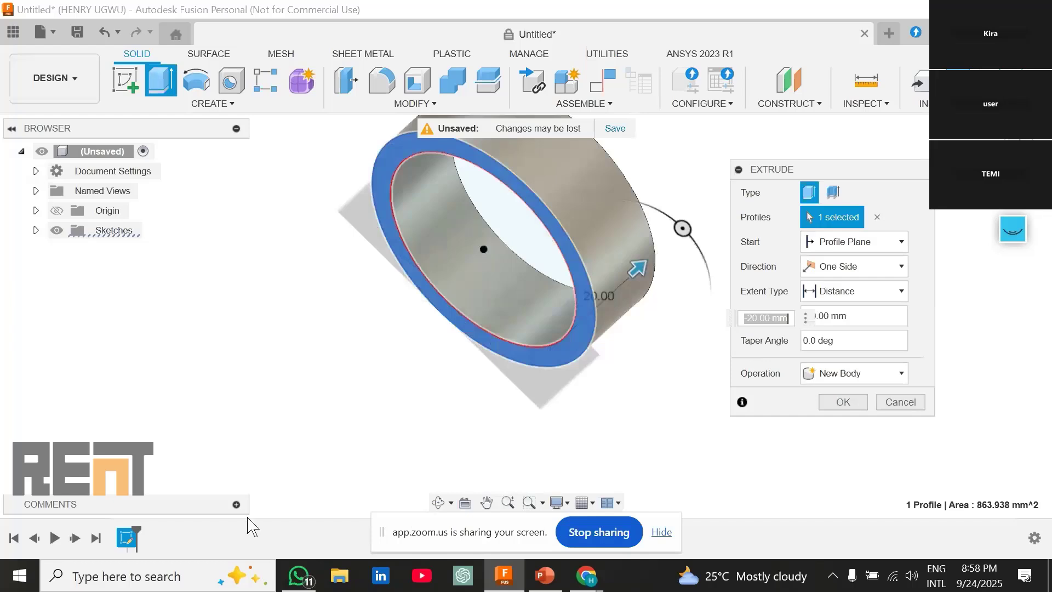
drag(850, 317, 741, 318)
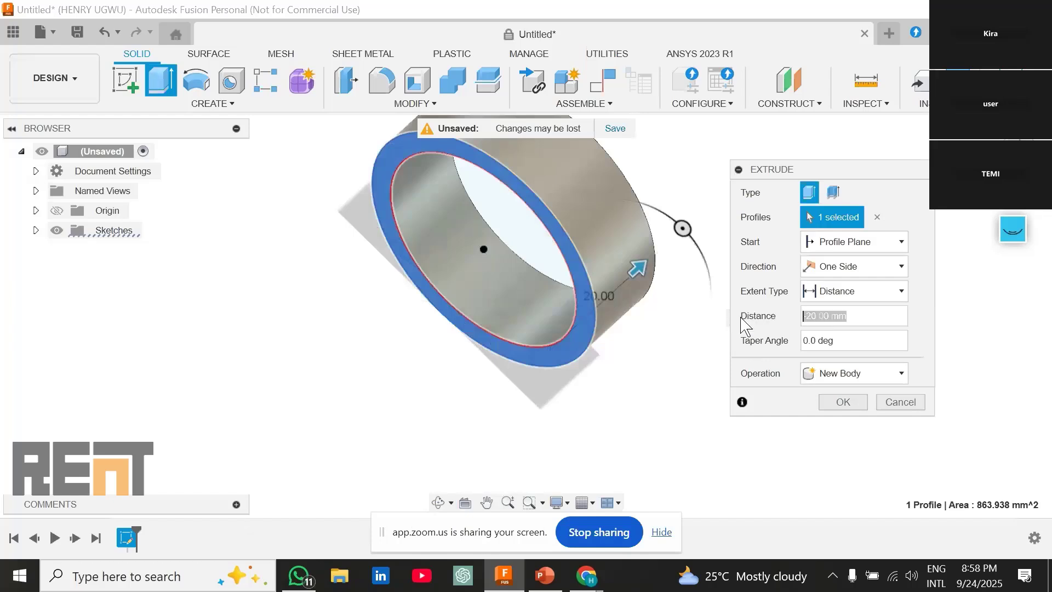
text(20)
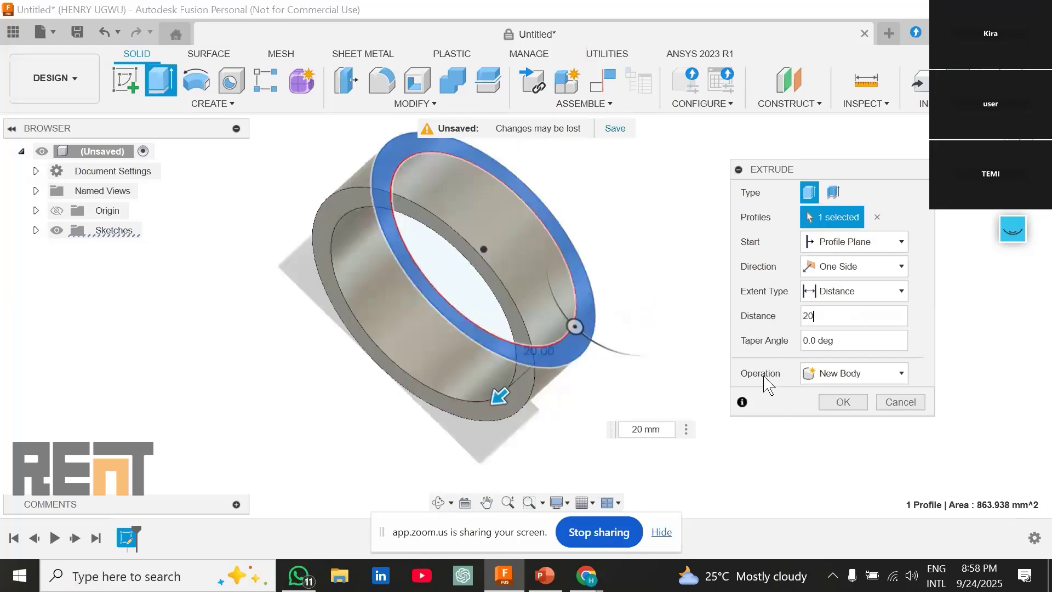
Step: Keep the 20 mm ring extrusion's operation as New Body and create the solid
click(856, 379)
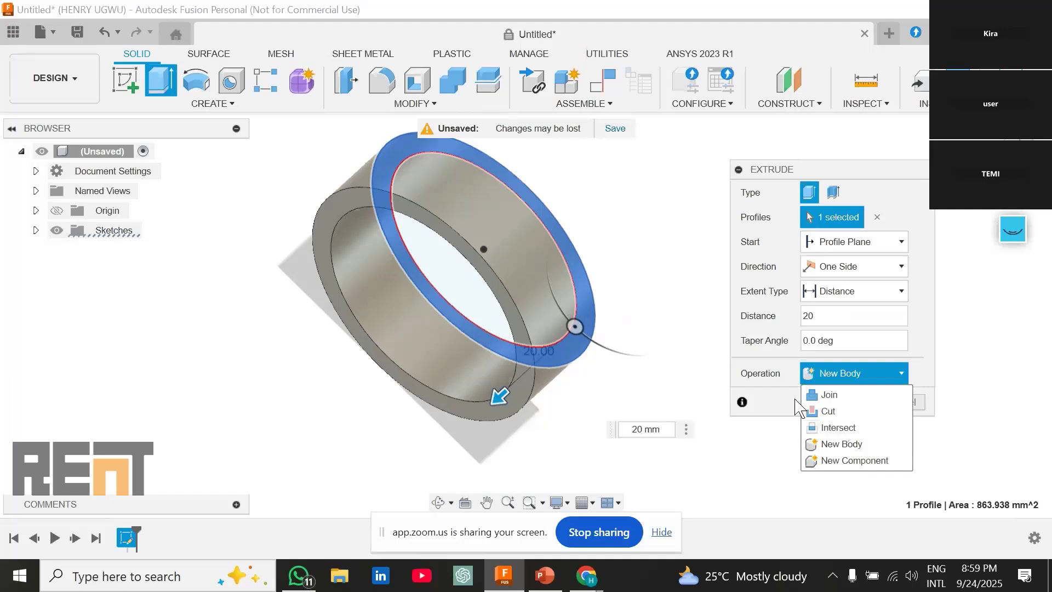
click(792, 395)
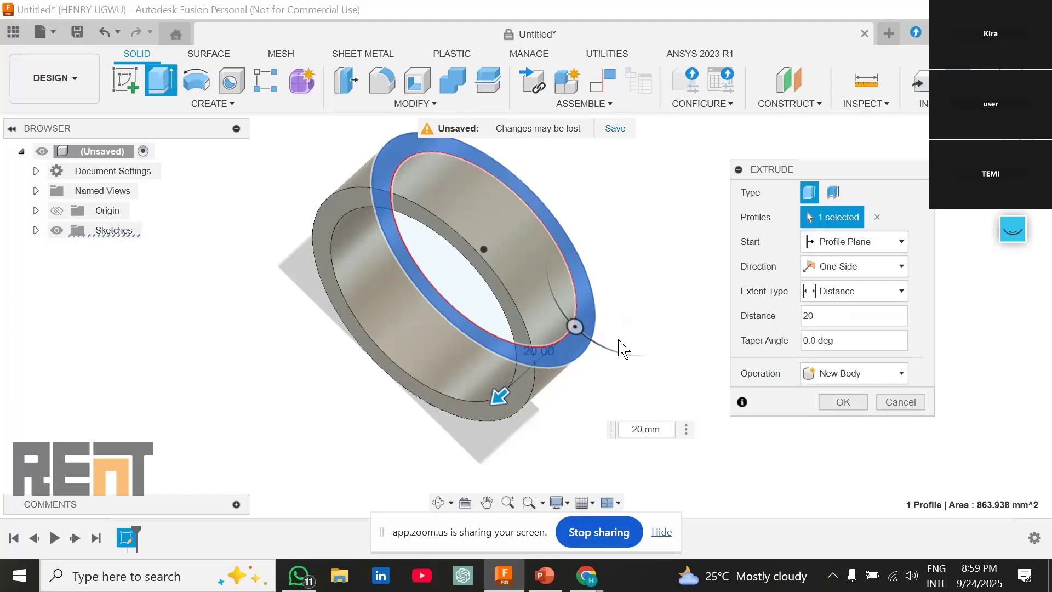
click(836, 405)
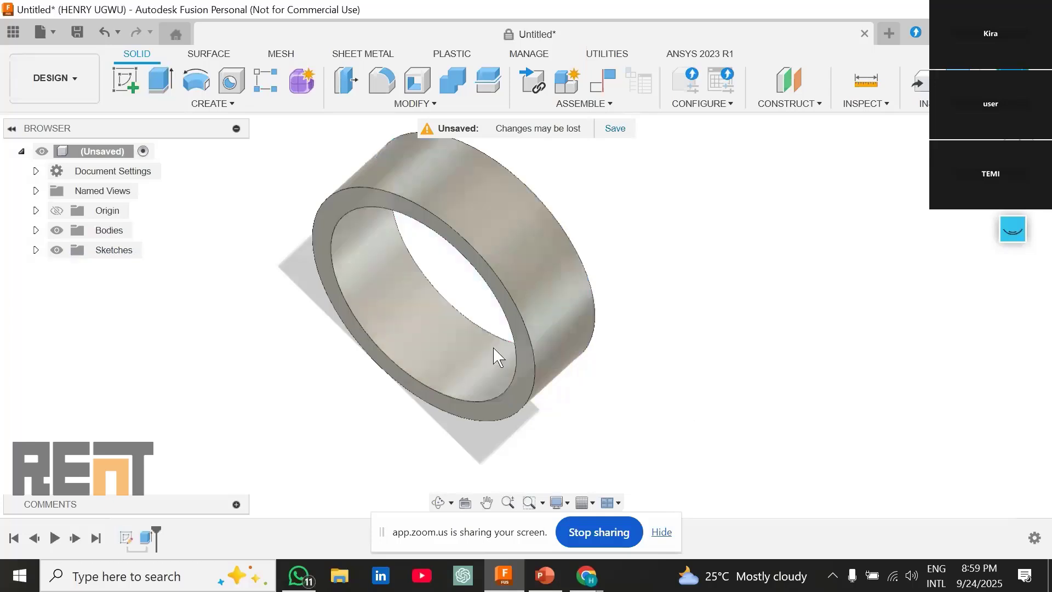
scroll(496, 356, down, 2)
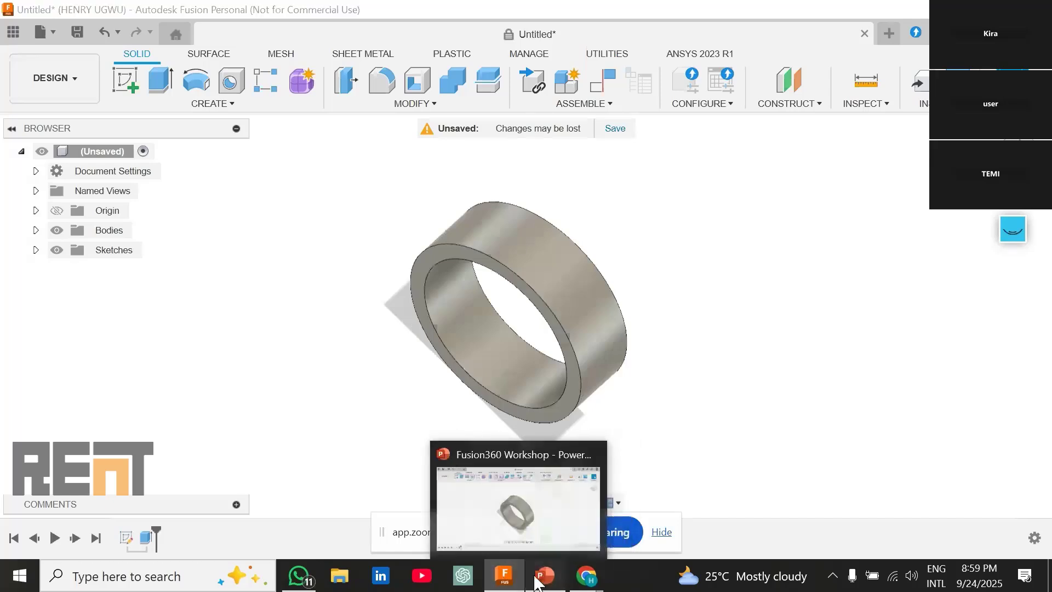
Step: Check the Exercise-41 drawing in PowerPoint, and return to Fusion to view the ring from another angle
click(537, 577)
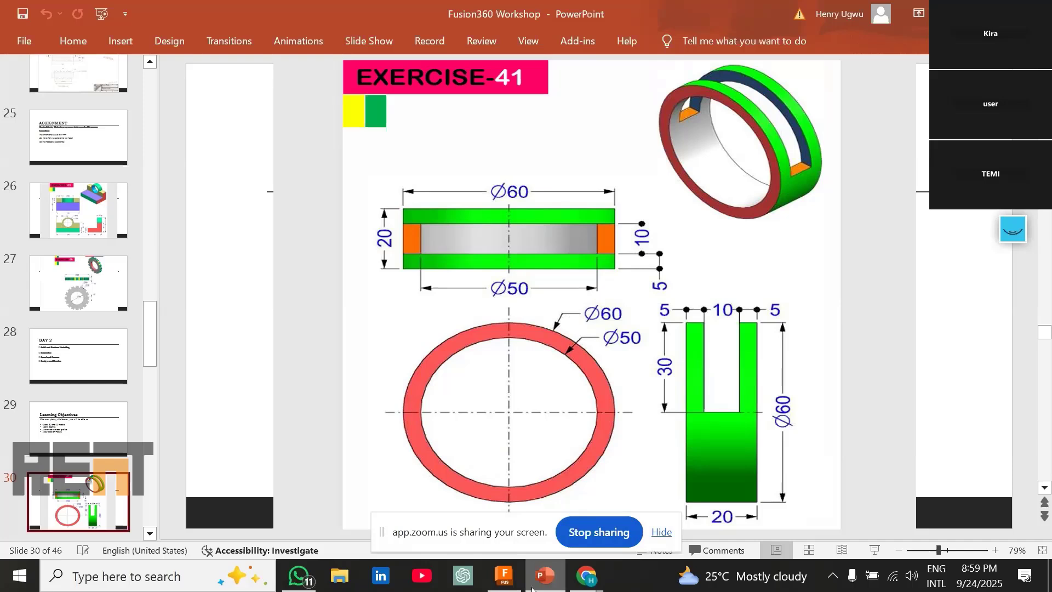
click(505, 576)
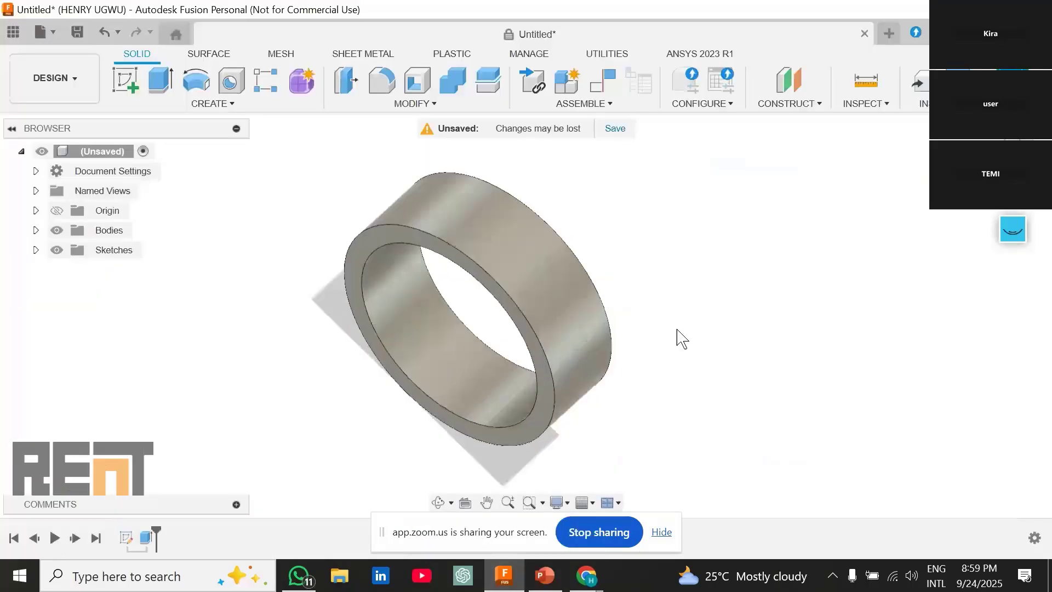
shift+middle_drag(678, 338, 616, 322)
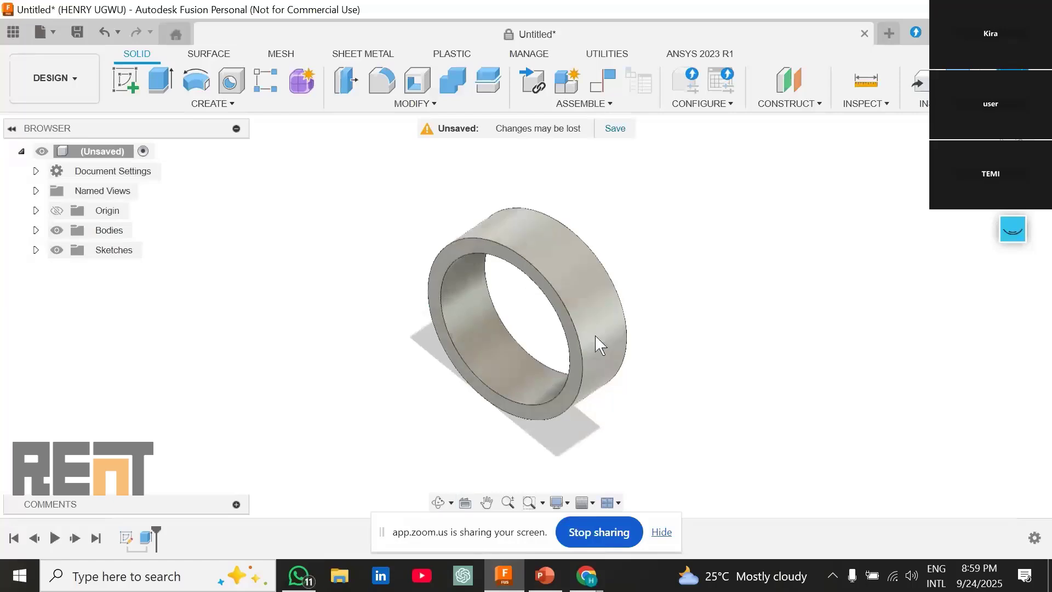
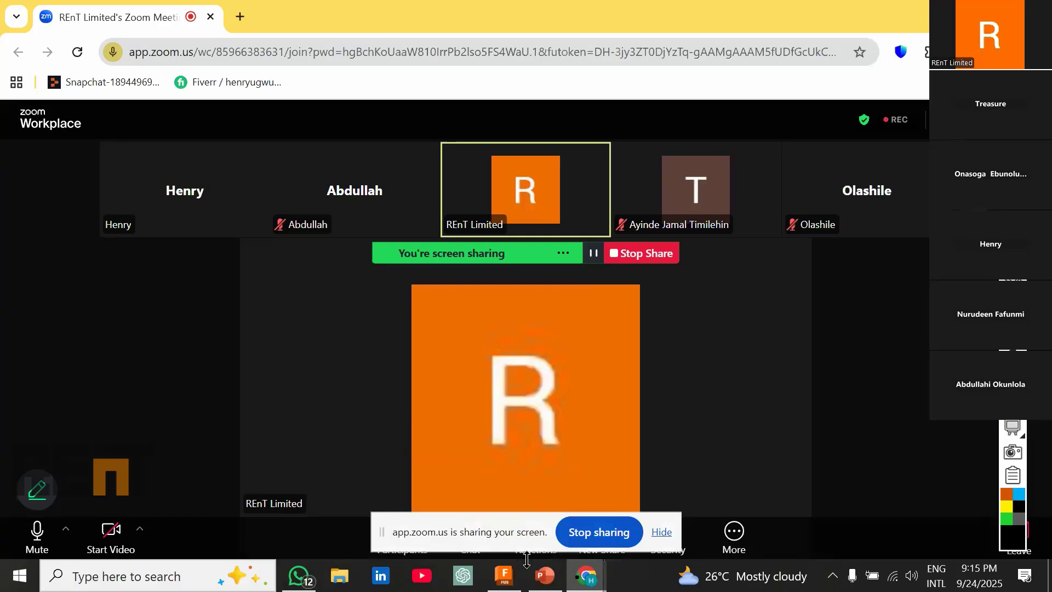
Step: Switch from the Zoom meeting to Fusion and delete the second extrusion, which cuts the slot through the ring
mouse_move(548, 585)
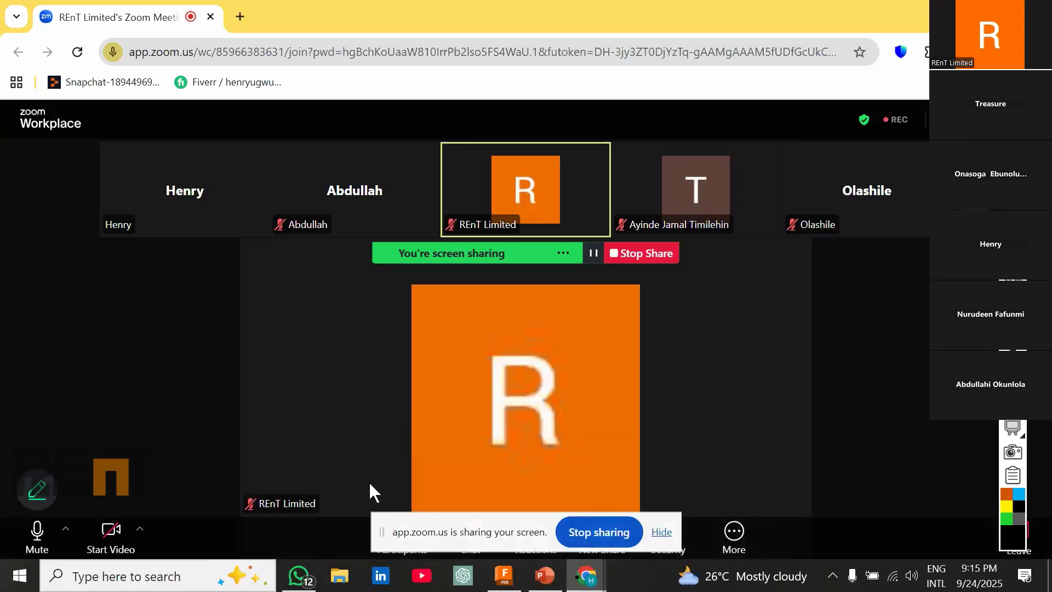
click(505, 576)
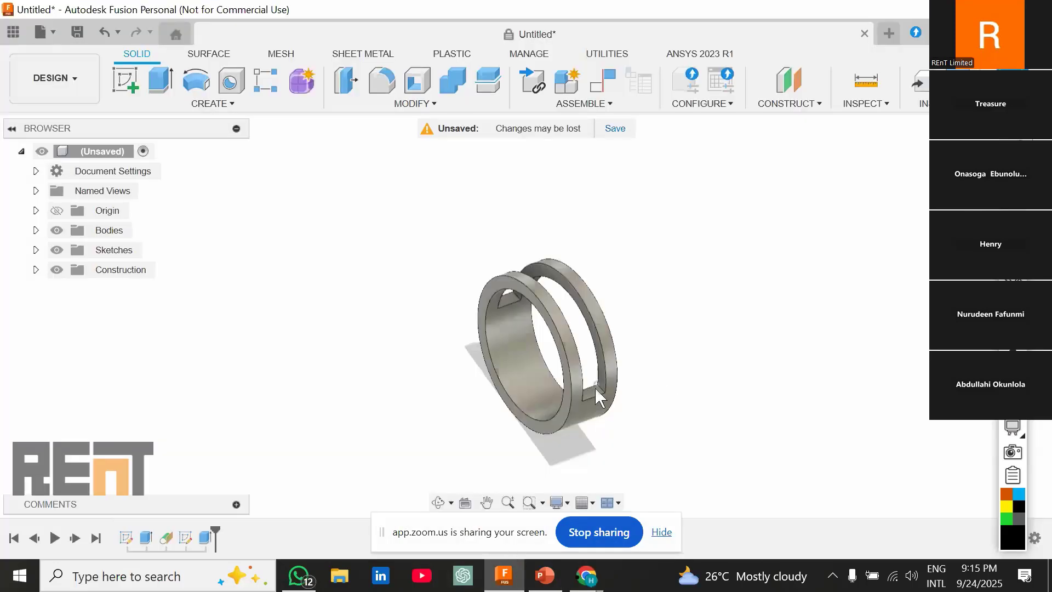
scroll(595, 387, up, 2)
scroll(595, 385, down, 1)
click(203, 532)
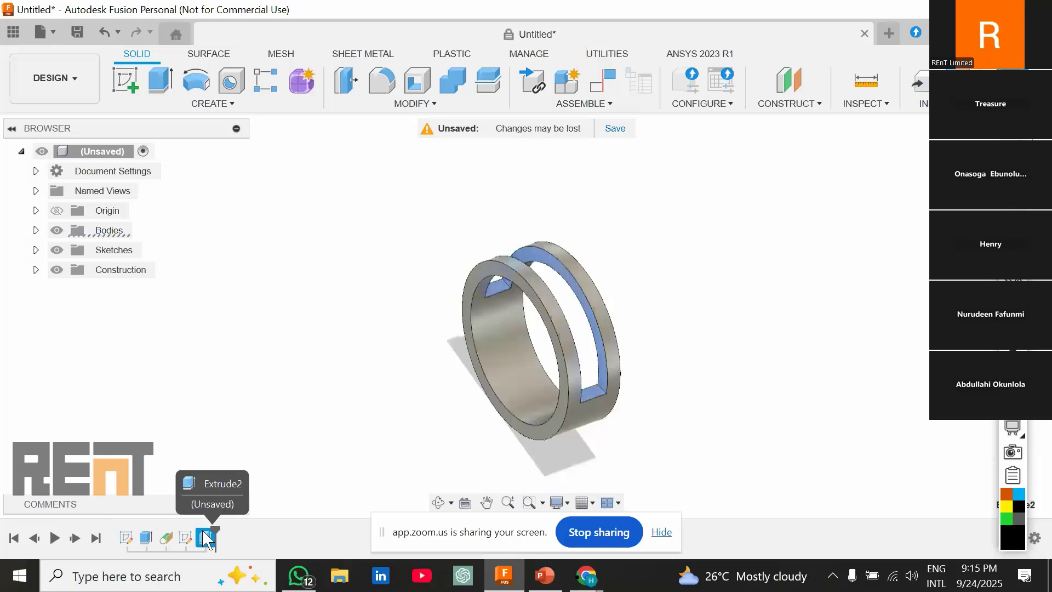
key(Delete)
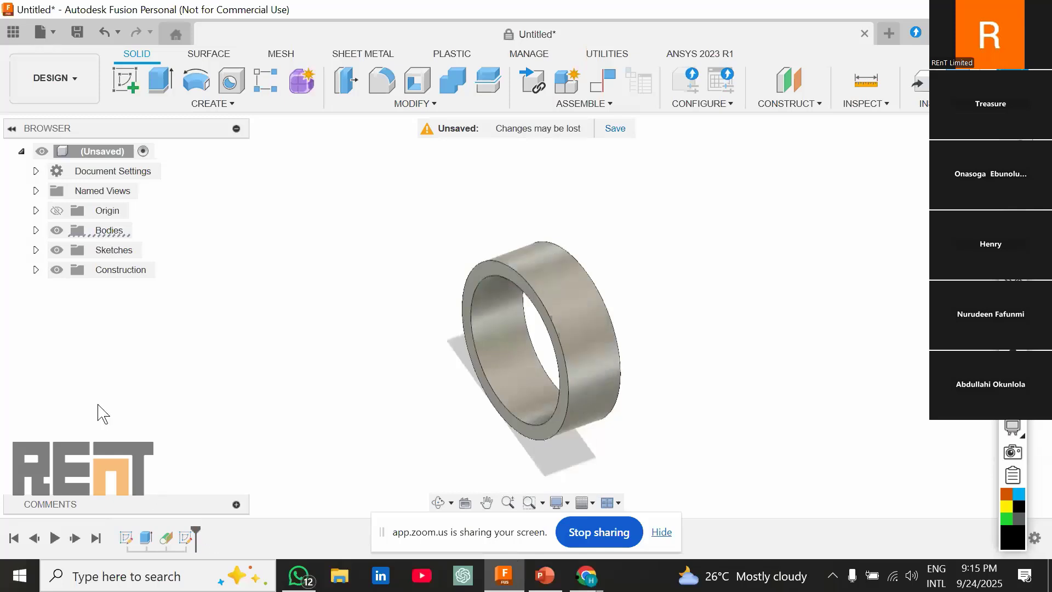
Step: Show Sketch2 and turn the model so its slot rectangle faces into view beside the ring
click(36, 250)
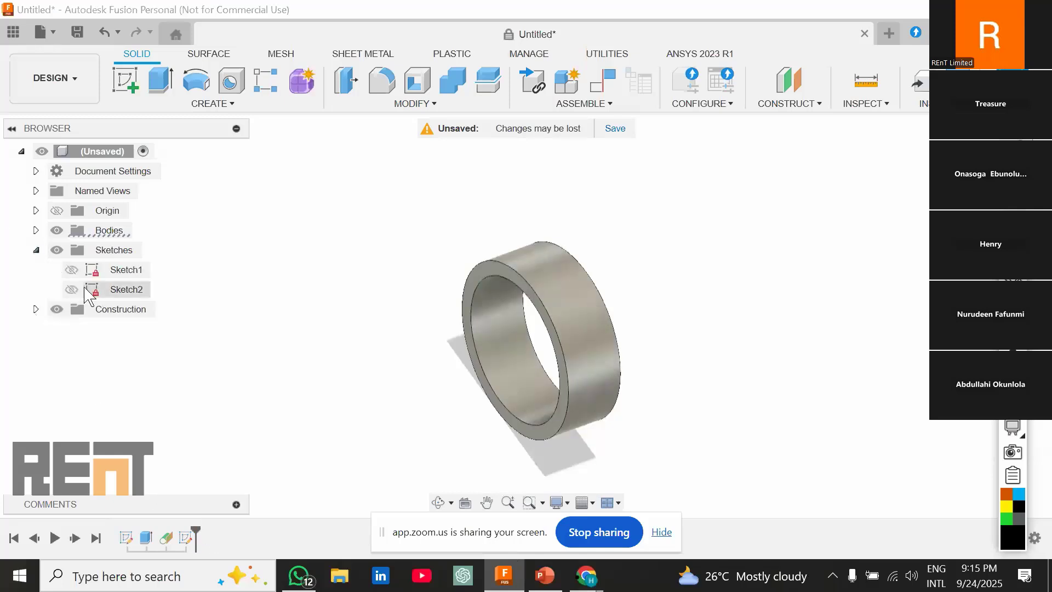
click(72, 289)
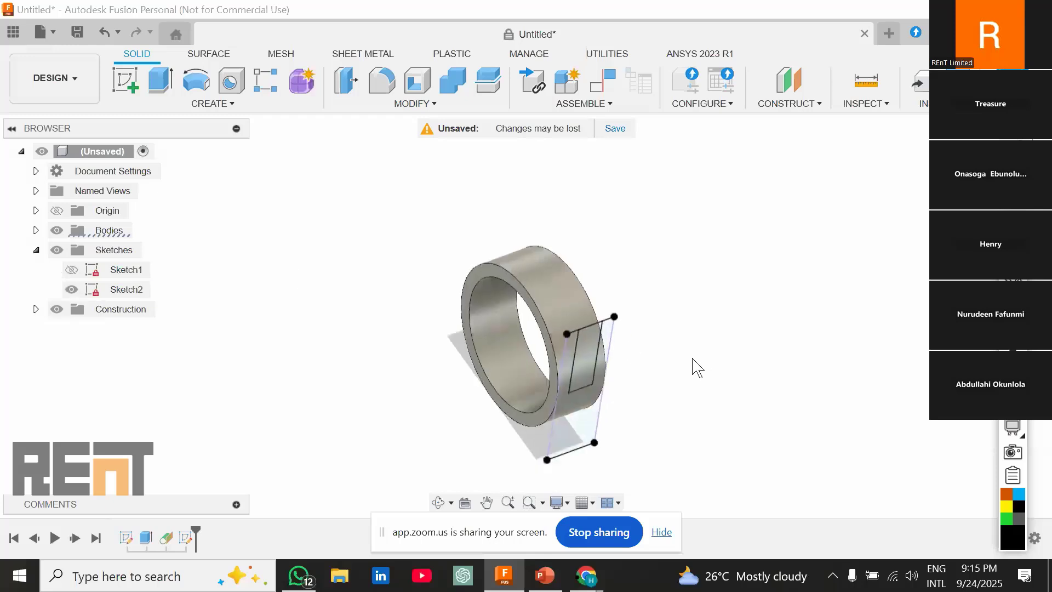
mouse_move(690, 364)
shift+middle_down()
mouse_move(545, 307)
mouse_move(532, 387)
mouse_move(571, 376)
mouse_move(521, 357)
mouse_move(510, 334)
shift+middle_up()
scroll(510, 334, down, 1)
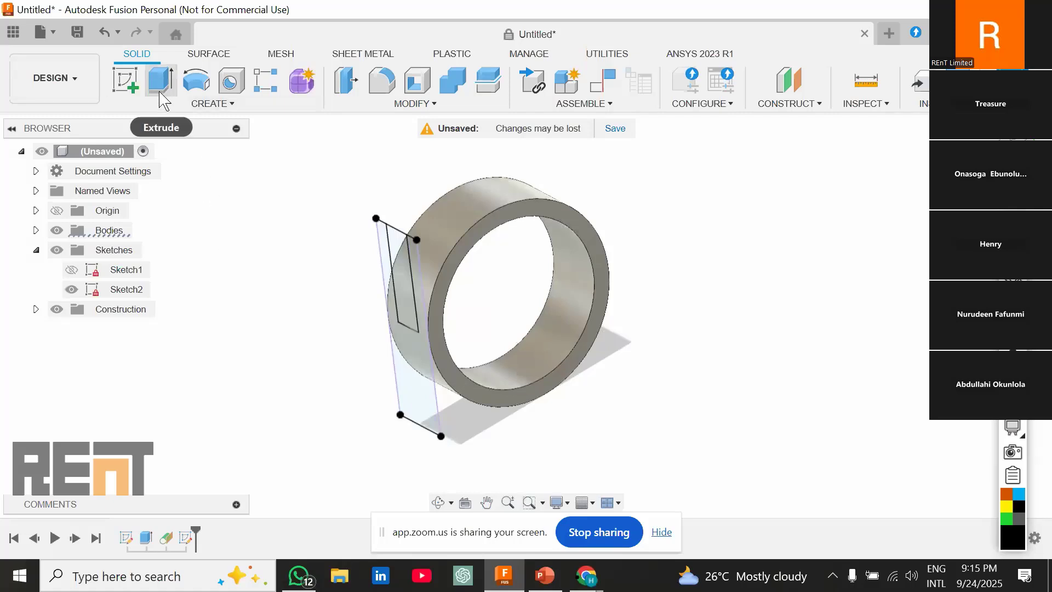
Step: Extrude the inner slot rectangle of Sketch2, trying 50 mm away from the ring before reversing it to -65 mm through the ring
click(178, 105)
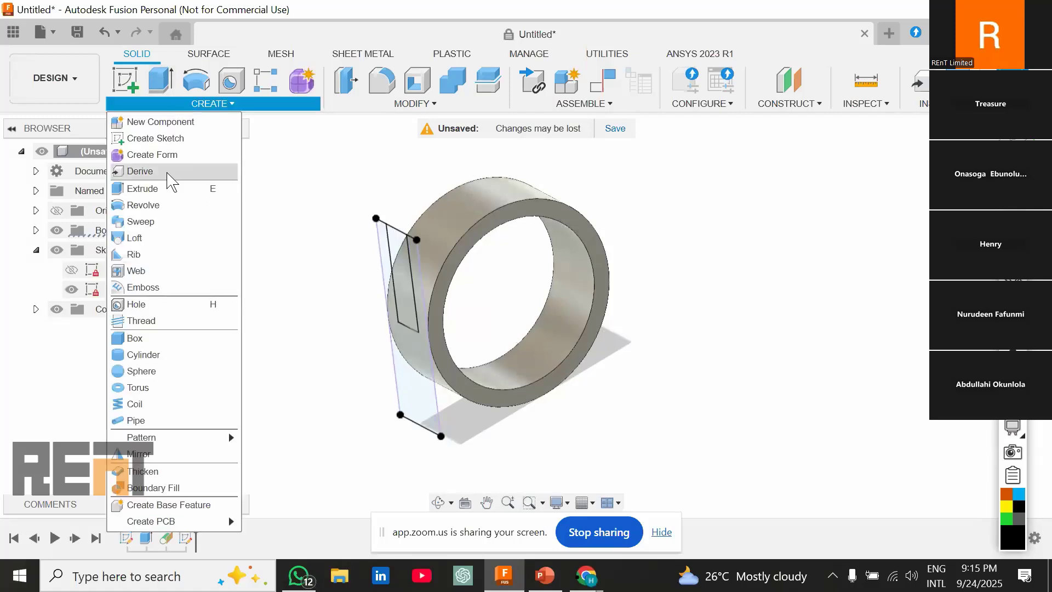
click(168, 190)
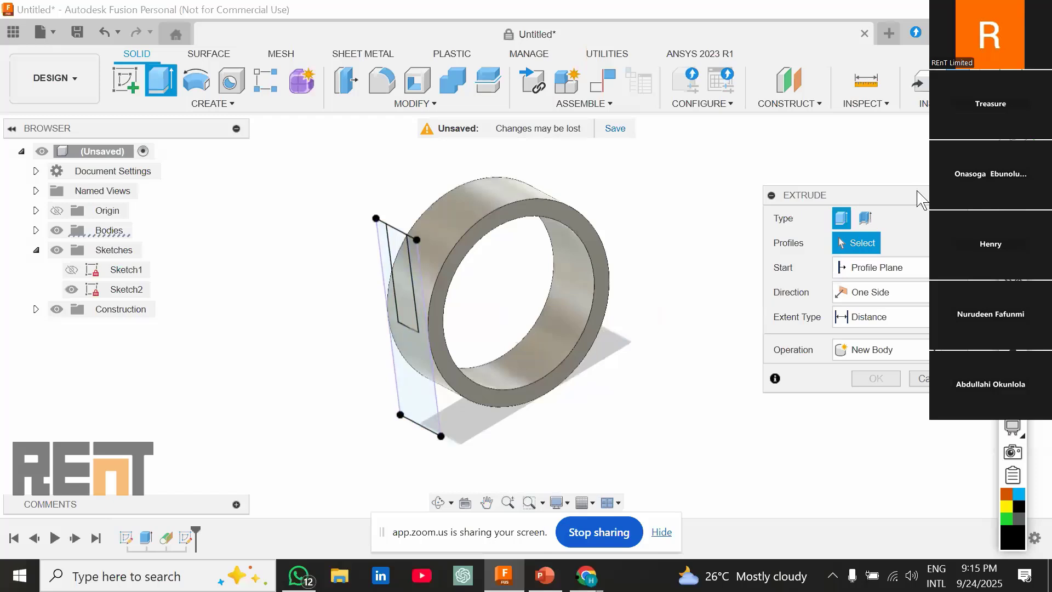
drag(872, 195, 826, 178)
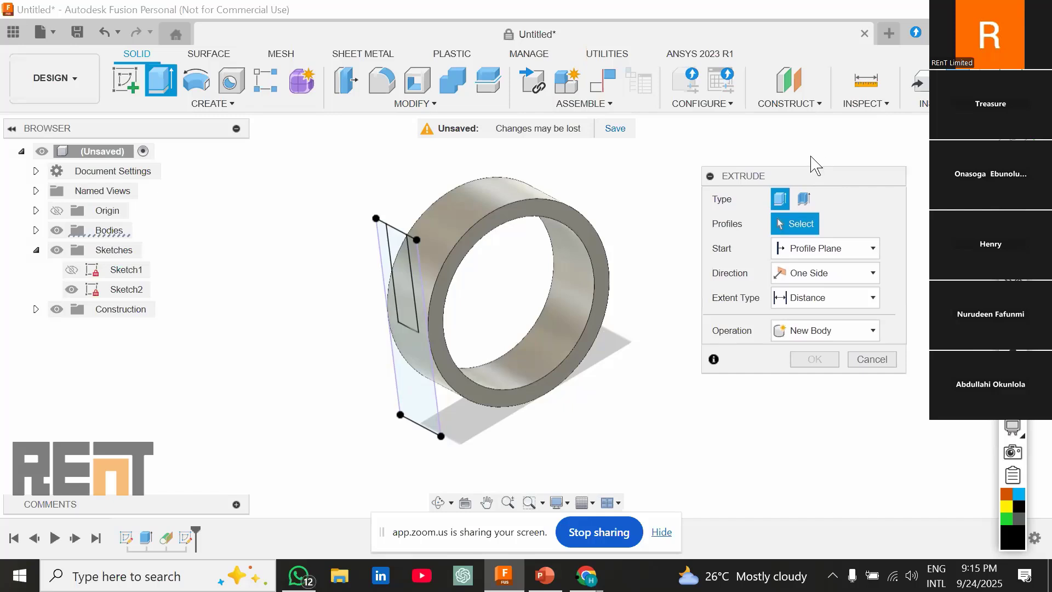
drag(789, 178, 796, 163)
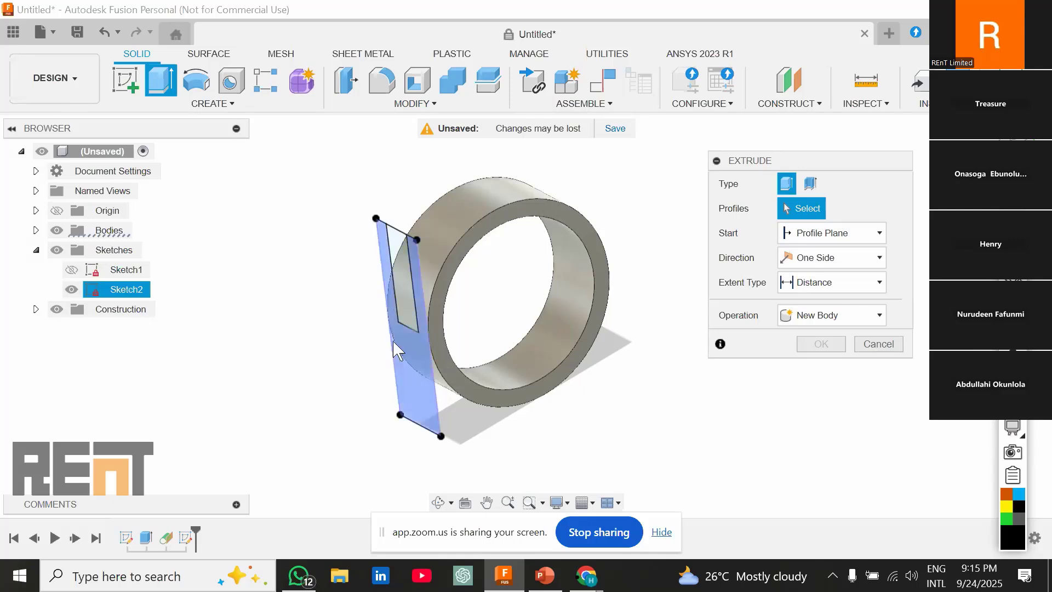
click(403, 293)
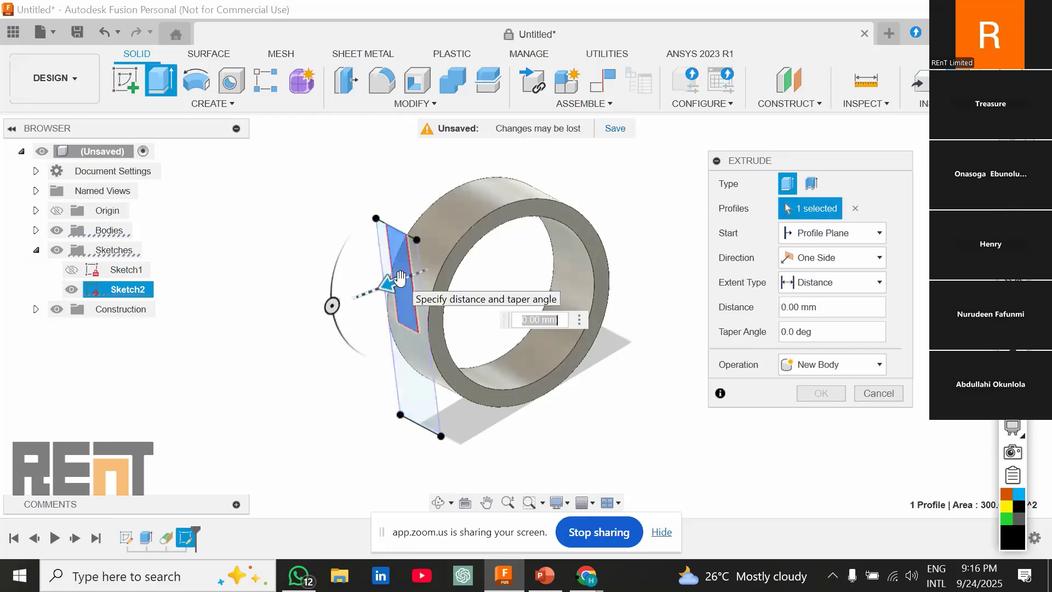
mouse_move(353, 352)
shift+middle_down()
mouse_move(331, 305)
mouse_move(439, 320)
mouse_move(521, 198)
mouse_move(501, 228)
mouse_move(482, 308)
mouse_move(399, 344)
mouse_move(396, 308)
shift+middle_up()
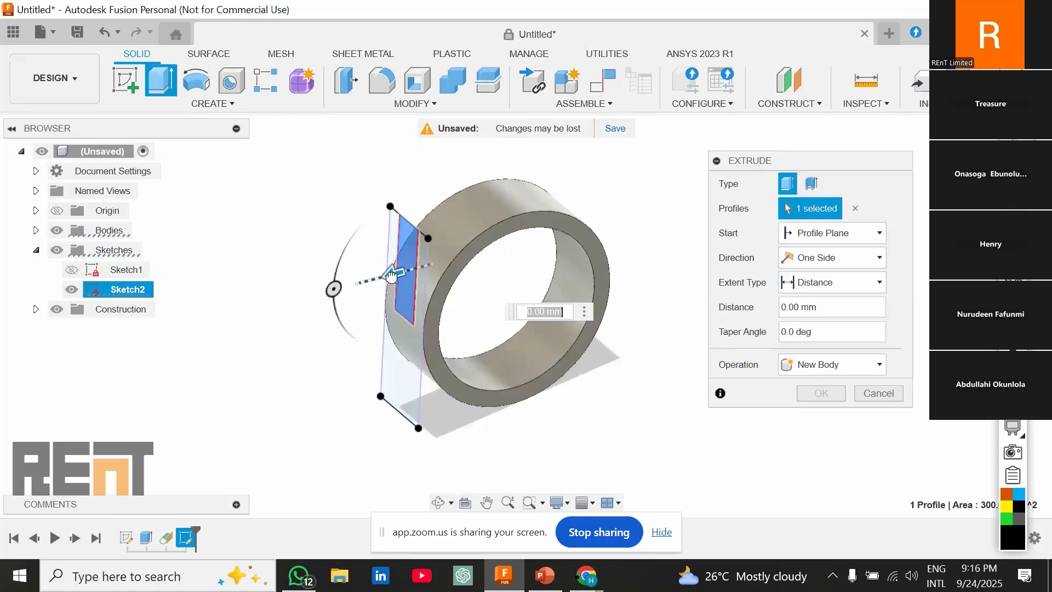
drag(392, 273, 236, 309)
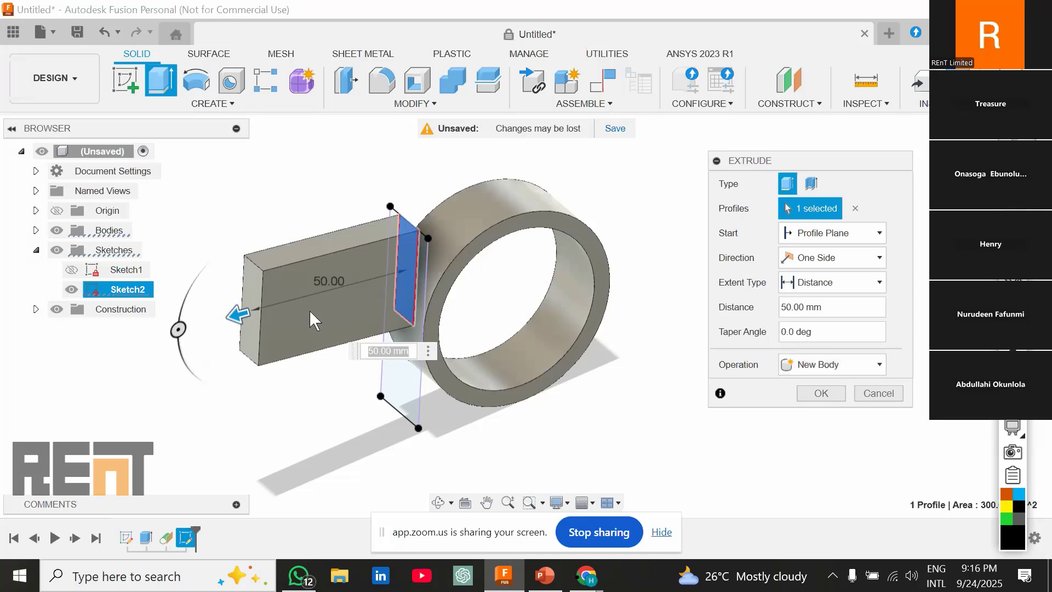
drag(242, 314, 587, 196)
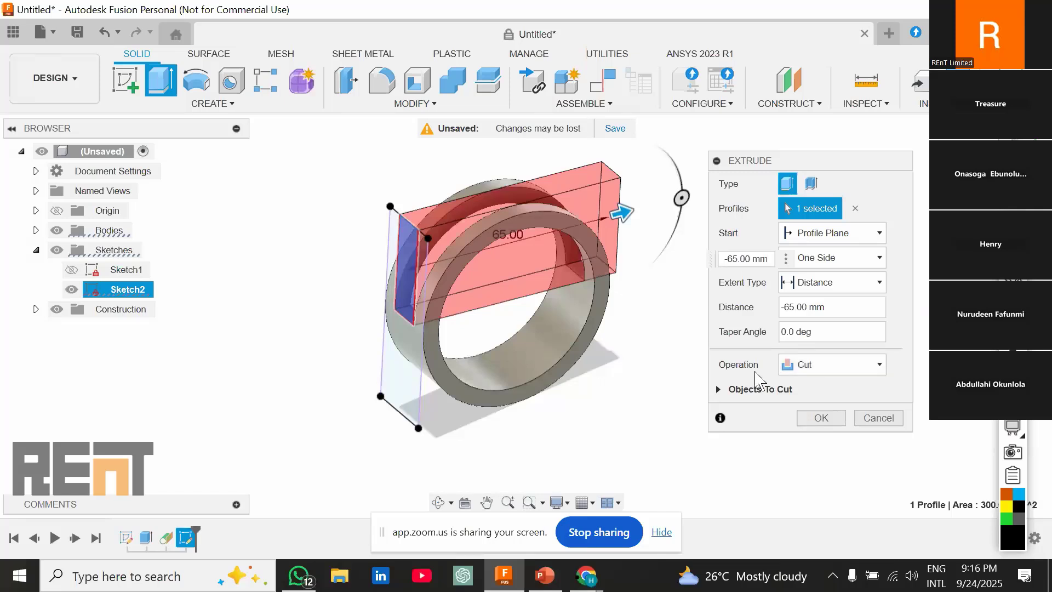
Step: Try the Join operation on the slot extrusion, and set it back to Cut
click(834, 362)
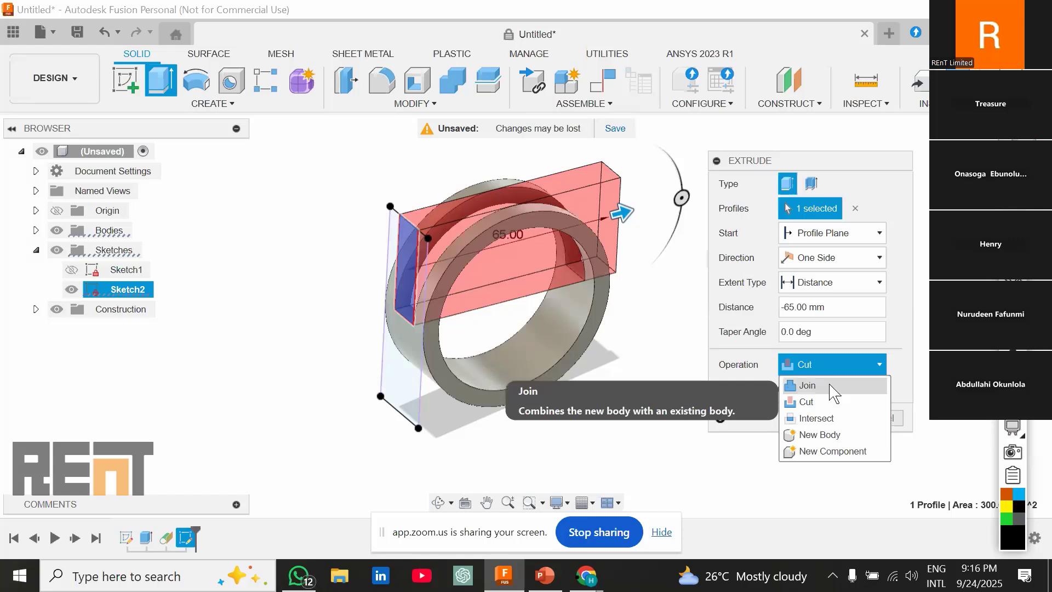
click(833, 386)
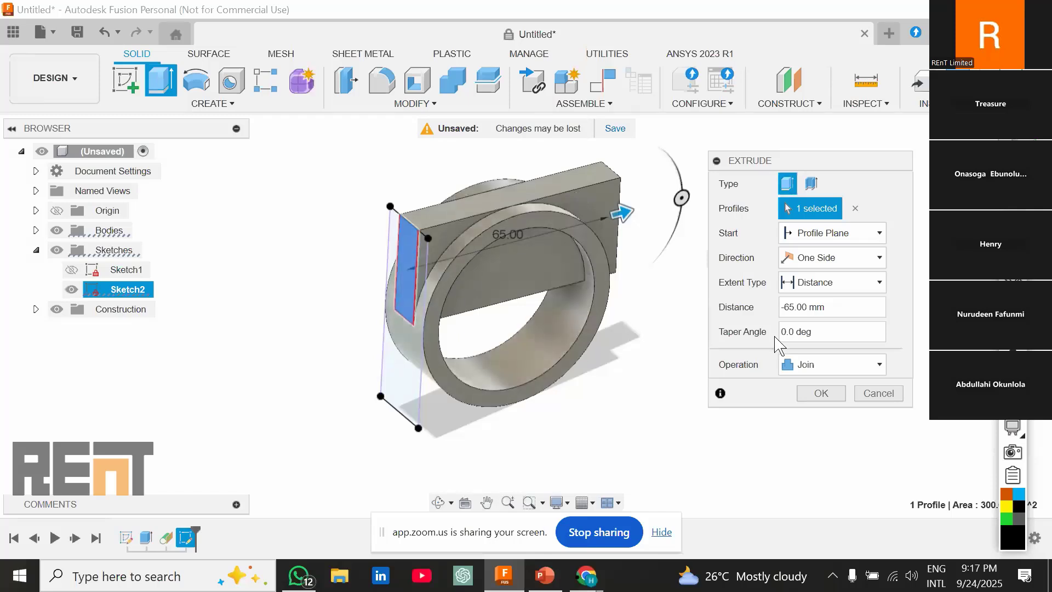
click(820, 370)
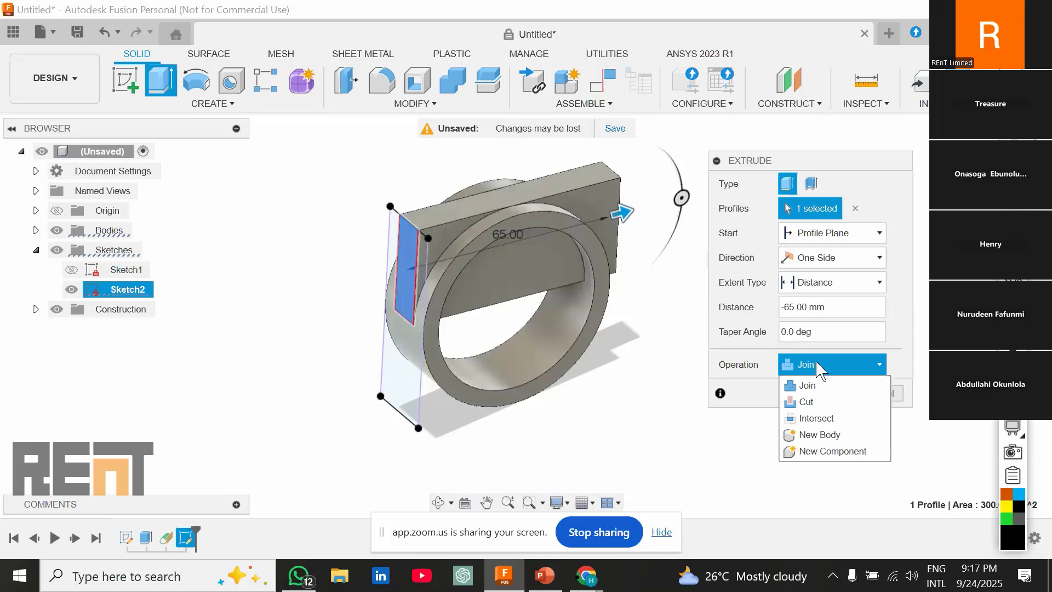
click(810, 403)
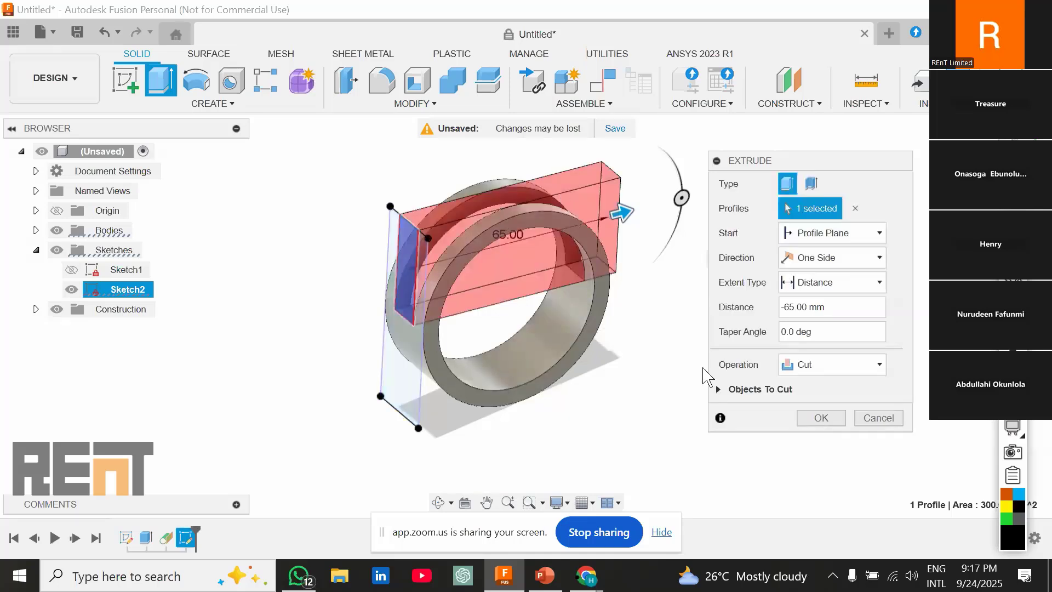
Step: Complete the -65 mm slot extrusion with the Cut operation through both sides of the ring
click(804, 373)
click(809, 402)
click(821, 419)
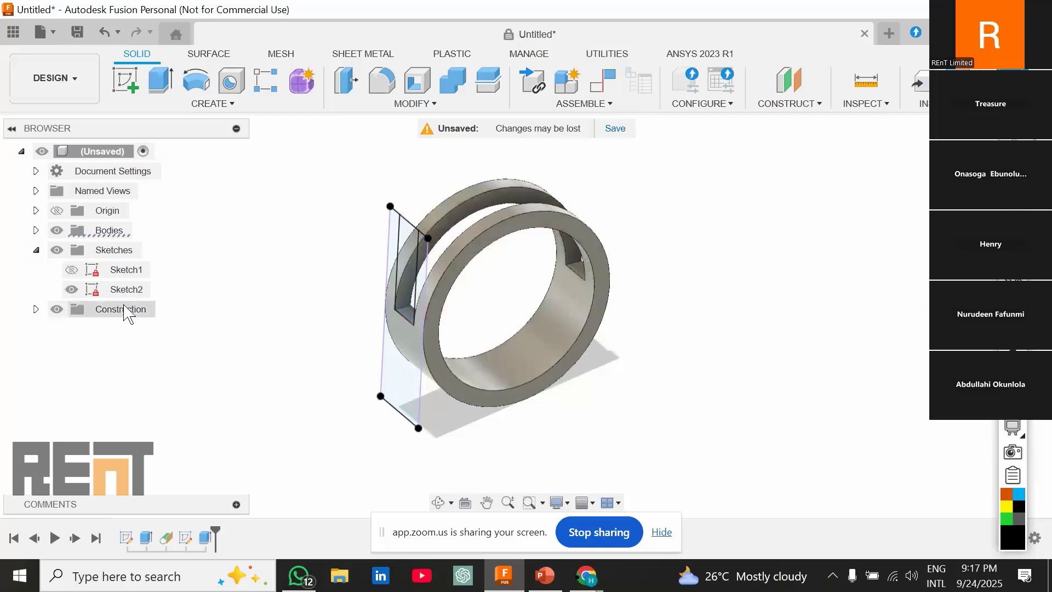
Step: Hide Sketch2 and orbit around the ring to inspect the slot from both sides
click(71, 290)
mouse_move(472, 352)
shift+middle_down()
mouse_move(462, 352)
mouse_move(475, 325)
mouse_move(618, 289)
mouse_move(608, 359)
mouse_move(558, 347)
mouse_move(572, 377)
shift+middle_up()
scroll(557, 346, down, 2)
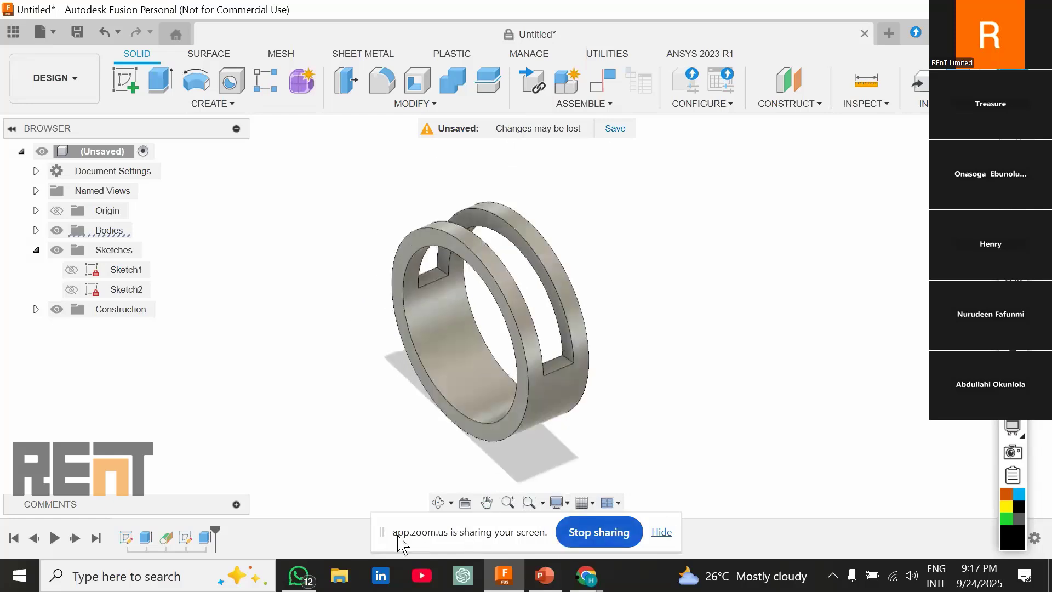
Step: Look at the Exercise-41 drawing in PowerPoint, and switch to the Zoom meeting to read earlier messages in its group chat
drag(384, 543, 34, 450)
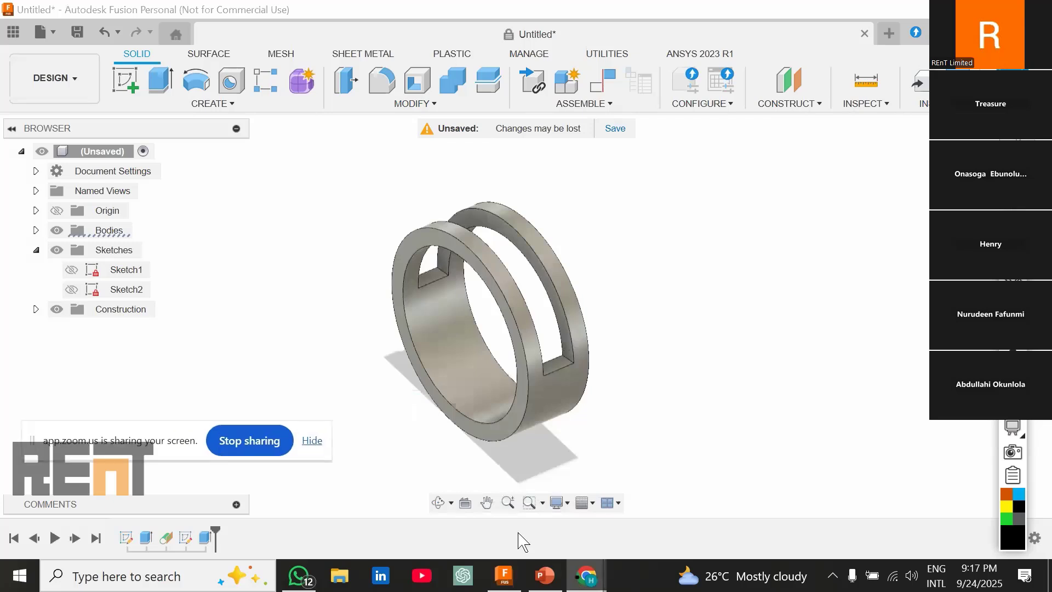
click(545, 575)
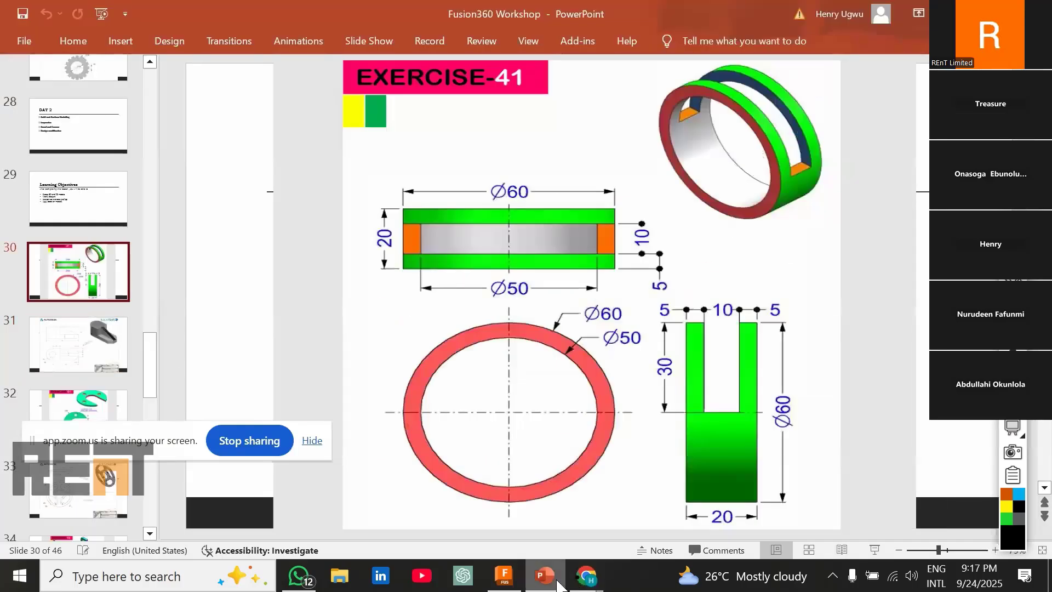
mouse_move(586, 576)
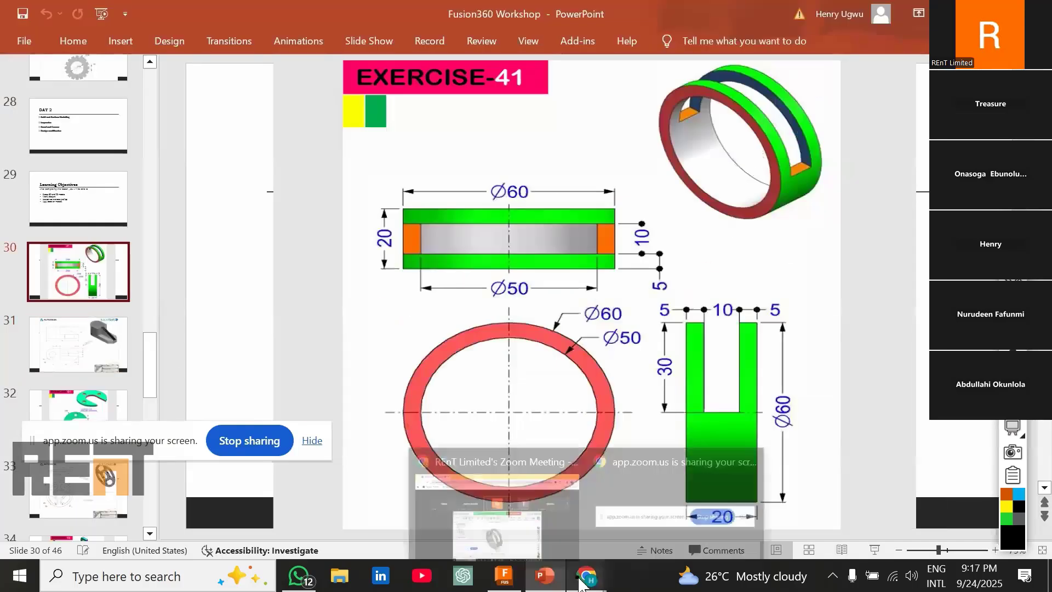
click(557, 521)
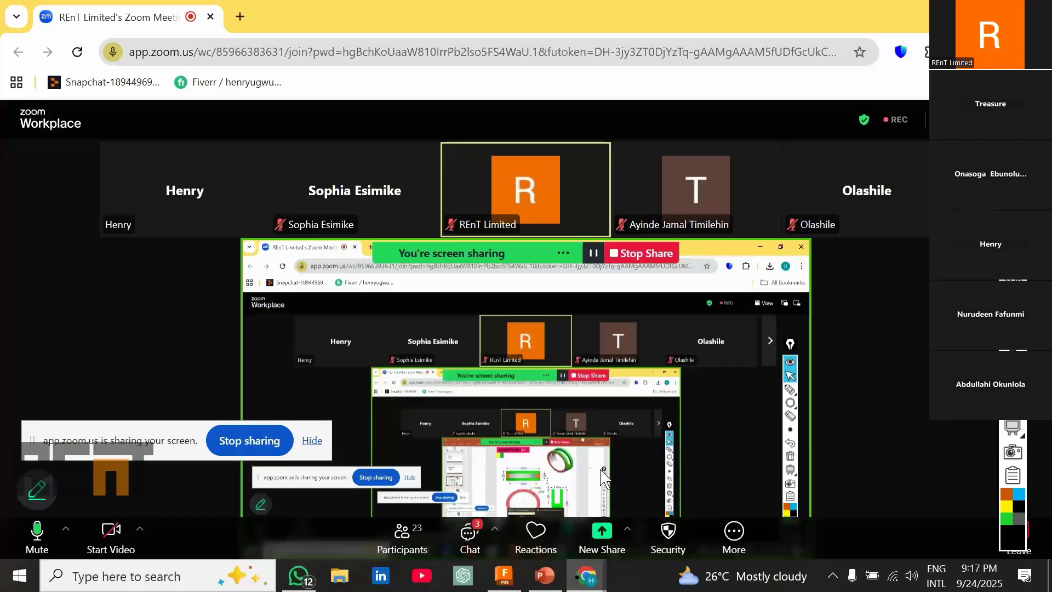
click(482, 536)
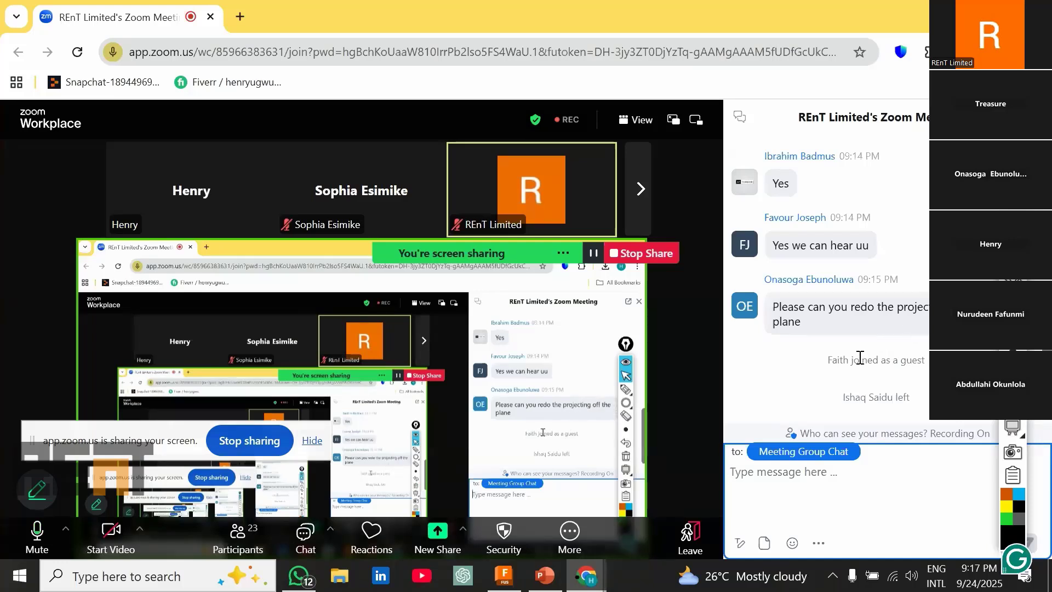
scroll(860, 359, up, 5)
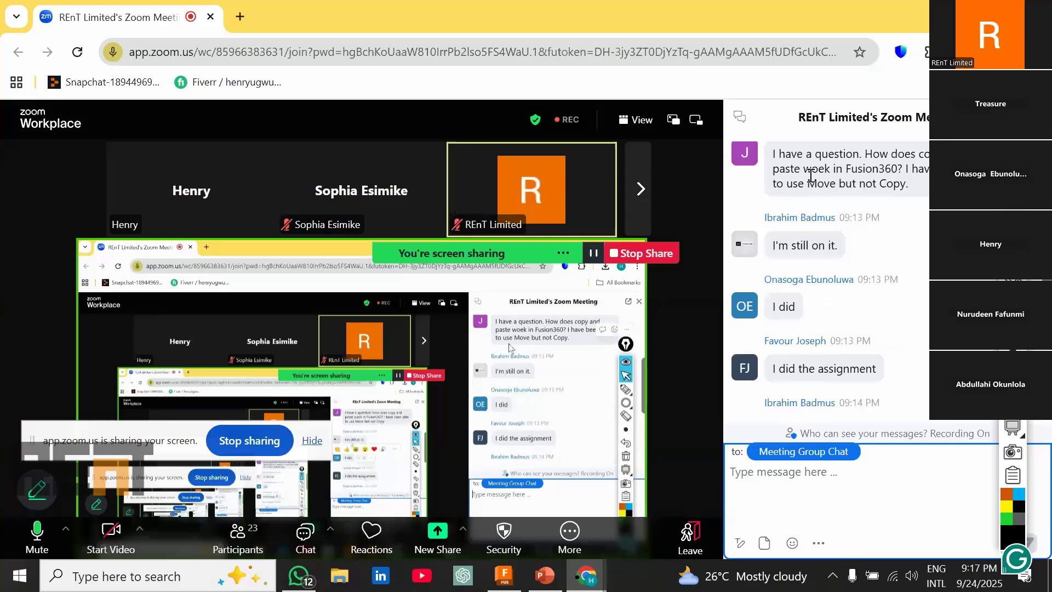
Step: Read the attendees' questions in the Zoom group chat, and switch back to the slotted ring in Fusion
scroll(811, 175, up, 3)
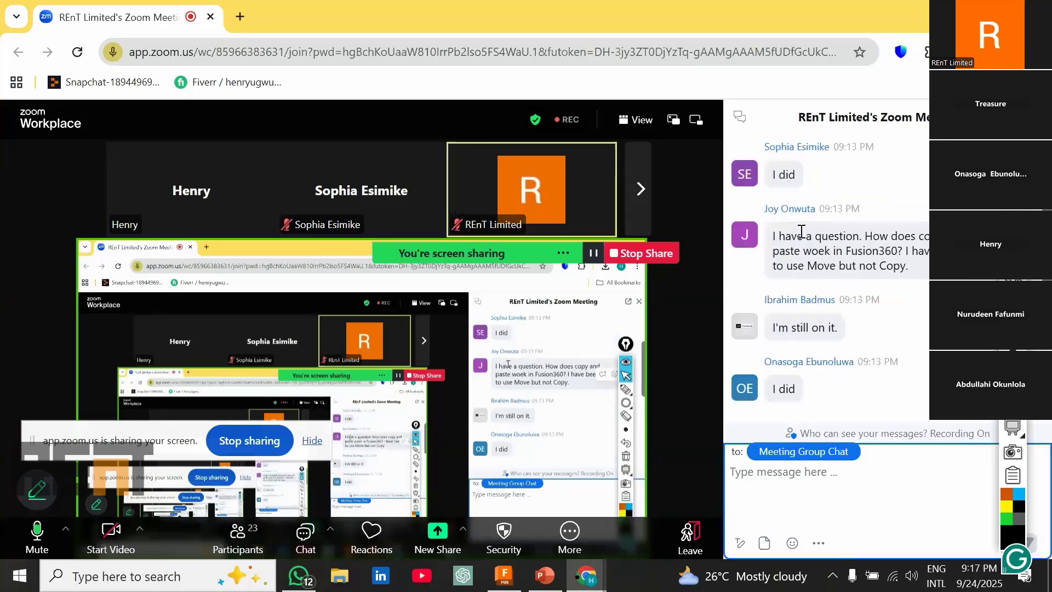
scroll(821, 233, down, 3)
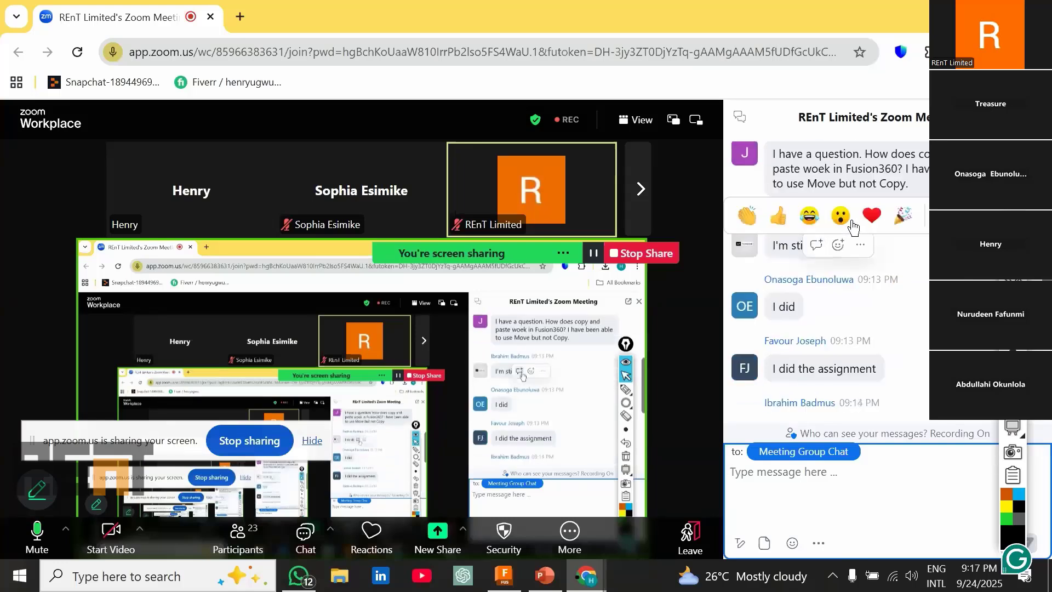
scroll(862, 215, up, 3)
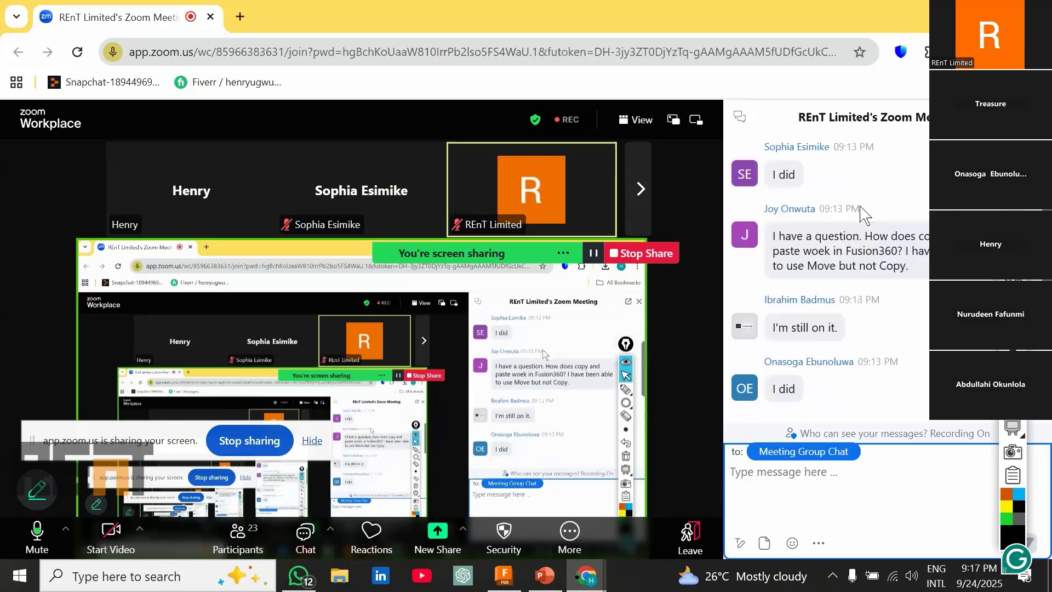
scroll(860, 214, down, 3)
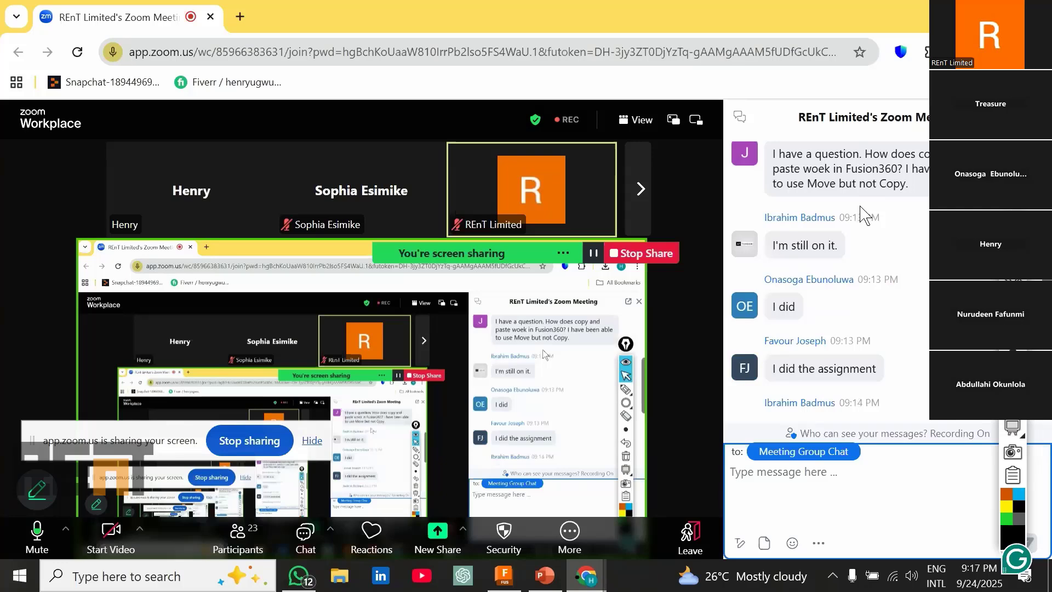
scroll(864, 214, down, 5)
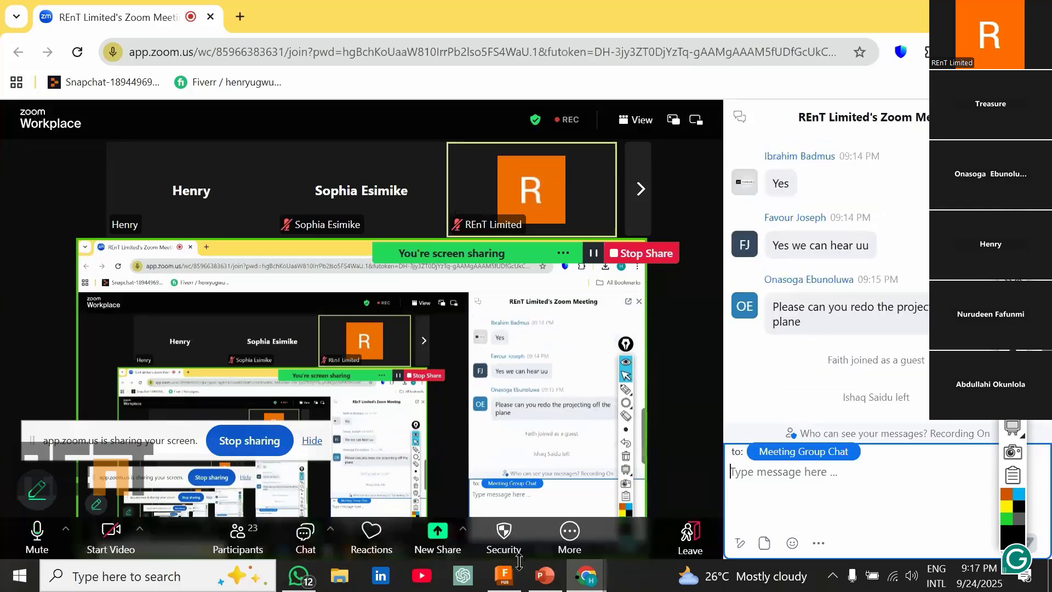
click(503, 575)
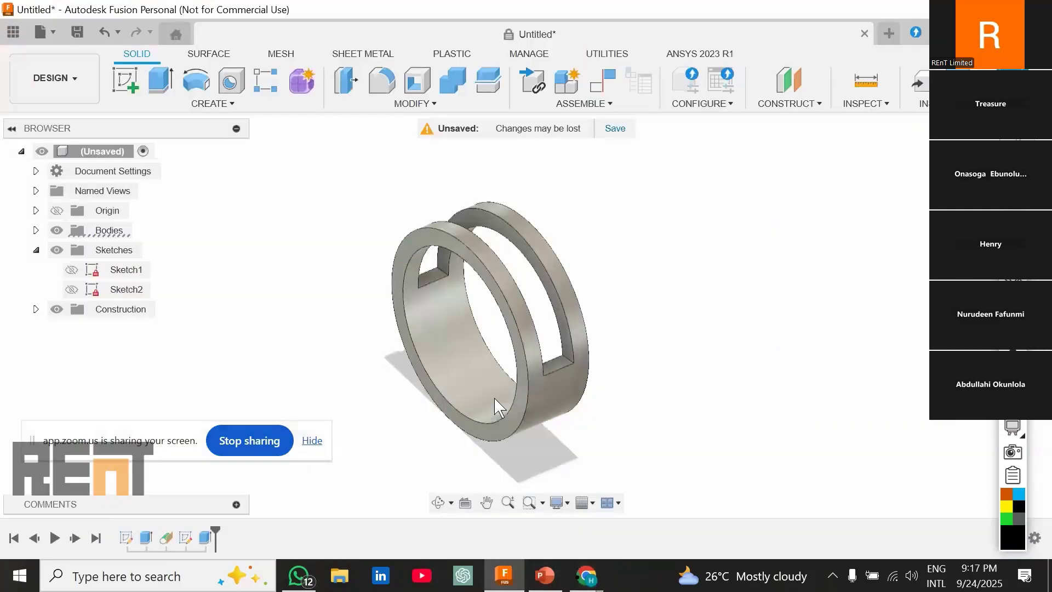
scroll(580, 359, down, 2)
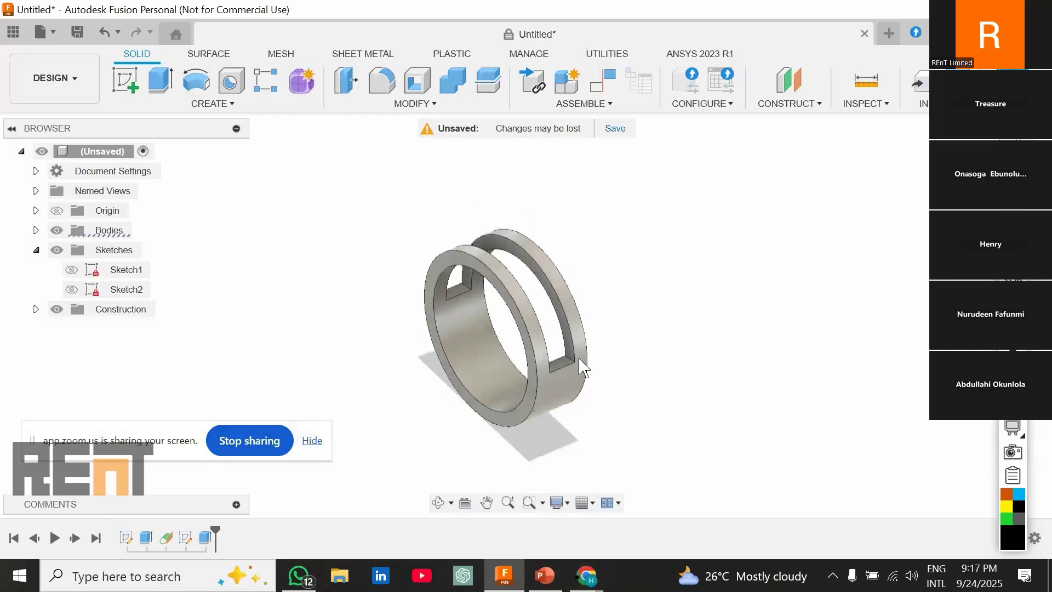
scroll(553, 363, up, 3)
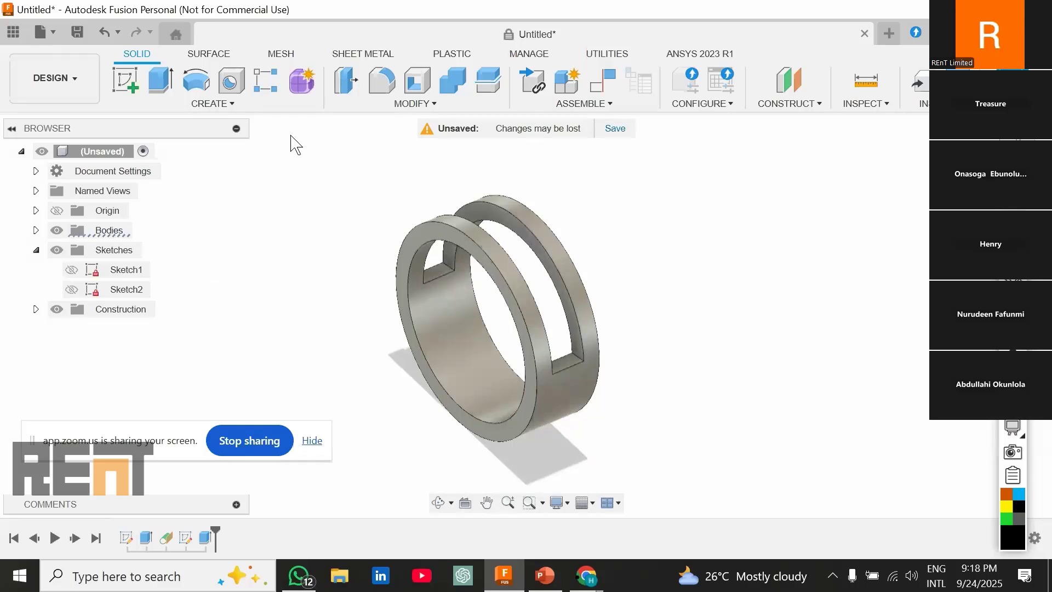
Step: Start Move/Copy with Bodies as the move object, and select the slotted ring
click(357, 105)
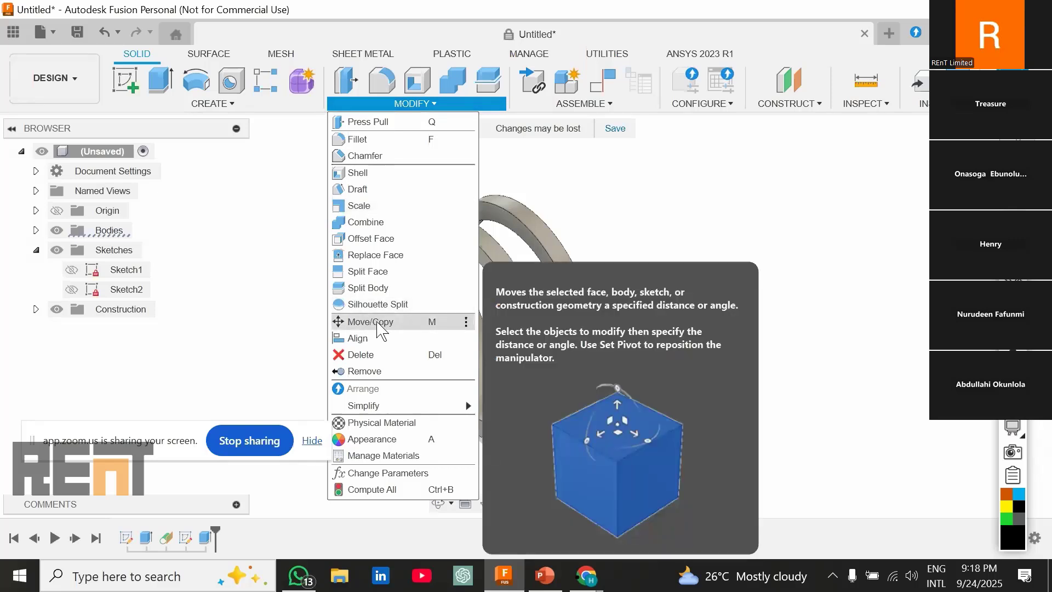
click(371, 322)
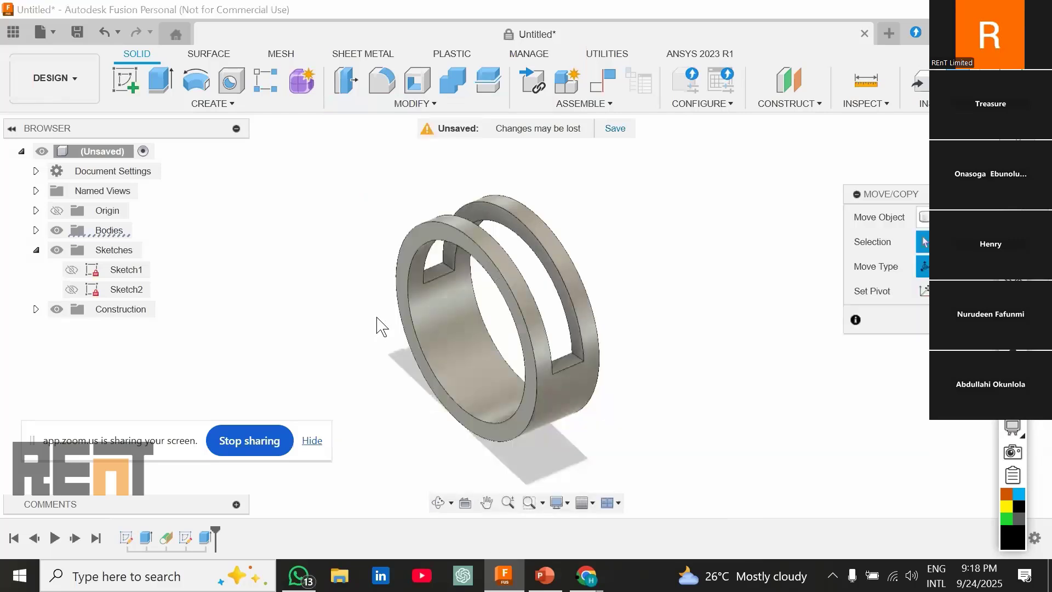
drag(962, 197, 817, 192)
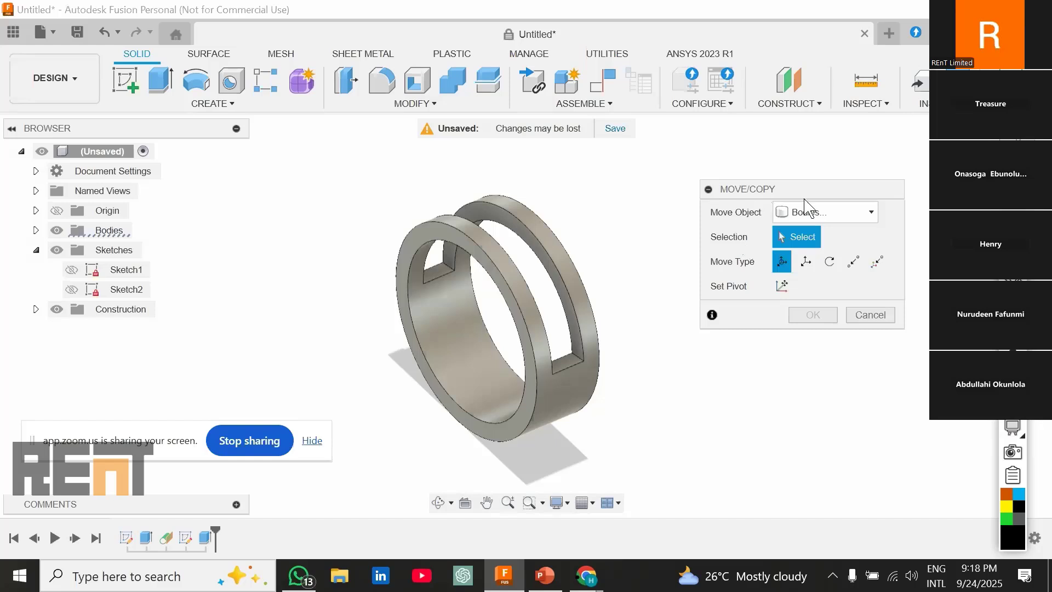
click(828, 212)
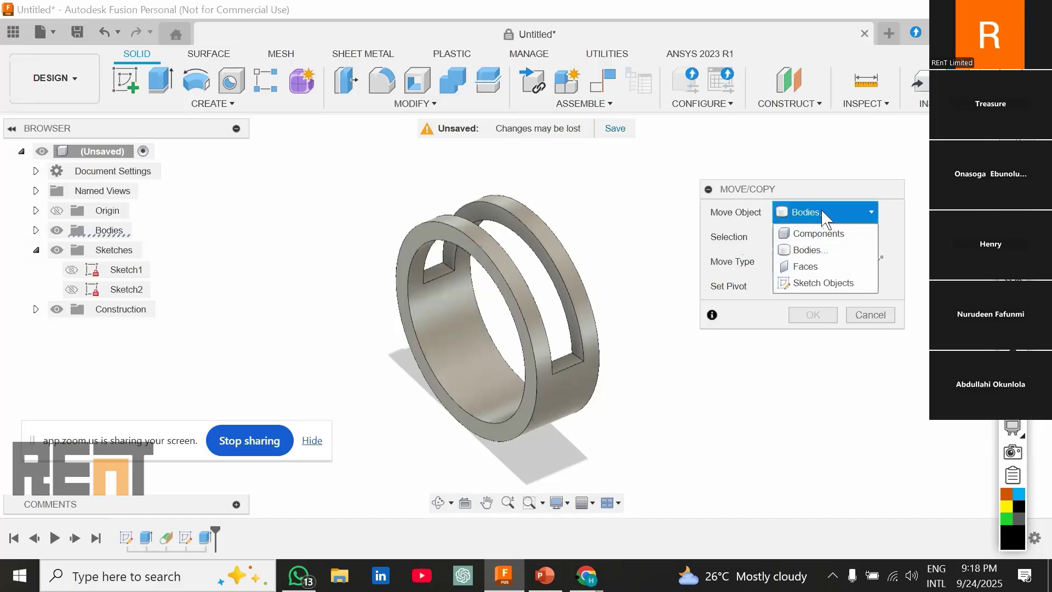
click(745, 216)
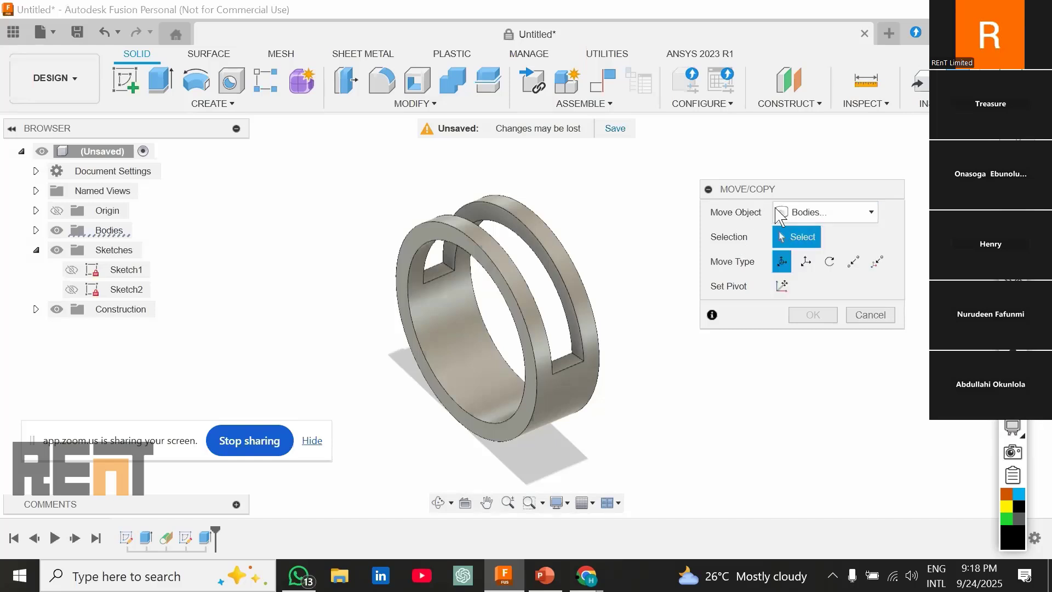
click(820, 212)
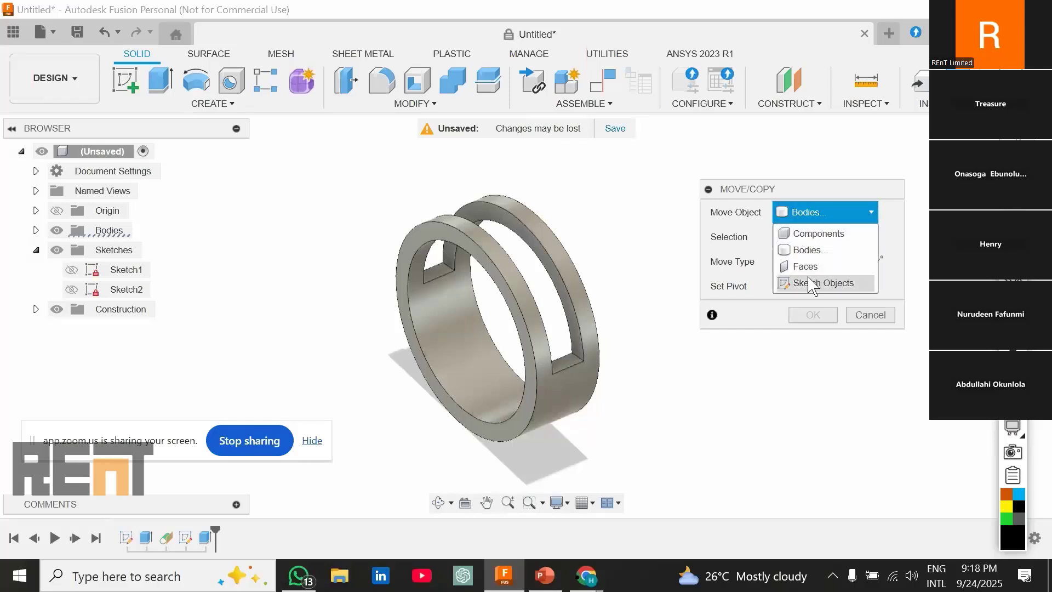
click(824, 215)
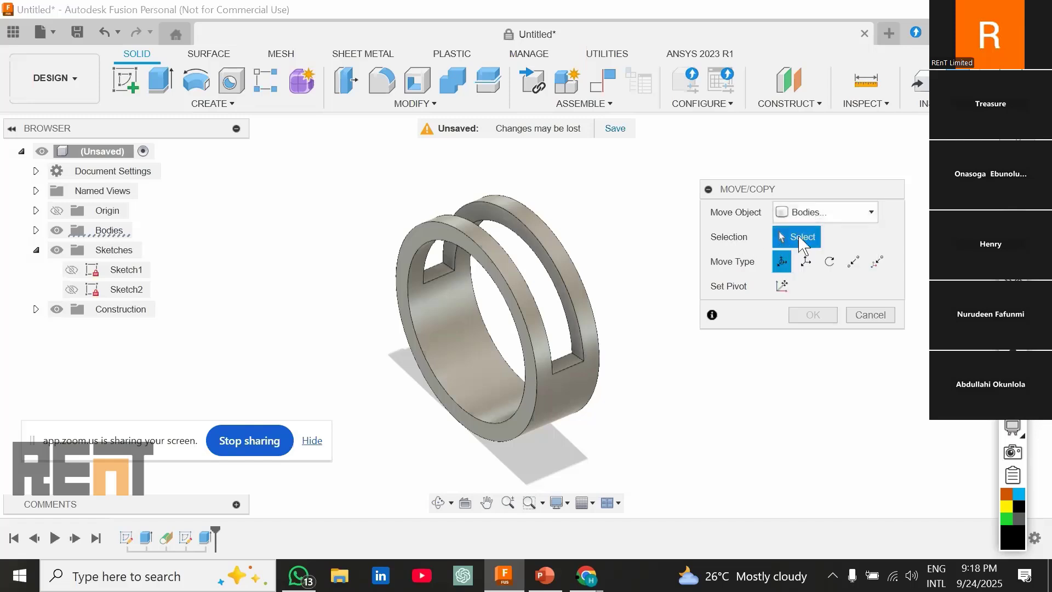
click(528, 370)
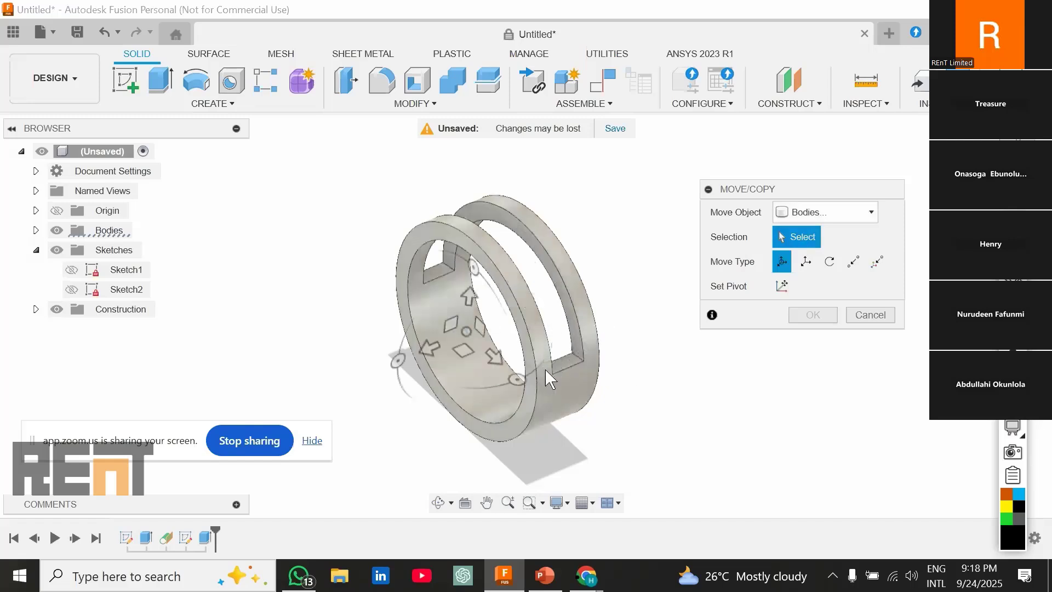
click(587, 317)
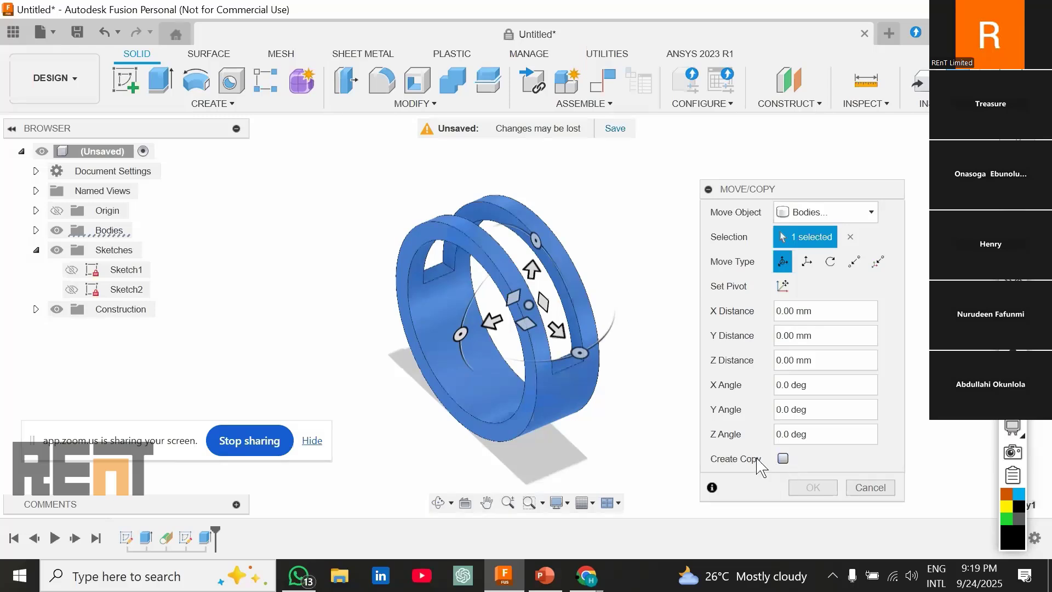
Step: Try creating a copy of the ring at -50 mm along Z and shifting it further away, and clear the selection
click(783, 459)
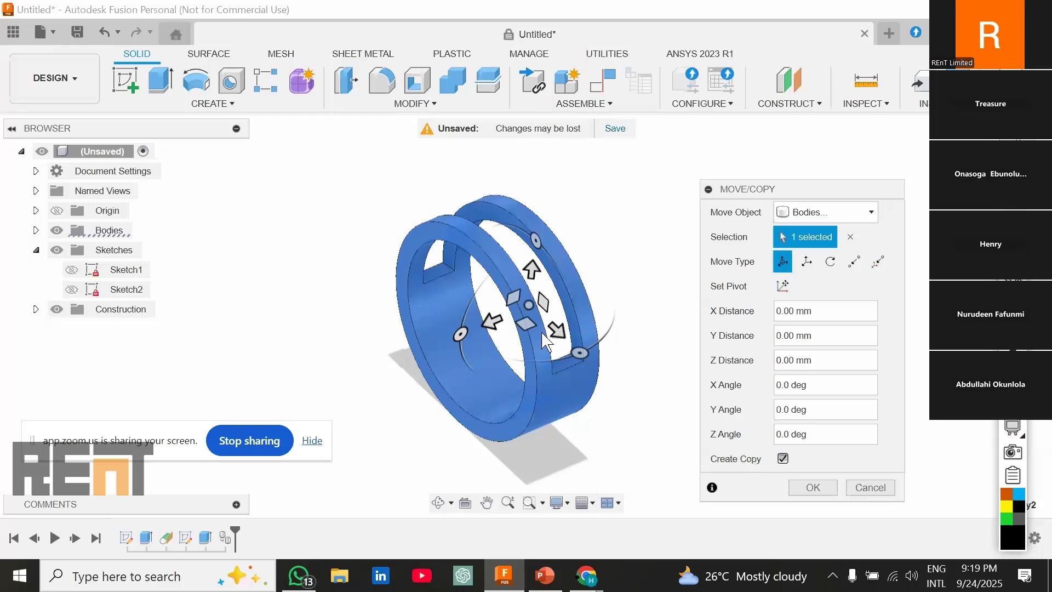
drag(489, 327, 636, 248)
click(487, 503)
drag(609, 331, 484, 344)
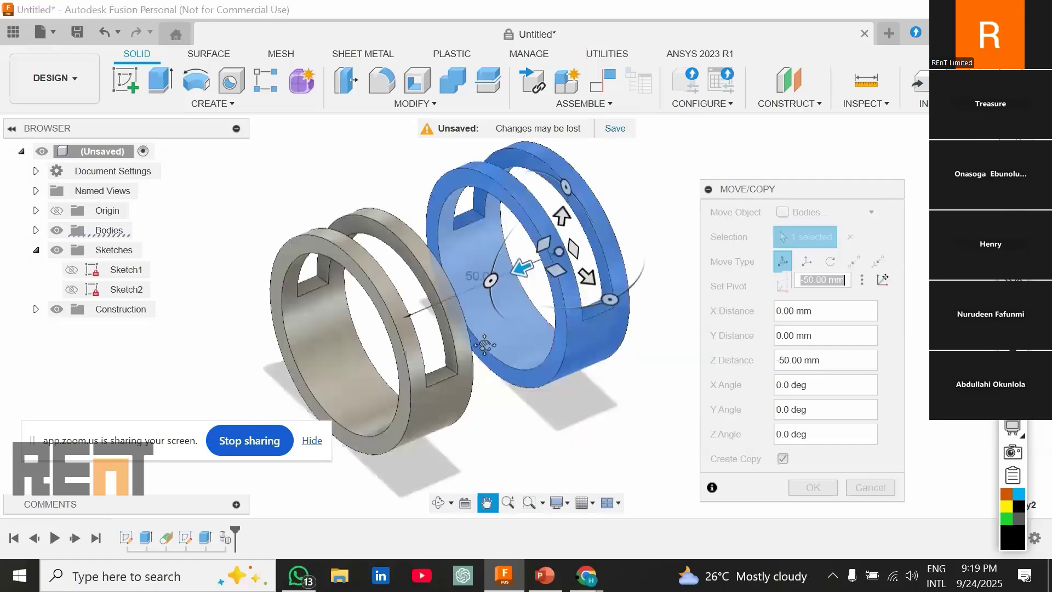
middle_drag(484, 345, 458, 342)
scroll(457, 342, down, 2)
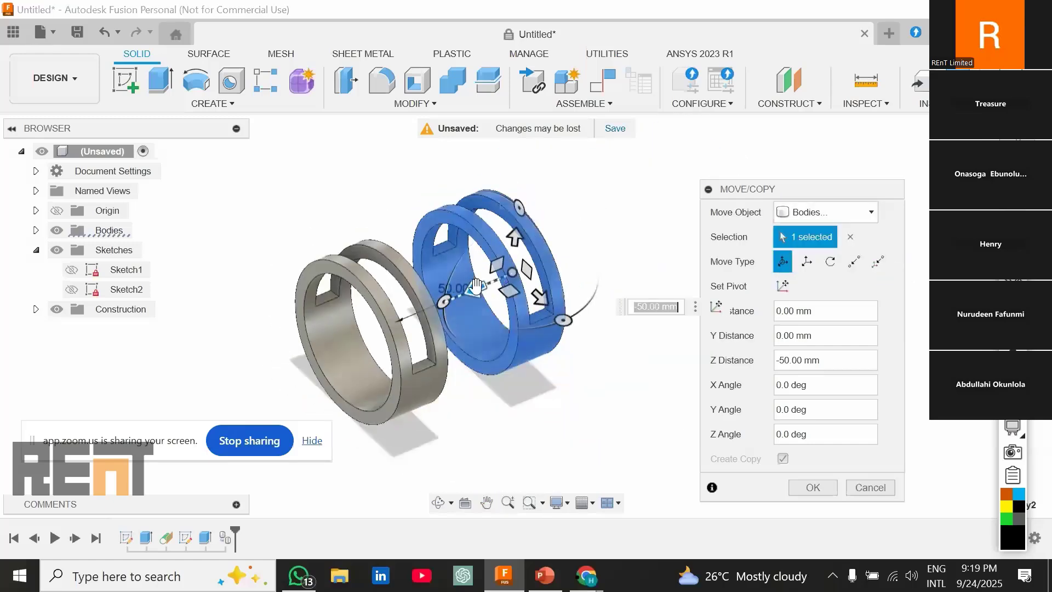
drag(485, 285, 553, 250)
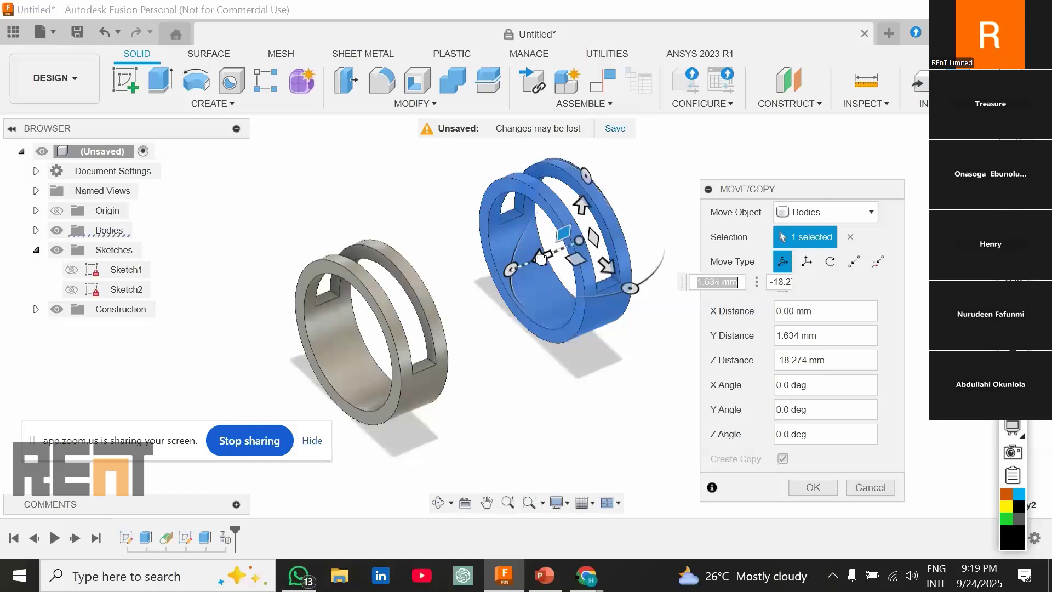
drag(545, 262, 522, 272)
click(850, 237)
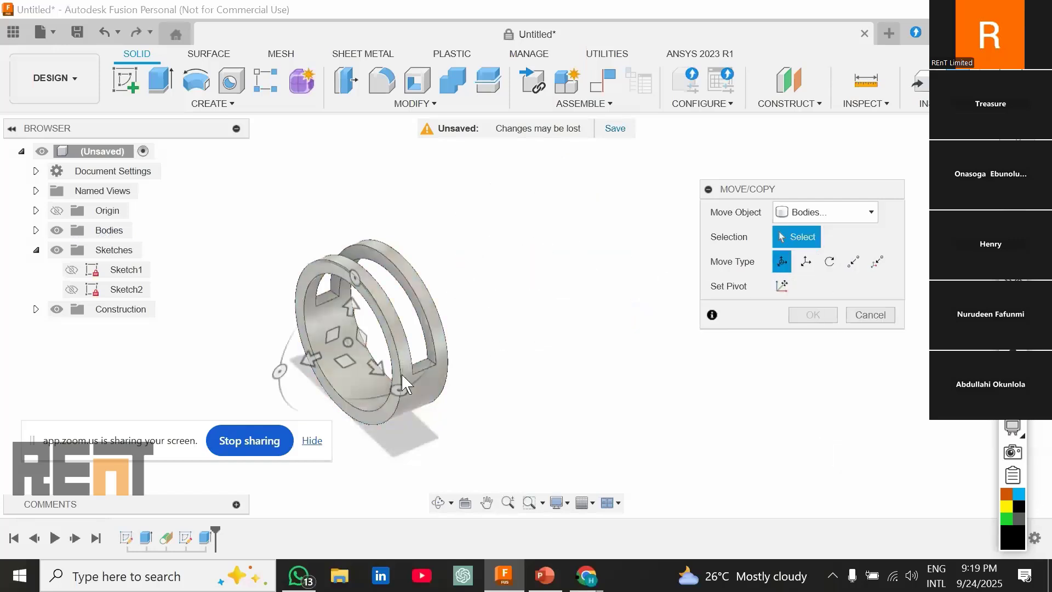
Step: Try moving the original ring -50 mm along Z without Create Copy, and clear the selection
click(402, 374)
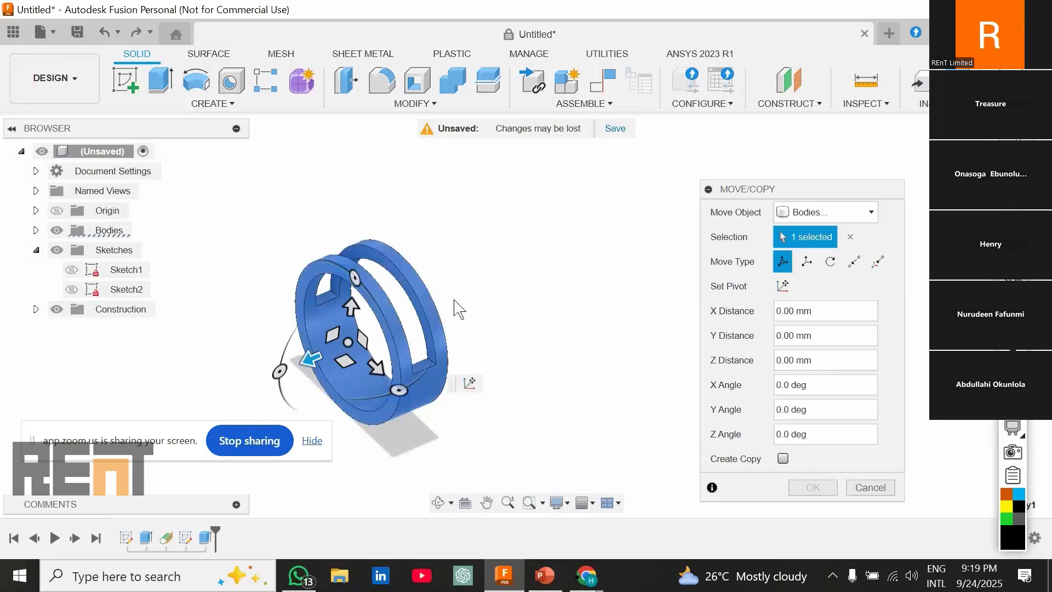
drag(311, 359, 427, 289)
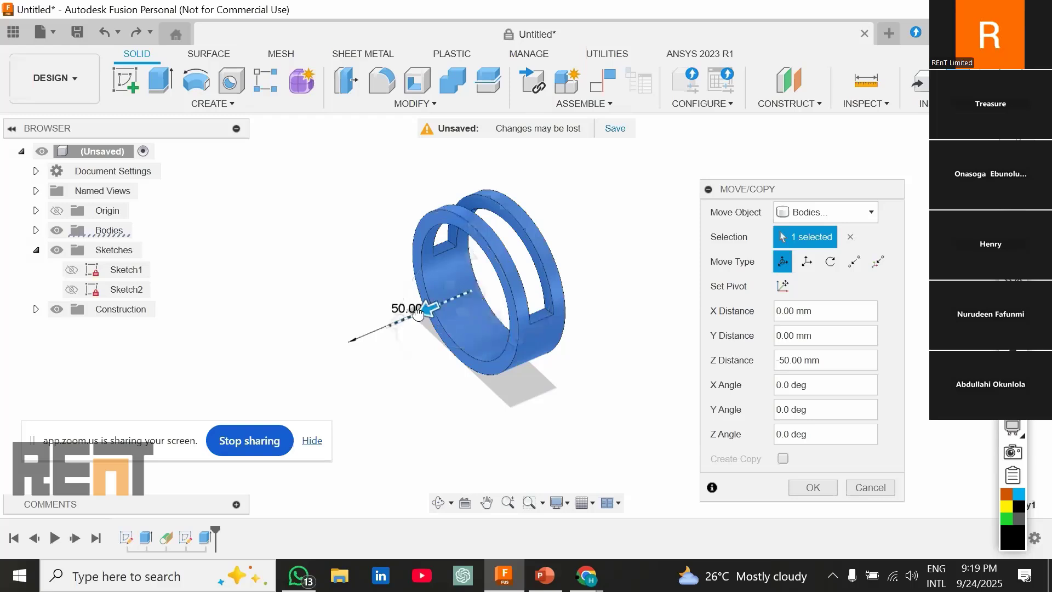
drag(432, 307, 619, 299)
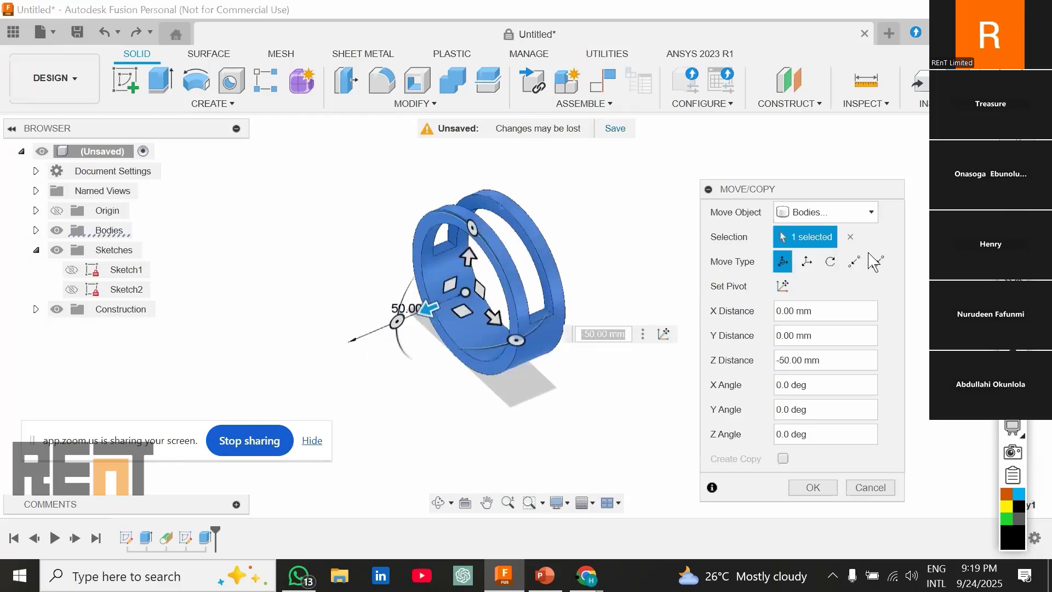
click(850, 237)
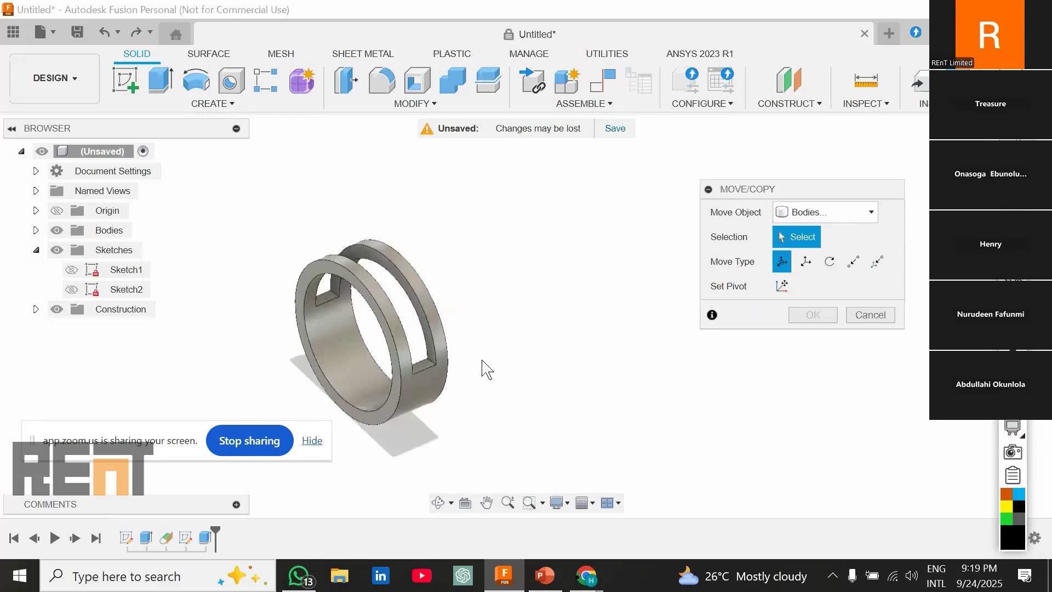
Step: Create a copy of the slotted ring offset about 109.2 mm in X and 112.3 mm in Y
click(438, 356)
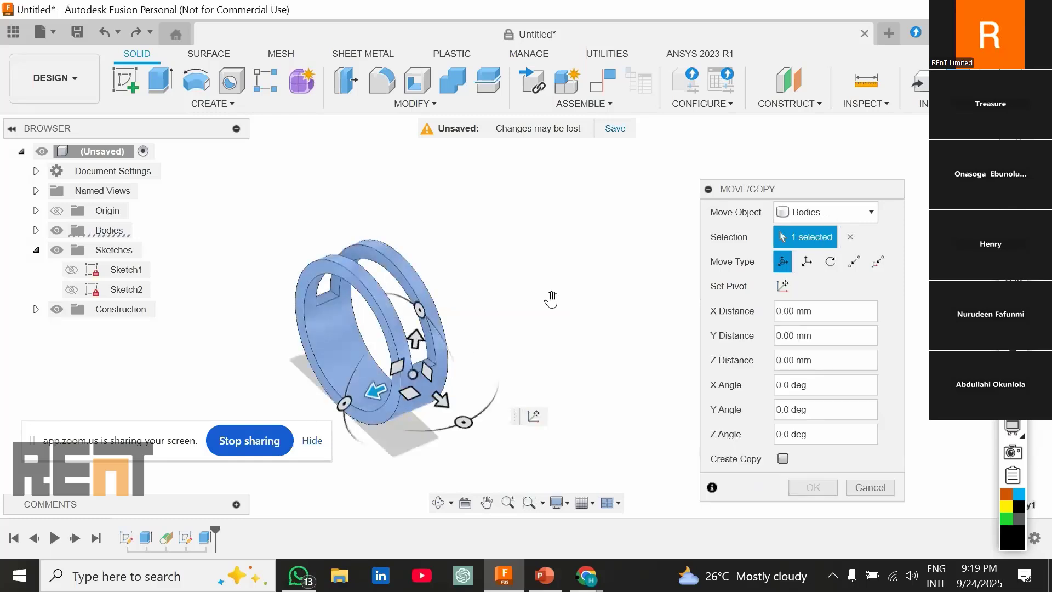
click(784, 458)
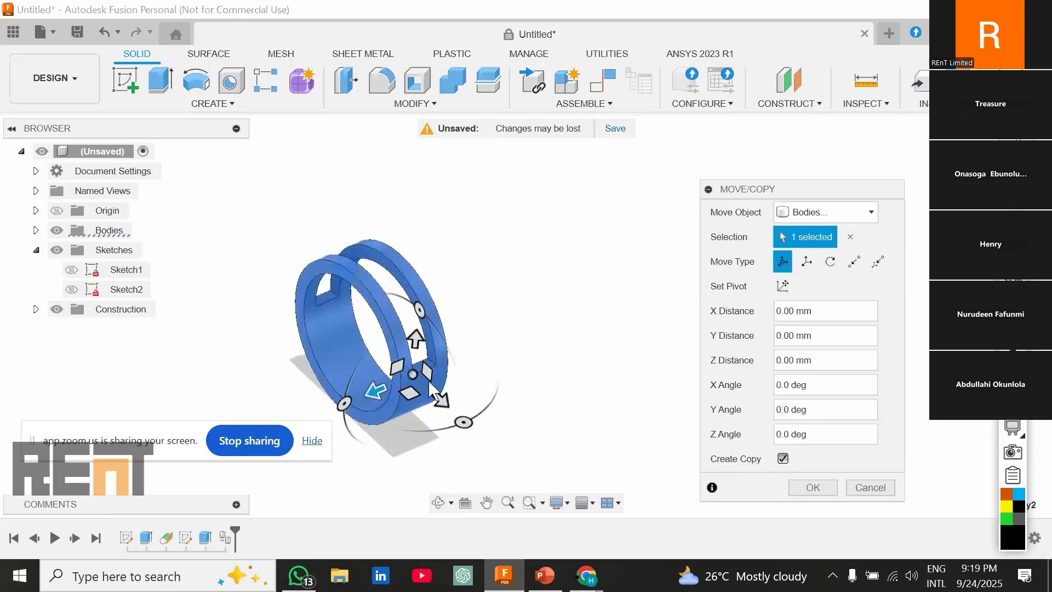
drag(428, 375, 681, 307)
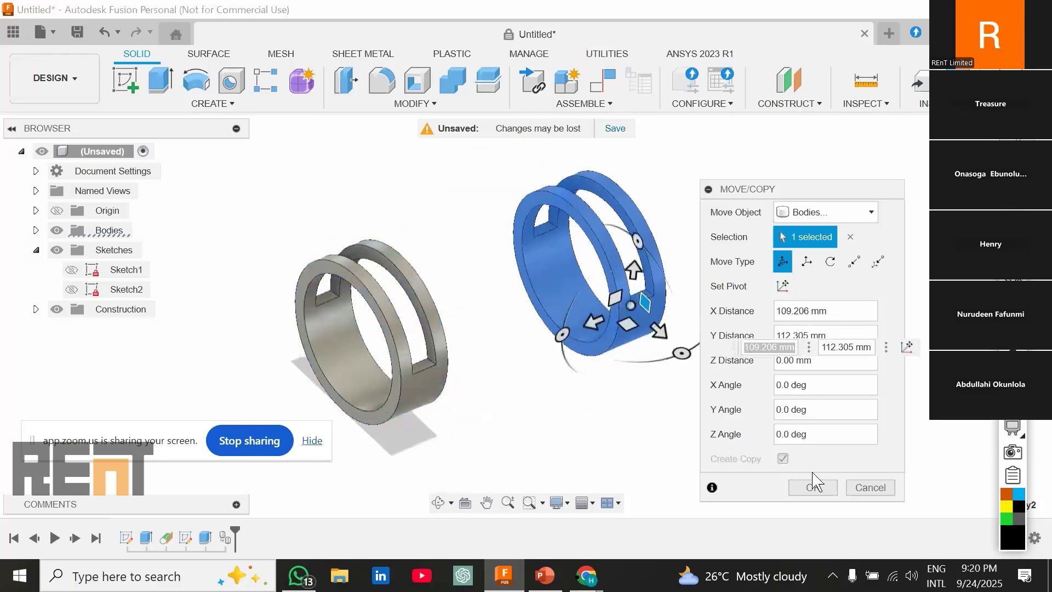
click(813, 488)
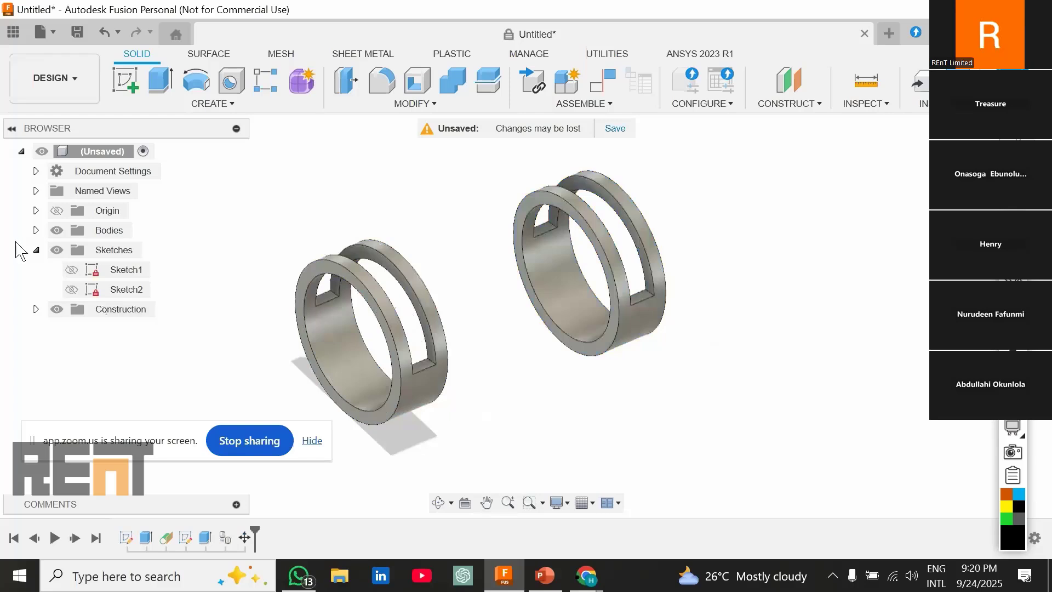
Step: Expand the Bodies folder and inspect the original and copied ring bodies, leaving the copy's name as it is
click(35, 230)
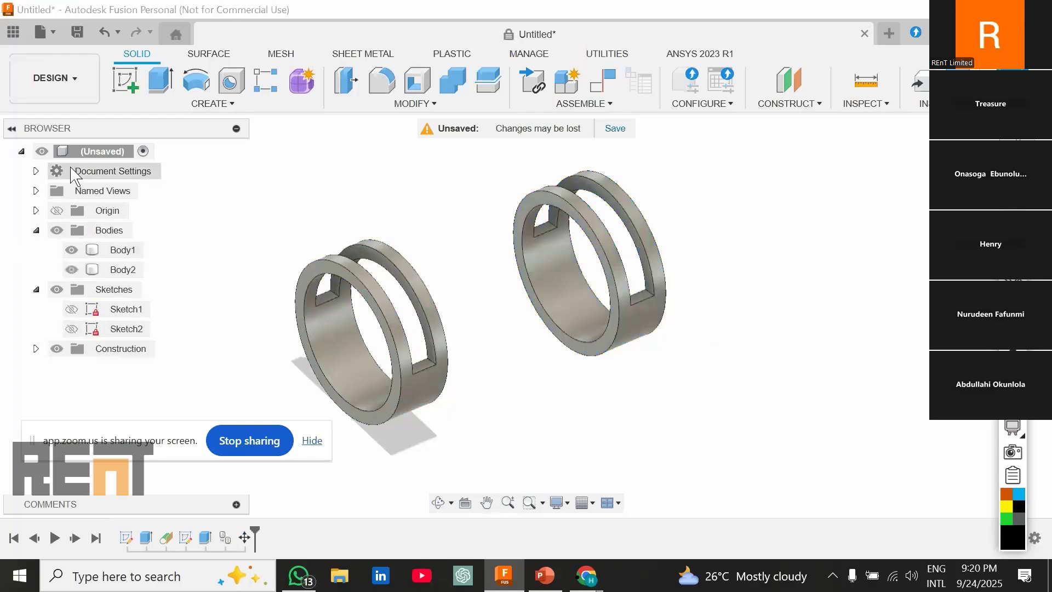
click(120, 251)
click(125, 269)
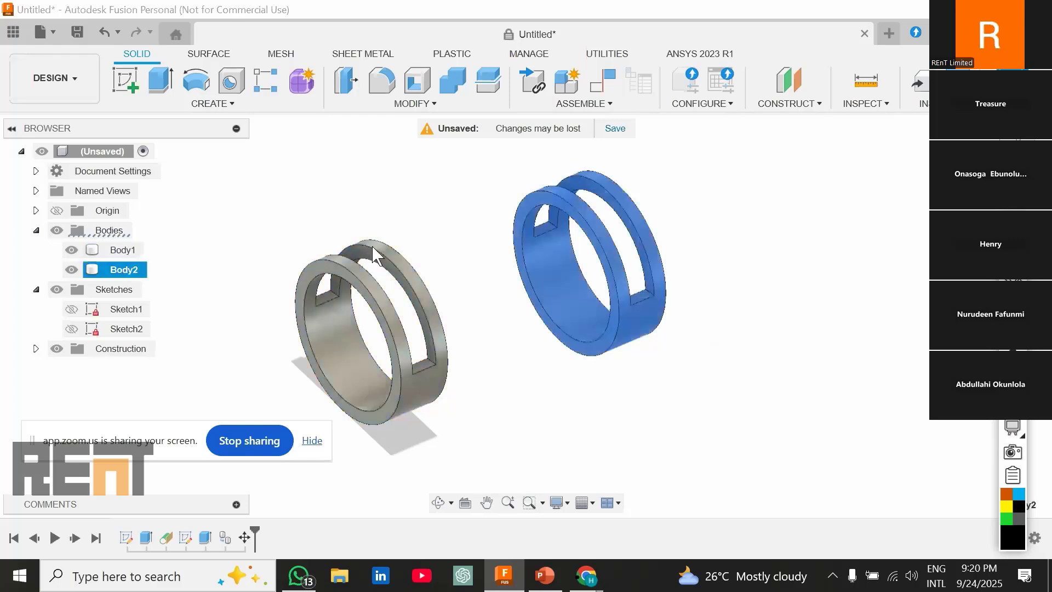
right_click(125, 272)
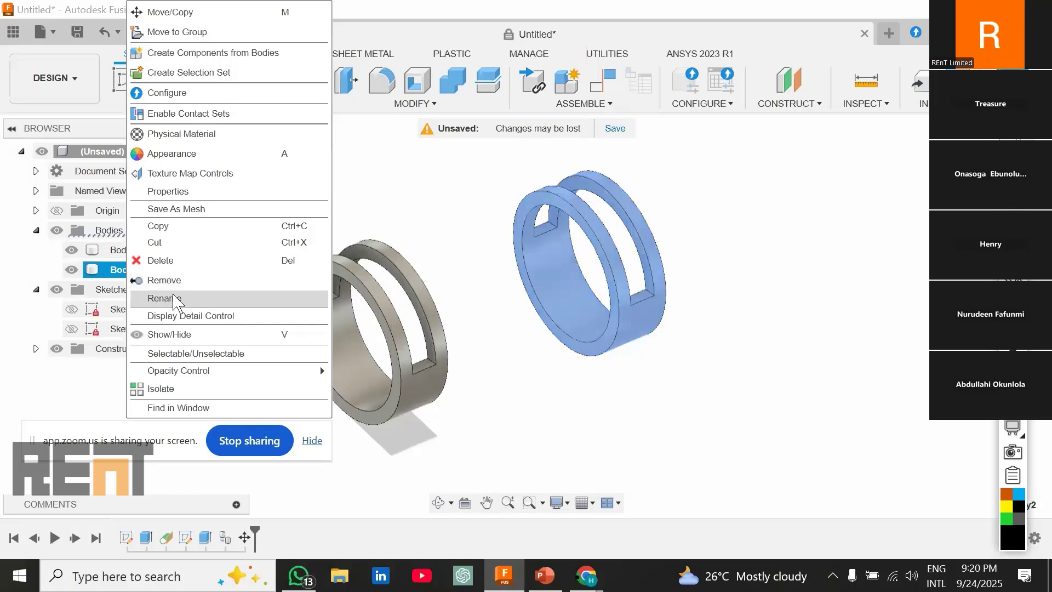
click(384, 207)
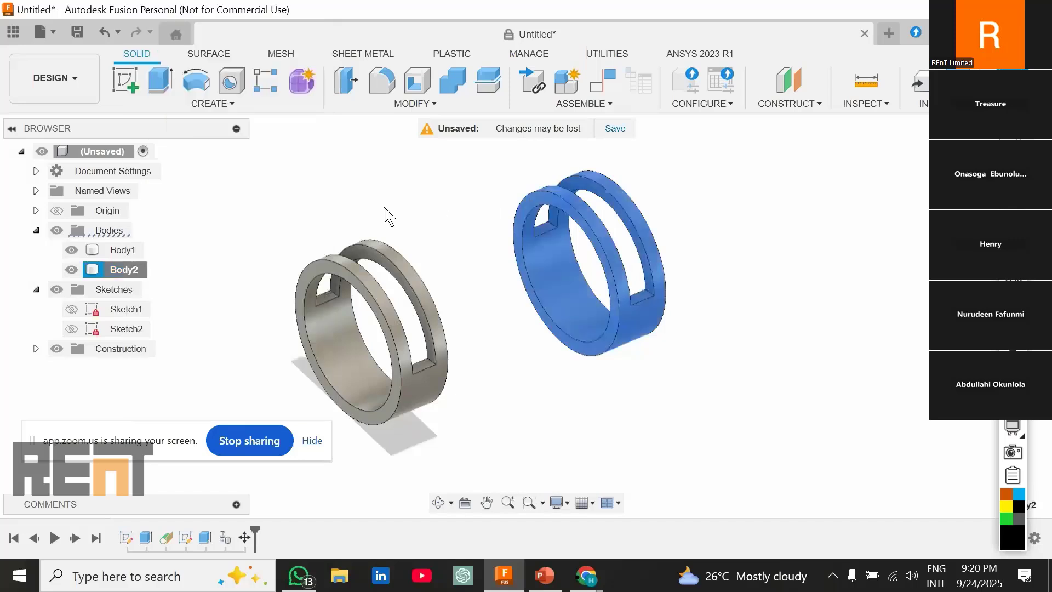
double_click(124, 270)
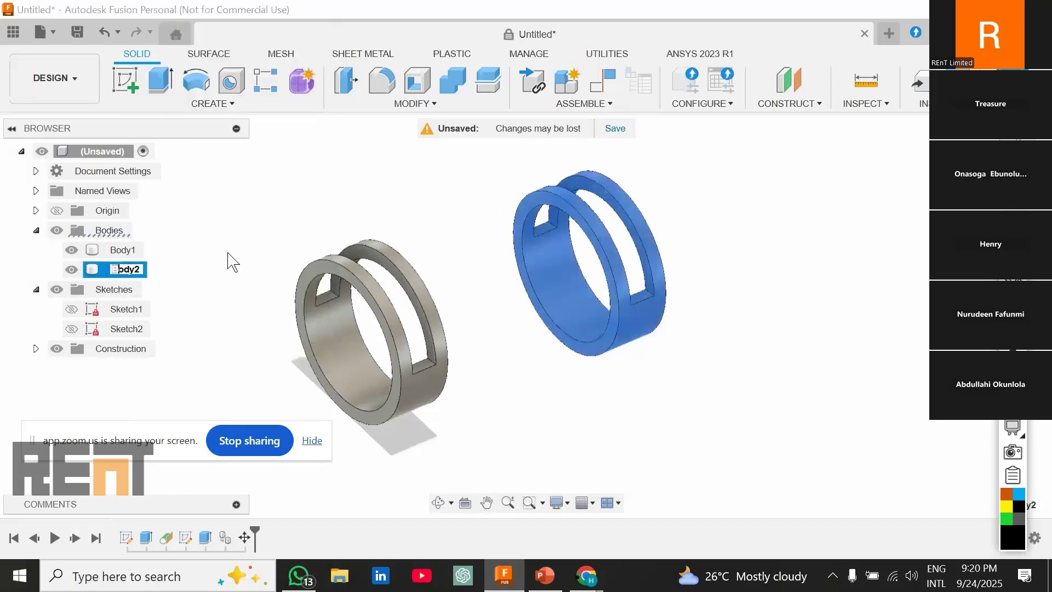
click(387, 210)
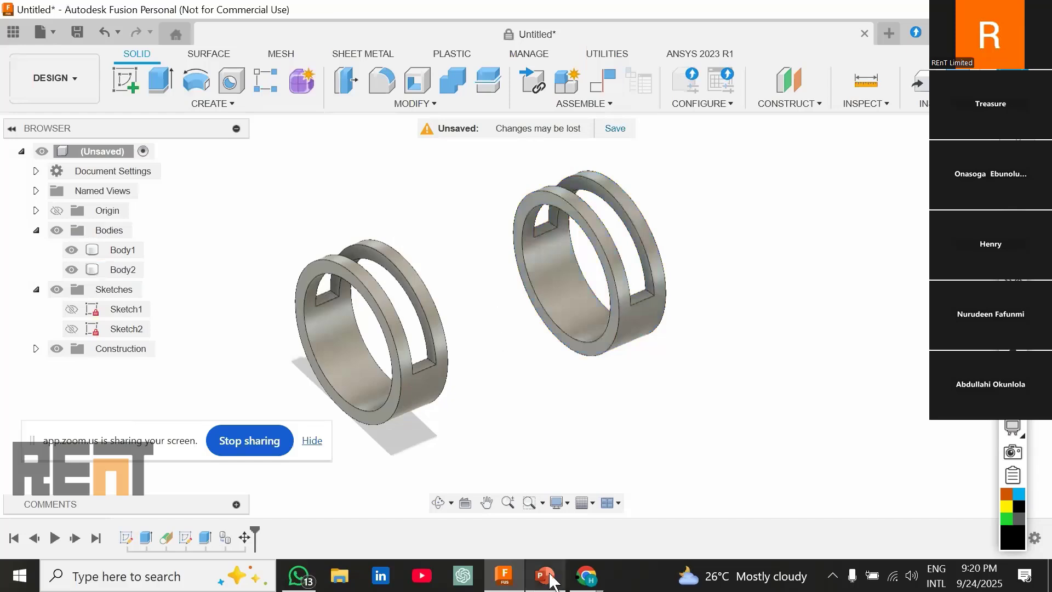
Step: Switch to the Zoom meeting in Chrome to check the group chat, and return to Fusion
mouse_move(553, 580)
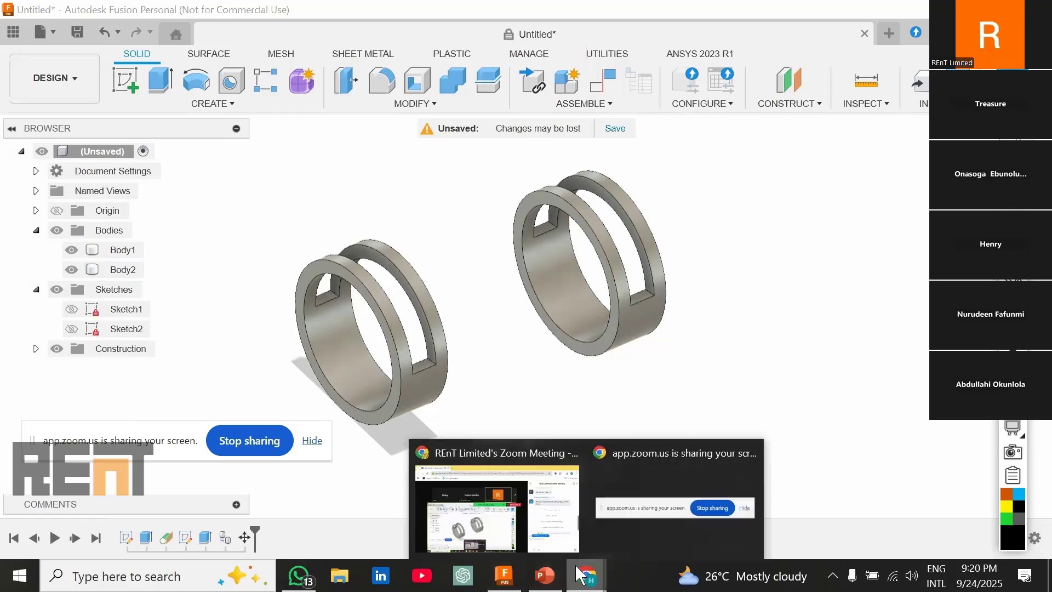
click(544, 531)
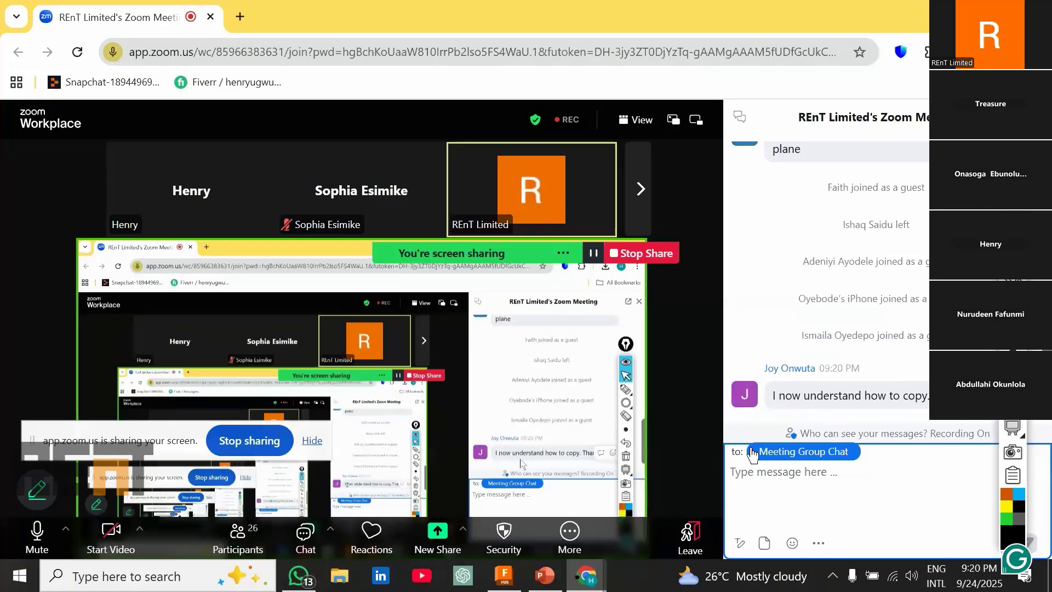
click(504, 575)
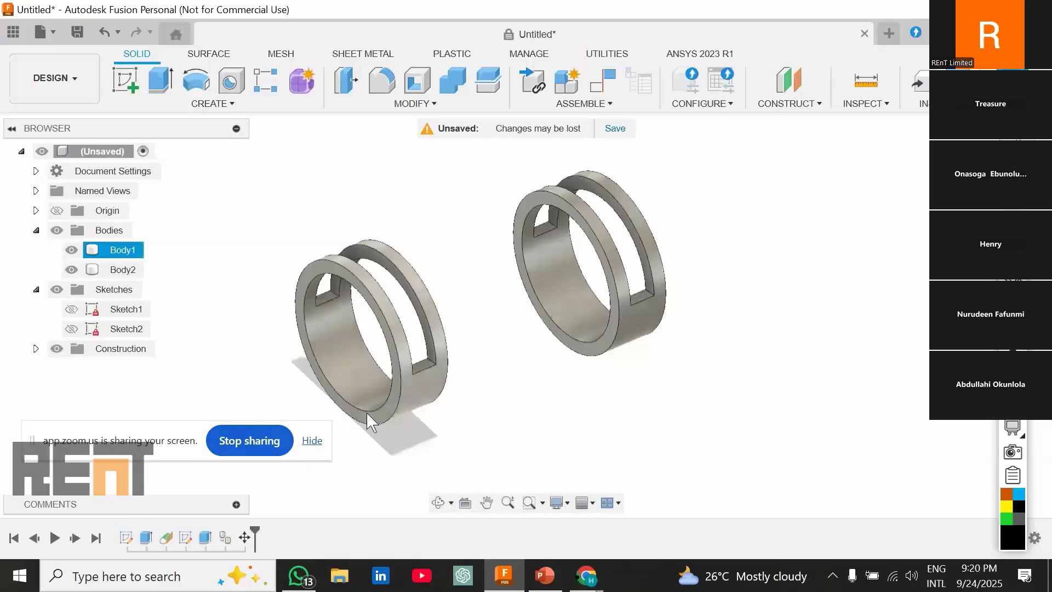
Step: Create a new empty design, and switch to PowerPoint to show the Fixture Block drawing on slide 31 unobstructed by the screen-sharing bar
click(888, 41)
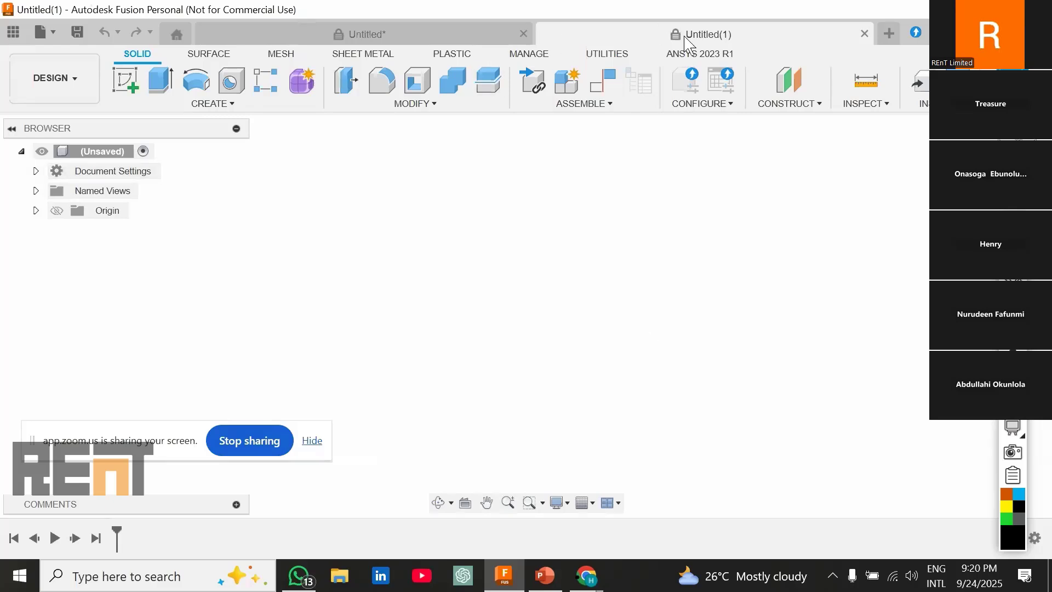
click(545, 575)
click(77, 351)
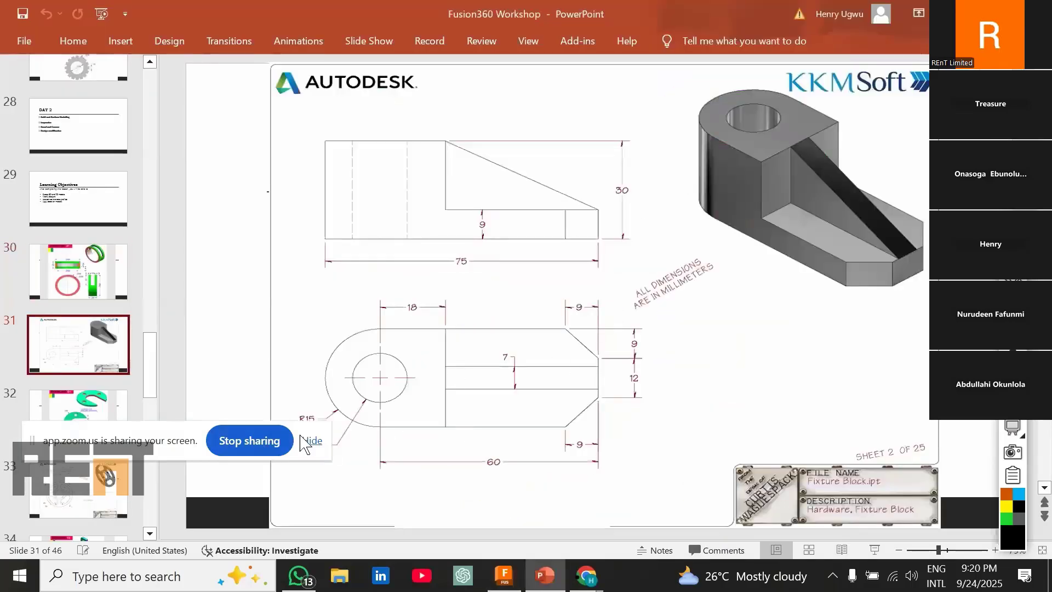
drag(35, 452, 11, 510)
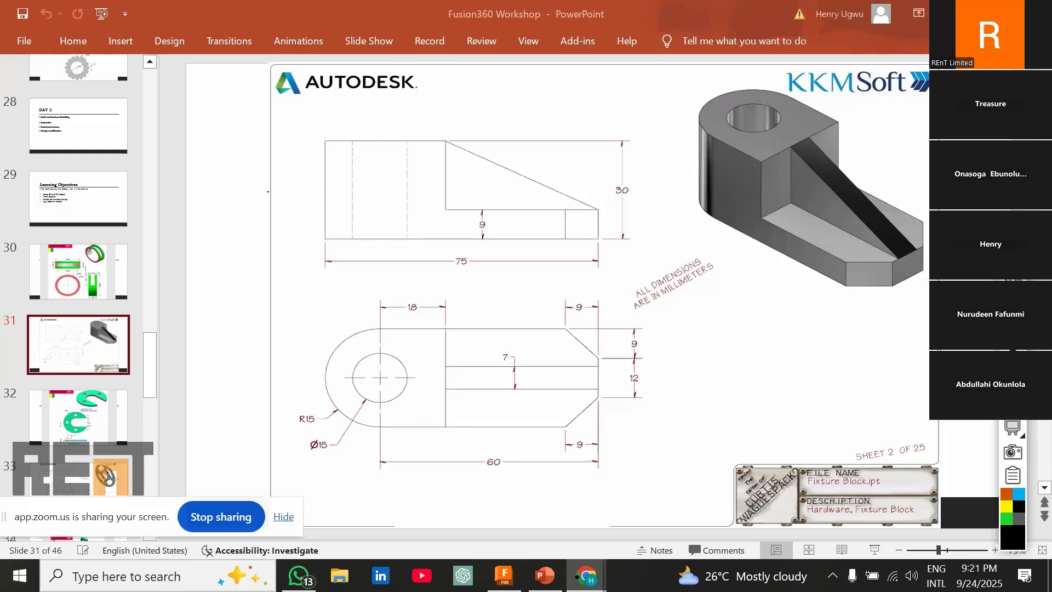
Step: Trace the missing half of the R15 circle on the Fixture Block's plan view with the annotation pen
mouse_move(1013, 303)
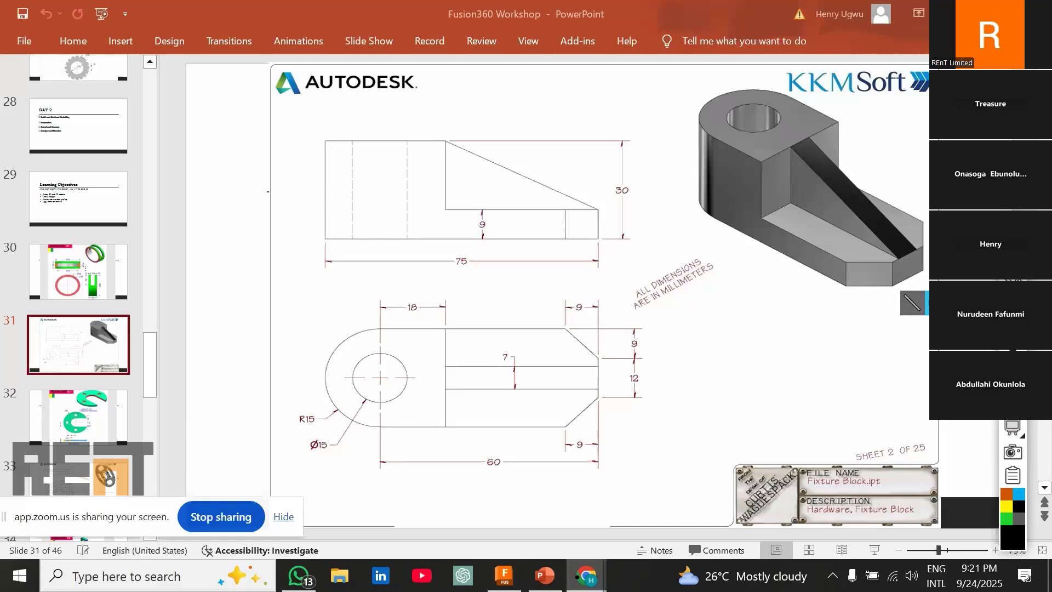
mouse_move(1013, 351)
mouse_move(1013, 279)
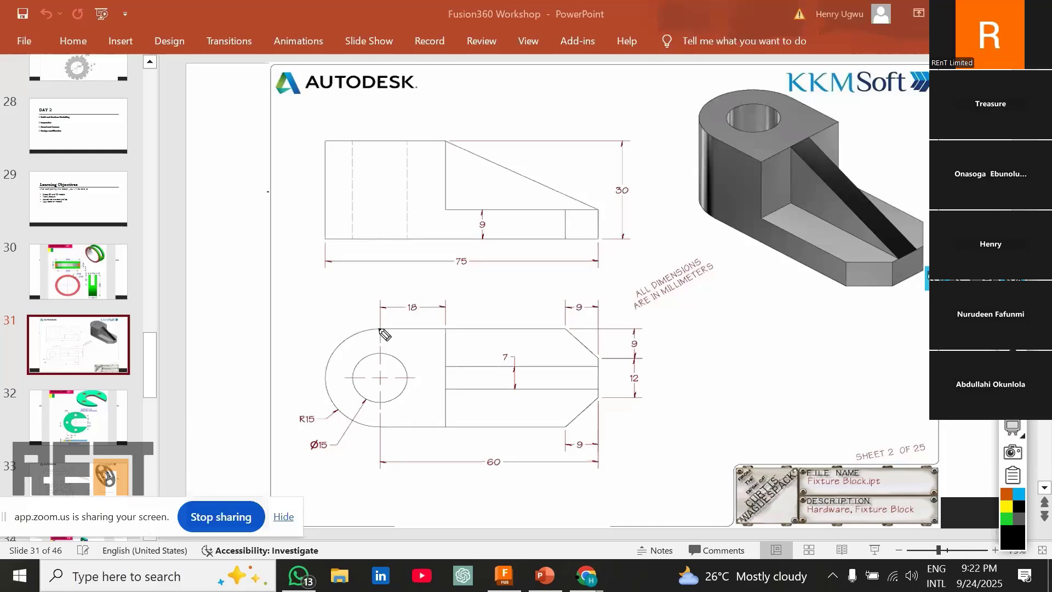
mouse_move(378, 328)
mouse_down()
mouse_move(426, 351)
mouse_move(433, 380)
mouse_move(424, 416)
mouse_move(380, 430)
mouse_up()
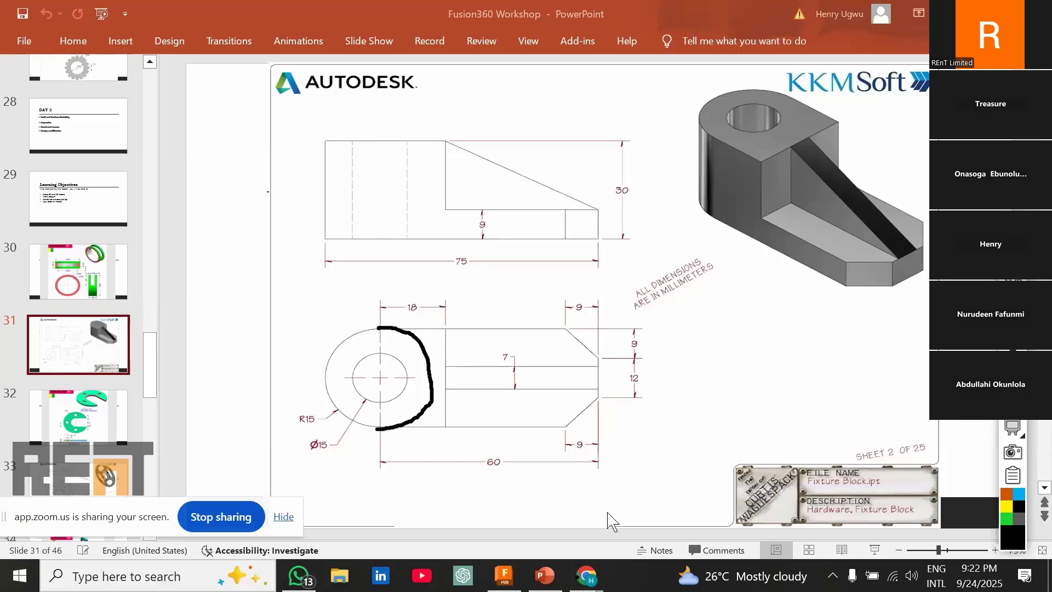
Step: Switch back to Fusion and start a sketch on the horizontal XZ plane of the new design
click(502, 577)
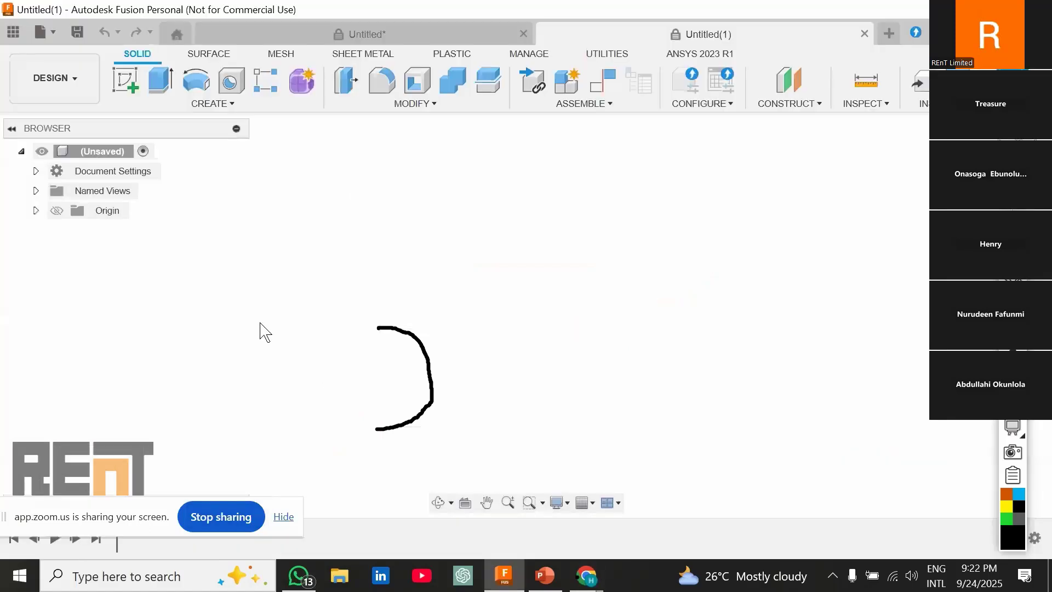
click(209, 105)
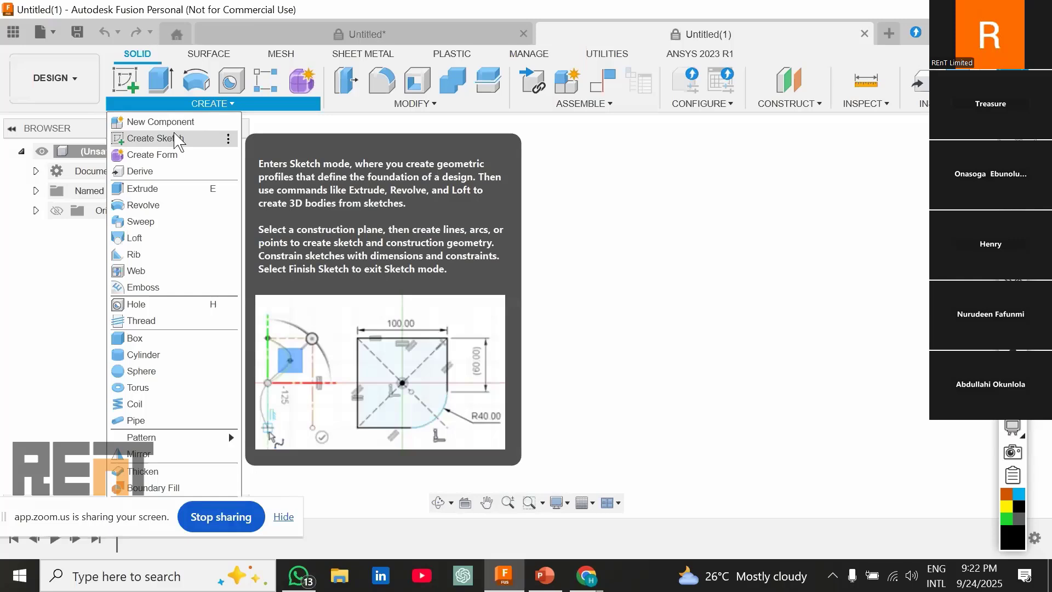
click(177, 140)
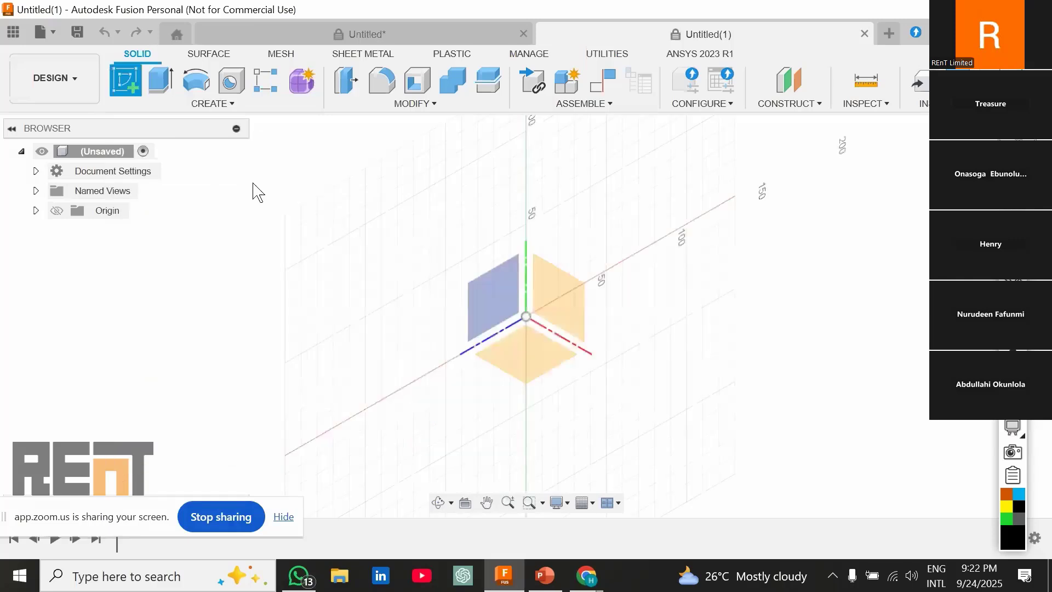
click(518, 354)
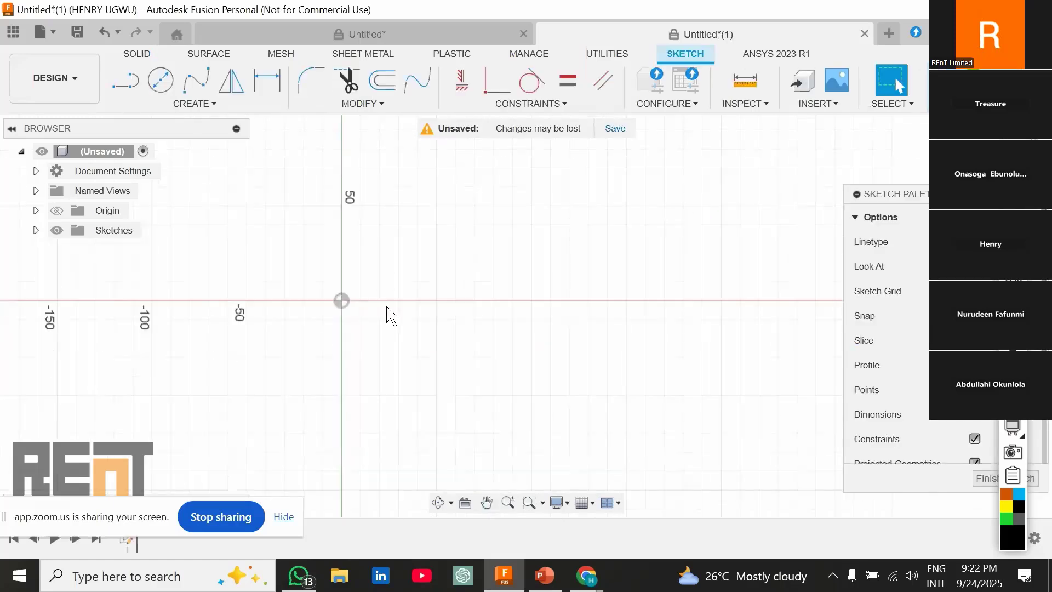
Step: Draw a center diameter circle of 15 mm at the sketch origin
click(200, 106)
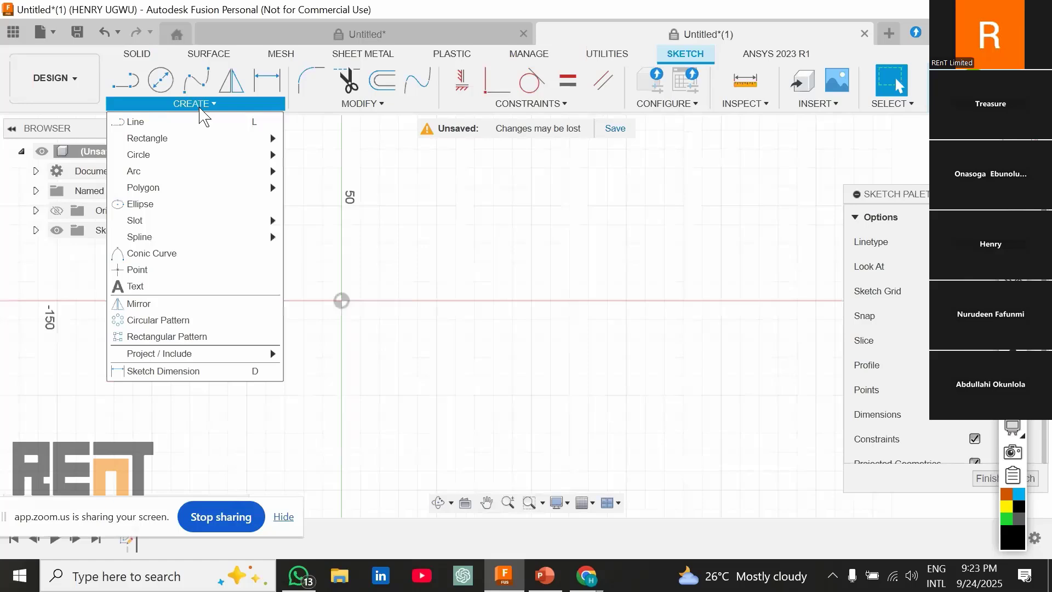
mouse_move(195, 163)
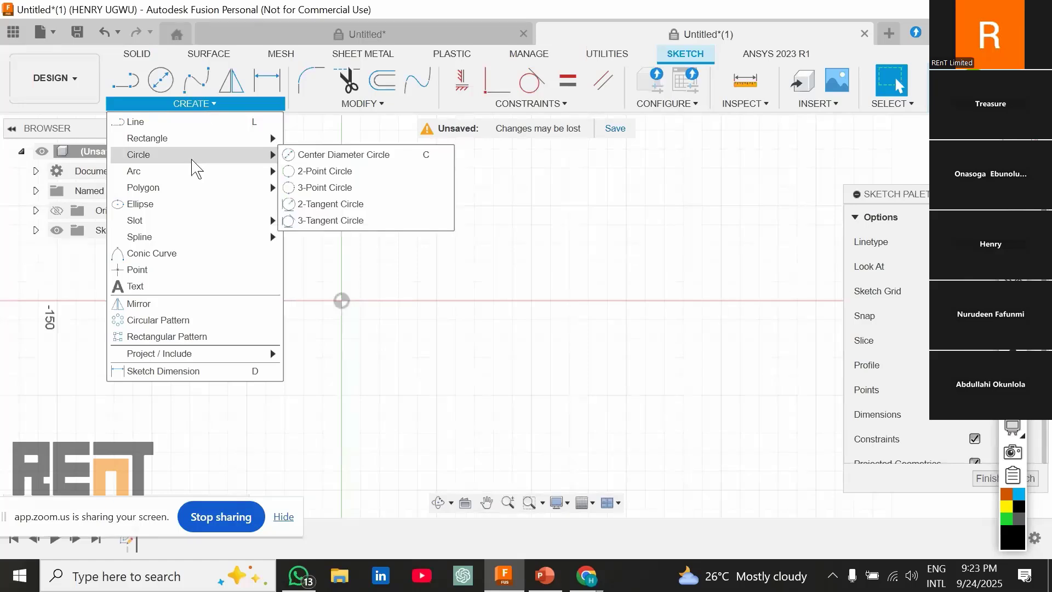
click(160, 82)
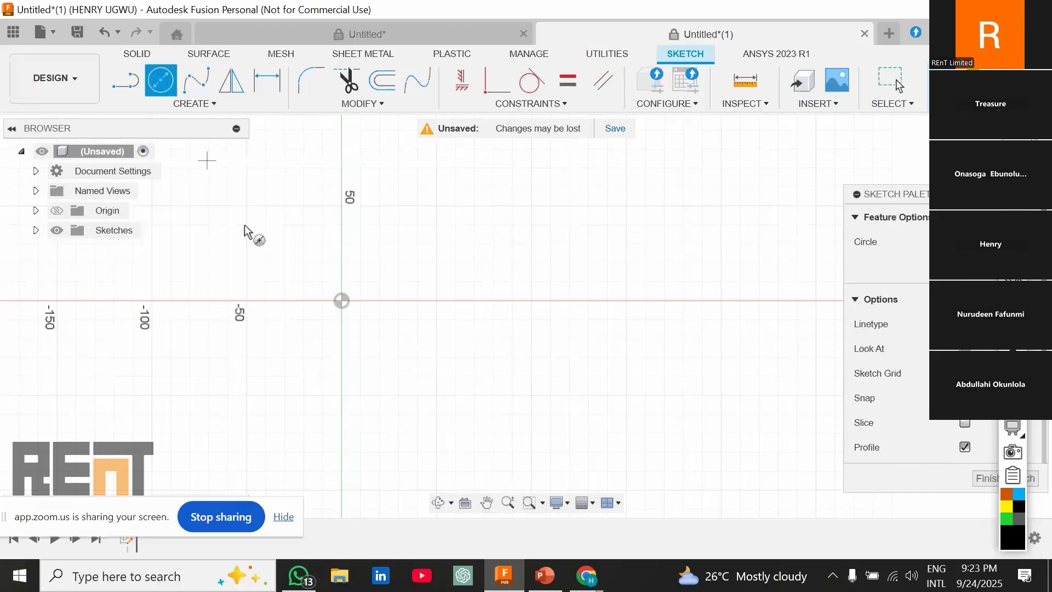
click(341, 300)
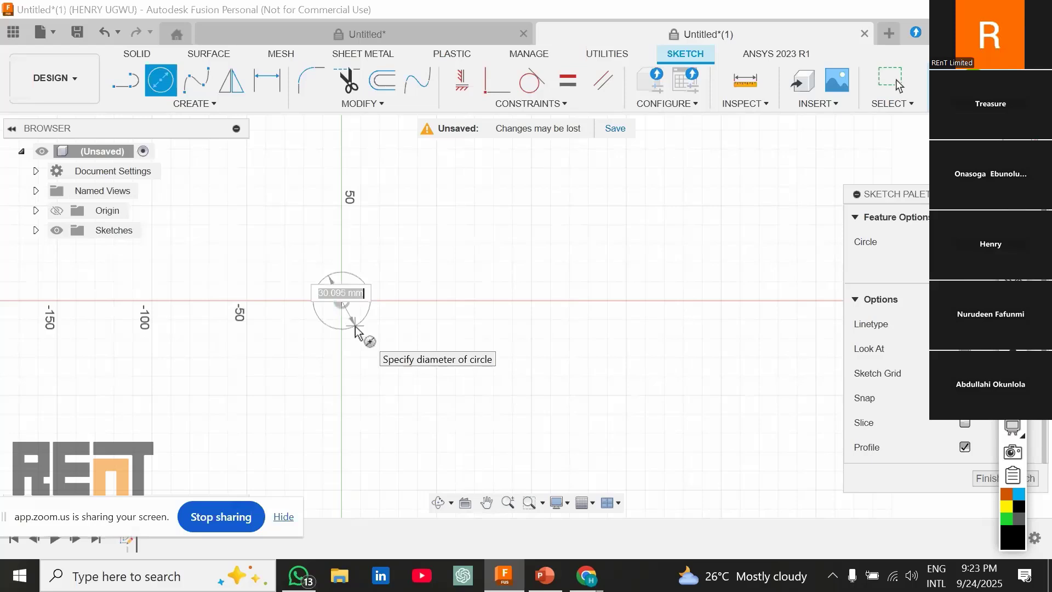
text(15)
key(Return)
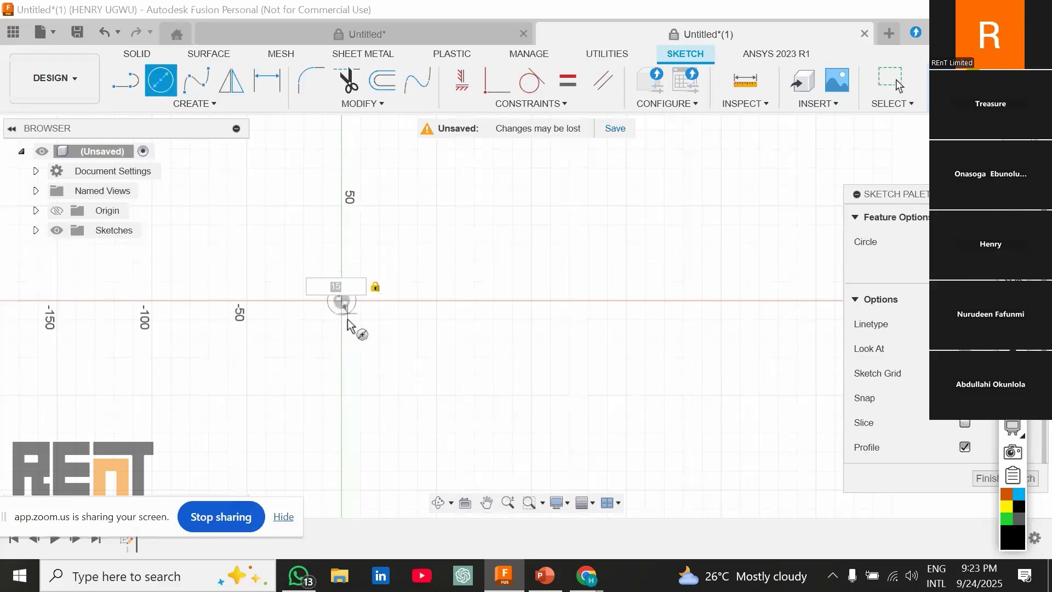
scroll(348, 319, up, 3)
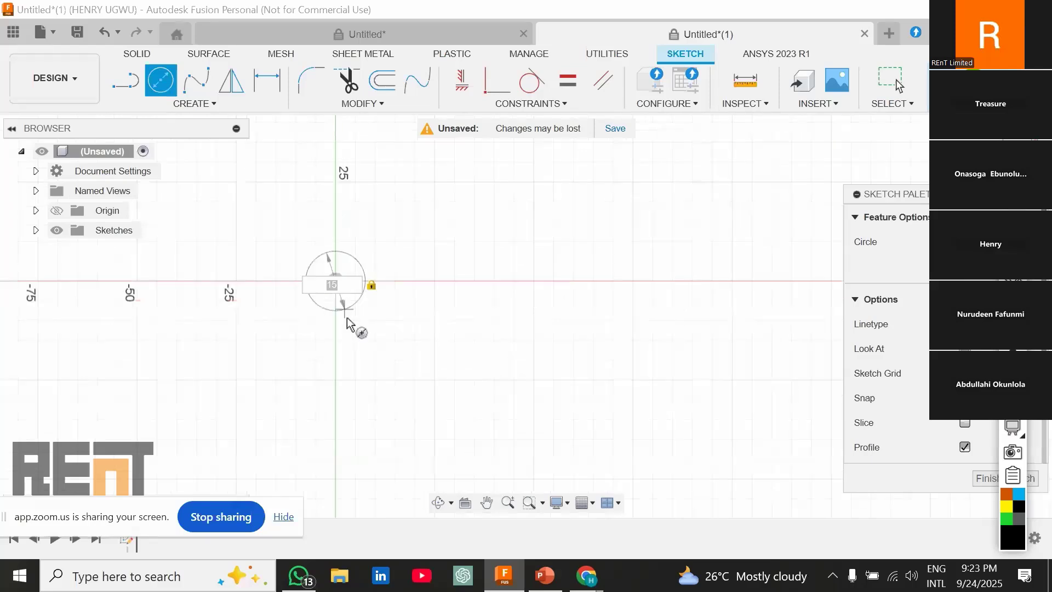
scroll(347, 323, up, 3)
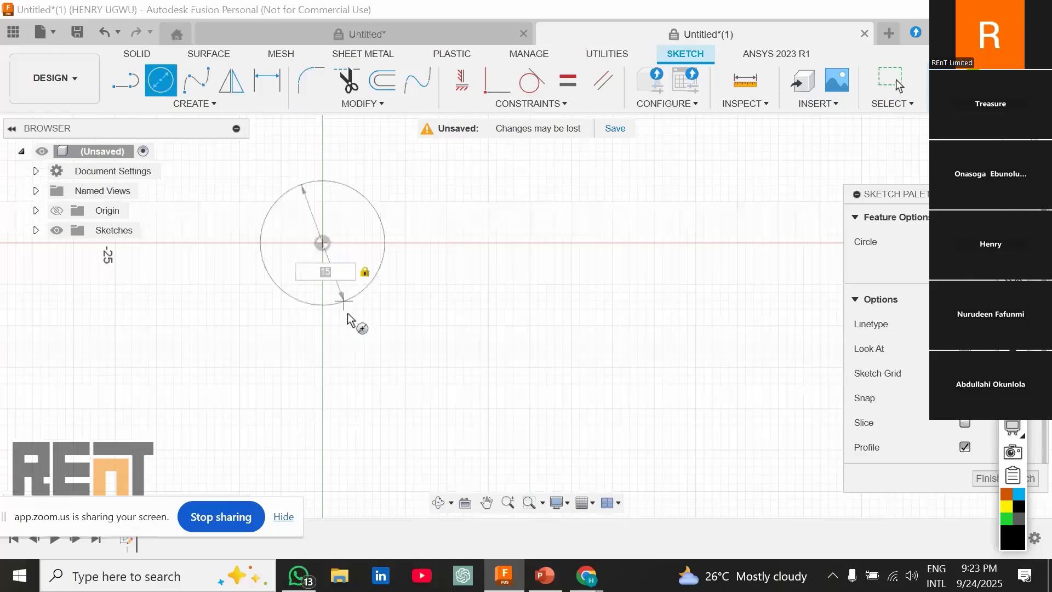
middle_drag(350, 320, 541, 390)
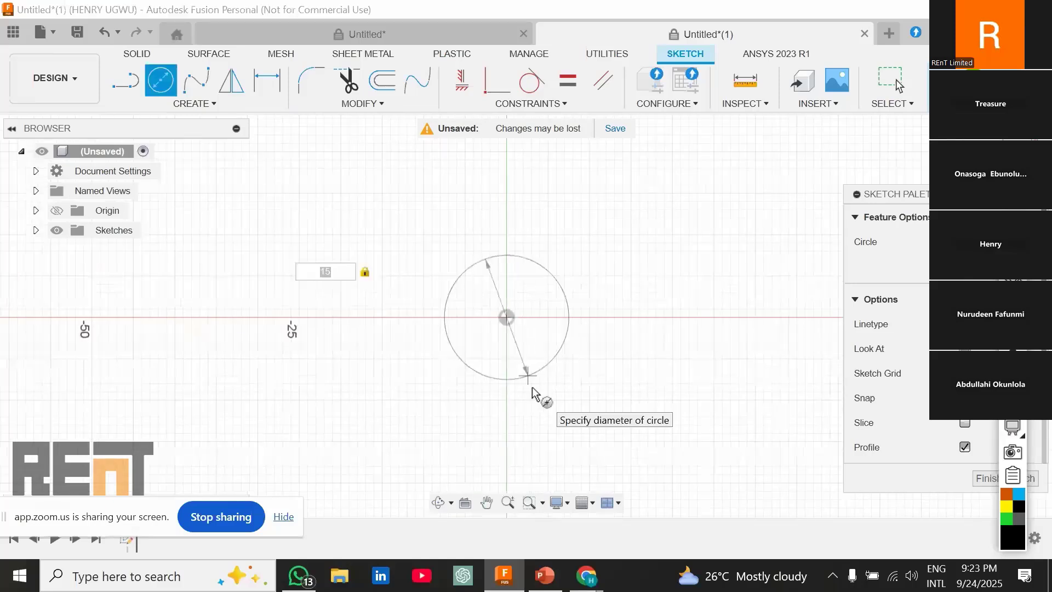
scroll(535, 377, down, 5)
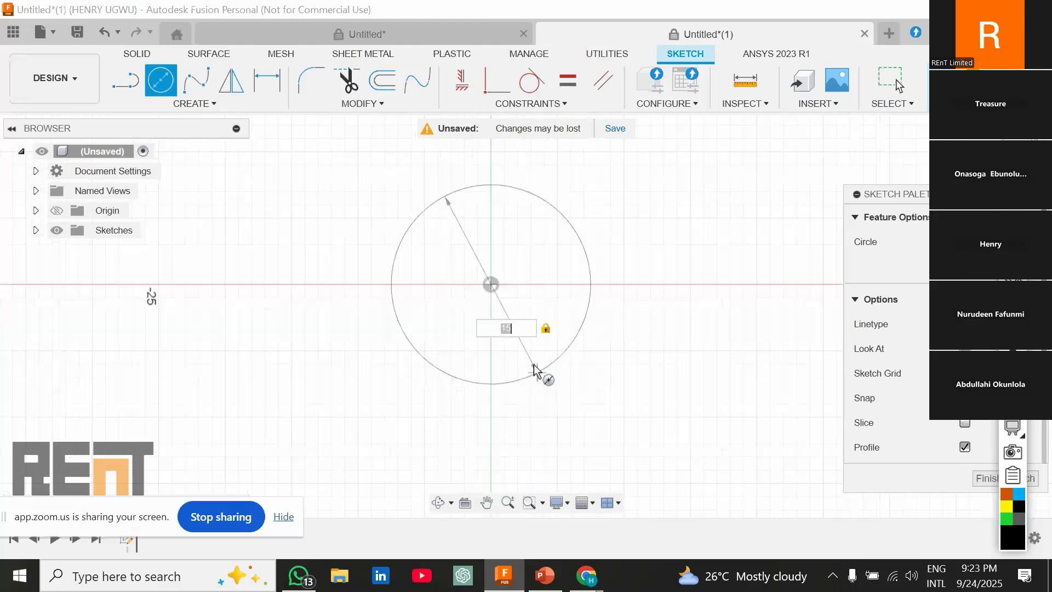
scroll(535, 364, down, 3)
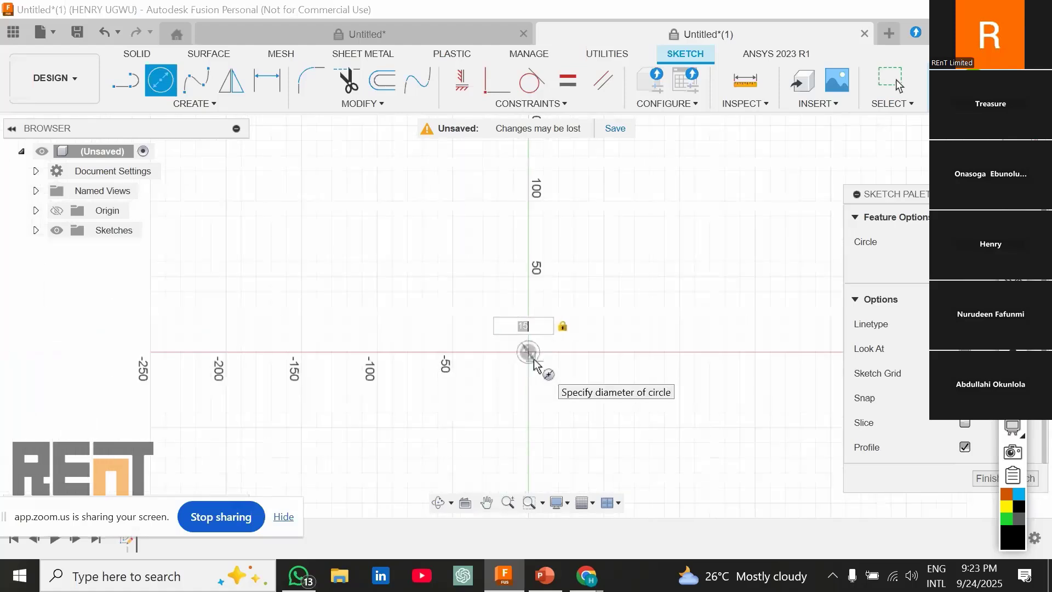
scroll(535, 364, up, 1)
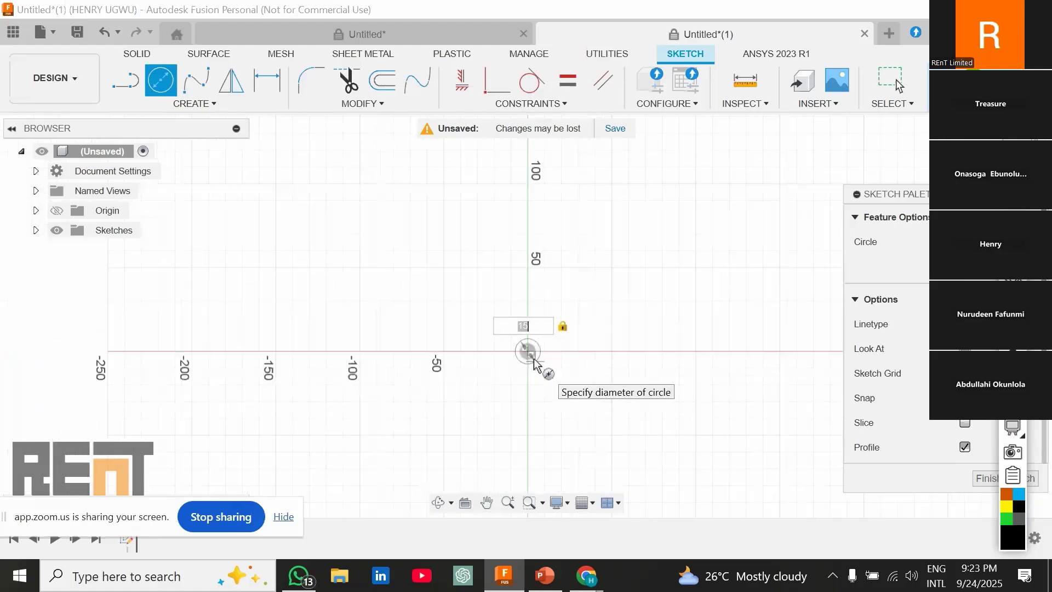
scroll(534, 365, down, 1)
scroll(534, 365, up, 3)
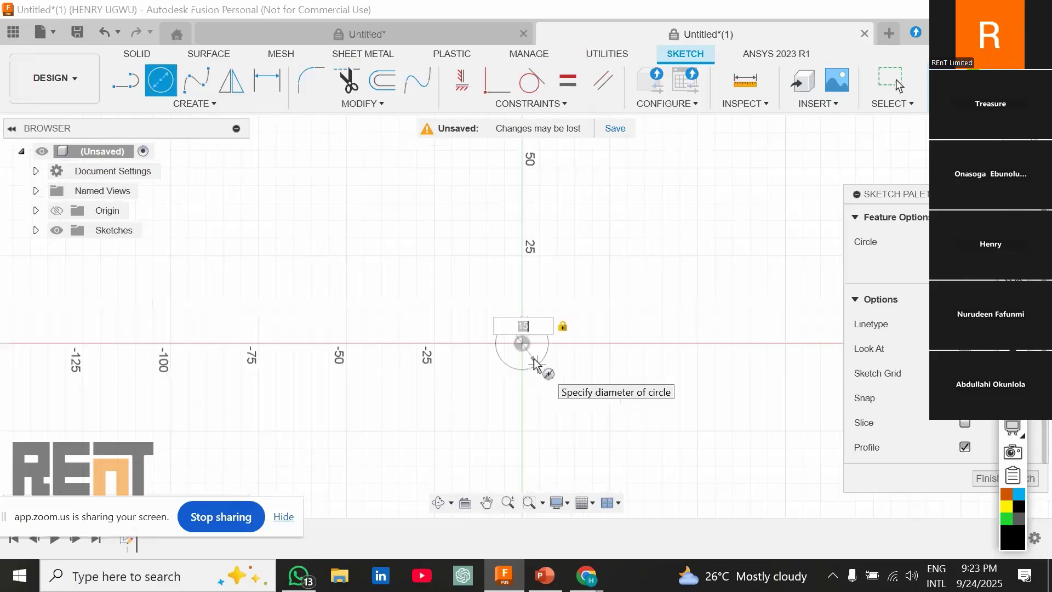
scroll(535, 364, up, 6)
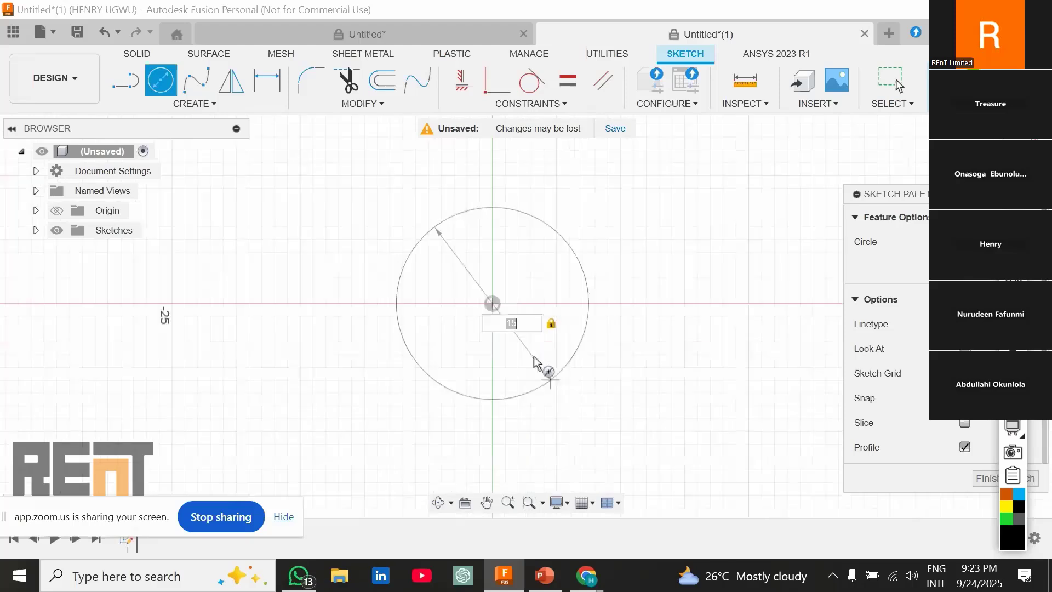
middle_drag(535, 377, 533, 399)
scroll(531, 392, down, 1)
click(540, 368)
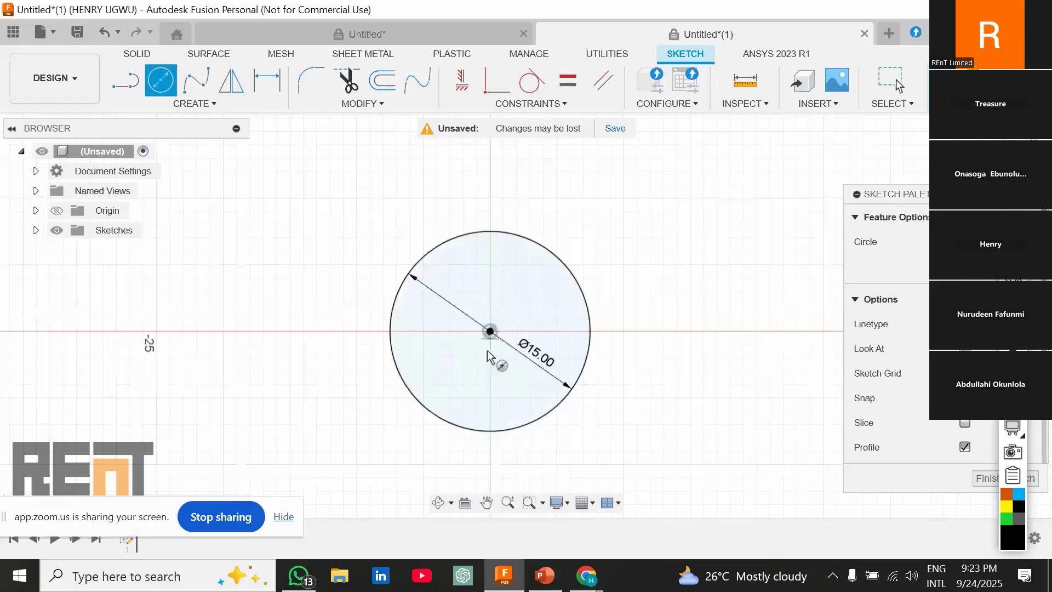
Step: Draw a 30 mm center diameter circle at the origin, concentric with the 15 mm circle
click(490, 331)
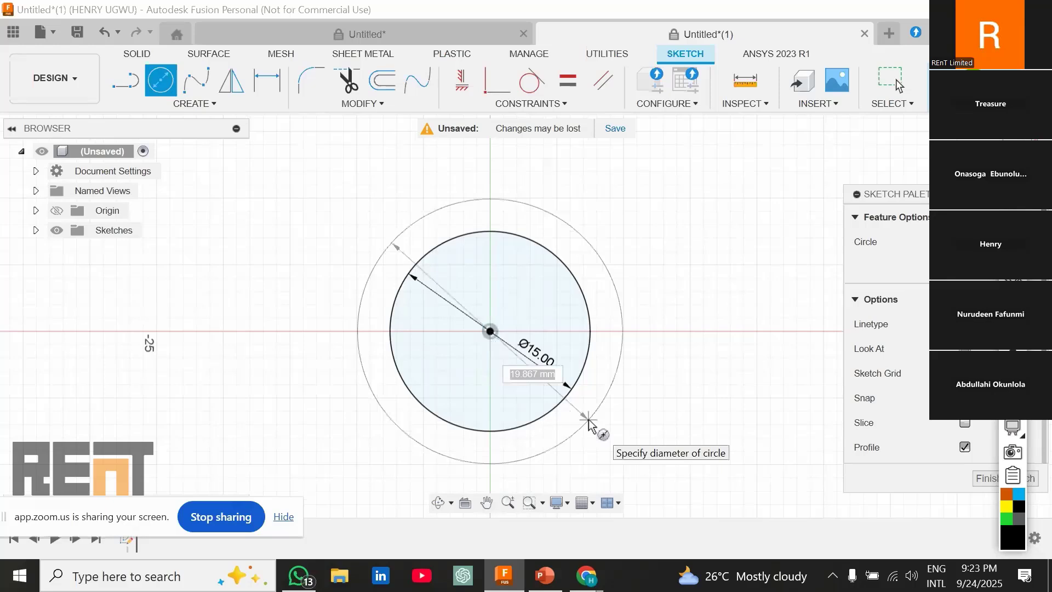
text(30)
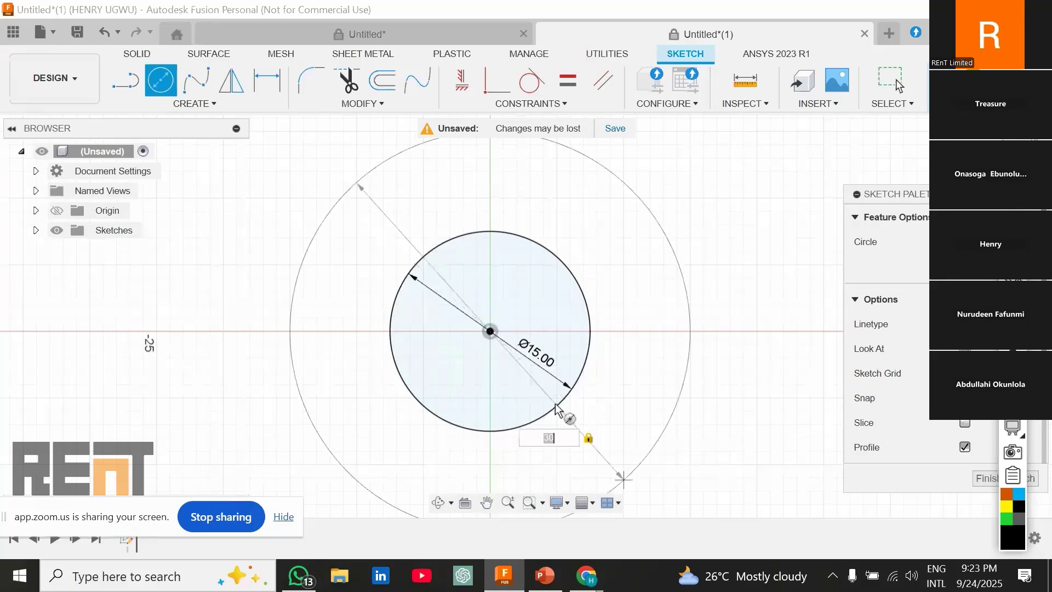
click(645, 407)
scroll(664, 433, down, 5)
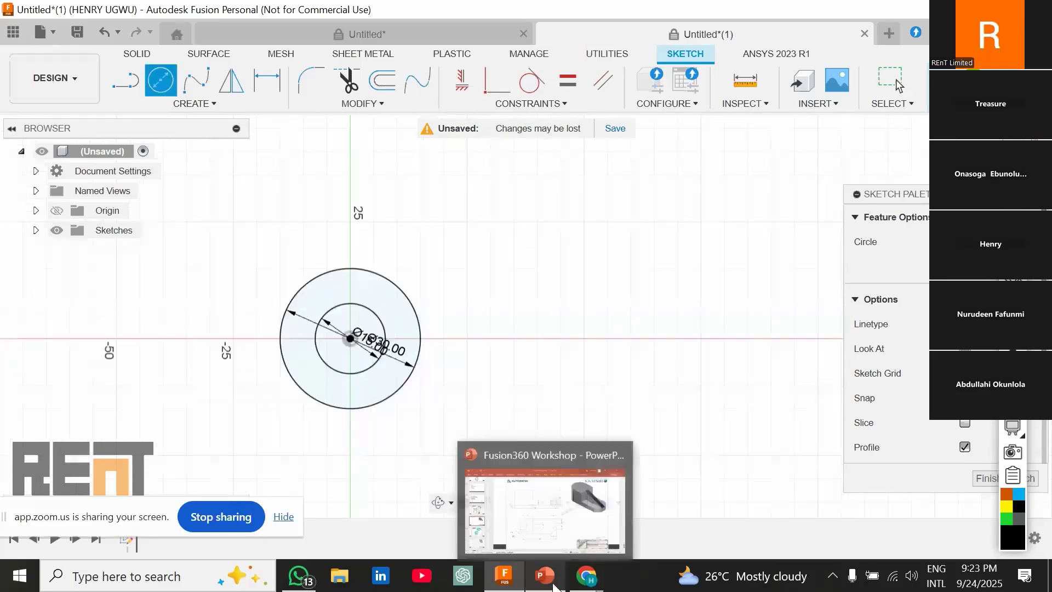
Step: Switch to the PowerPoint drawing and mark the plan view's upper edge with a straight annotation line starting at the circle's vertical centerline
click(544, 575)
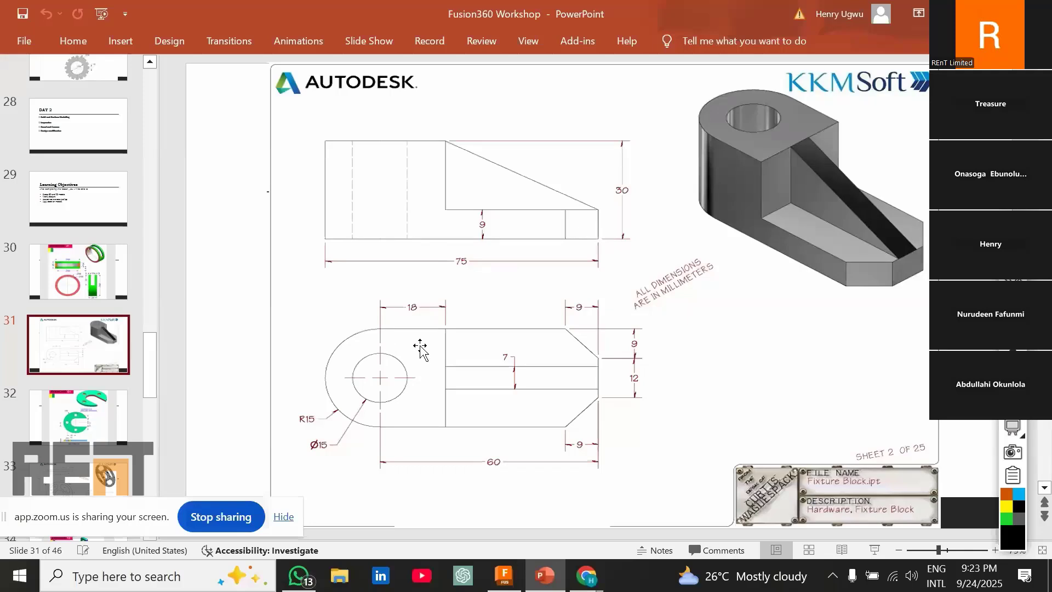
mouse_move(1013, 303)
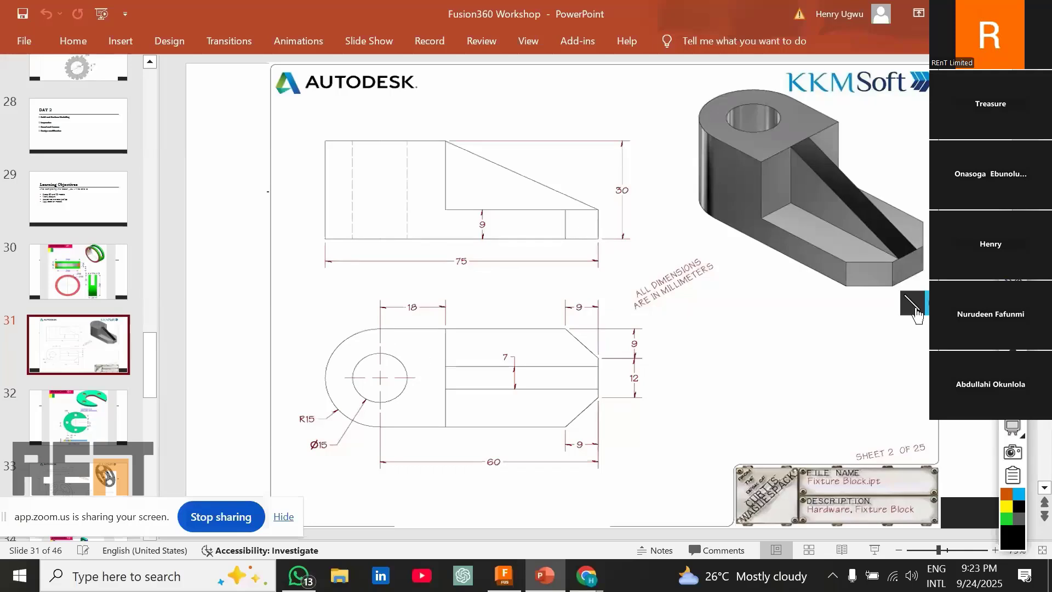
click(914, 306)
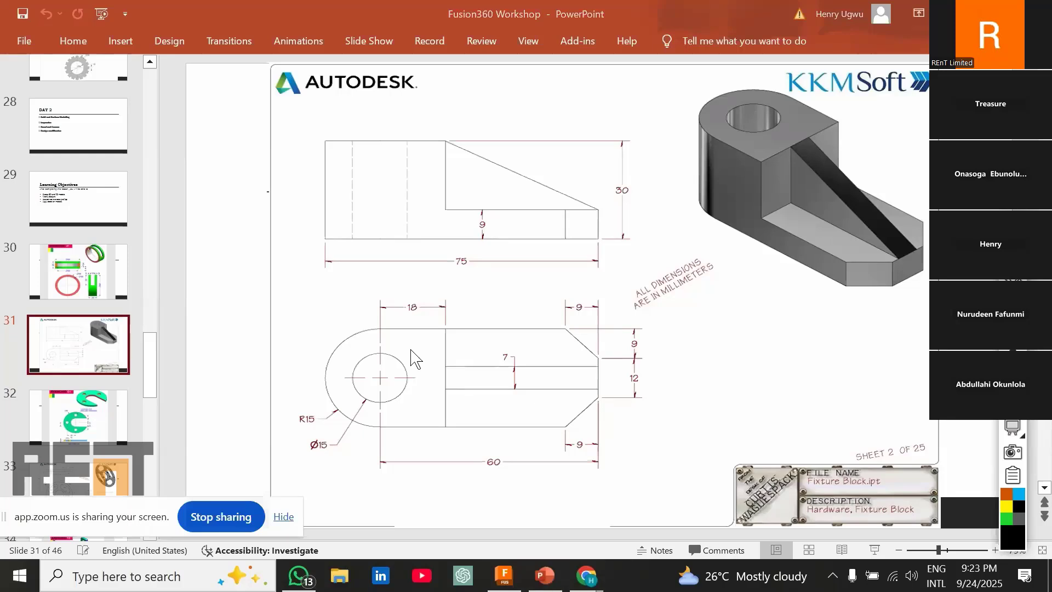
click(379, 327)
drag(380, 328, 611, 329)
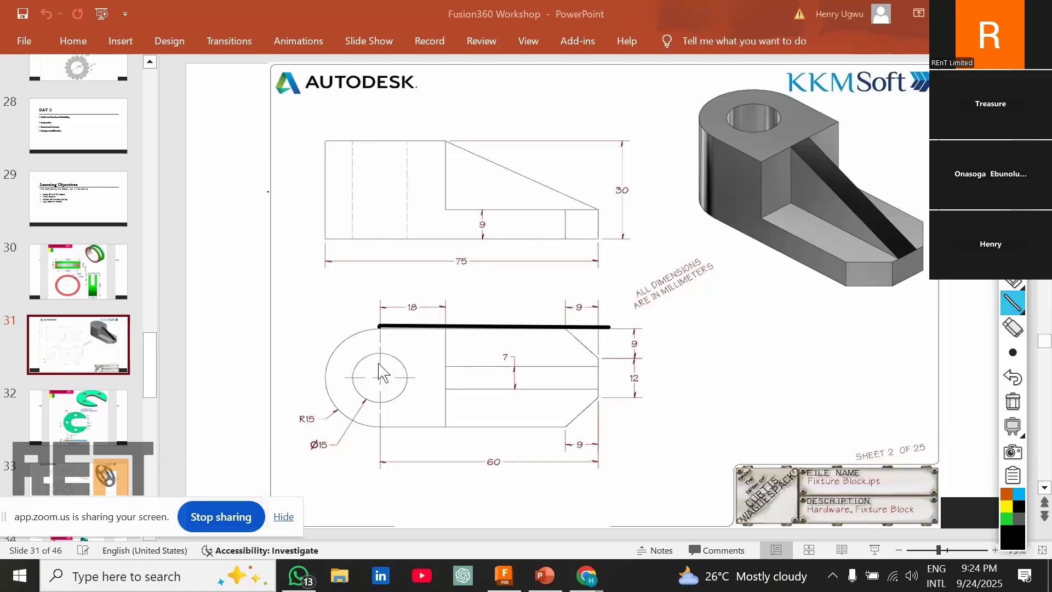
Step: Mark the rib's two edges, the lower edge and the vertical edge at the 18 mm dimension with straight annotation lines on the plan view
drag(379, 364, 428, 364)
drag(444, 364, 451, 363)
drag(378, 361, 599, 365)
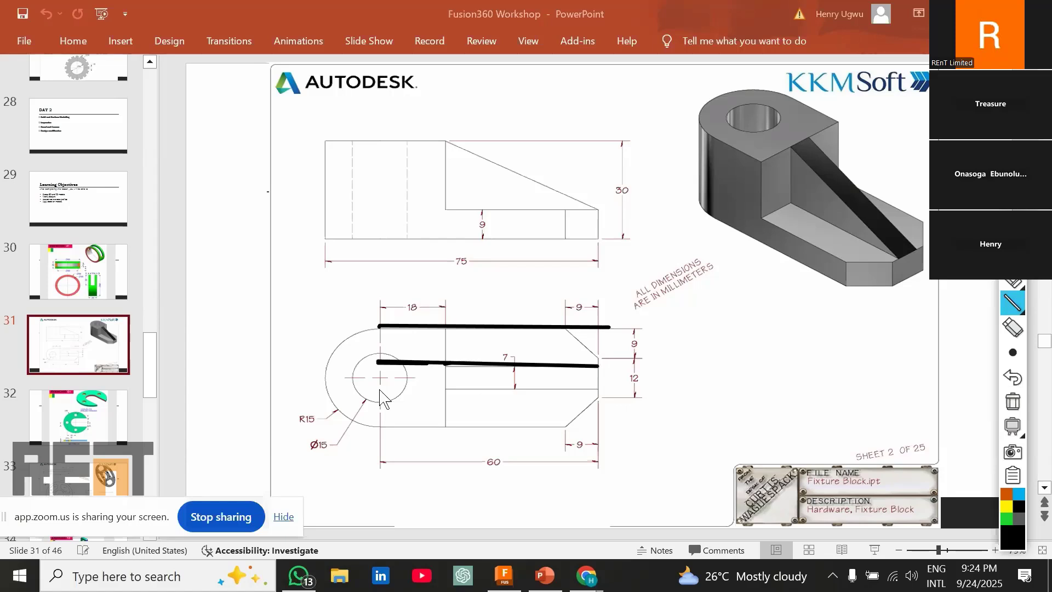
drag(379, 390, 606, 387)
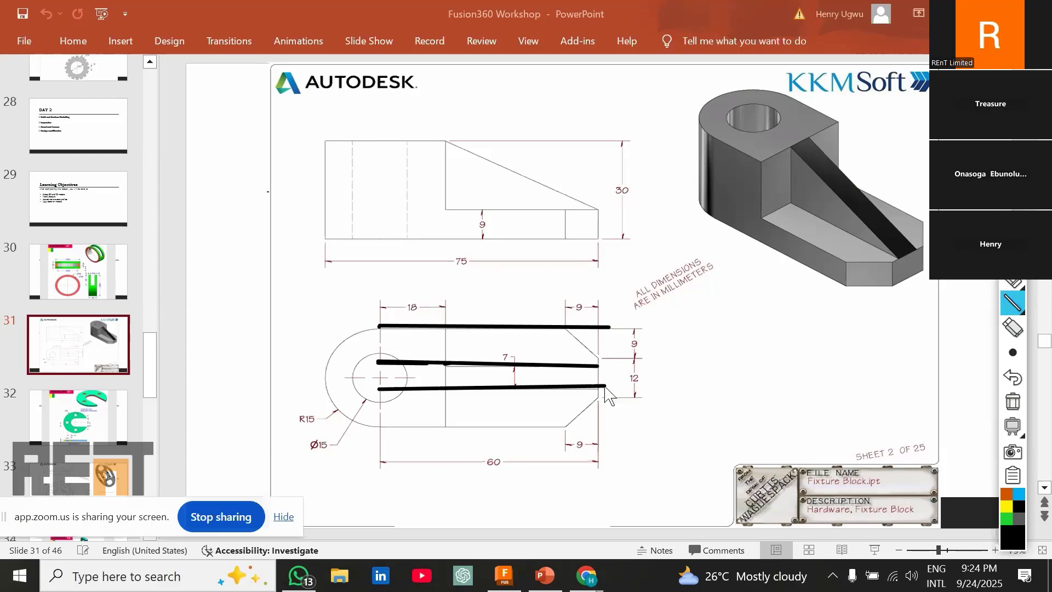
click(379, 425)
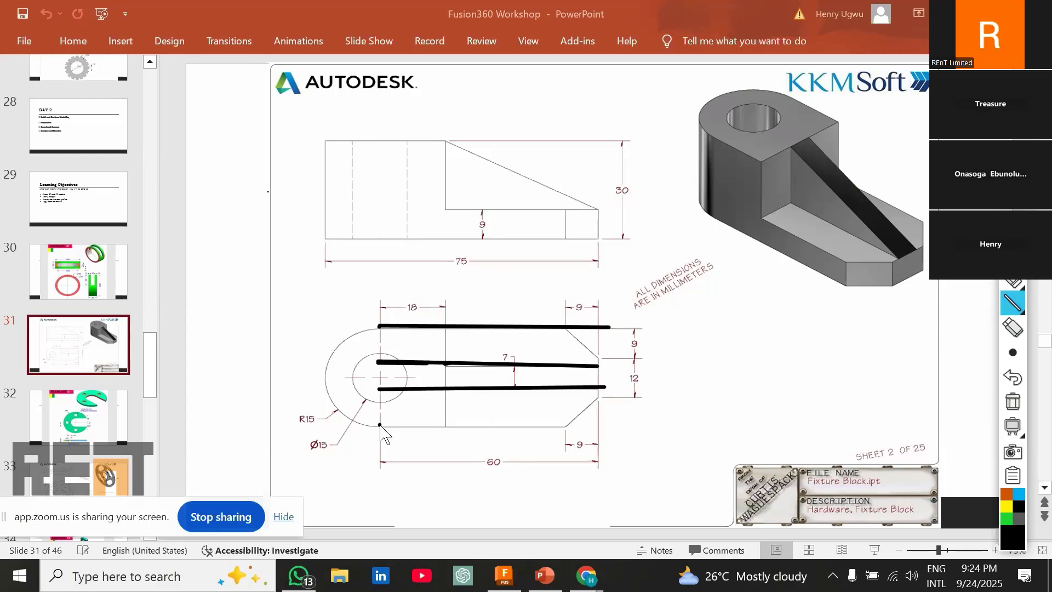
drag(380, 427, 603, 426)
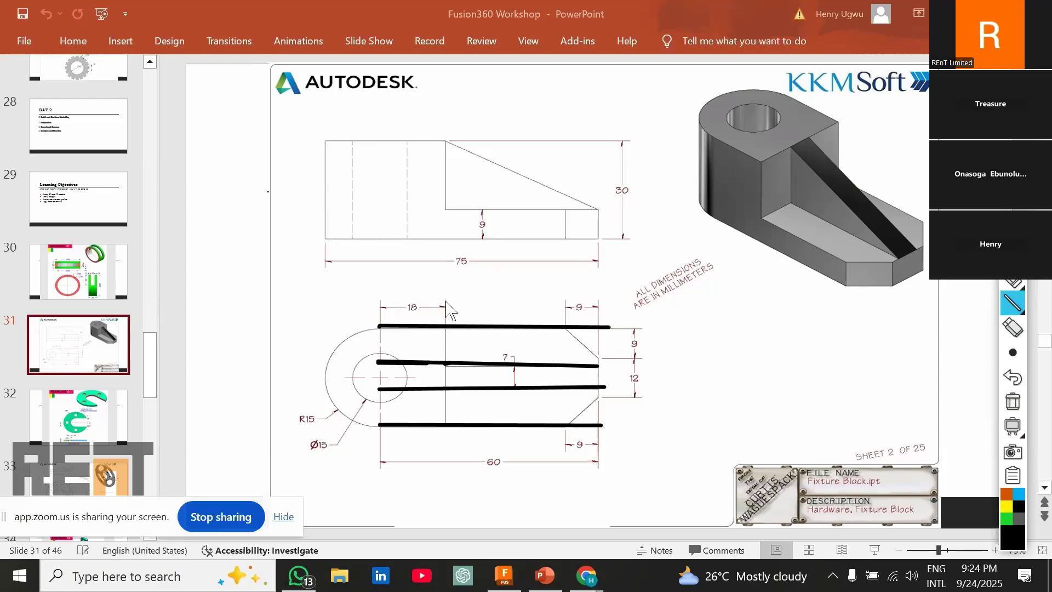
drag(445, 300, 447, 454)
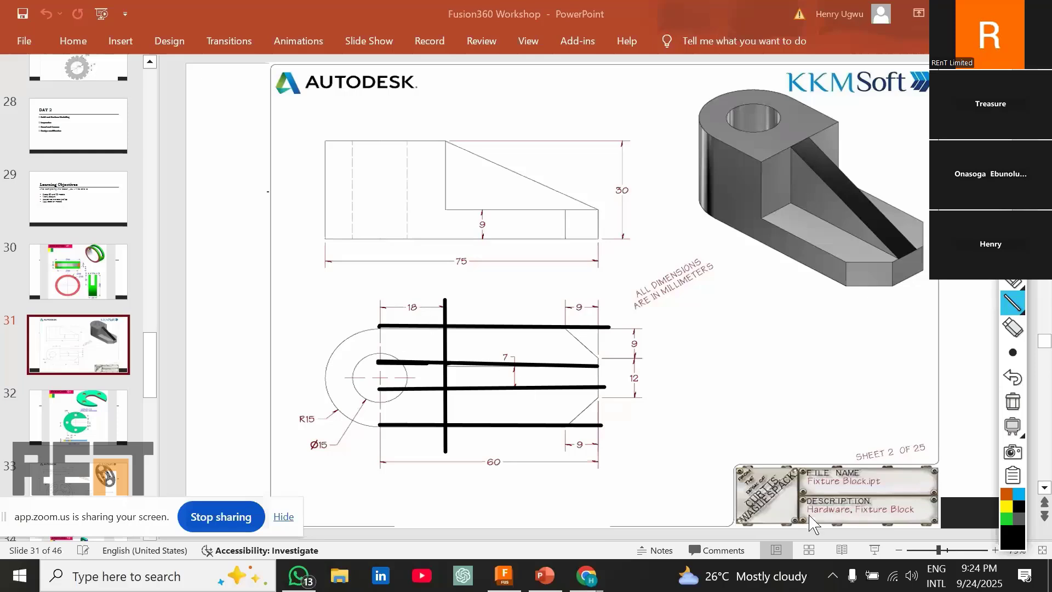
Step: Clear all annotation lines from the Fixture Block drawing and switch back to Fusion
mouse_move(1024, 348)
click(1012, 402)
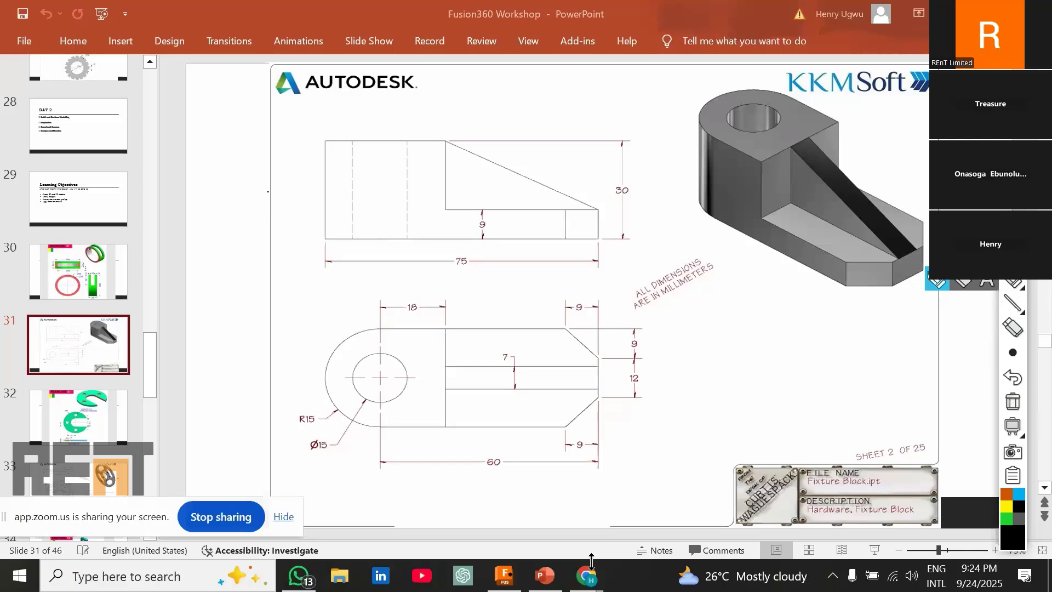
click(504, 576)
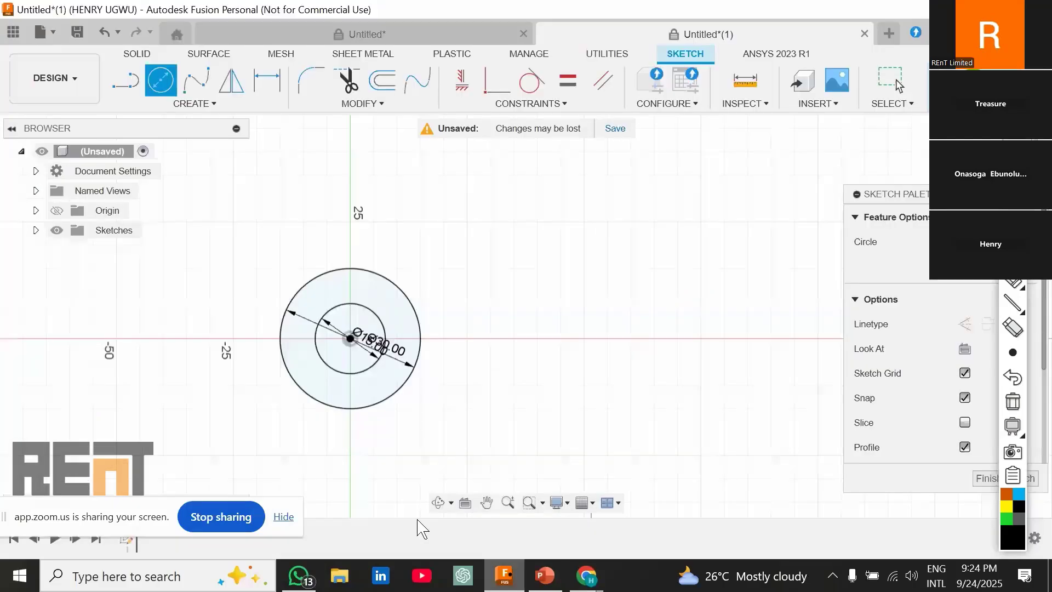
Step: Draw a vertical line about 40 mm long through the circles' center, extending past the outer circle at both ends
scroll(377, 335, down, 2)
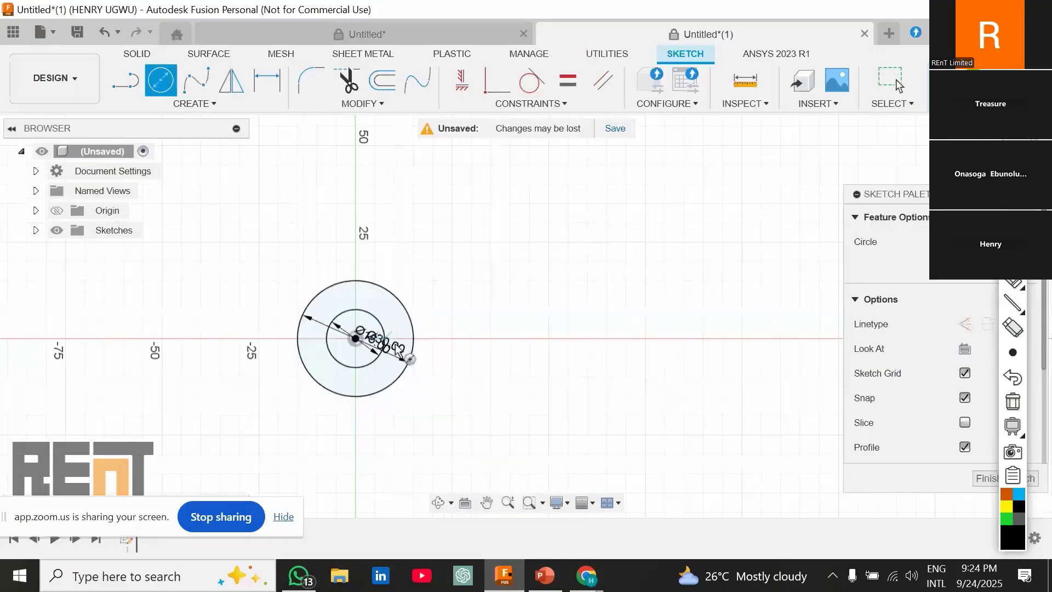
scroll(377, 328, up, 3)
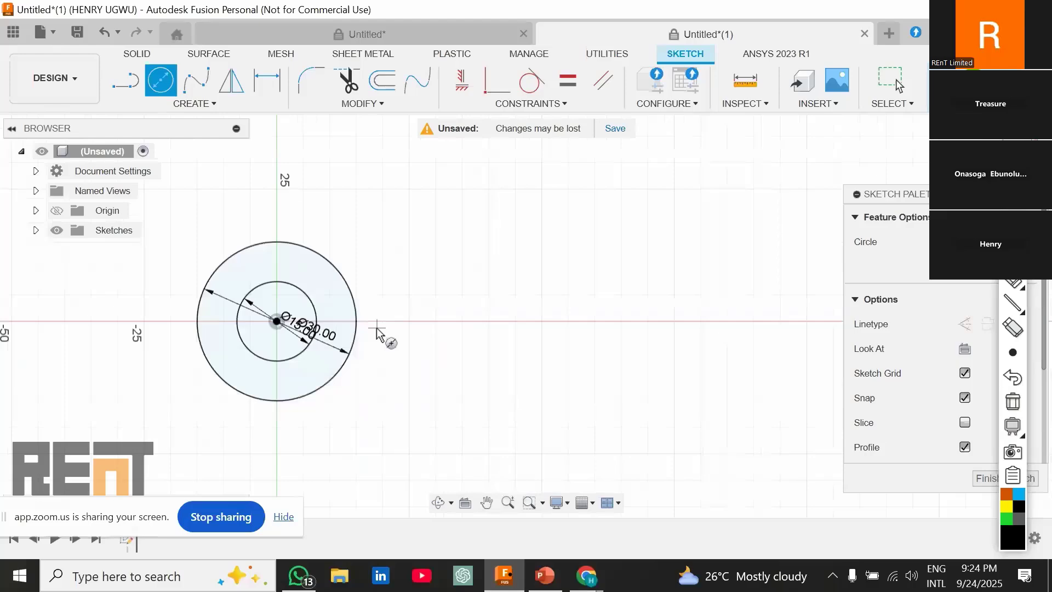
scroll(377, 329, up, 1)
click(125, 82)
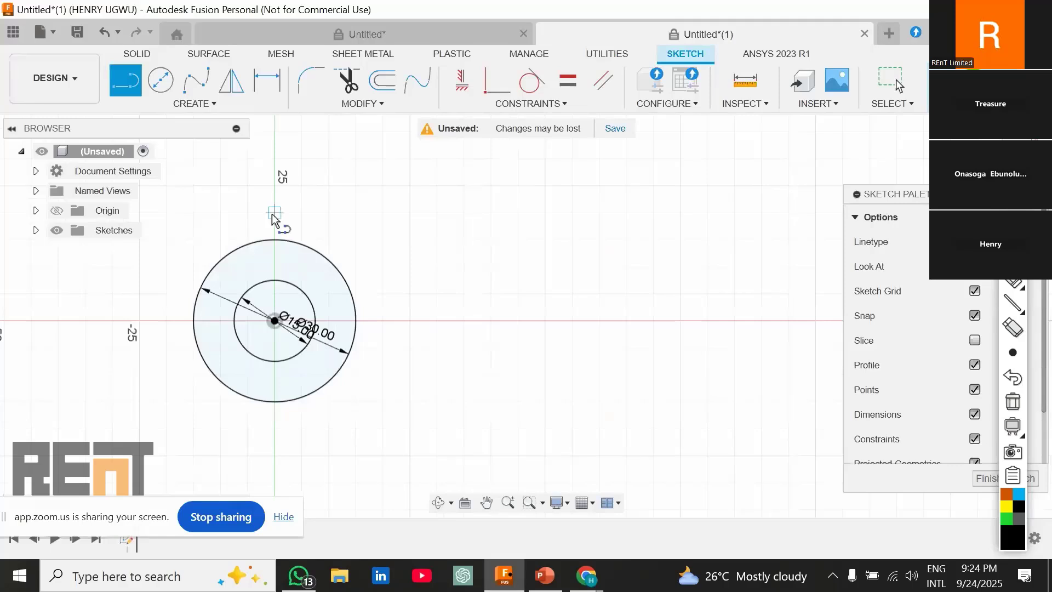
click(274, 213)
click(276, 427)
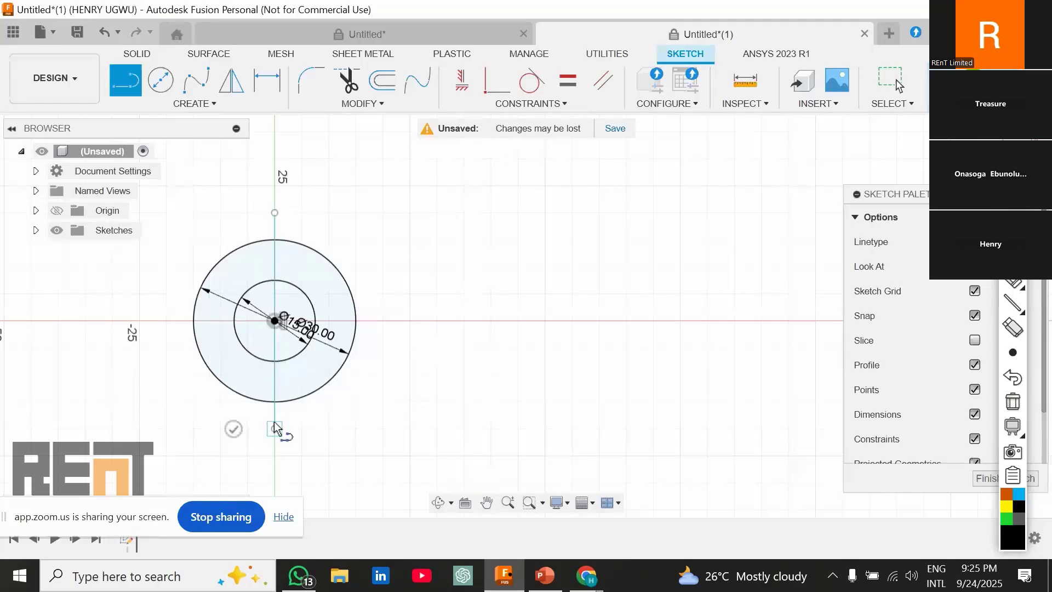
click(234, 428)
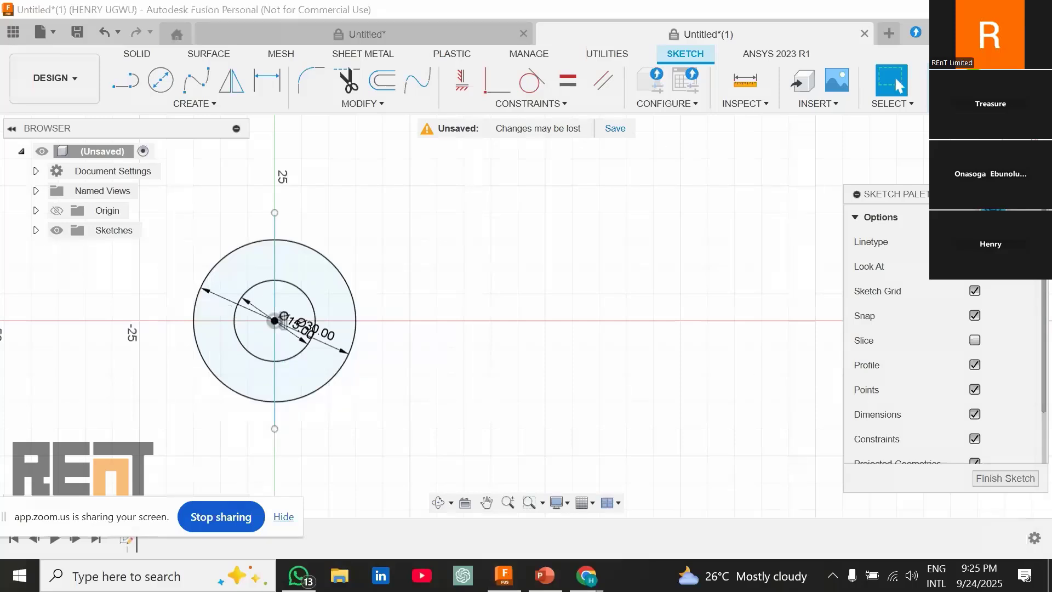
Step: Move the Sketch Palette clear of the meeting overlay and convert the vertical line to a construction line
drag(929, 197, 833, 197)
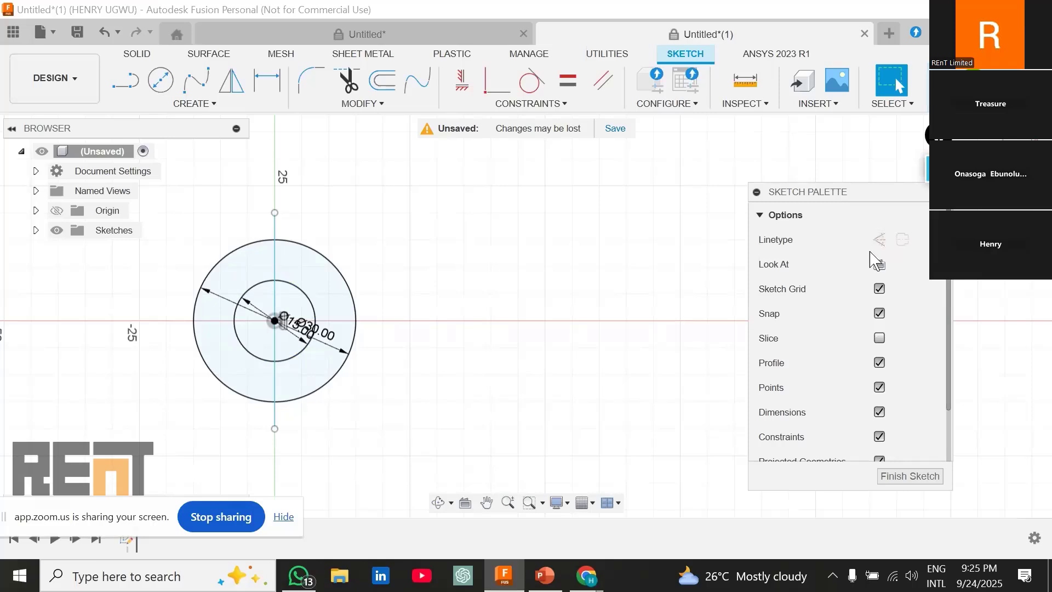
click(276, 228)
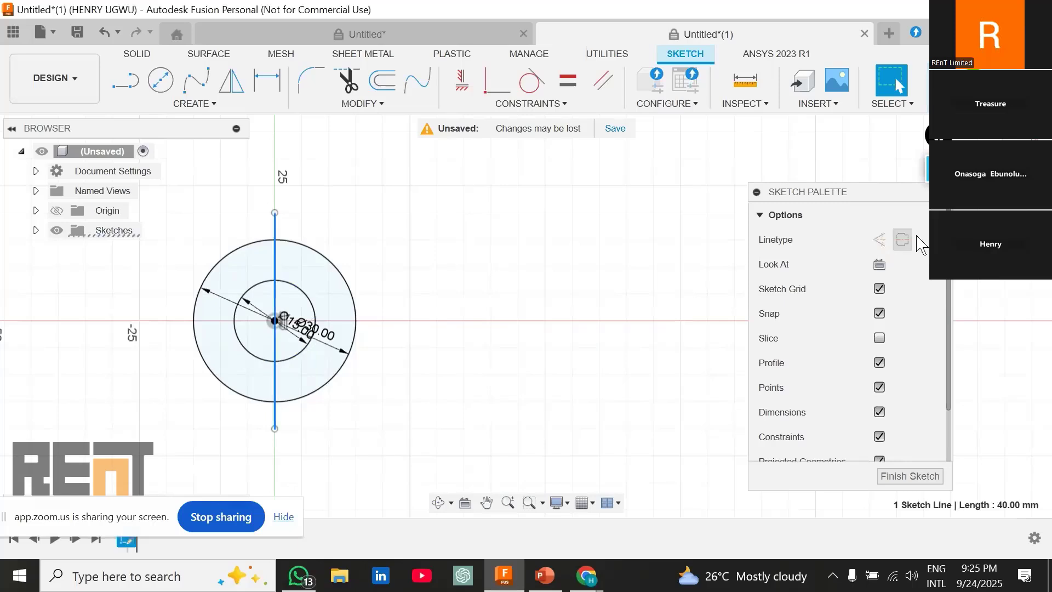
click(879, 241)
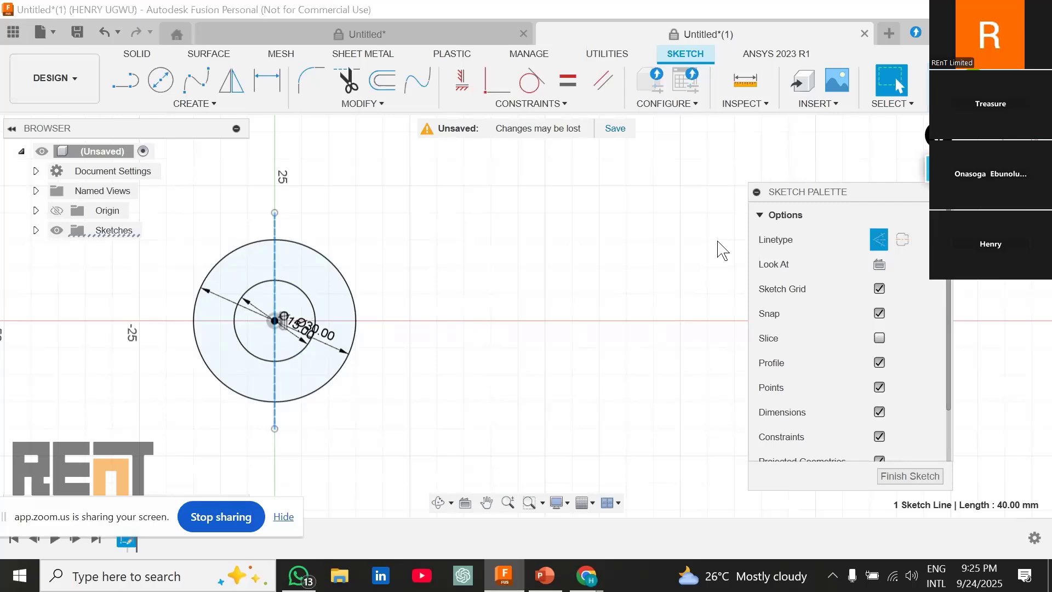
click(293, 261)
click(349, 237)
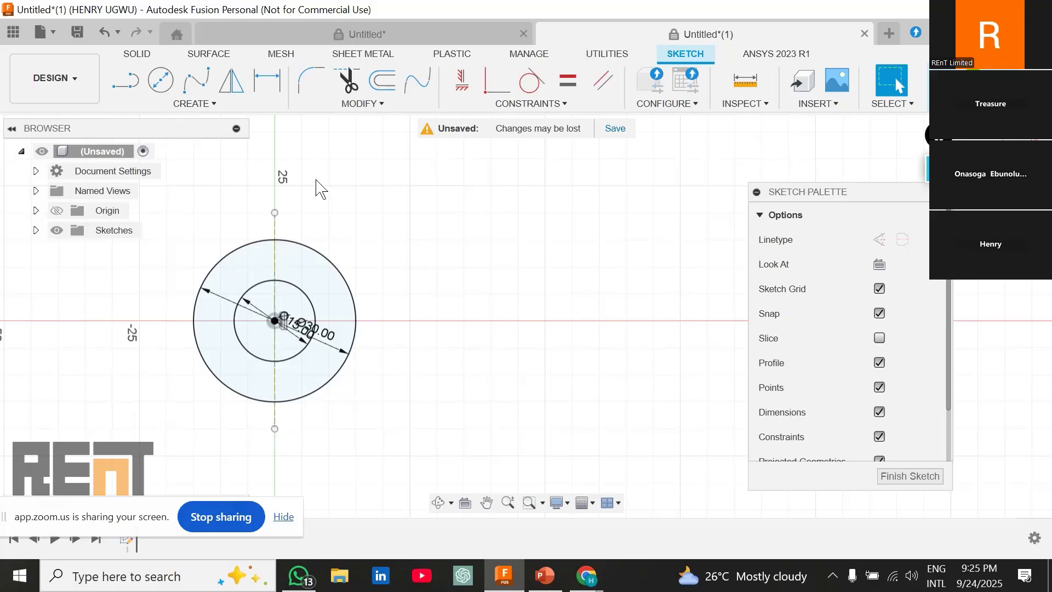
Step: Draw a horizontal line about 54 mm long to the right from the uppermost point of the 30 mm circle
scroll(482, 286, down, 1)
middle_drag(480, 286, 386, 284)
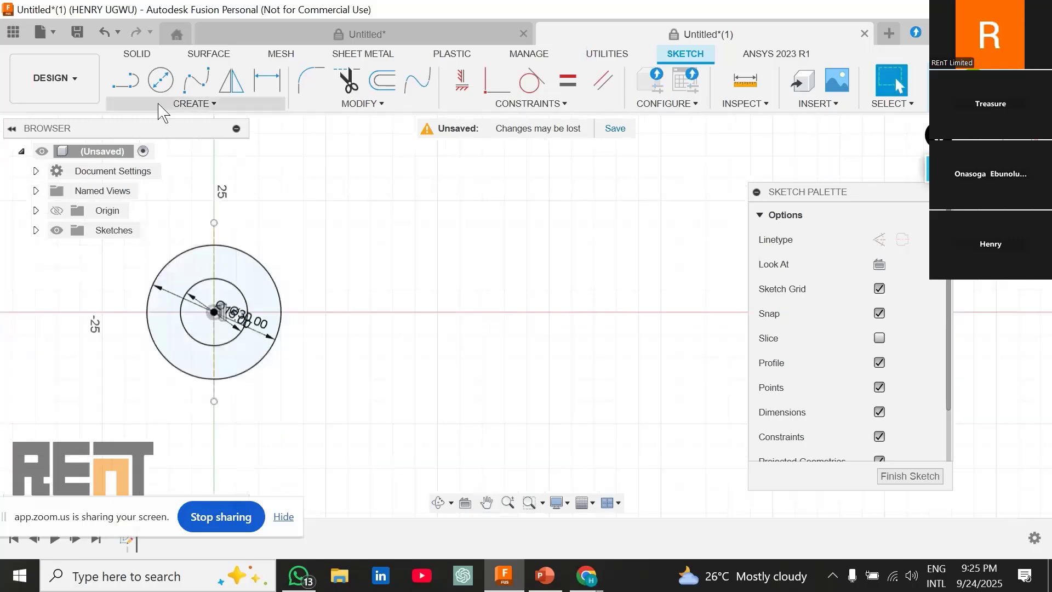
click(128, 87)
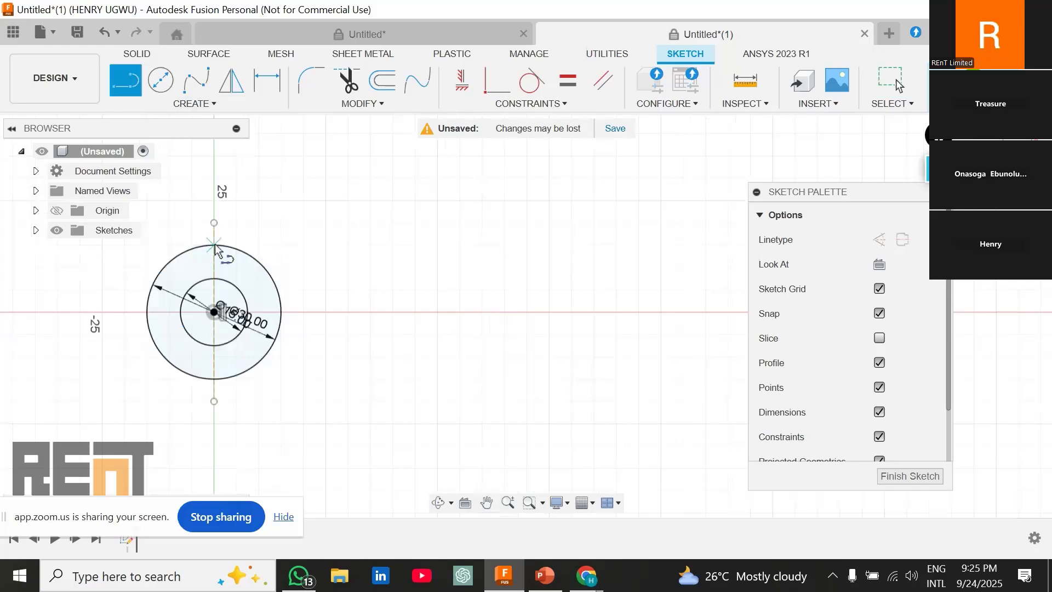
scroll(215, 250, up, 2)
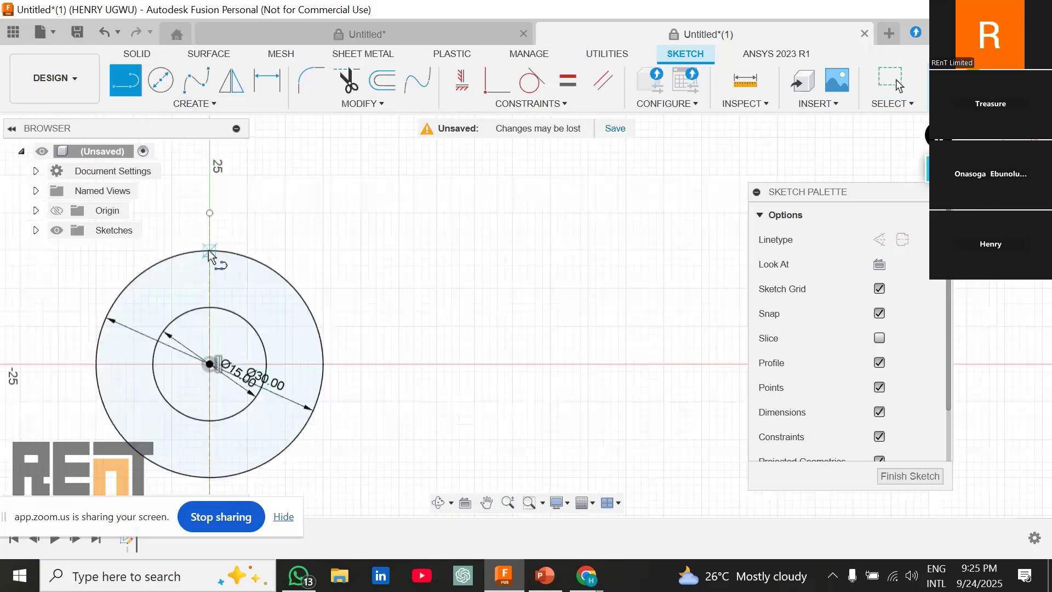
click(204, 252)
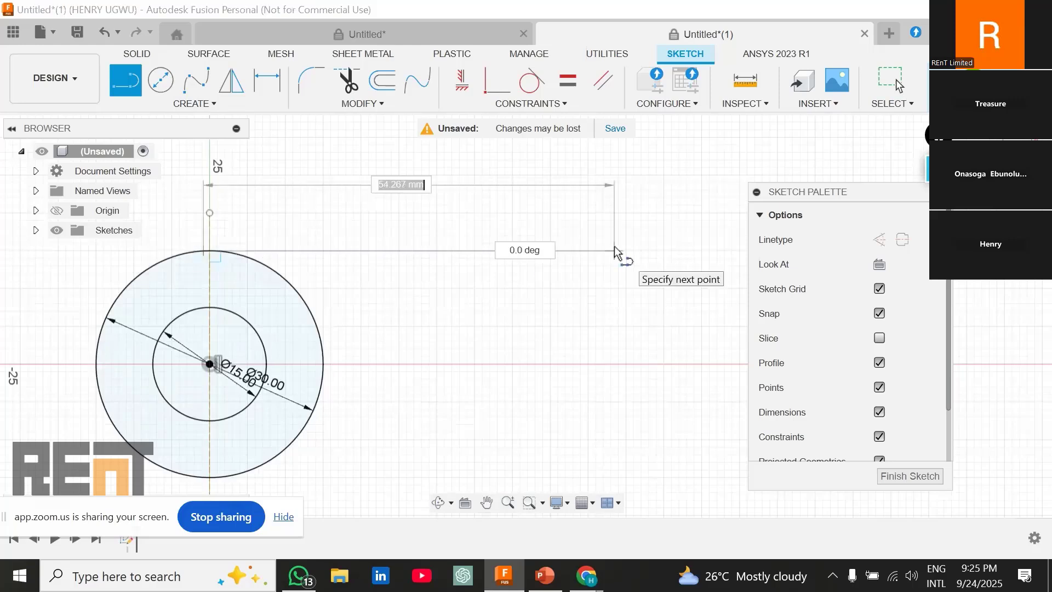
click(615, 251)
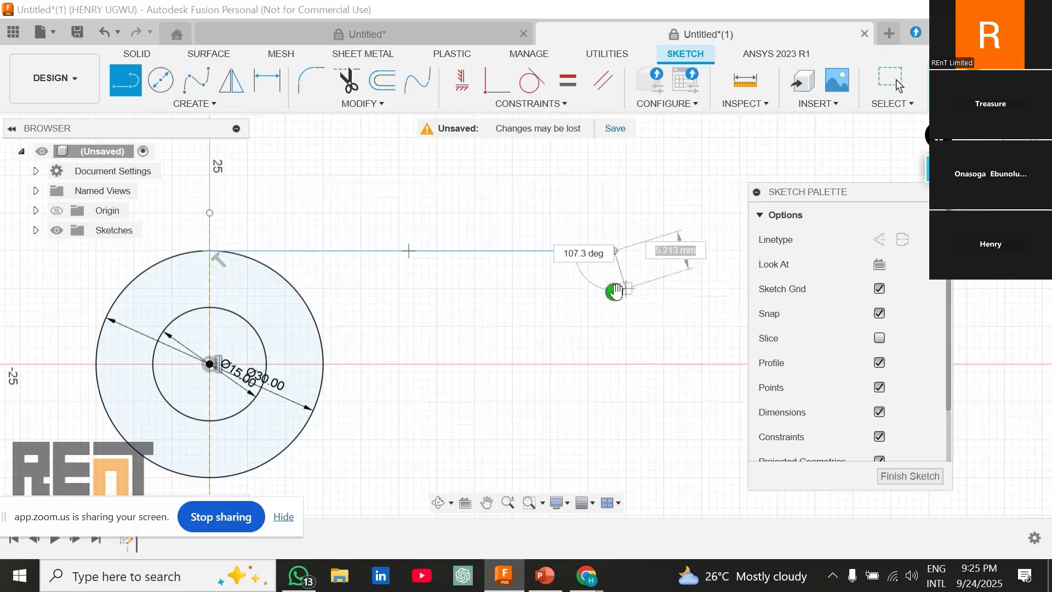
key(Escape)
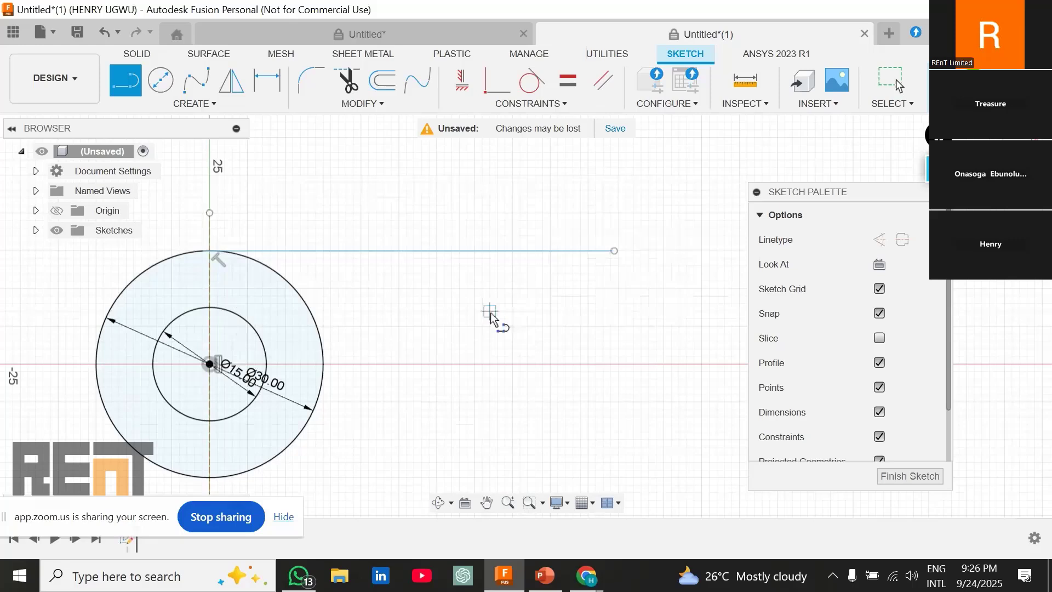
Step: Draw a horizontal line about 53 mm long to the right from the uppermost point of the 15 mm circle
click(214, 309)
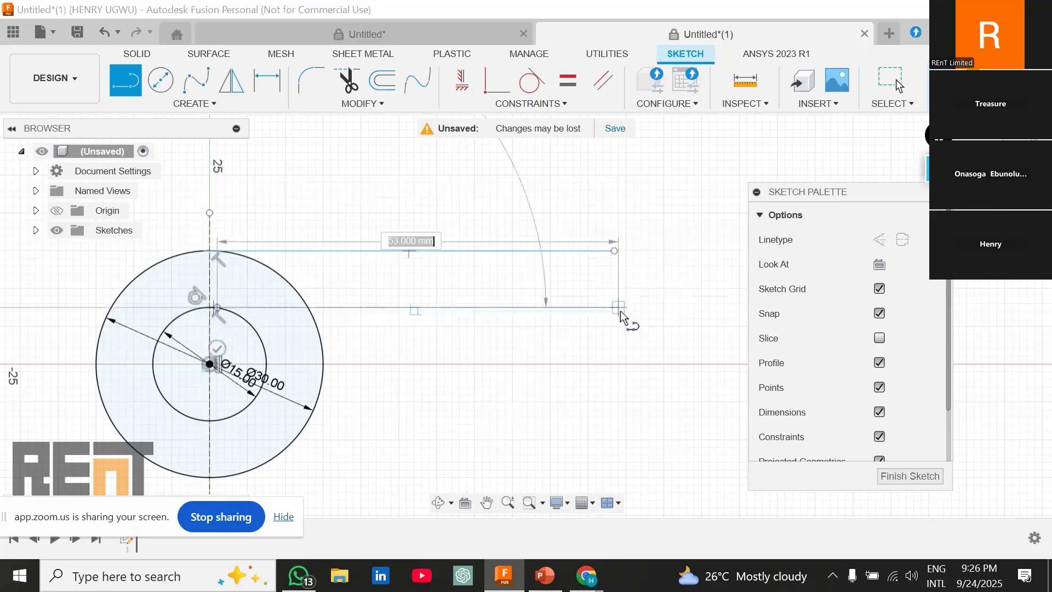
click(619, 308)
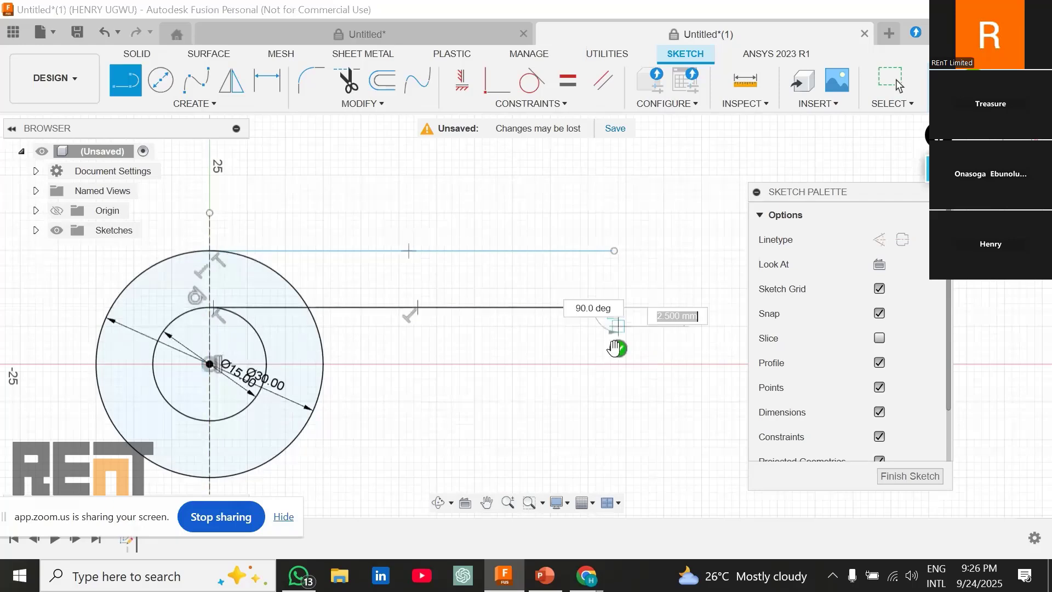
key(Escape)
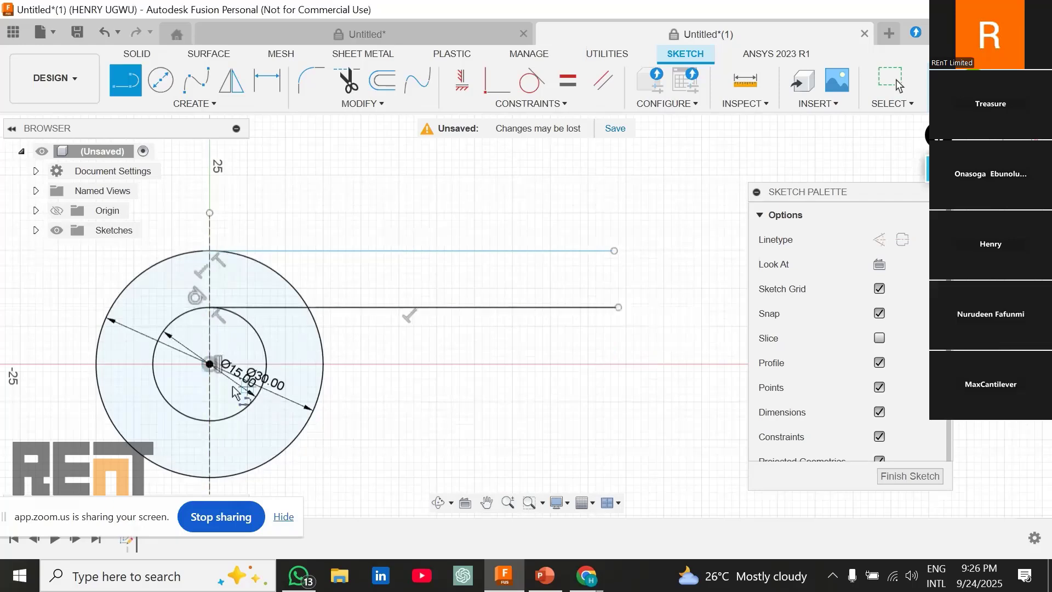
Step: Draw a slightly rising line from the lowest point of the 15 mm circle to beneath the right ends of the two upper lines
click(216, 418)
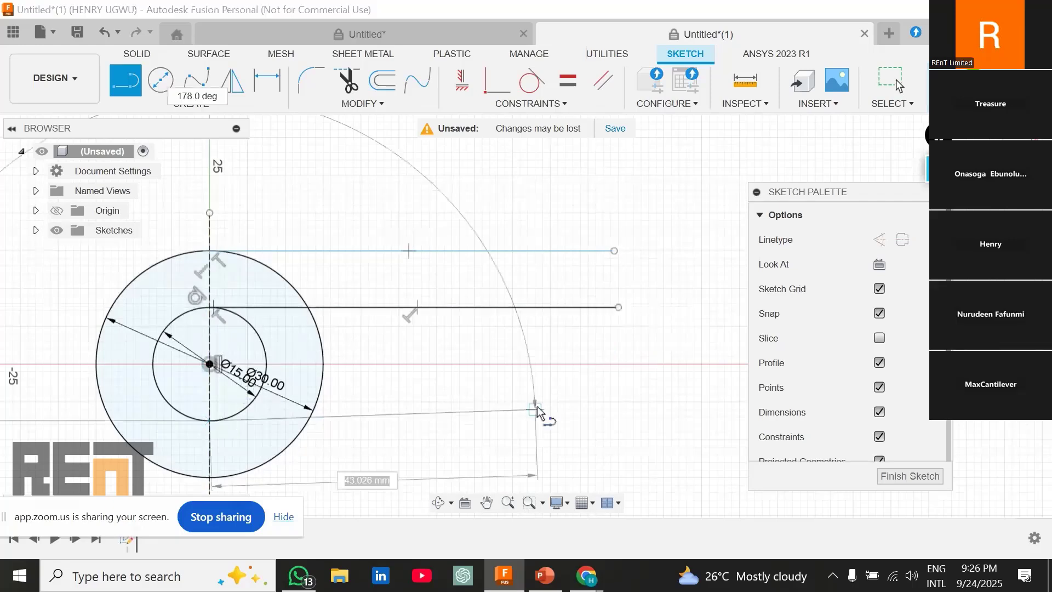
click(621, 405)
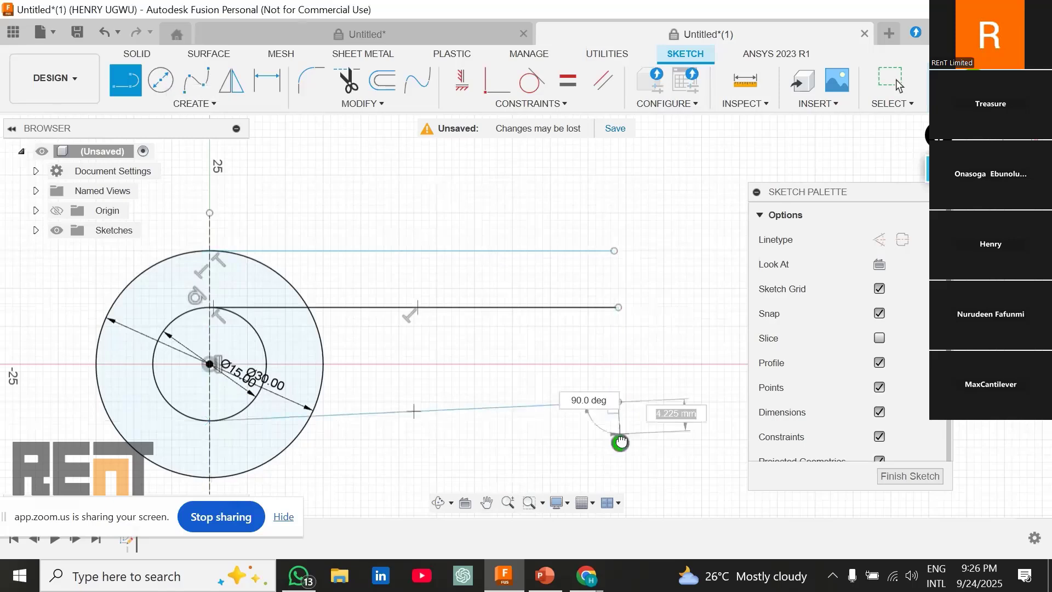
scroll(473, 401, down, 2)
middle_drag(473, 400, 477, 317)
scroll(477, 317, down, 1)
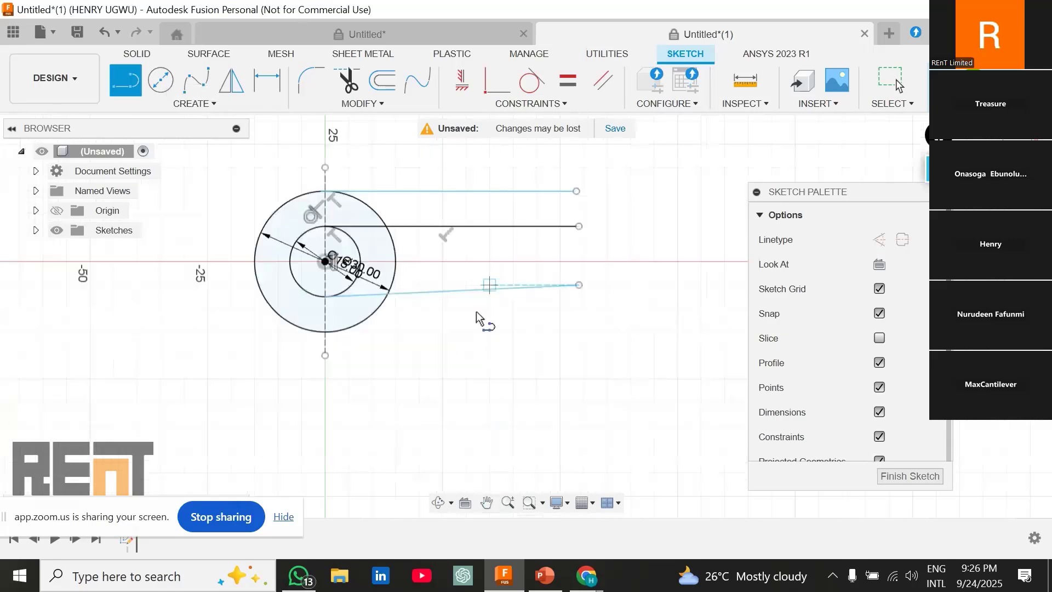
Step: Draw a line from the lowest point of the 30 mm circle, parallel to the slightly rising line above it and ending below that line's right end
scroll(408, 338, up, 2)
middle_drag(408, 339, 396, 373)
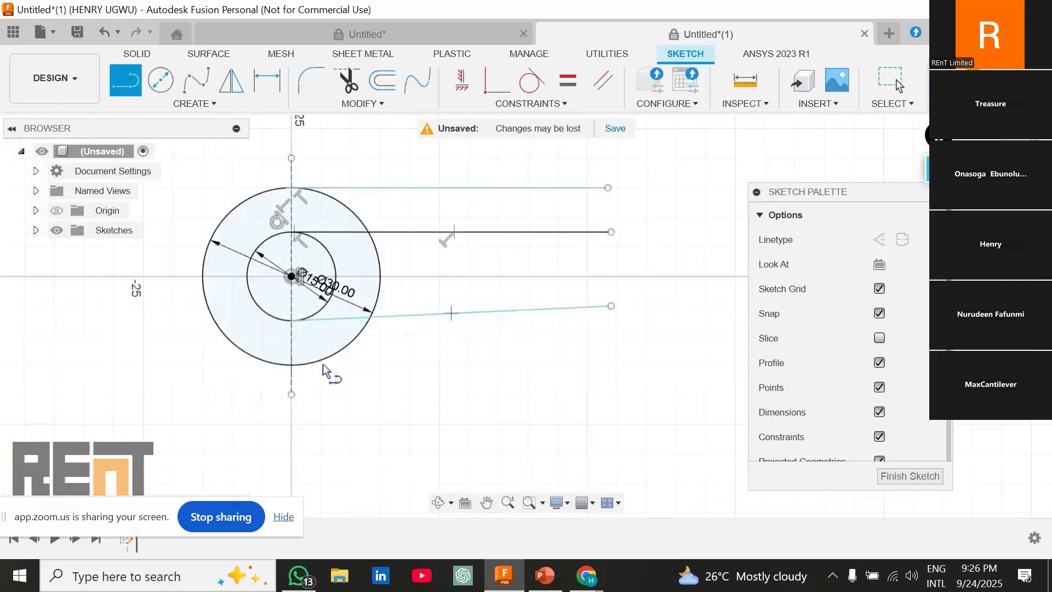
click(292, 365)
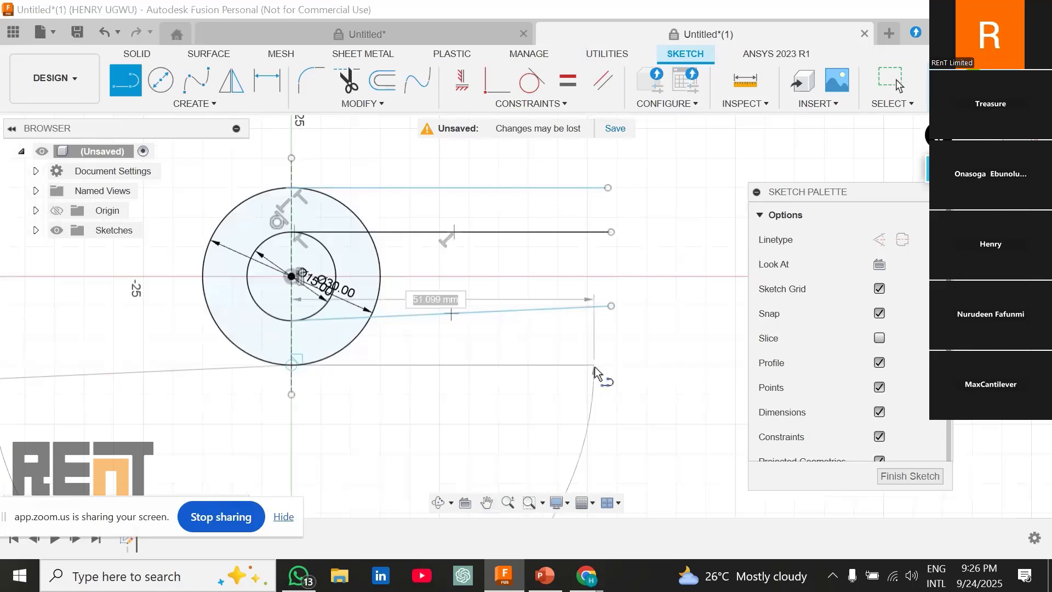
click(611, 351)
key(Escape)
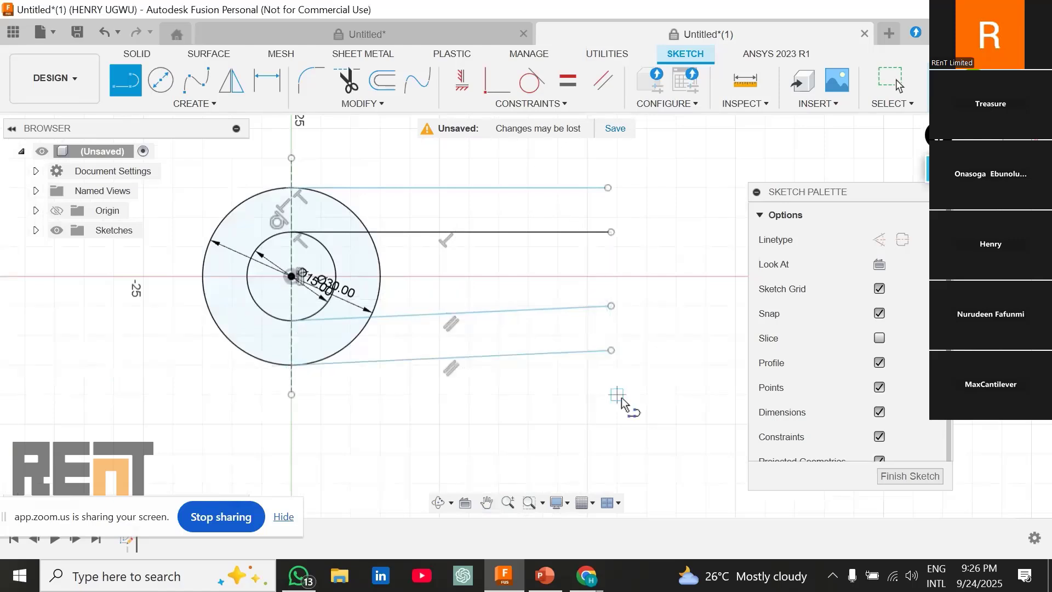
scroll(623, 393, up, 1)
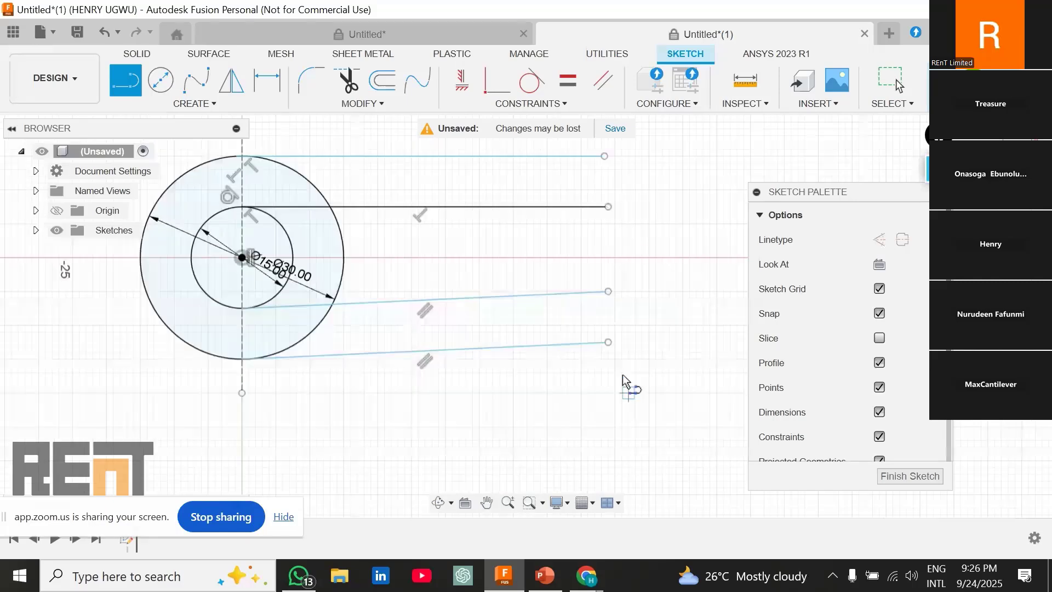
middle_drag(623, 375, 636, 438)
scroll(403, 328, up, 1)
key(Escape)
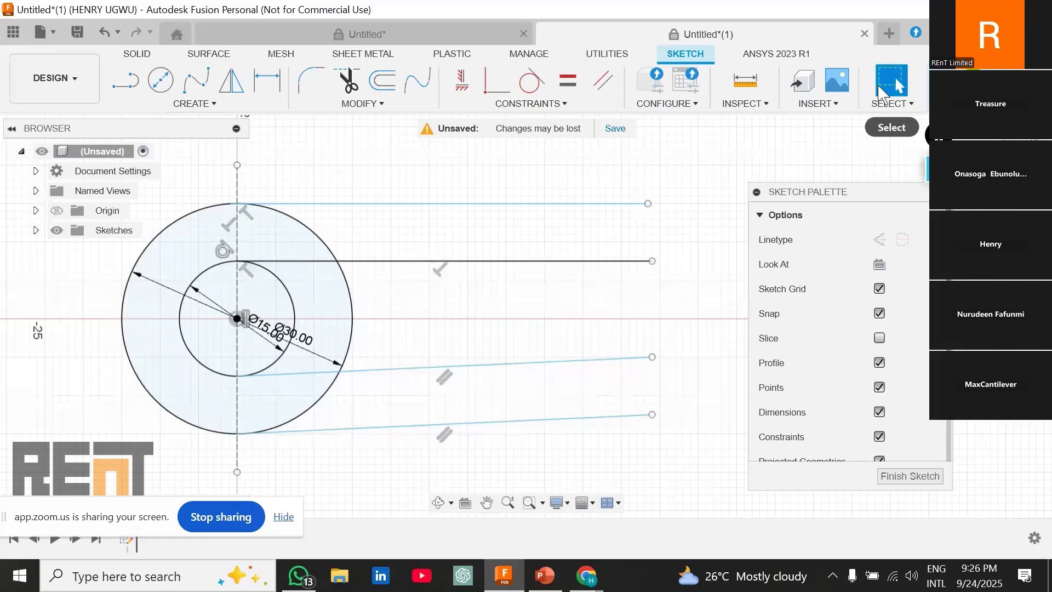
Step: Stretch the two upper lines farther to the right, making the one from the 30 mm circle the longest
mouse_move(613, 261)
mouse_down()
mouse_move(640, 261)
mouse_move(589, 266)
mouse_move(632, 263)
mouse_up()
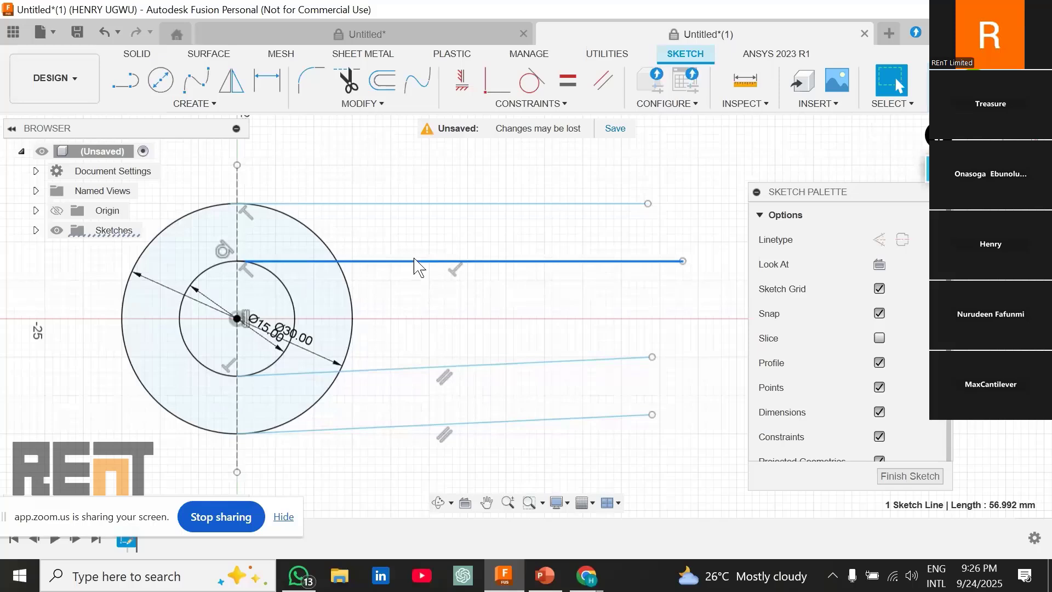
mouse_move(415, 263)
mouse_down()
mouse_move(580, 265)
mouse_move(600, 297)
mouse_up()
drag(588, 209, 607, 214)
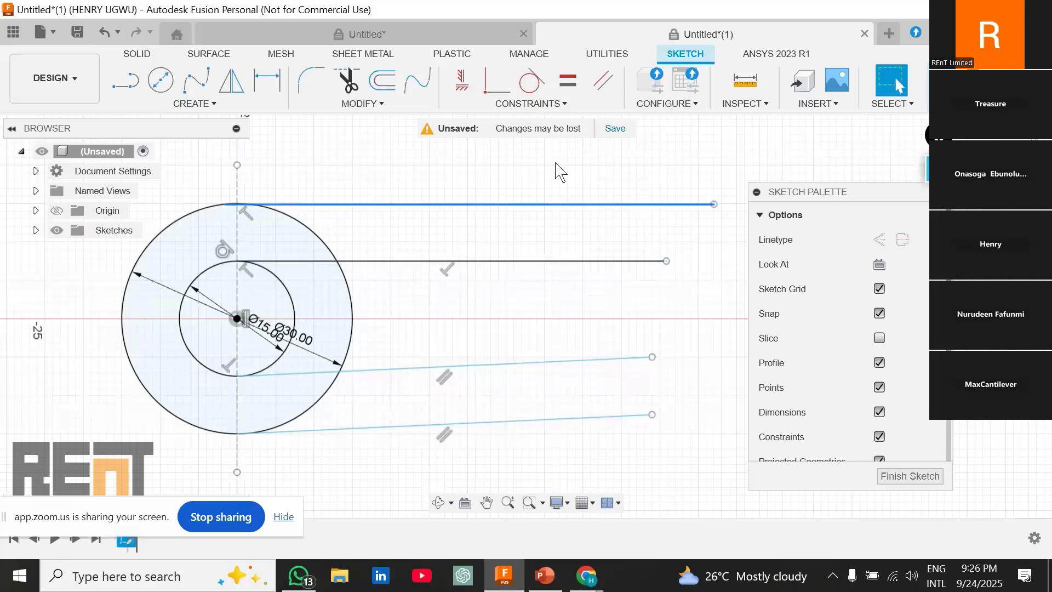
click(555, 162)
scroll(483, 343, down, 2)
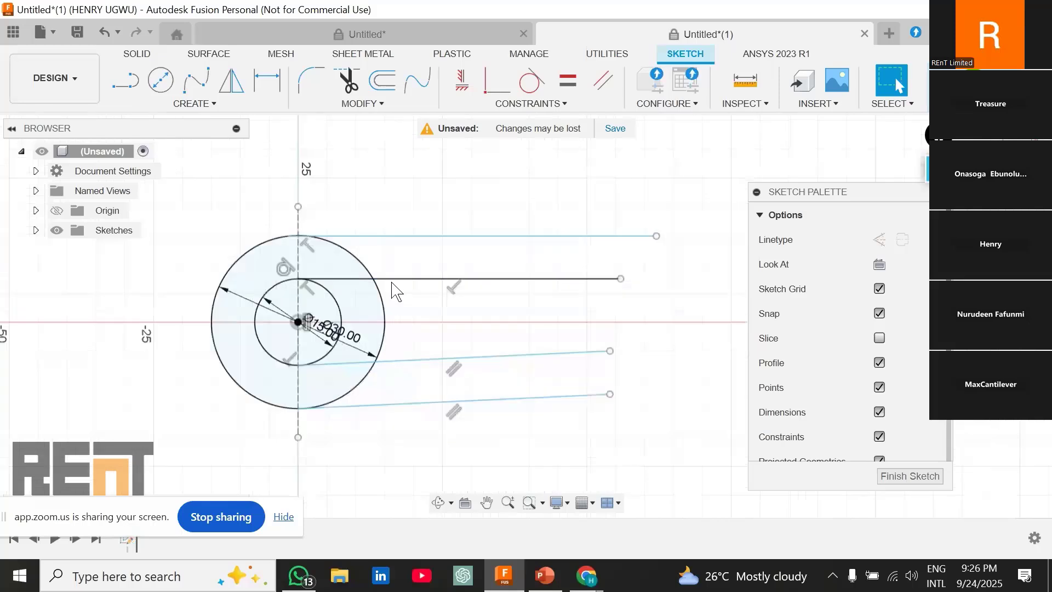
scroll(334, 255, up, 1)
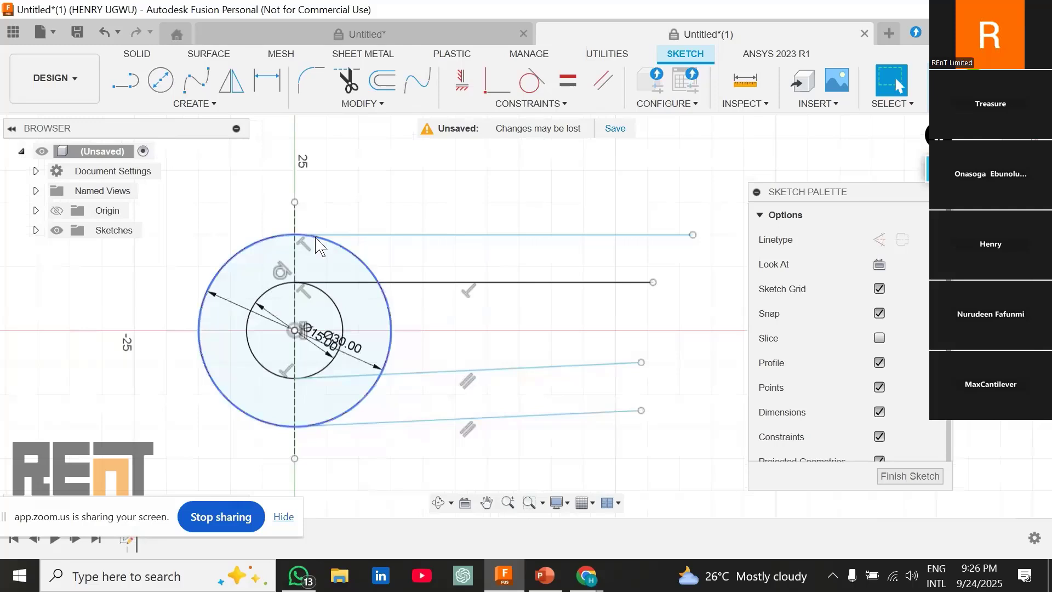
mouse_move(316, 241)
middle_down()
mouse_move(437, 194)
mouse_move(408, 190)
middle_up()
scroll(416, 197, up, 2)
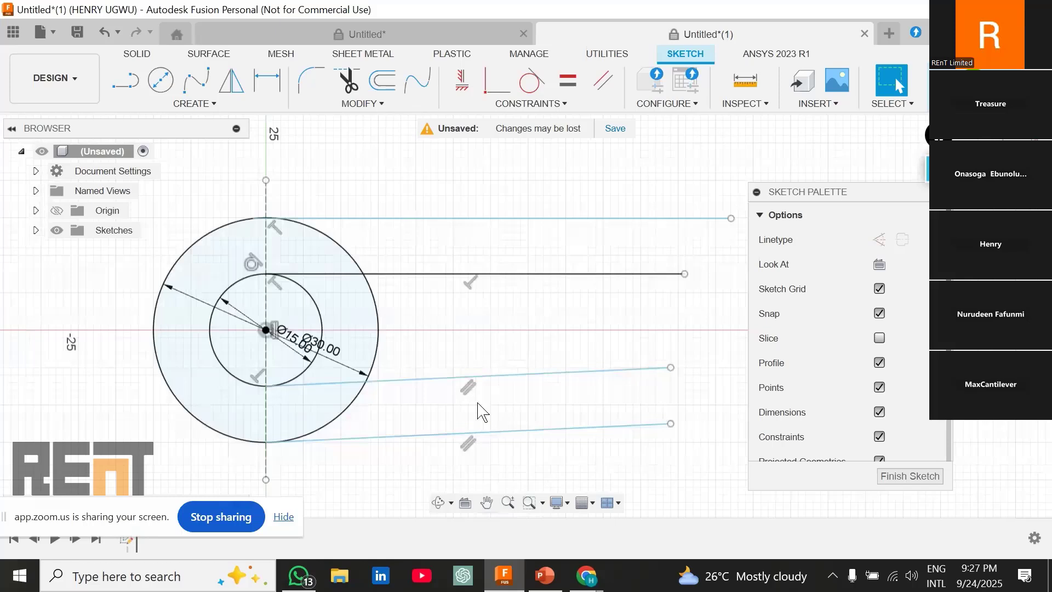
Step: Apply a Horizontal/Vertical constraint to the slightly rising line from the lowest point of the 15 mm circle
click(460, 83)
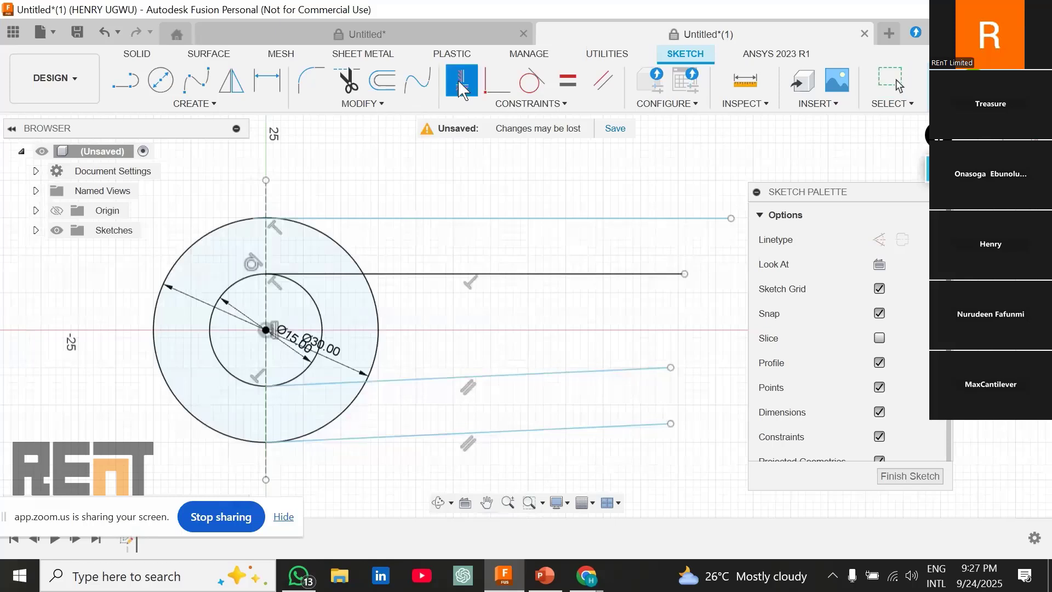
click(500, 105)
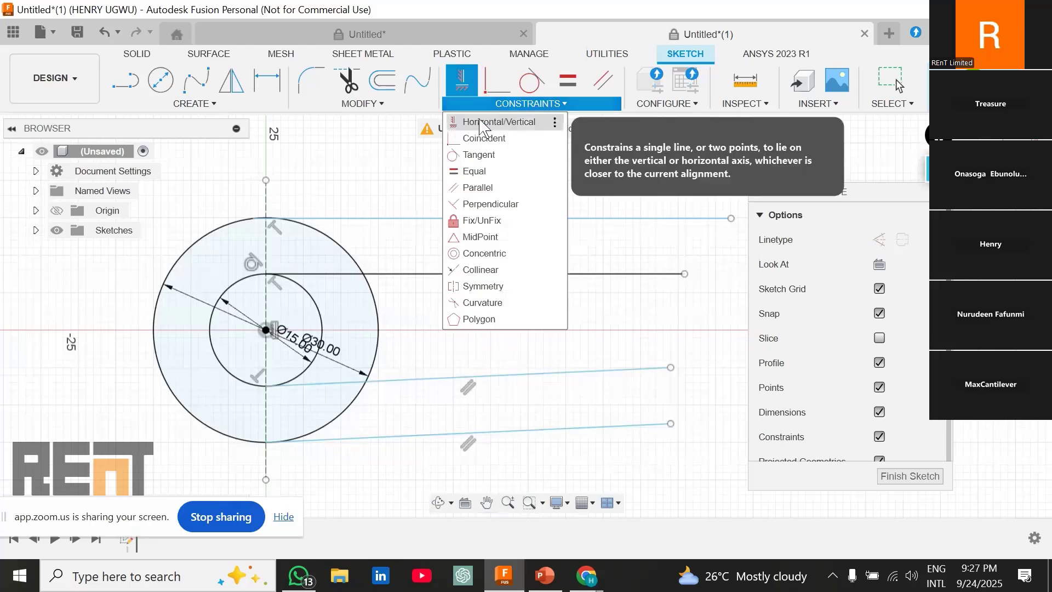
click(504, 122)
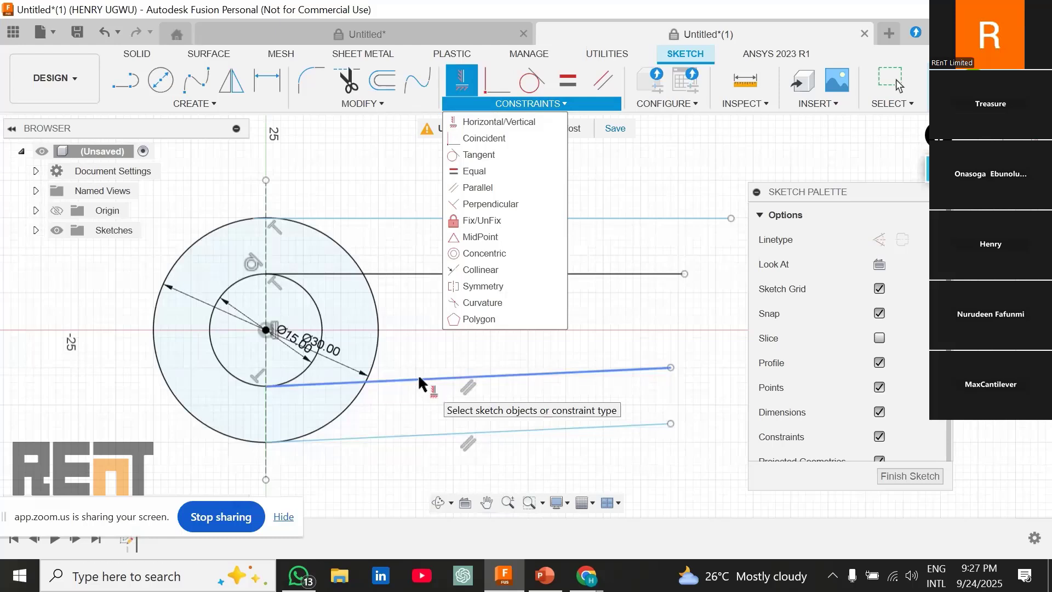
click(420, 379)
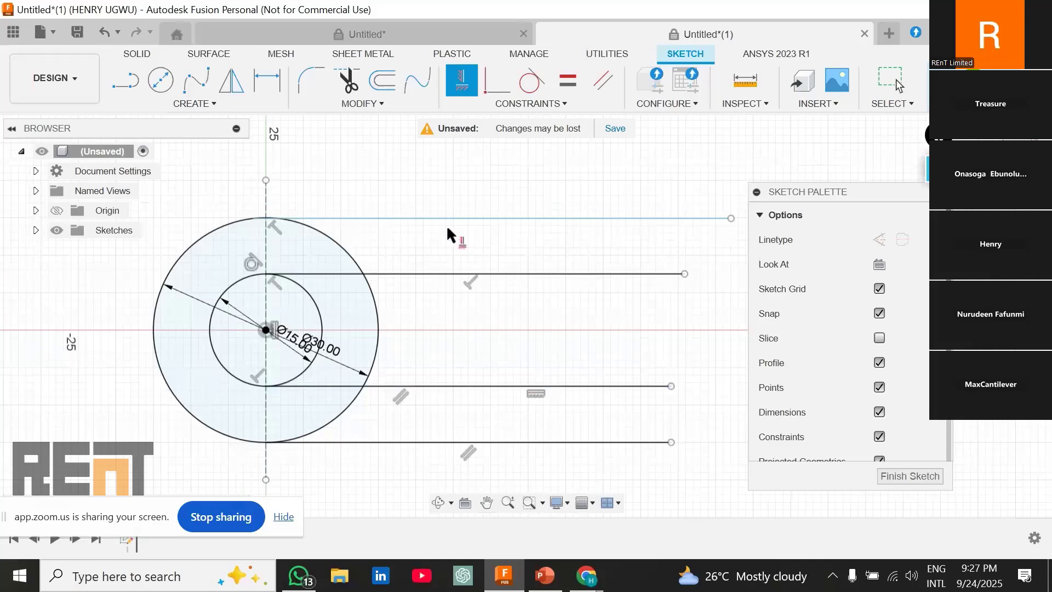
Step: Try to apply the Horizontal/Vertical constraint to the uppermost line
click(463, 218)
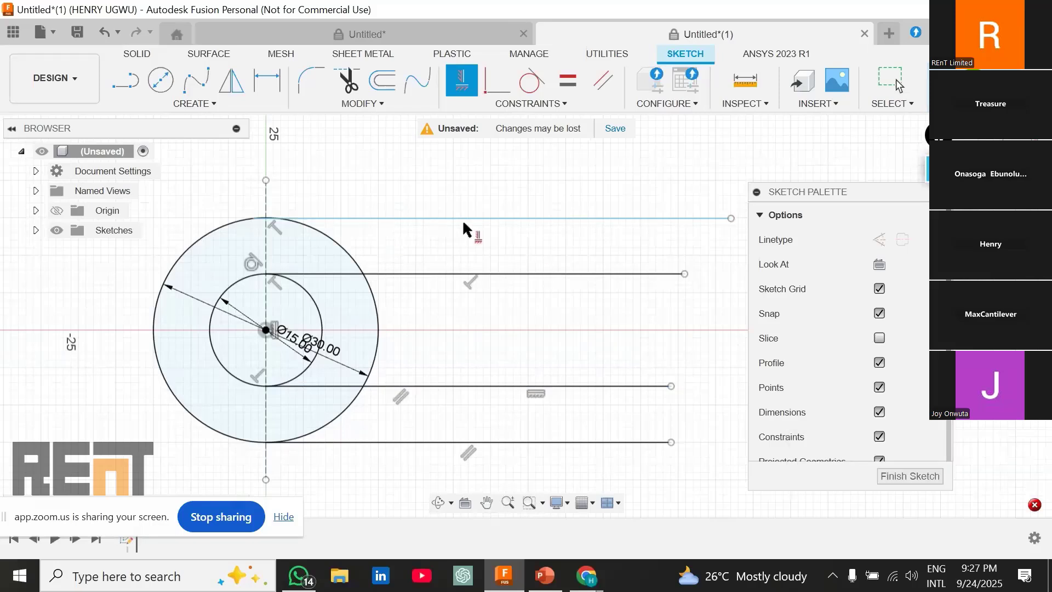
click(526, 109)
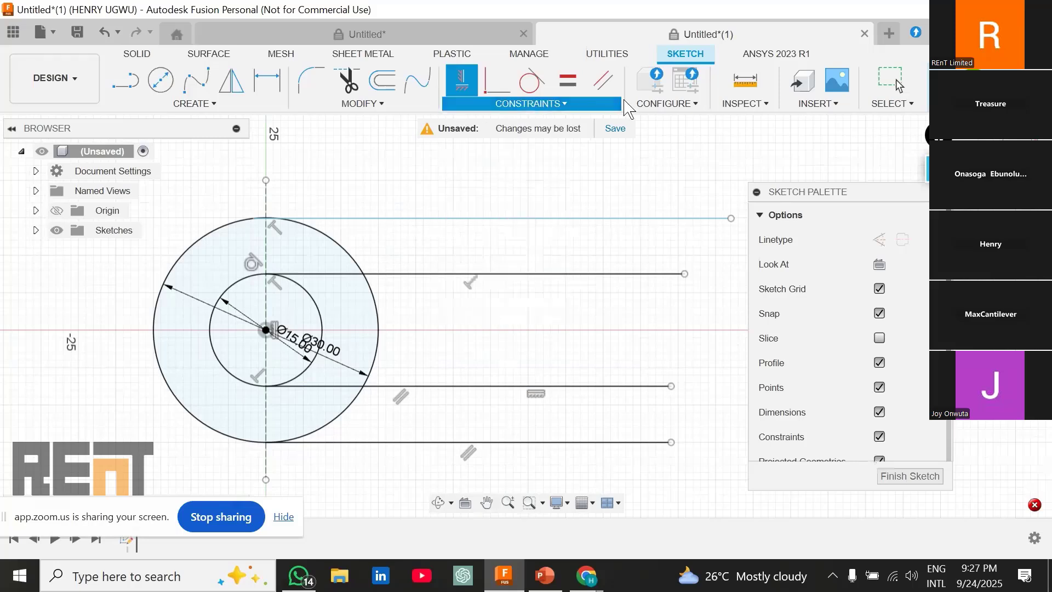
click(891, 79)
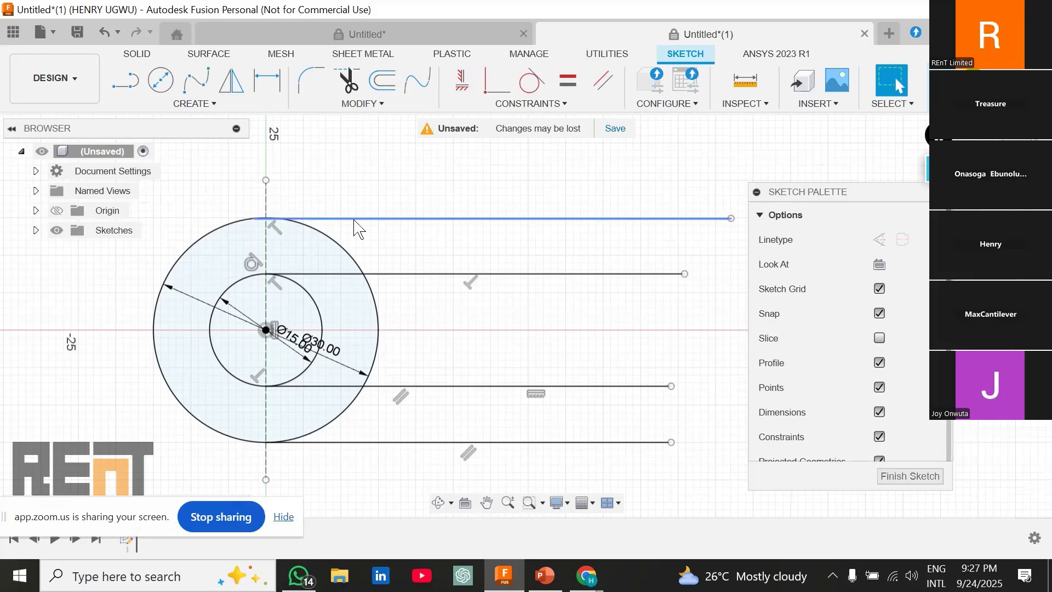
Step: Delete the perpendicular constraint between the uppermost line and the vertical construction line
scroll(274, 241, down, 1)
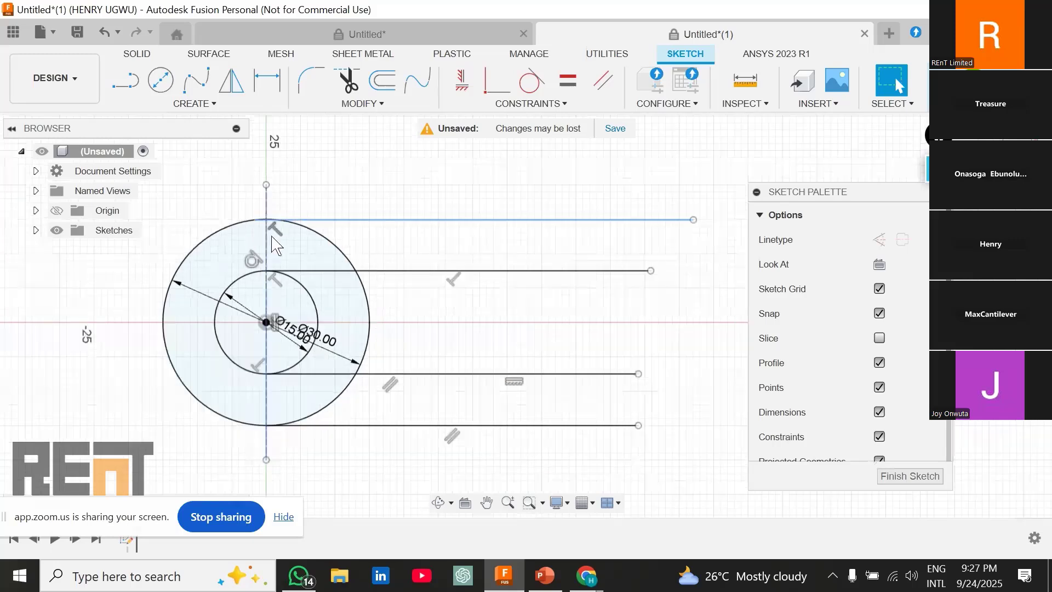
scroll(274, 241, up, 2)
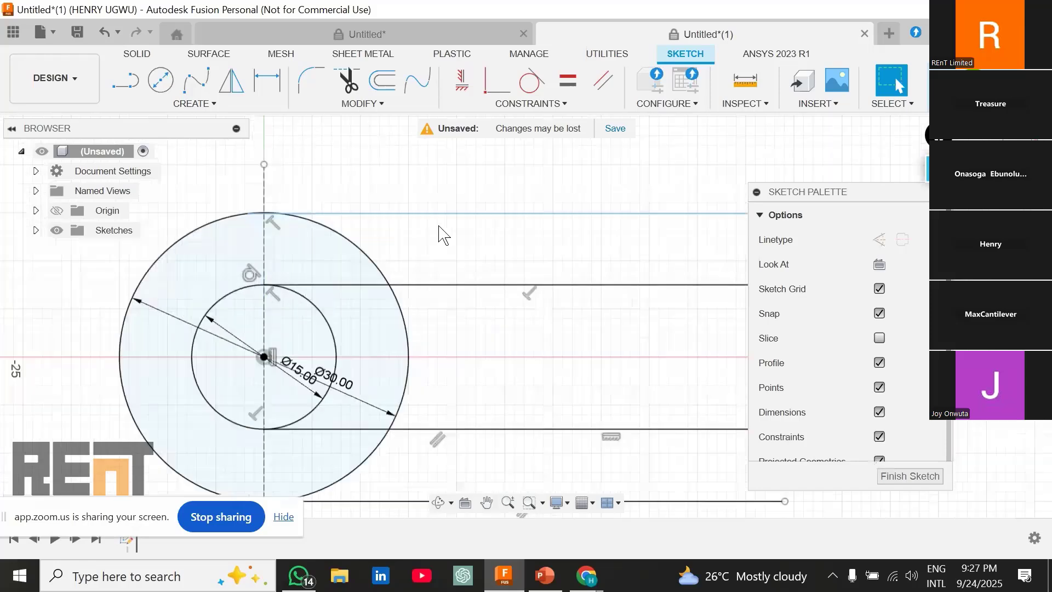
scroll(320, 331, down, 2)
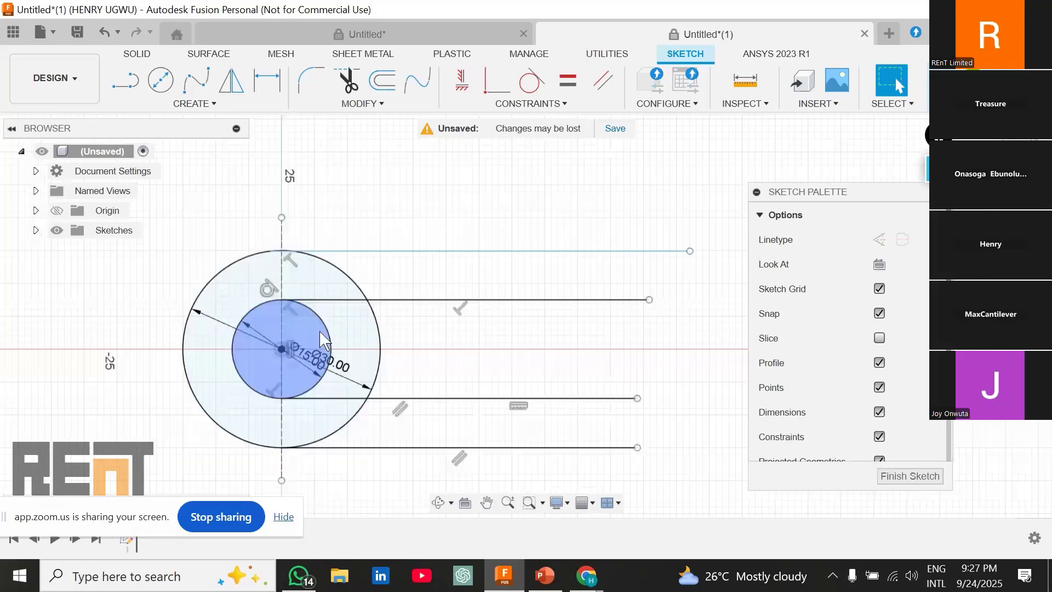
middle_drag(321, 331, 314, 294)
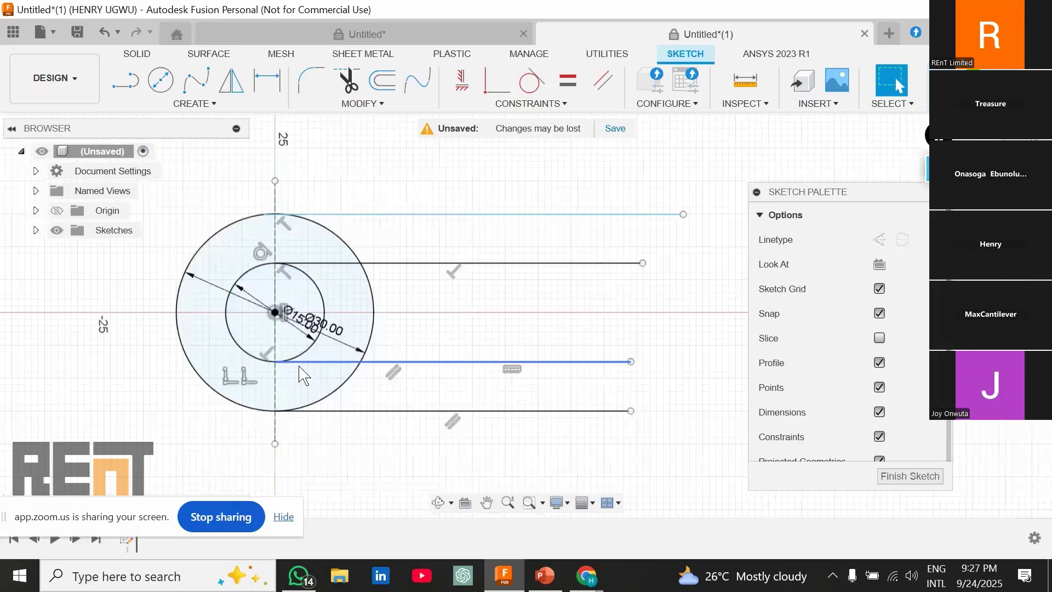
scroll(301, 376, up, 2)
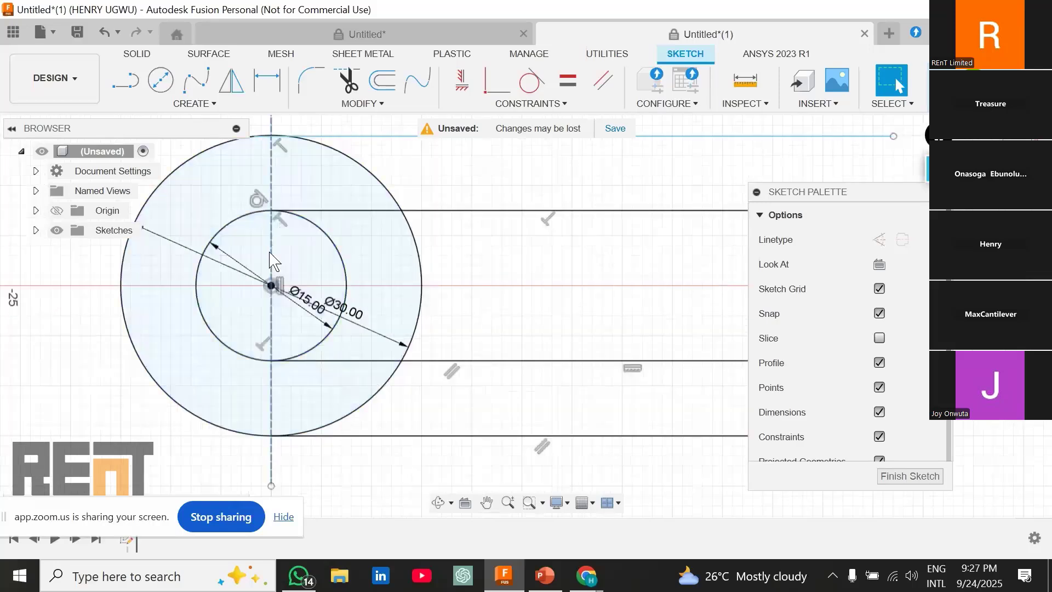
scroll(271, 260, down, 1)
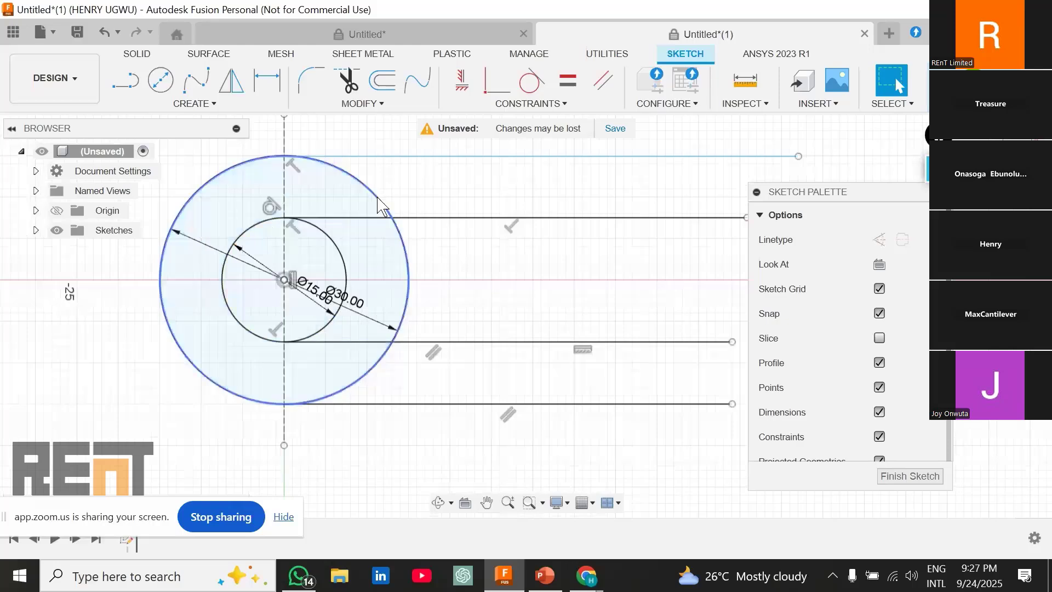
scroll(382, 207, down, 2)
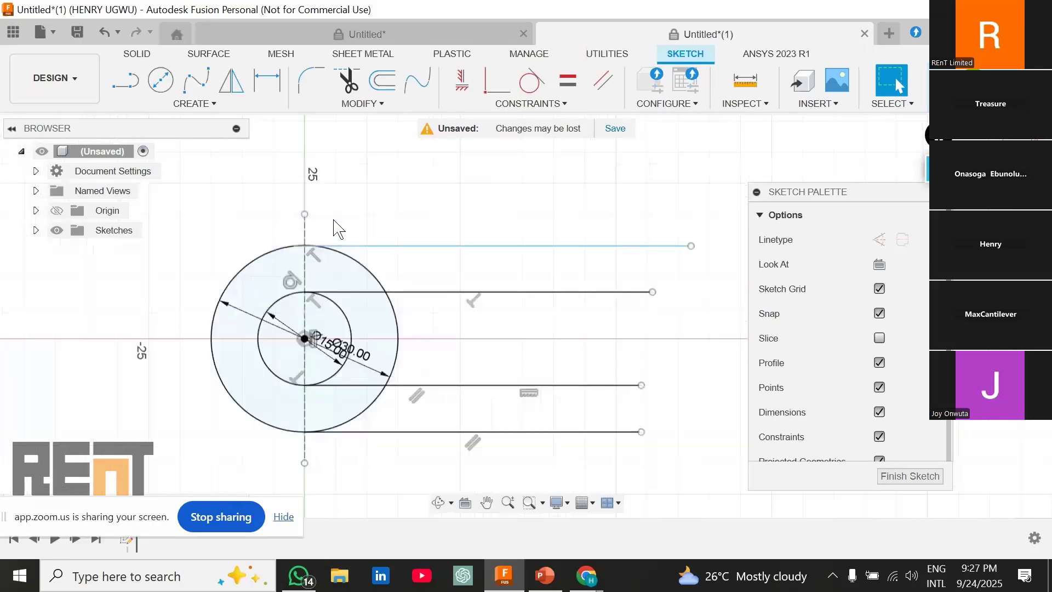
scroll(338, 226, up, 3)
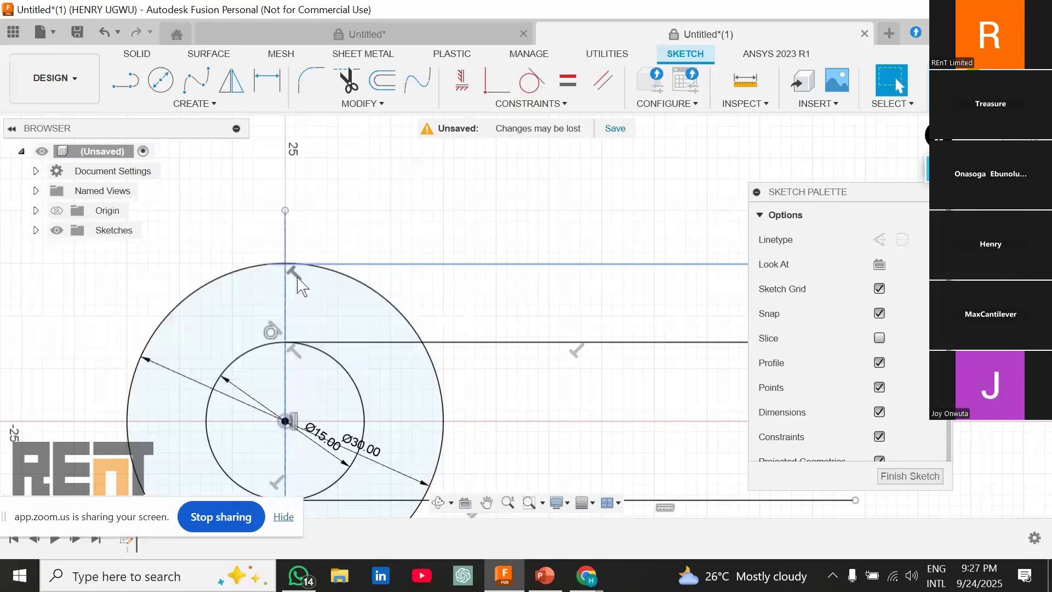
scroll(298, 282, up, 7)
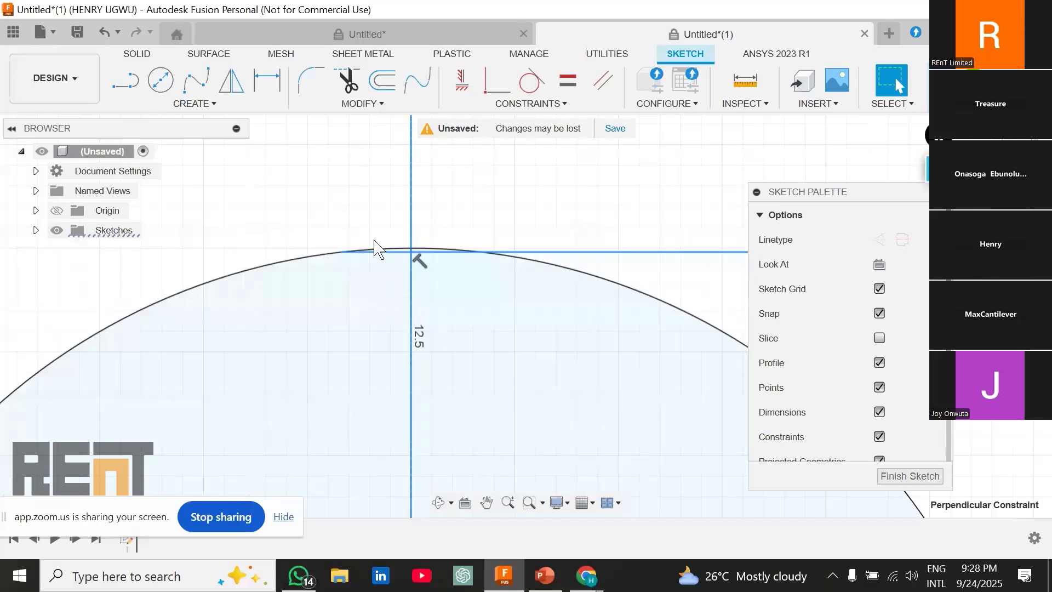
click(443, 272)
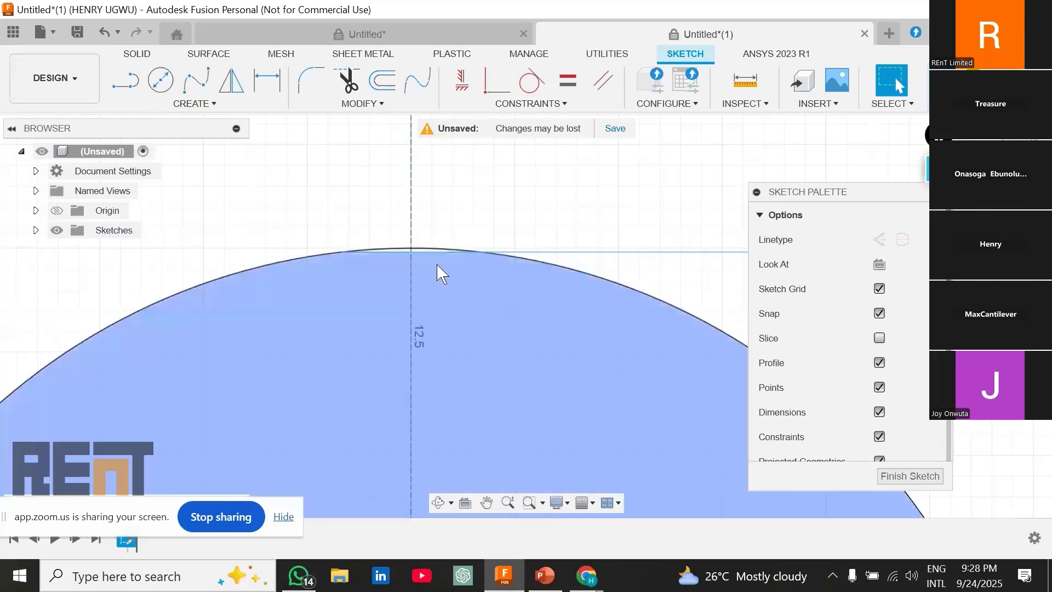
Step: Make the uppermost line tangent to the 30 mm circle and constrain it horizontal
scroll(447, 266, down, 5)
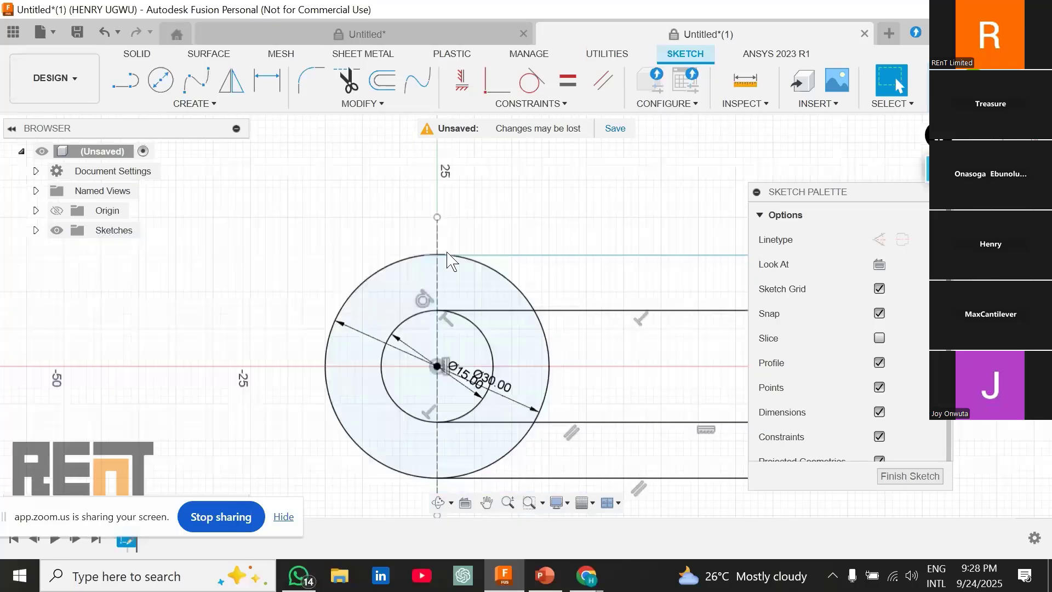
scroll(447, 253, down, 4)
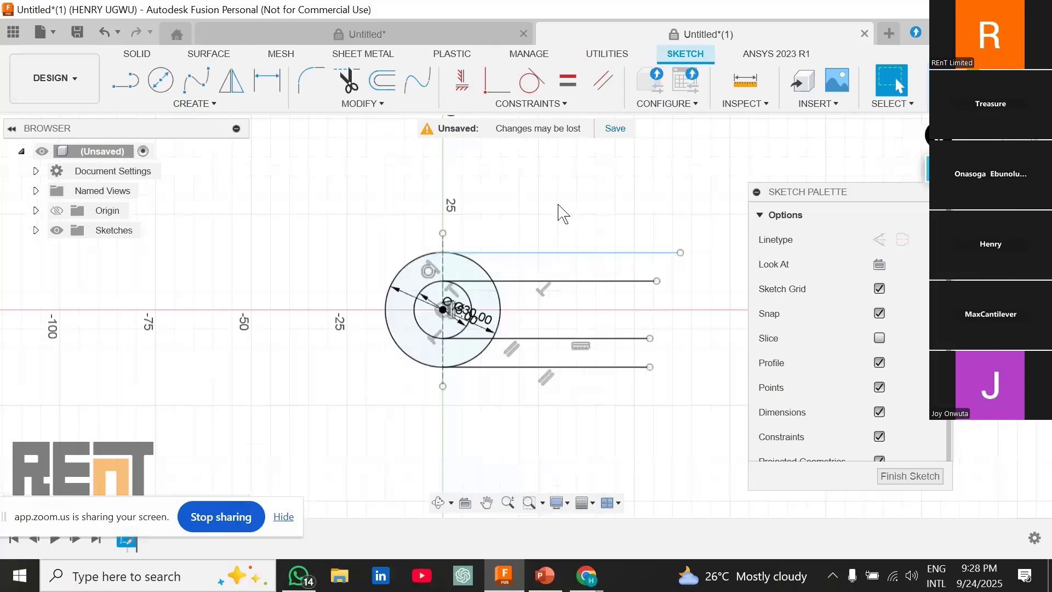
scroll(506, 236, up, 3)
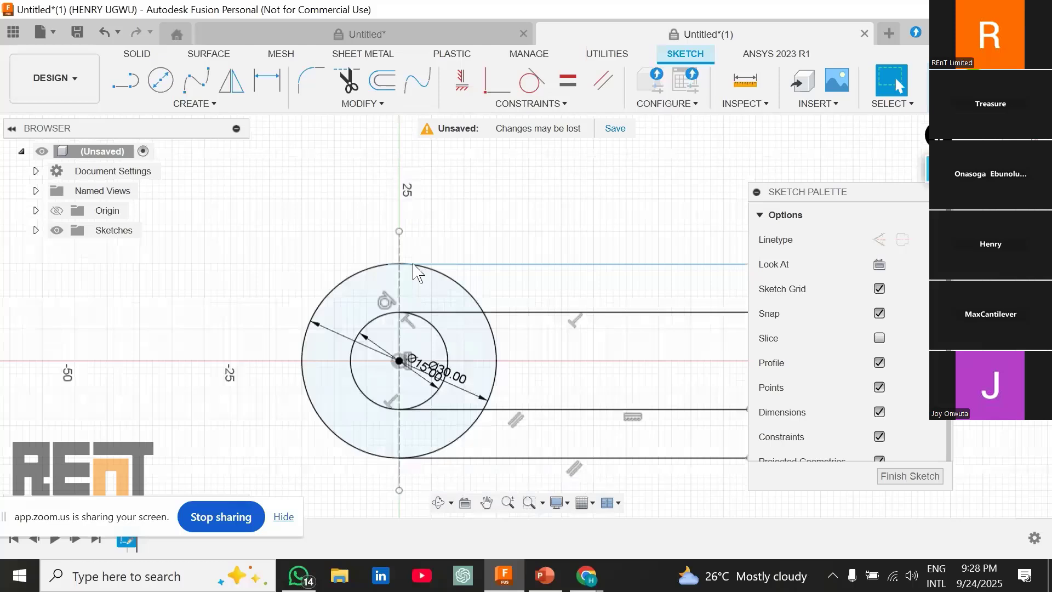
scroll(554, 258, down, 5)
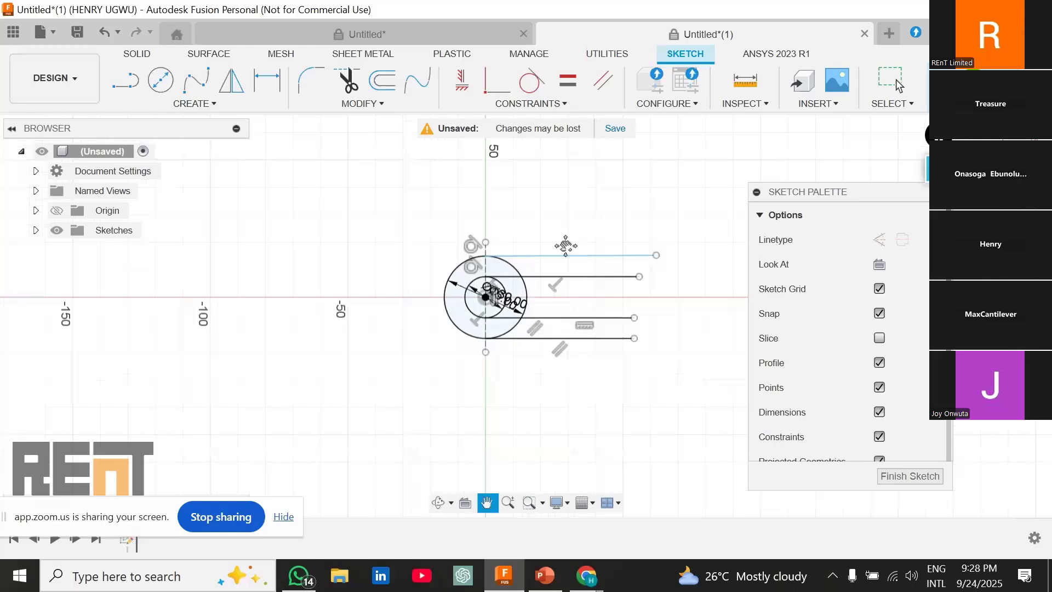
middle_drag(566, 246, 501, 233)
scroll(486, 241, up, 3)
click(485, 241)
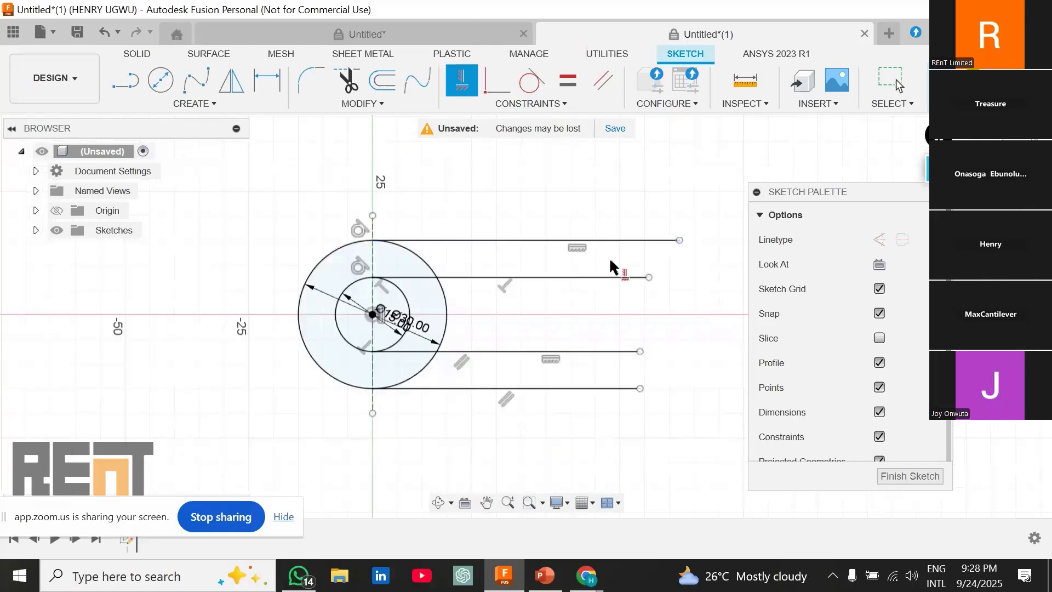
scroll(582, 250, down, 2)
middle_drag(581, 248, 479, 247)
scroll(480, 247, up, 1)
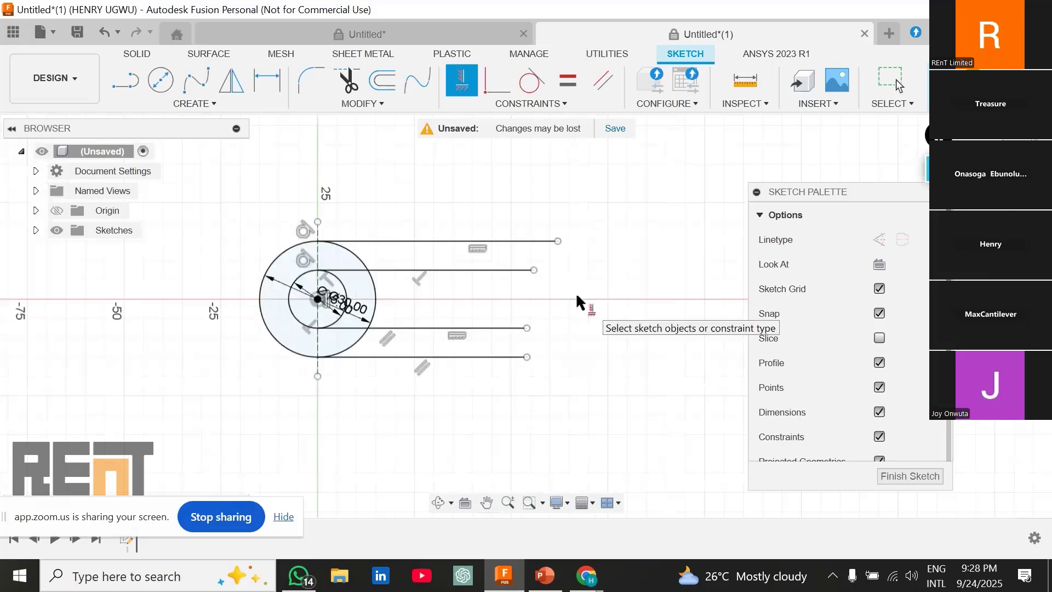
click(885, 82)
Step: Draw a vertical line about 50 mm long across the four horizontal lines beside the circles, then switch to the Fixture Block drawing in PowerPoint
key(l)
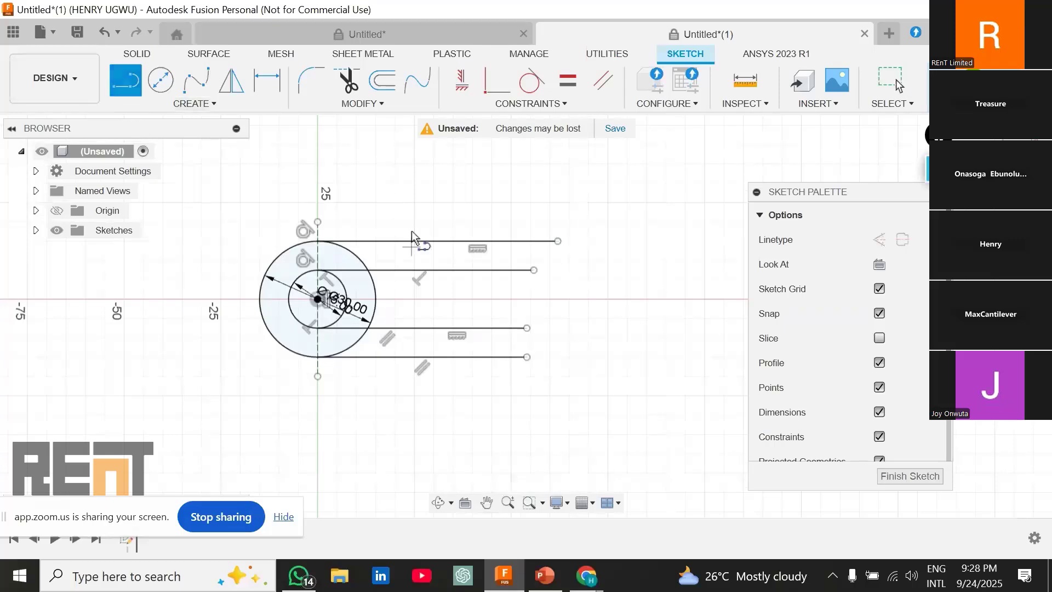
click(415, 202)
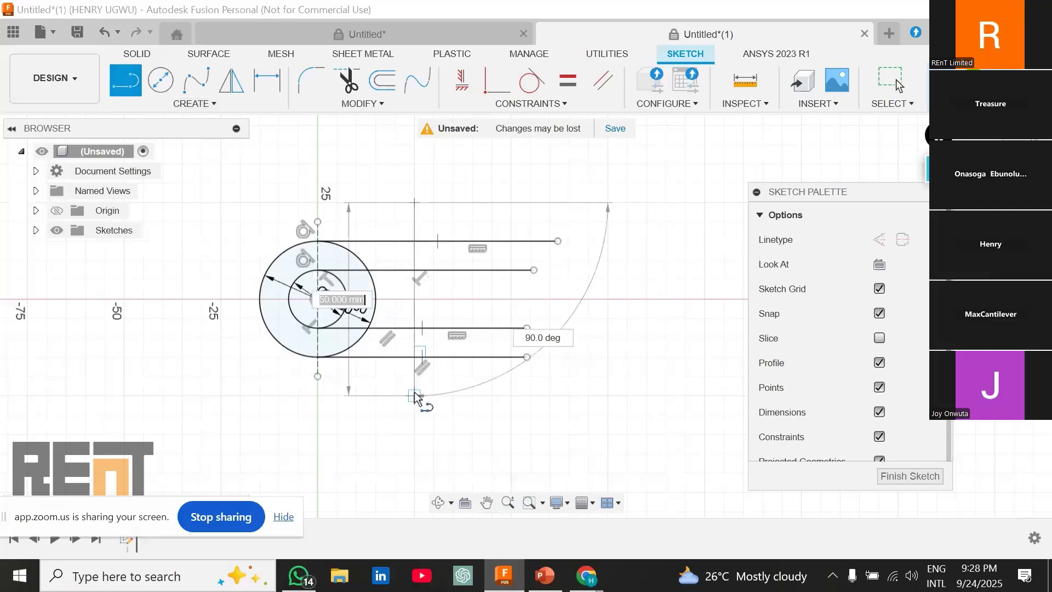
click(415, 396)
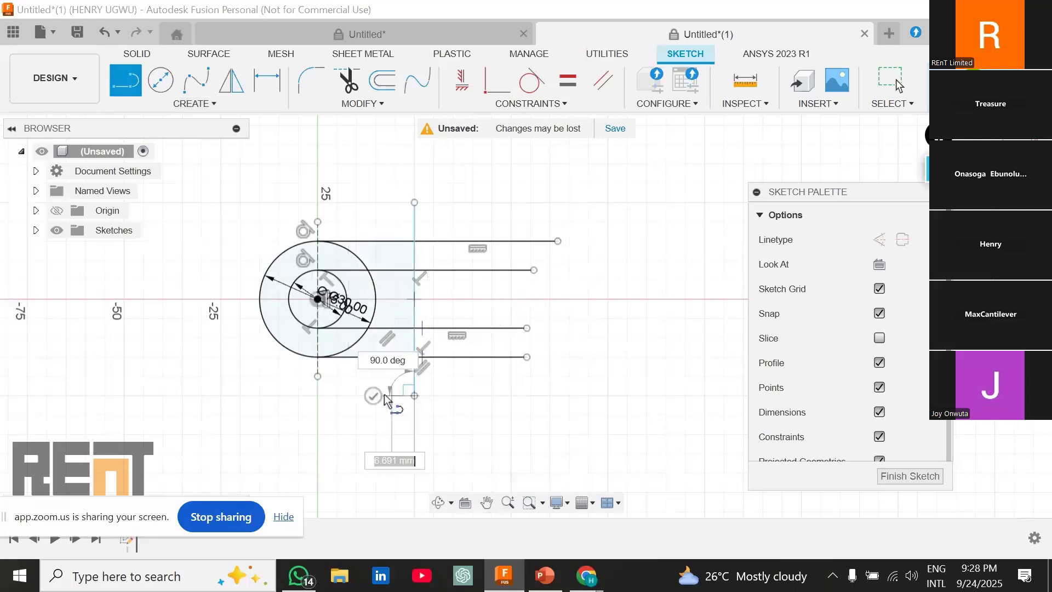
click(373, 395)
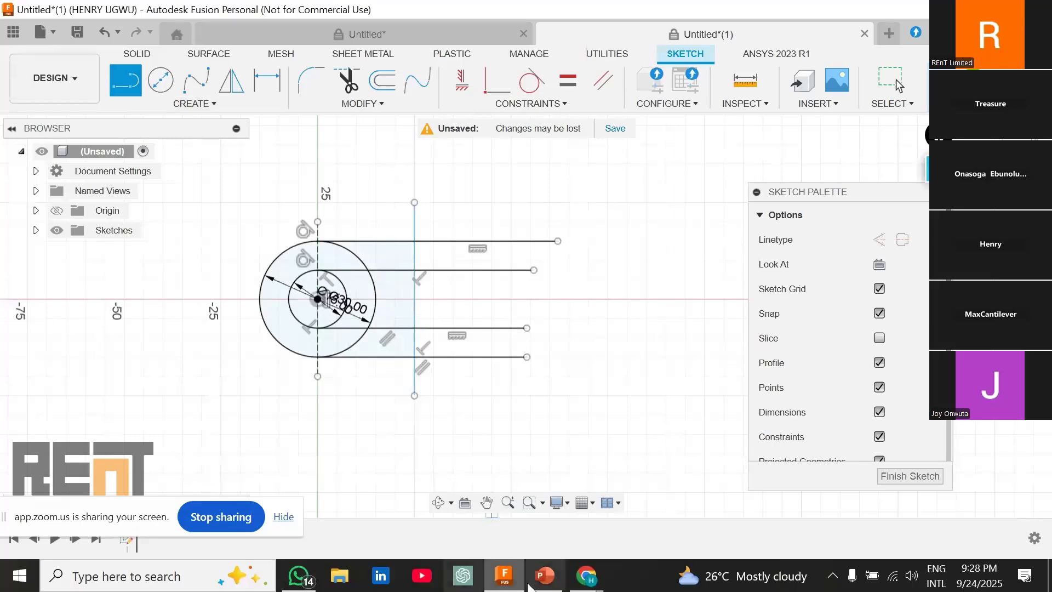
click(530, 584)
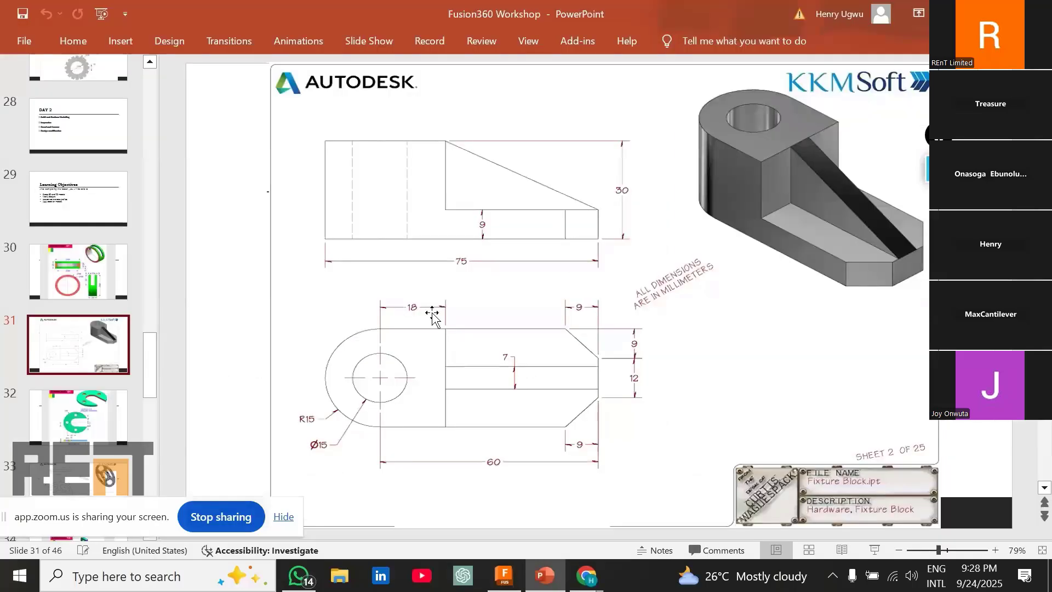
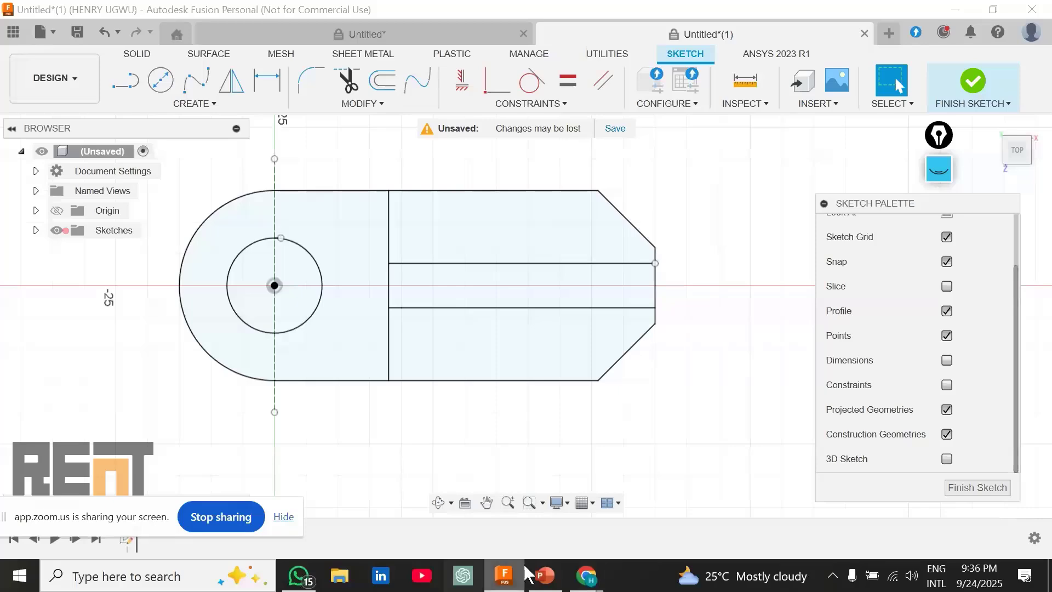
Step: Switch to the Zoom meeting in Chrome and examine the unread messages in the meeting group chat
mouse_move(595, 582)
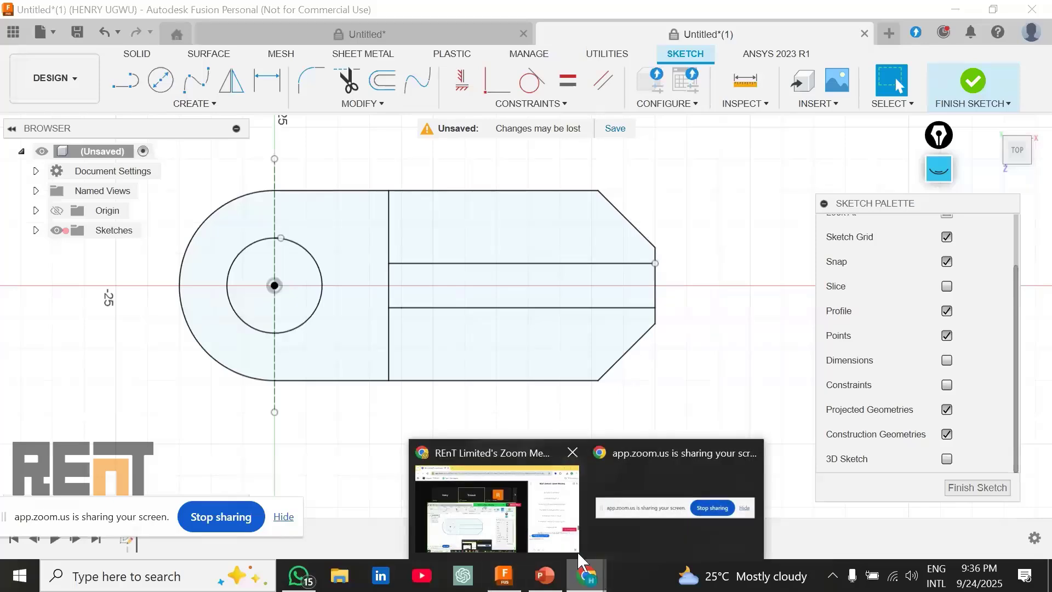
click(553, 526)
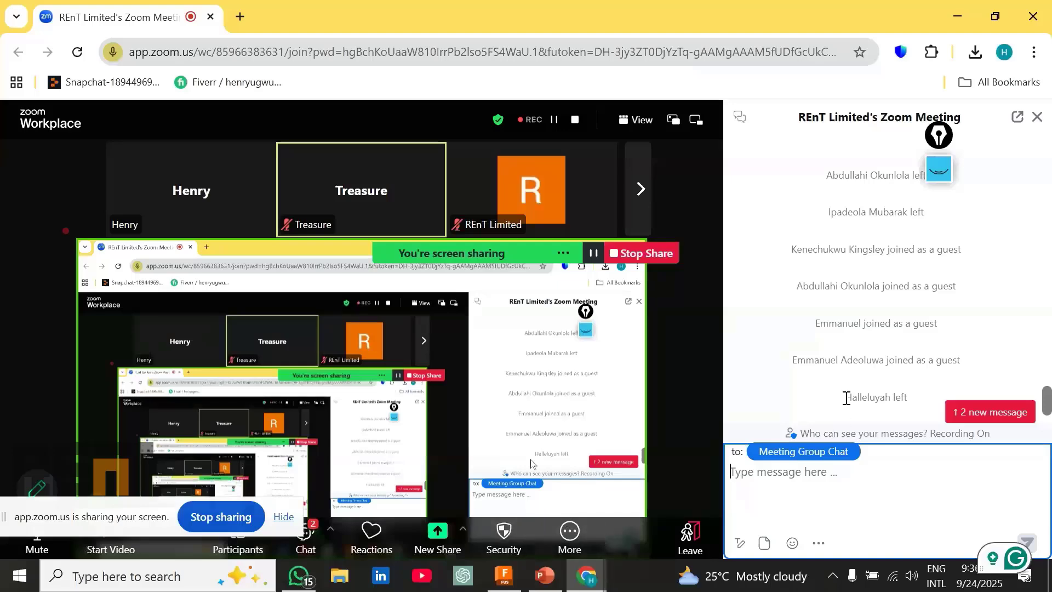
click(318, 535)
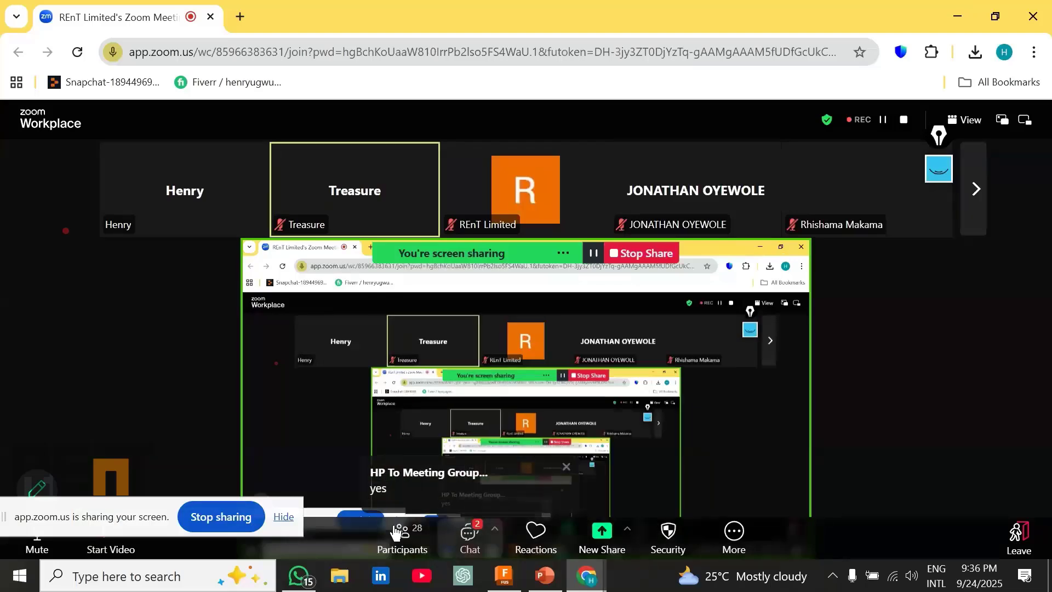
click(477, 542)
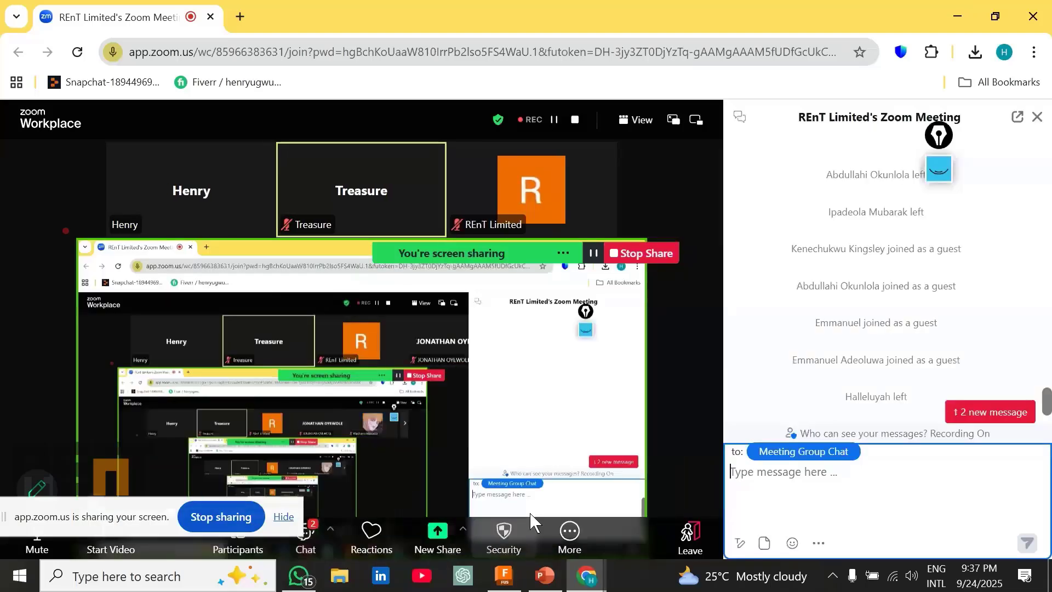
click(1047, 419)
click(989, 416)
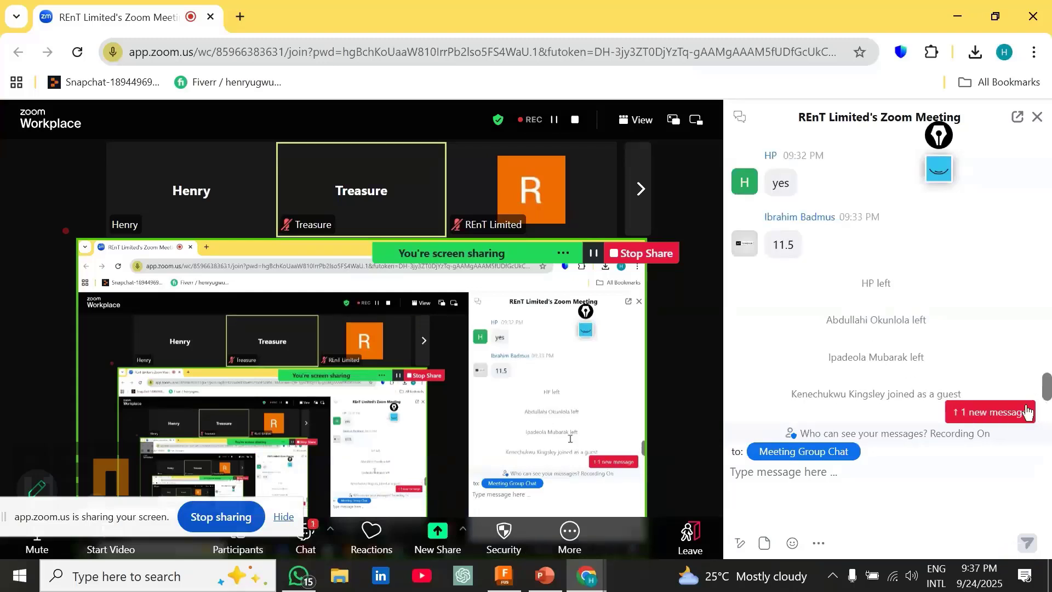
click(1014, 417)
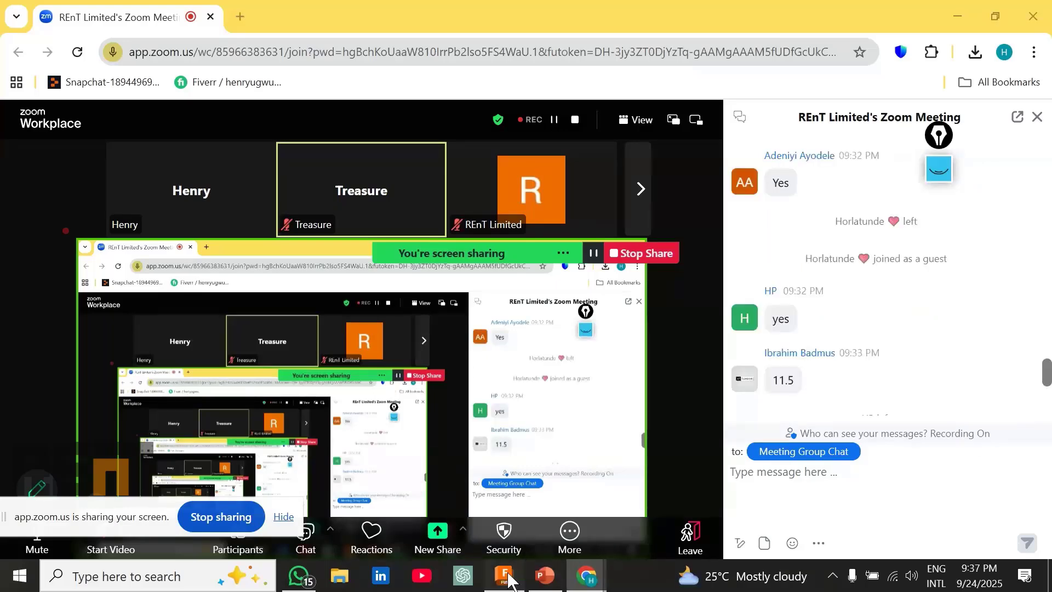
Step: Return to the Fusion sketch and switch to the Fixture Block drawing in PowerPoint to compare the plan view
click(507, 577)
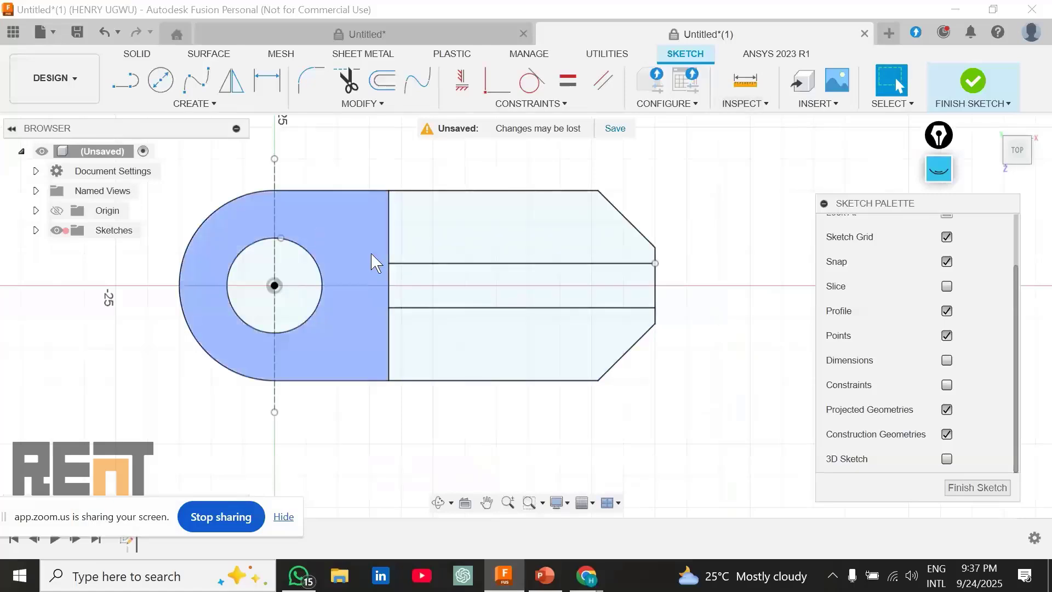
click(544, 576)
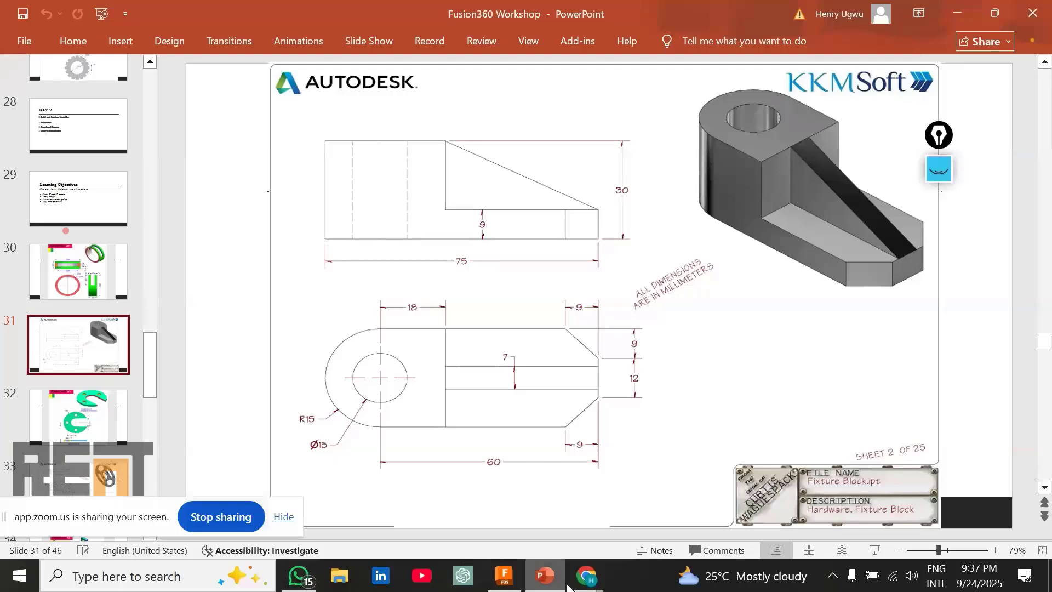
Step: Switch to Fusion 360, finish the fixture block sketch and show it in the home isometric view
click(496, 579)
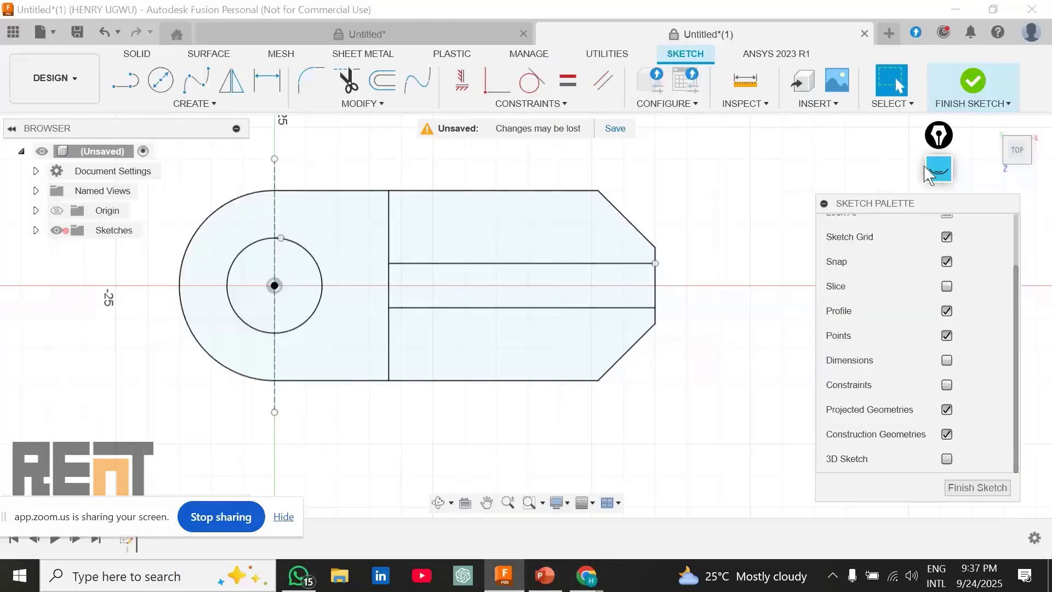
click(973, 83)
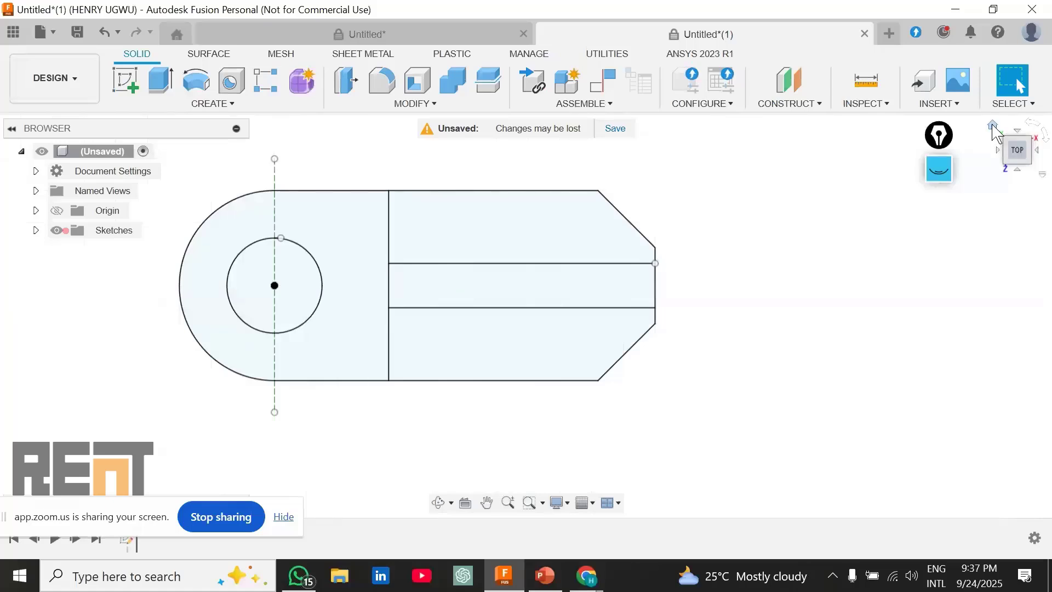
click(994, 127)
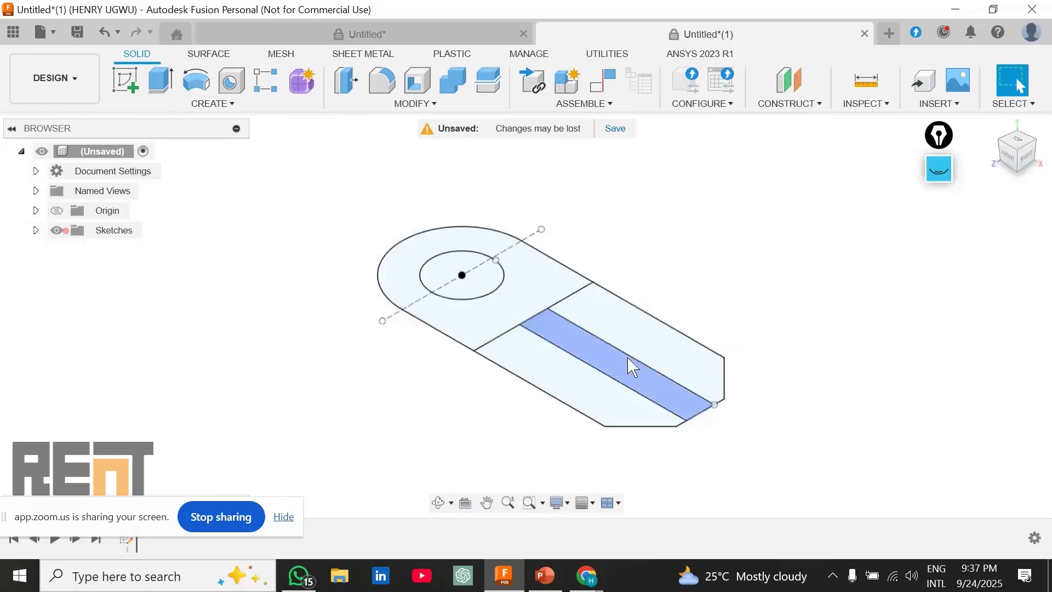
scroll(628, 359, down, 1)
middle_drag(628, 359, 582, 350)
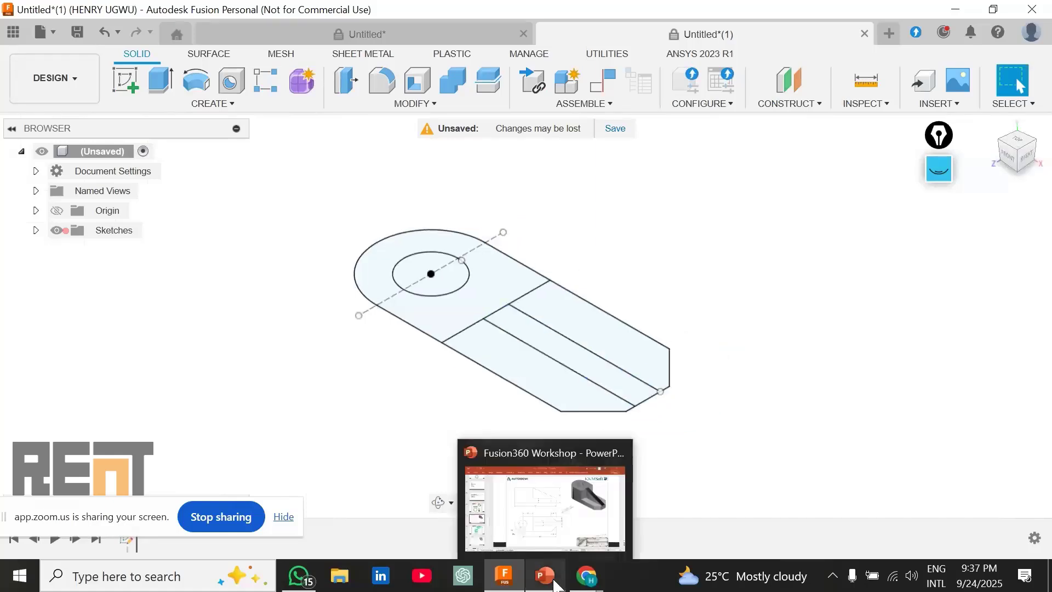
Step: Check the drawing in PowerPoint, return to Fusion 360 and extrude the rounded end around the hole and the central rib strip 30 mm as a new body
click(555, 585)
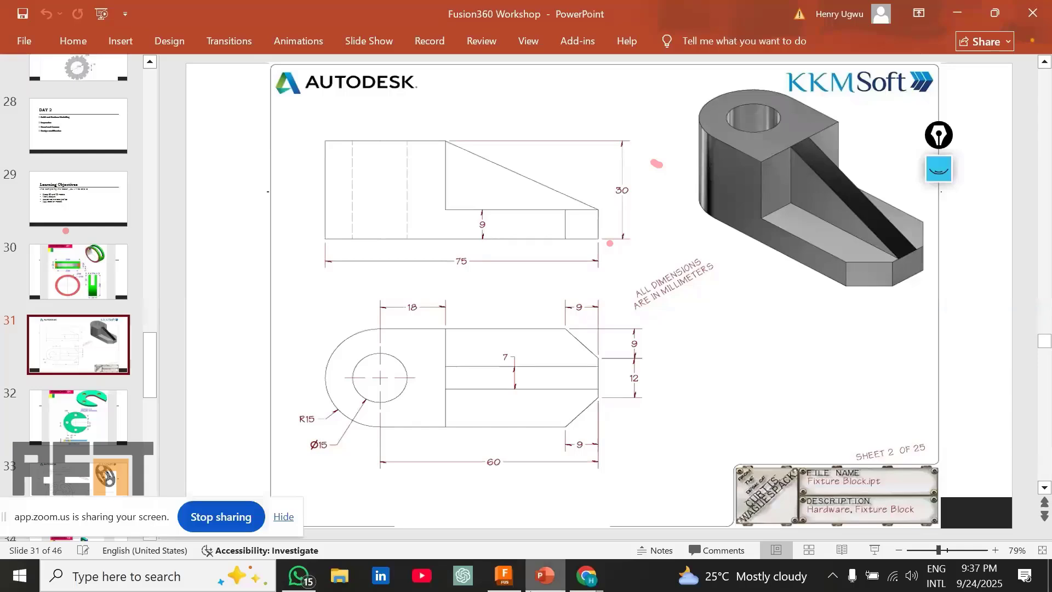
click(504, 575)
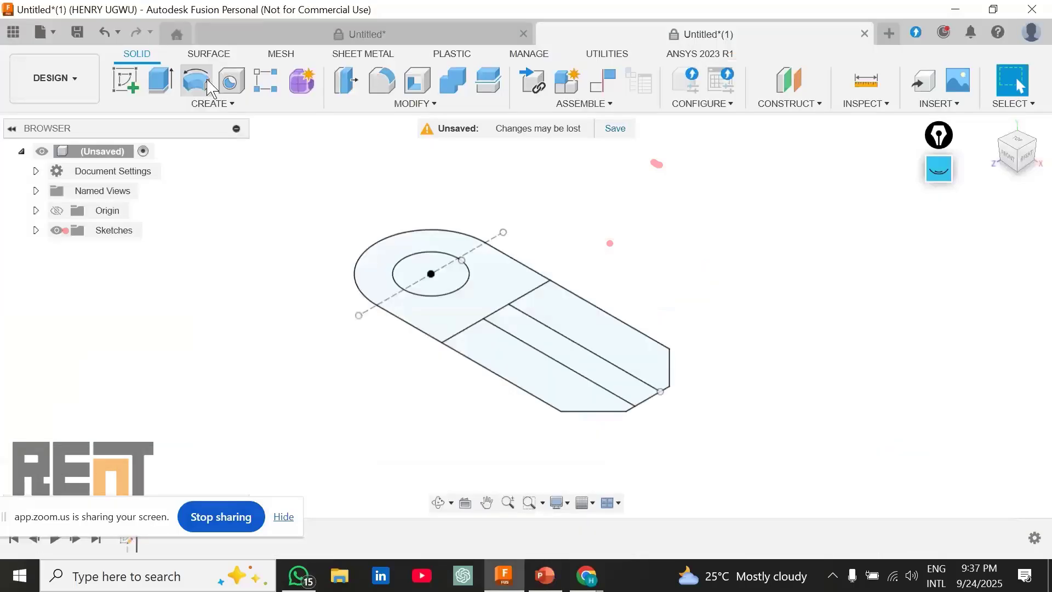
click(213, 103)
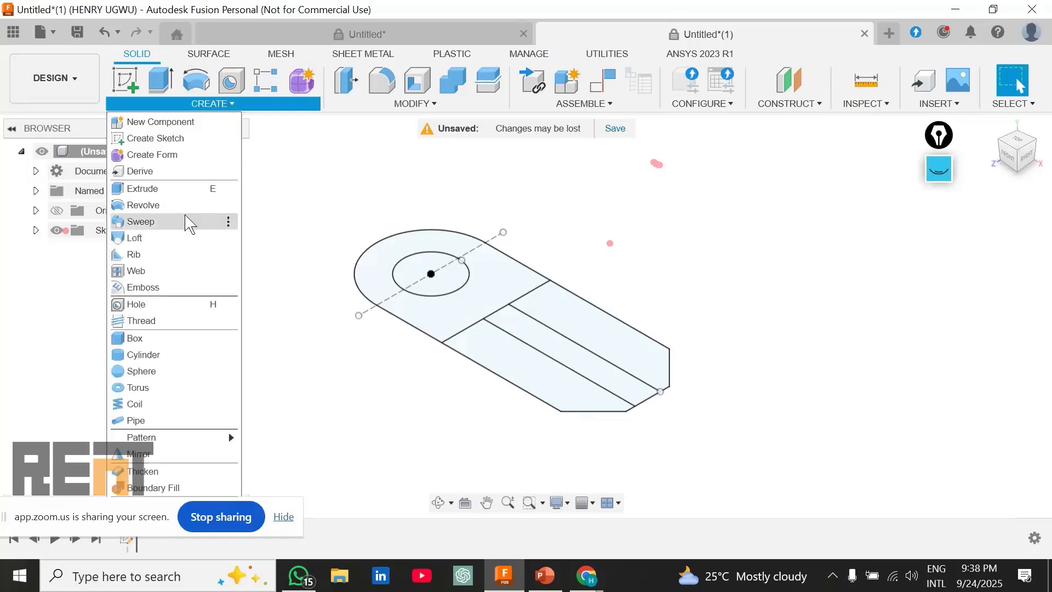
key(Escape)
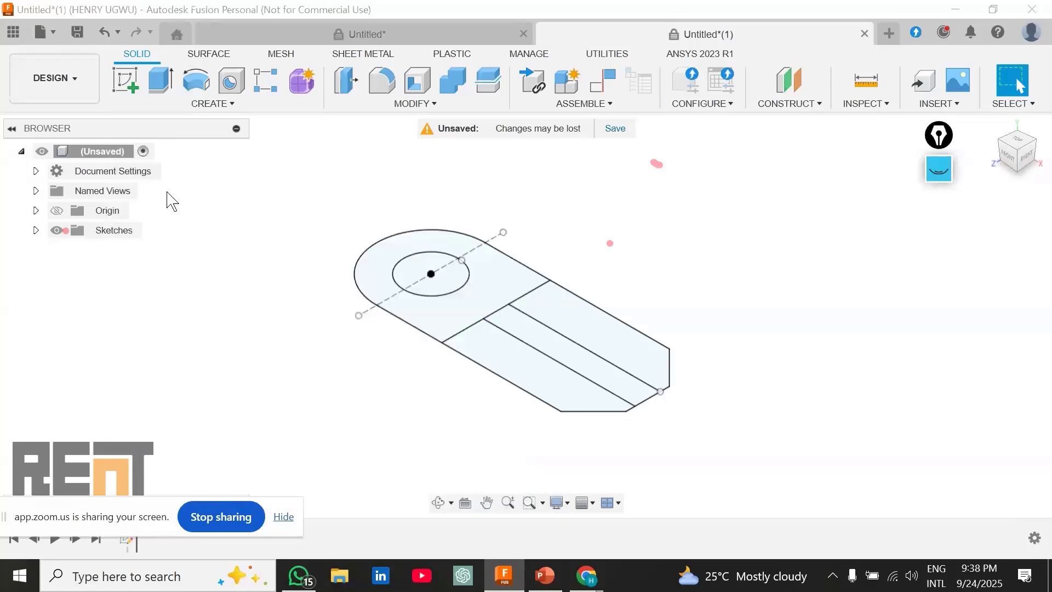
key(e)
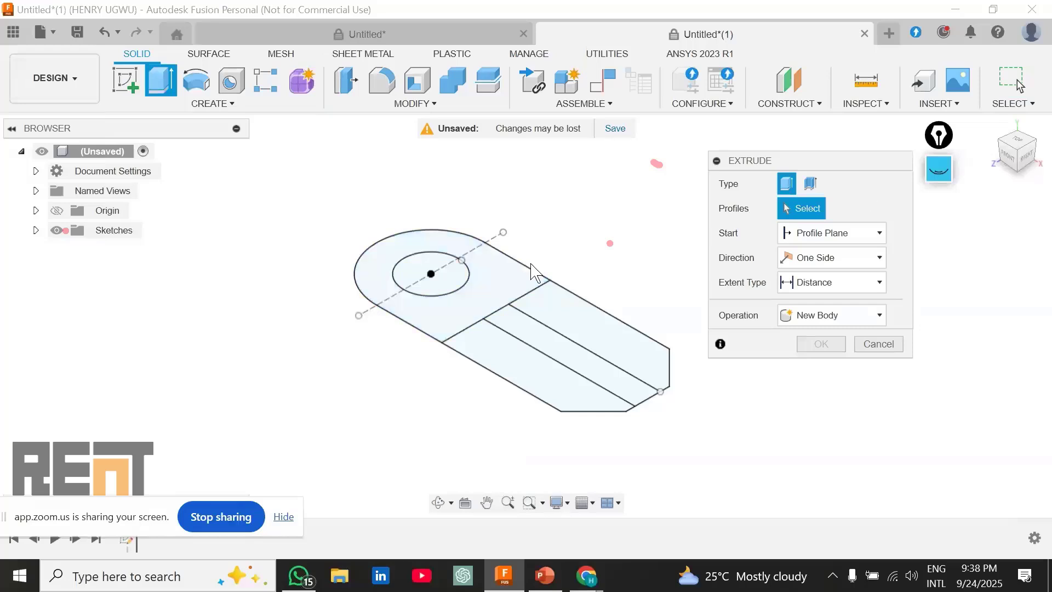
click(534, 271)
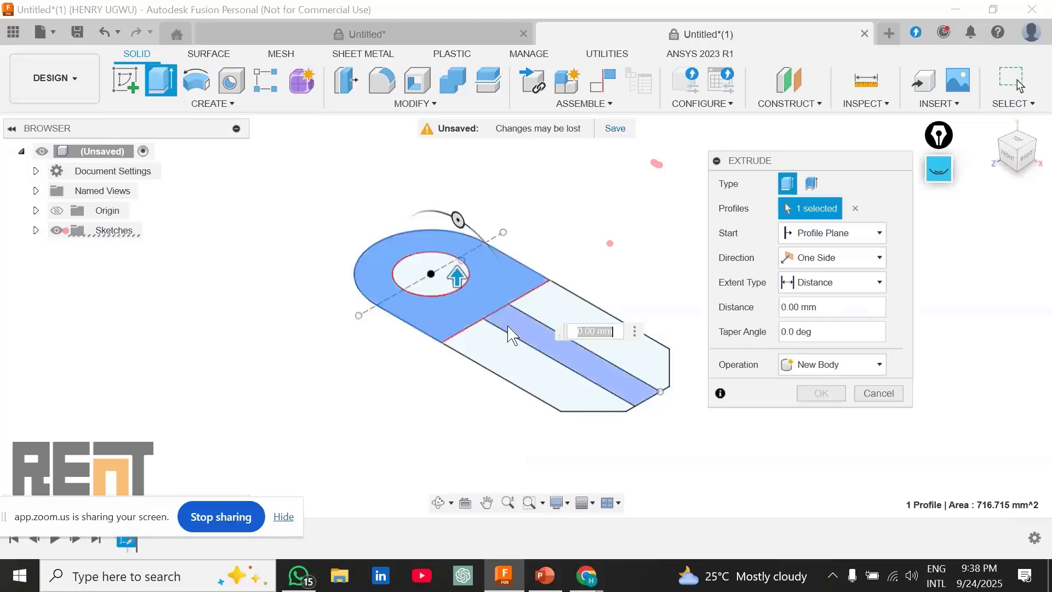
click(543, 339)
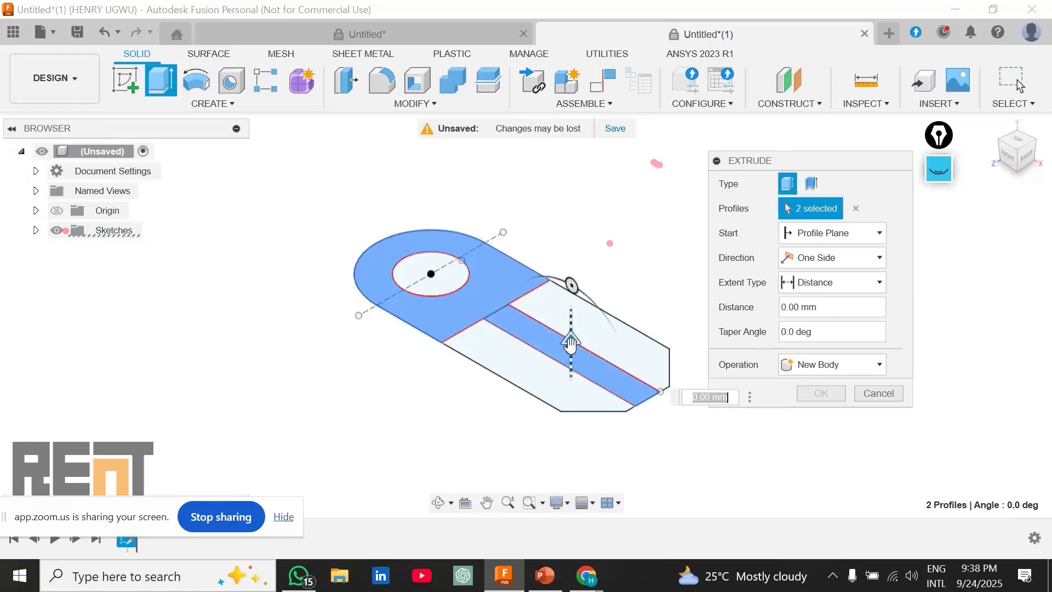
drag(571, 343, 570, 258)
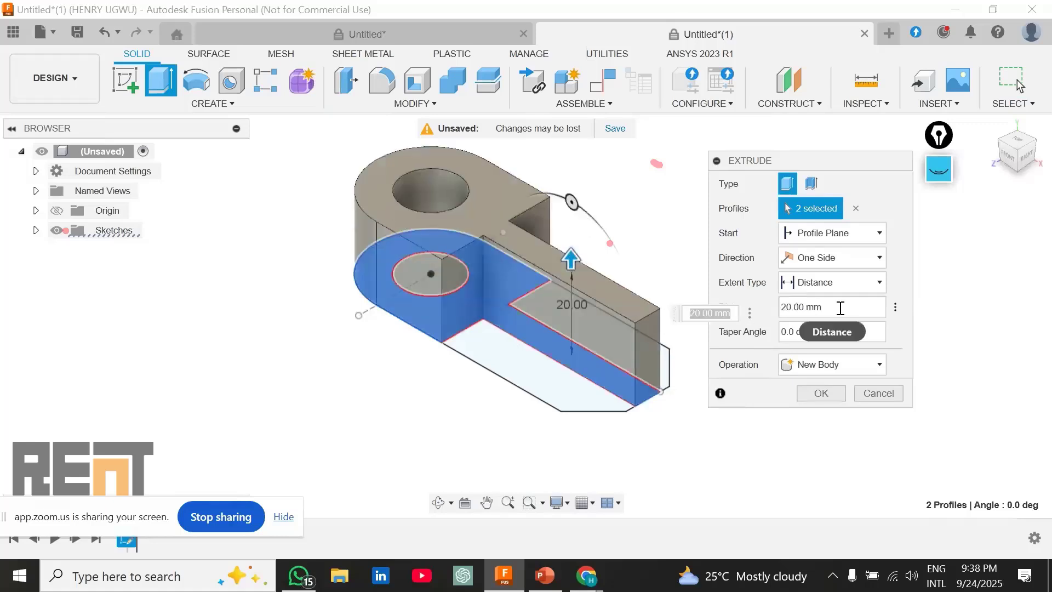
drag(841, 308, 781, 304)
text(30)
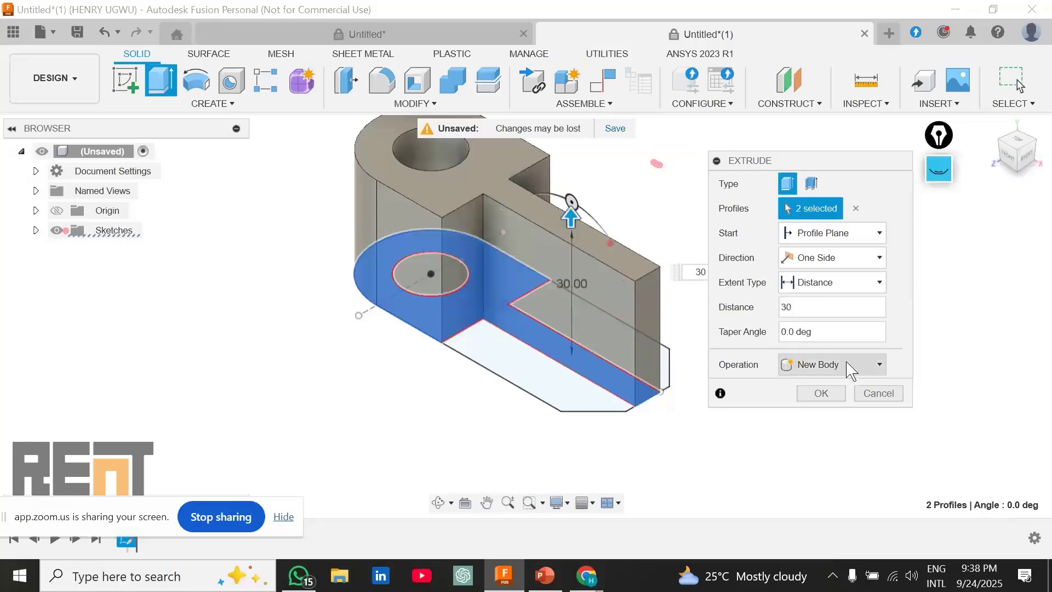
click(832, 399)
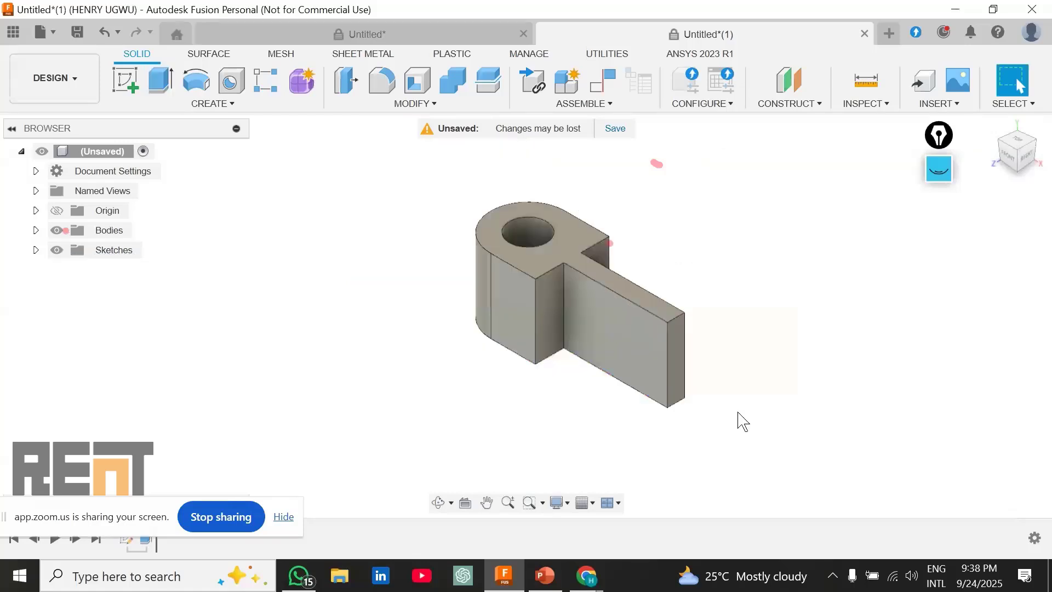
Step: Expand the sketches of the design and make Sketch1 visible again under the extruded body
middle_drag(743, 421, 566, 376)
scroll(609, 391, up, 2)
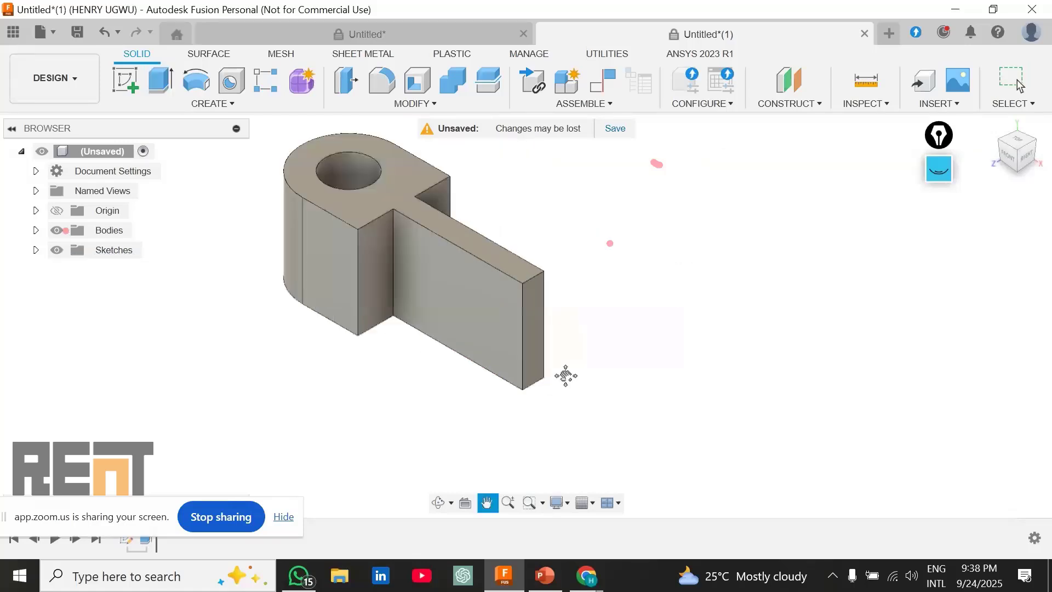
middle_click(578, 384)
middle_click(578, 384)
scroll(578, 384, down, 1)
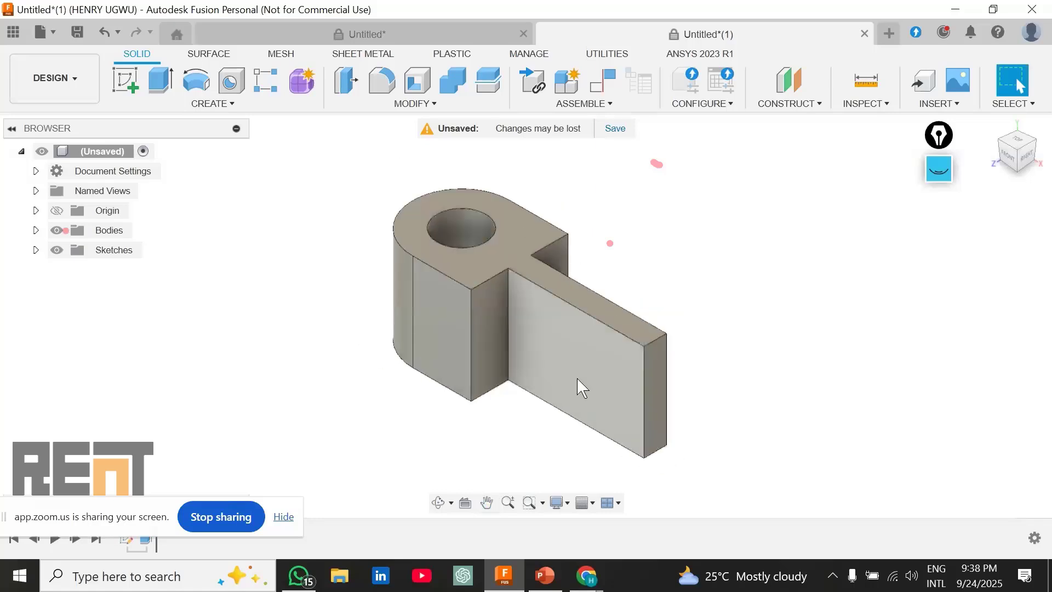
middle_drag(577, 378, 558, 358)
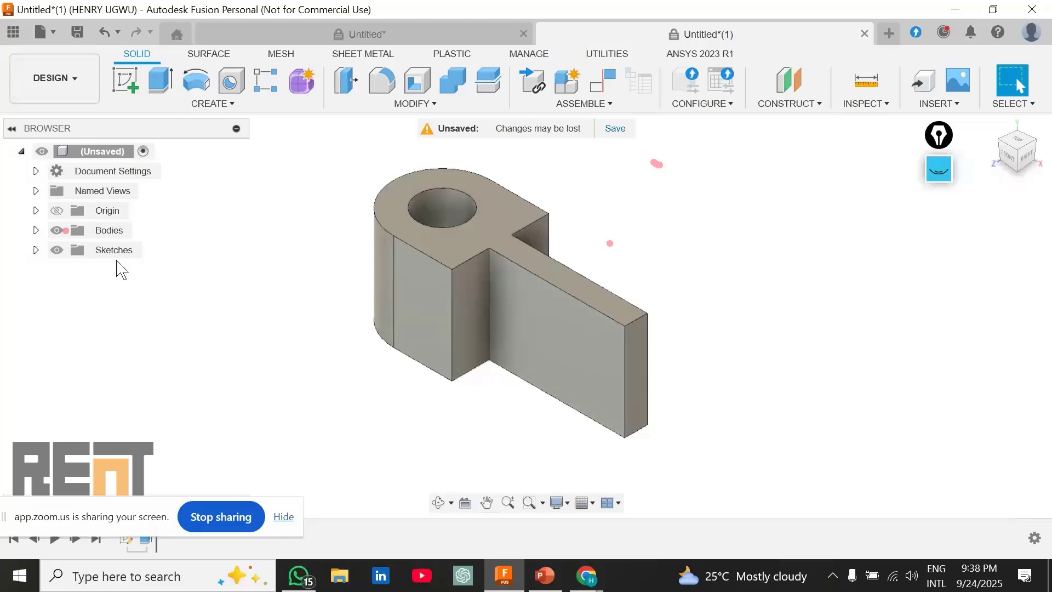
click(36, 250)
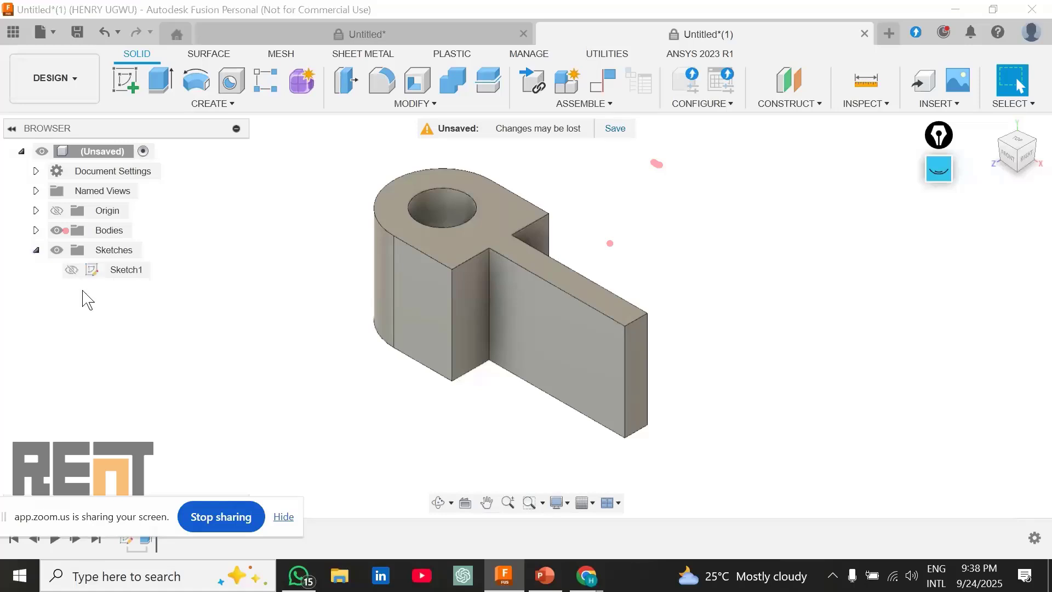
click(75, 274)
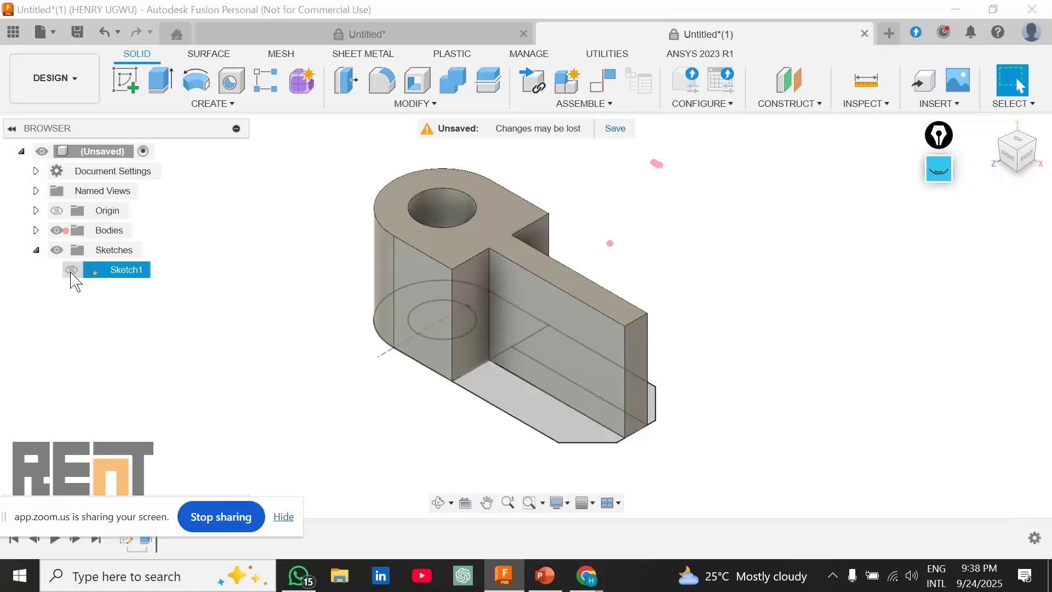
click(71, 271)
click(573, 419)
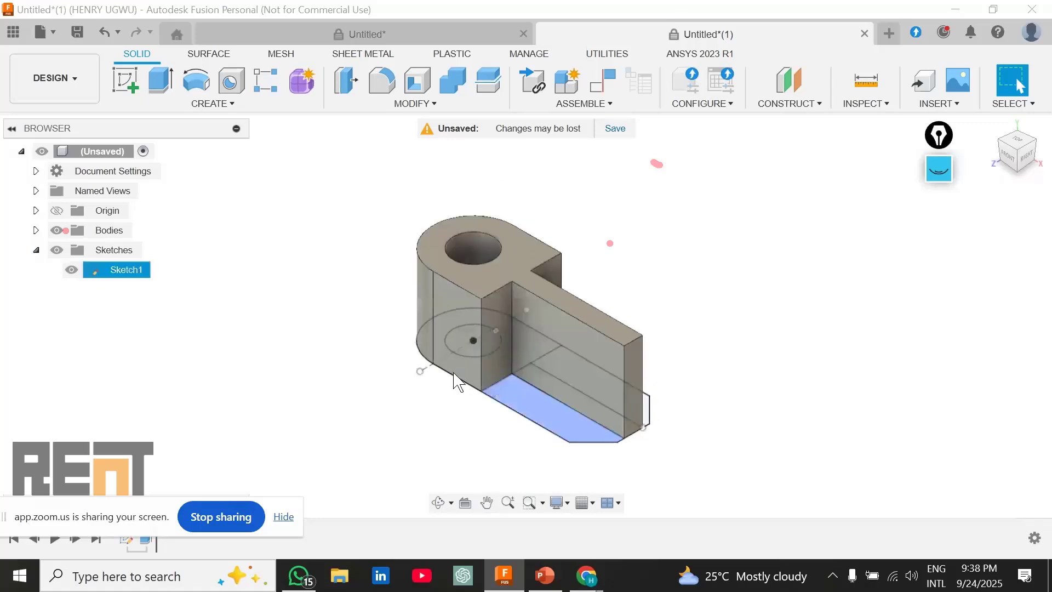
click(644, 405)
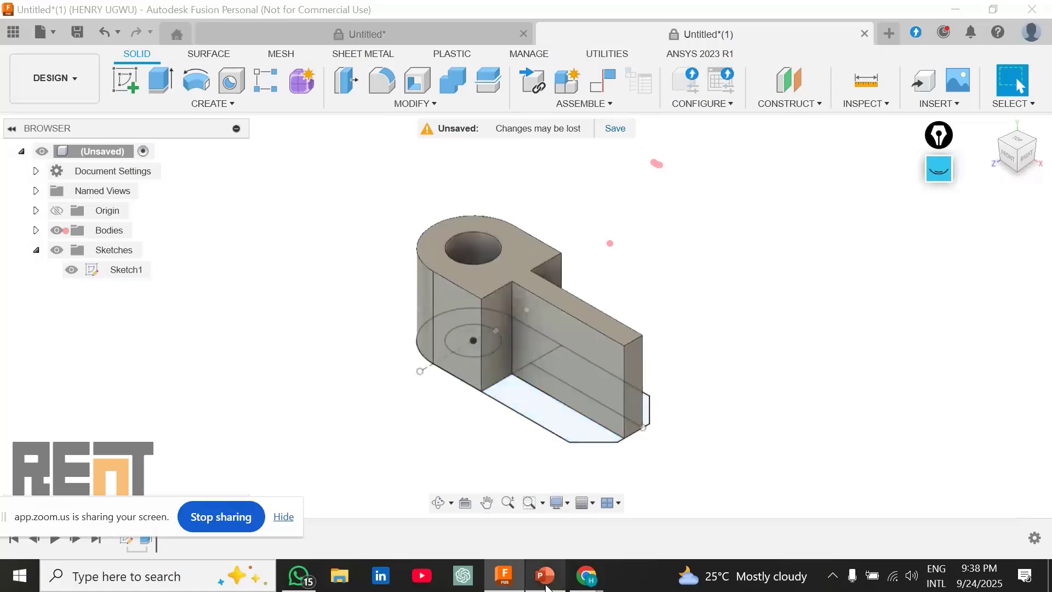
Step: Recheck the PowerPoint drawing, return to Fusion 360 and set up a 9 mm extrusion of the two chamfered profiles flanking the rib
click(545, 577)
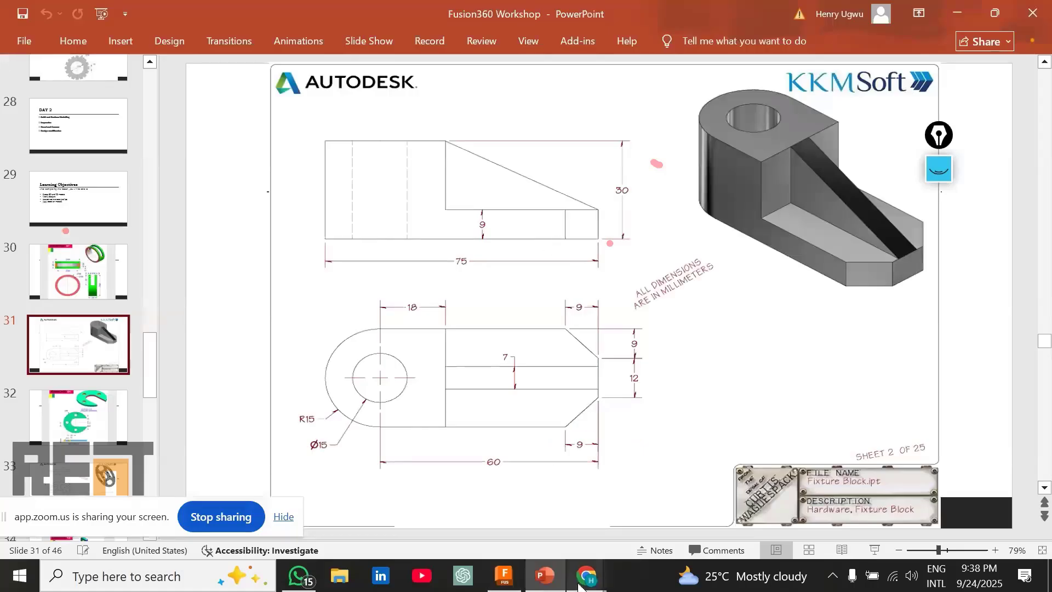
click(504, 575)
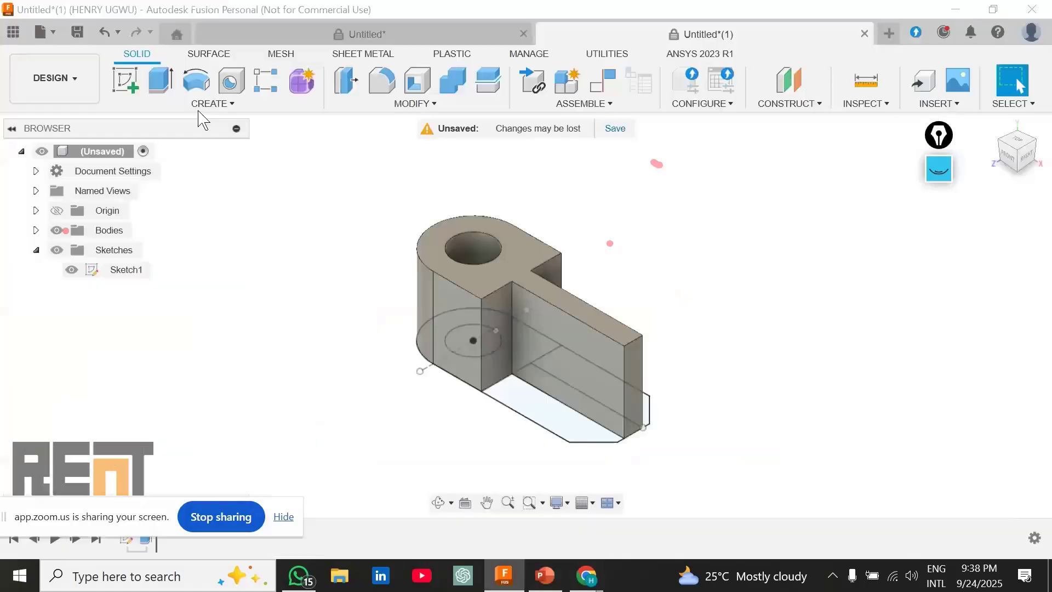
click(161, 82)
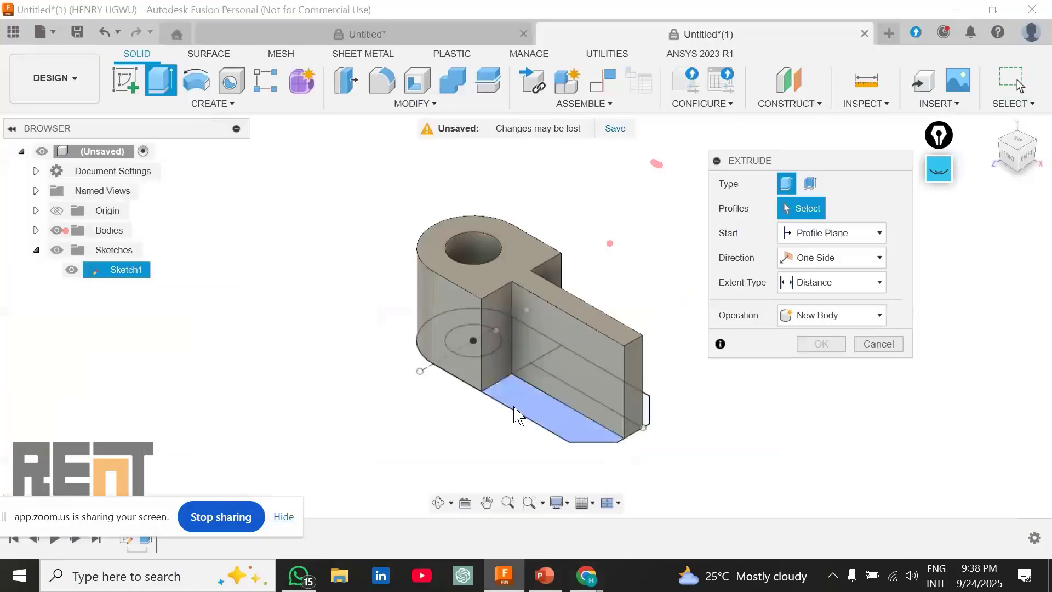
click(515, 408)
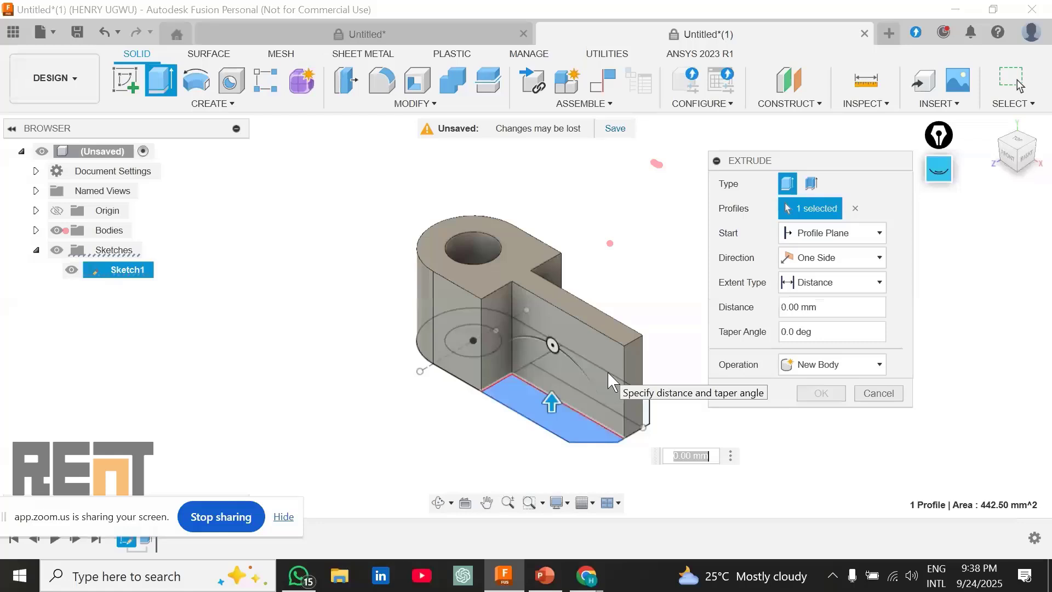
shift+middle_drag(607, 373, 548, 395)
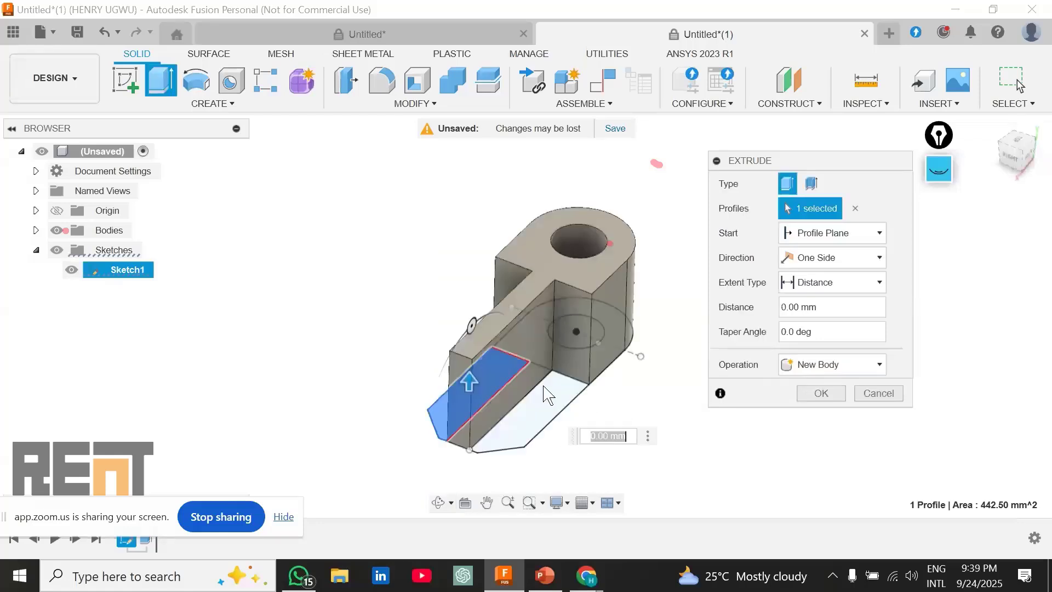
click(549, 395)
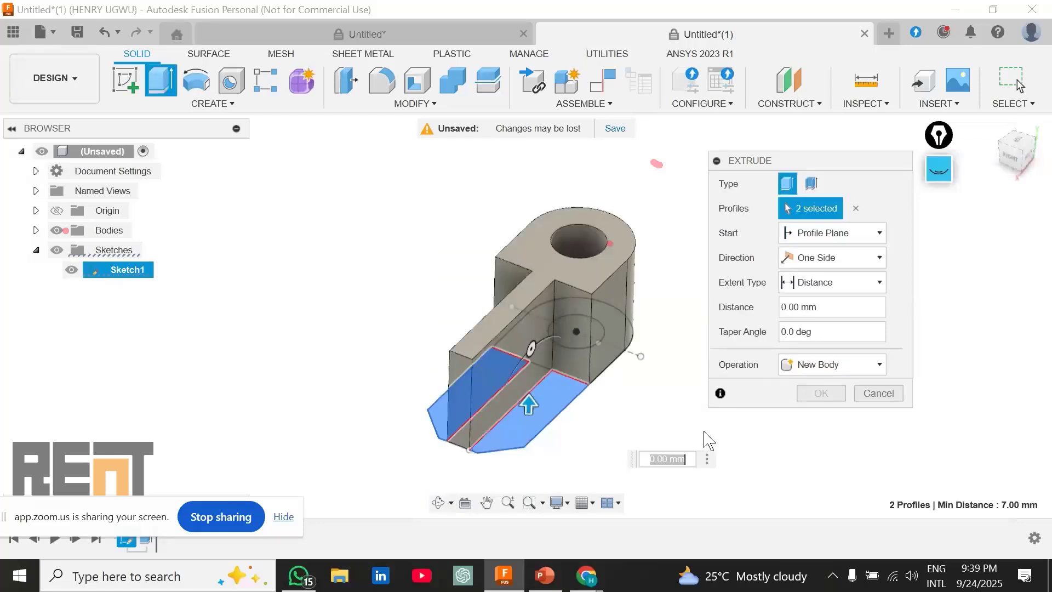
text(9)
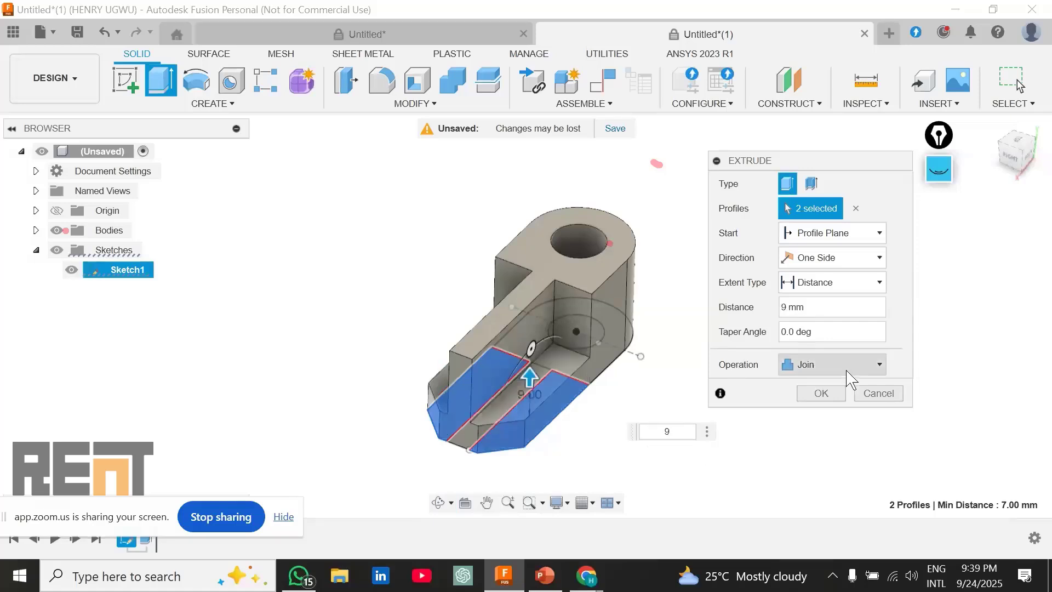
Step: Choose Join as the operation for the side profiles' extrusion and apply it to the existing body
click(875, 366)
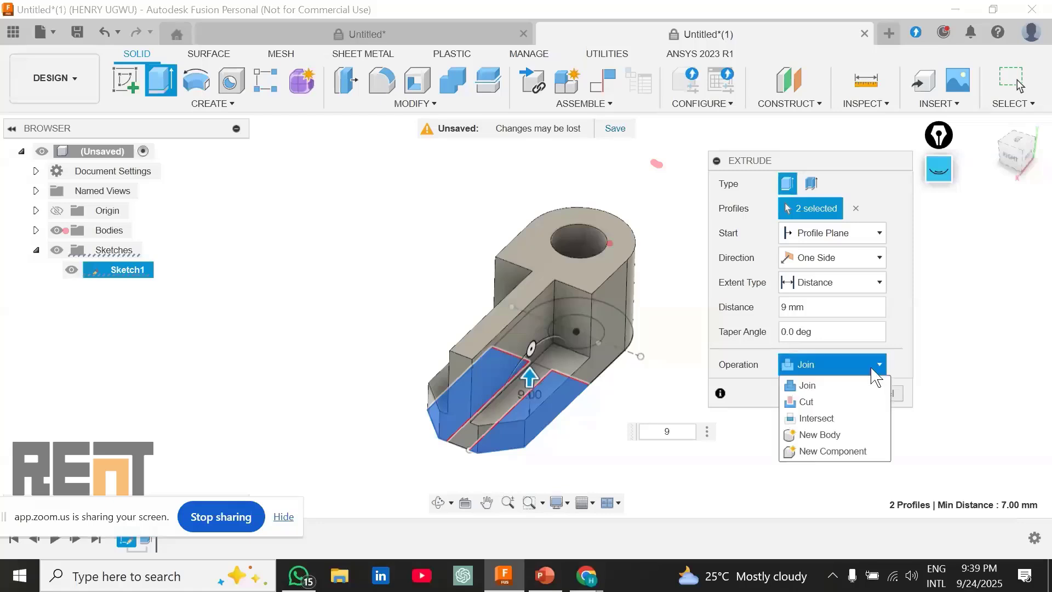
click(834, 361)
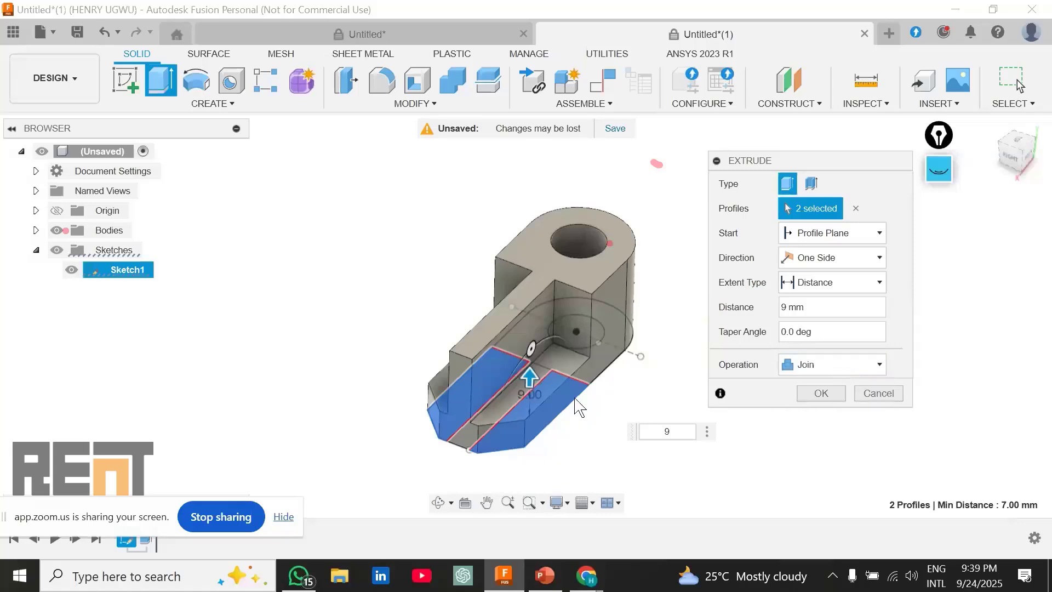
click(860, 367)
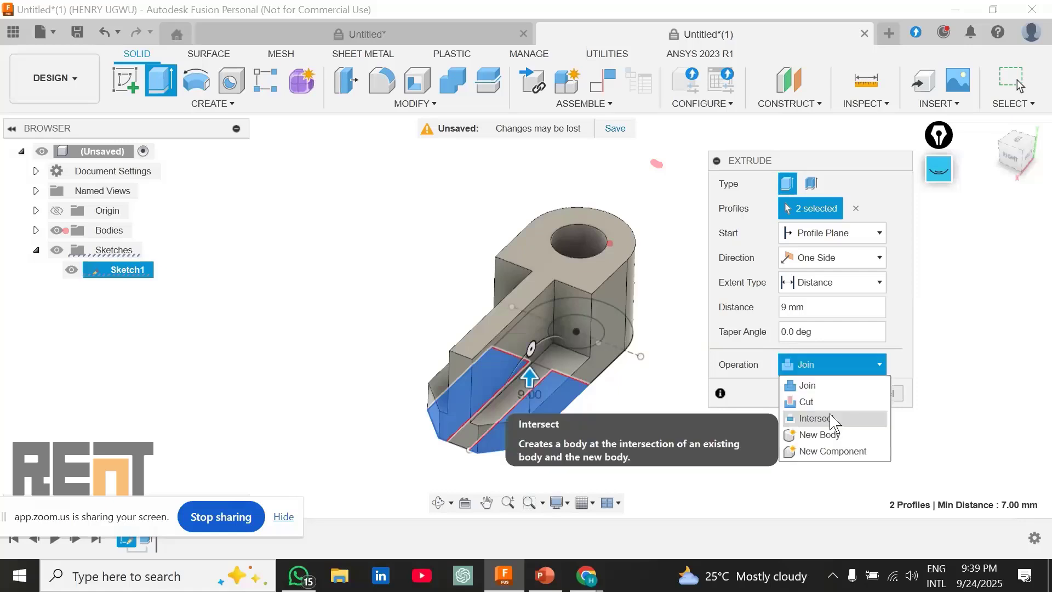
click(821, 387)
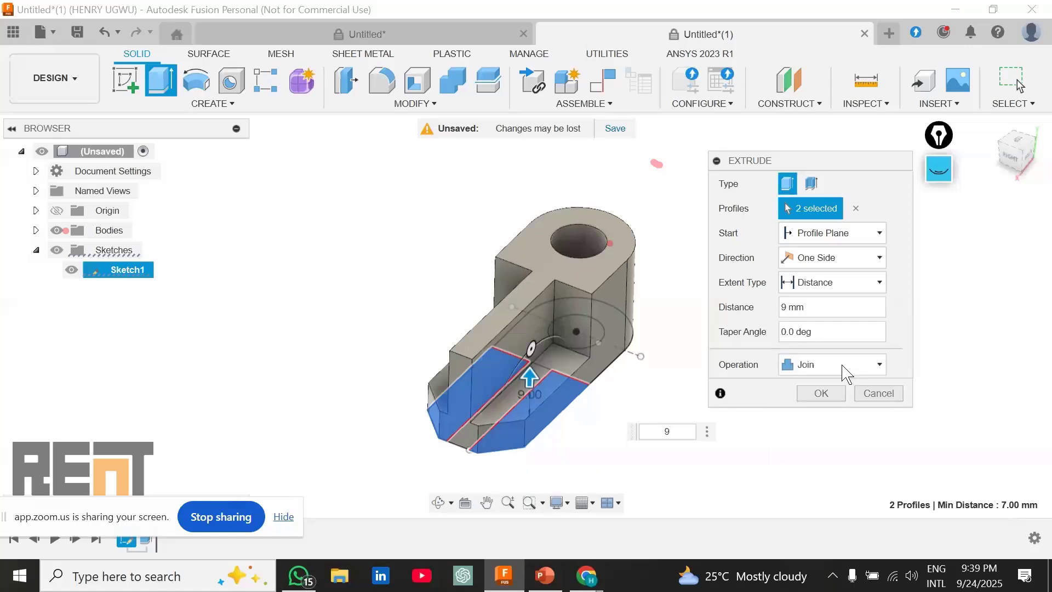
click(822, 394)
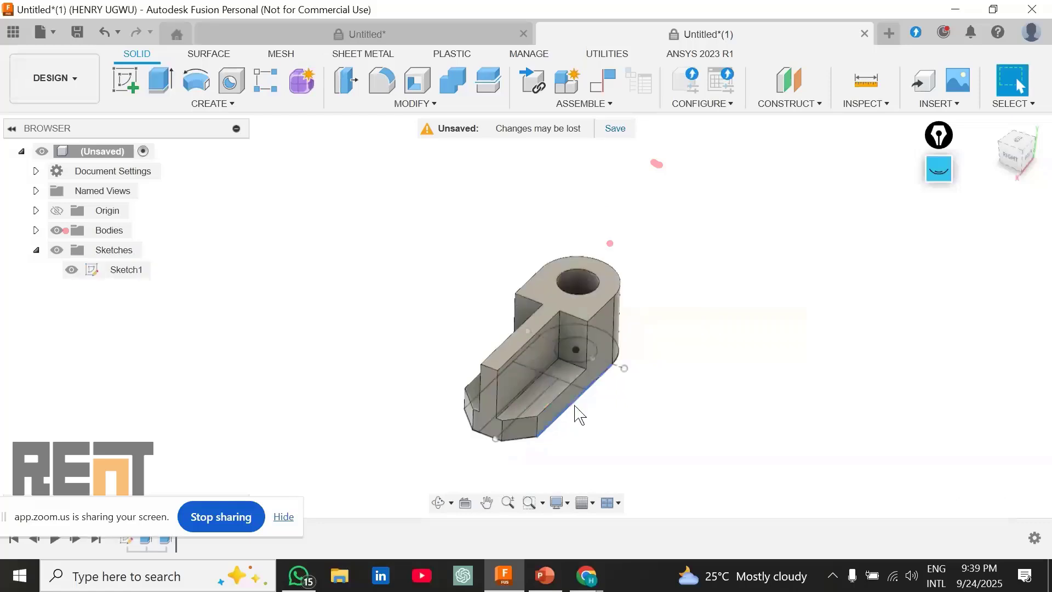
mouse_move(579, 415)
shift+middle_down()
mouse_move(712, 335)
mouse_move(689, 393)
mouse_move(596, 409)
shift+middle_up()
scroll(597, 409, up, 3)
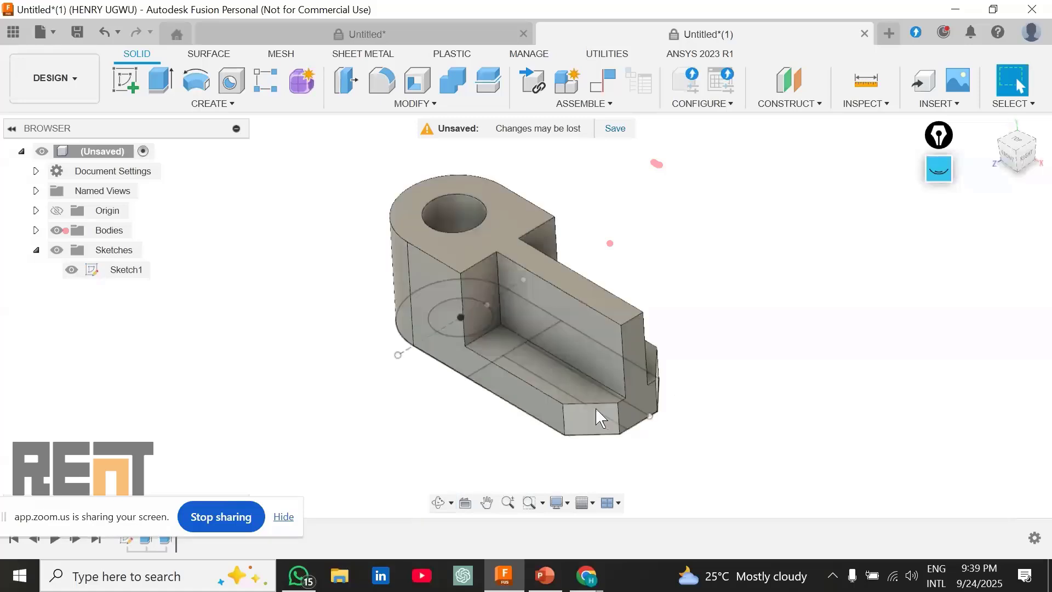
scroll(596, 409, up, 1)
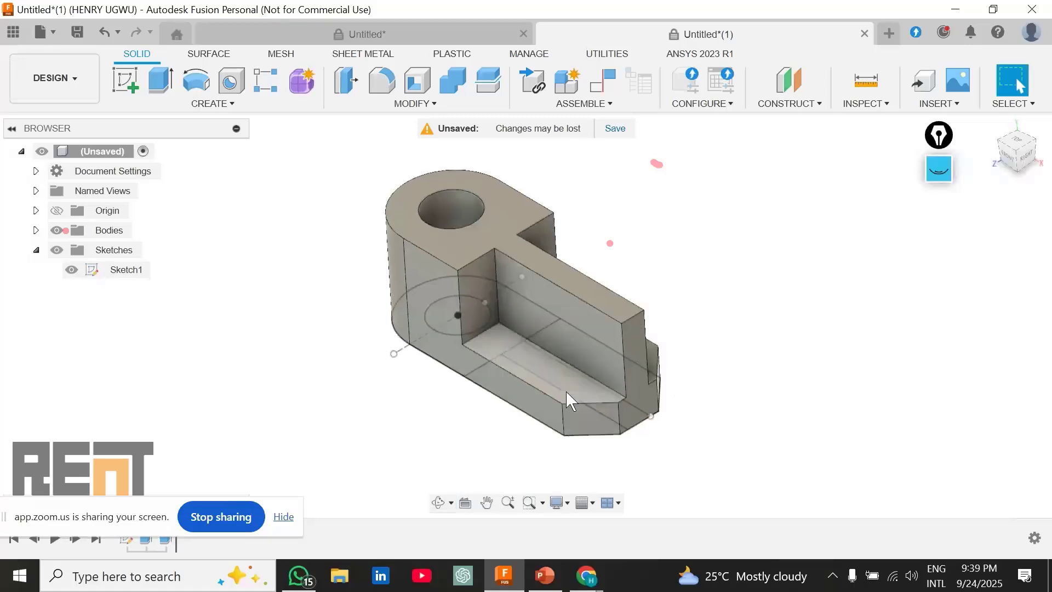
Step: Check the rib's slope on the PowerPoint drawing, return to Fusion 360 and hide Sketch1
click(545, 576)
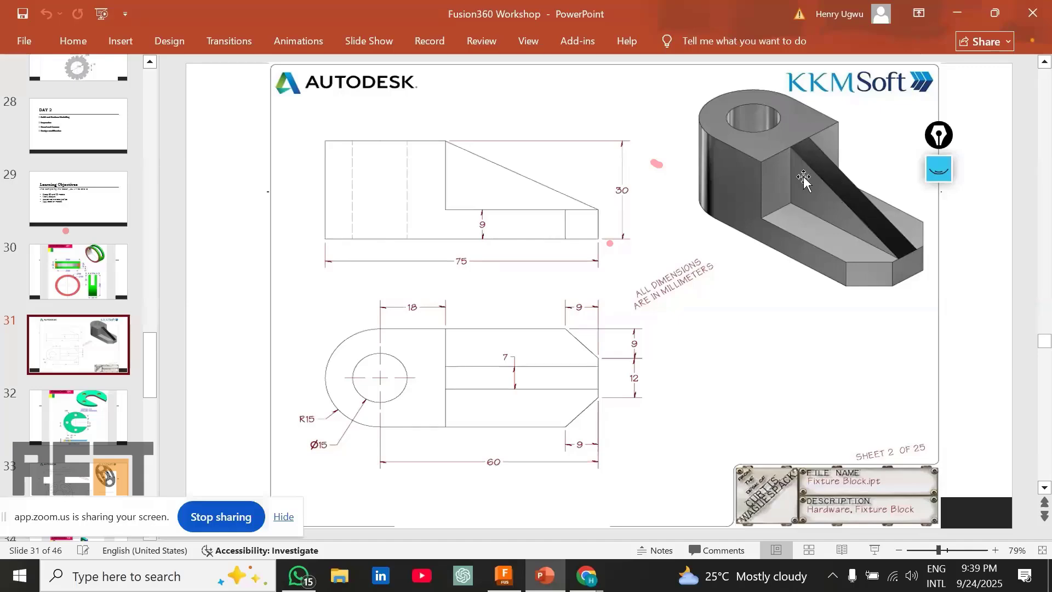
click(521, 574)
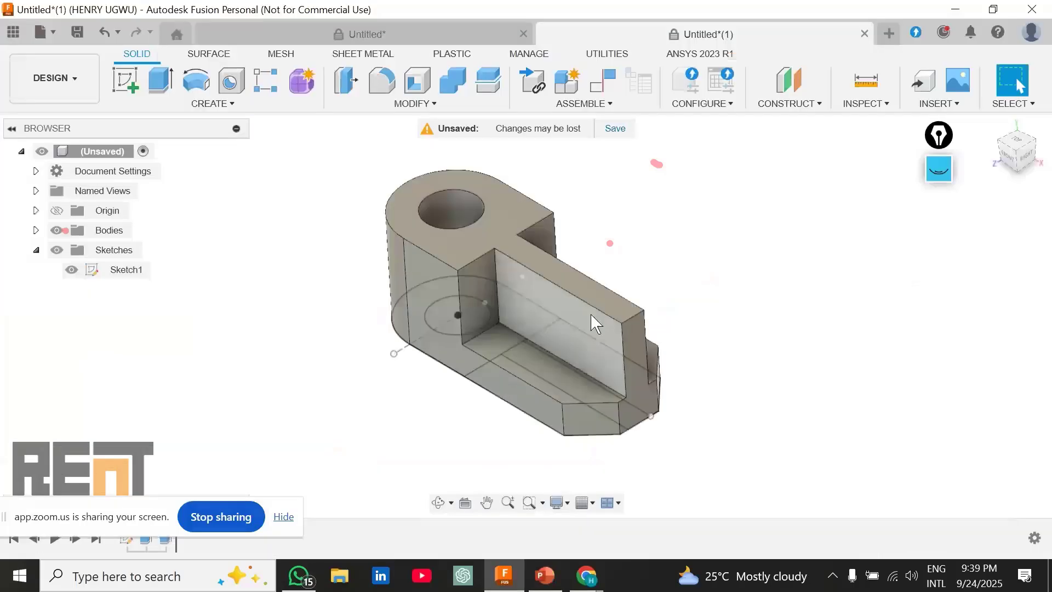
click(85, 270)
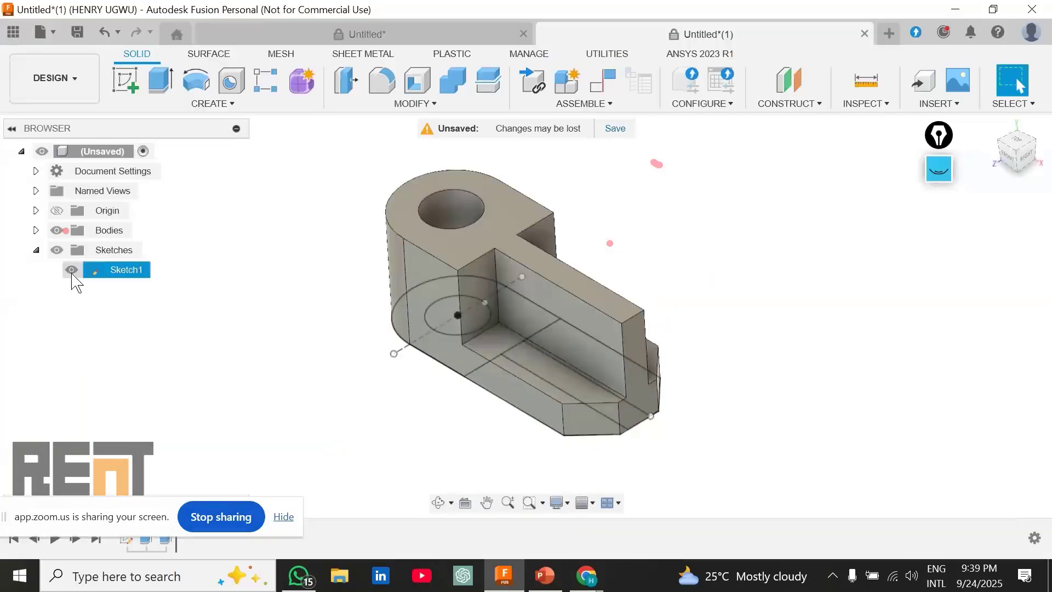
click(72, 270)
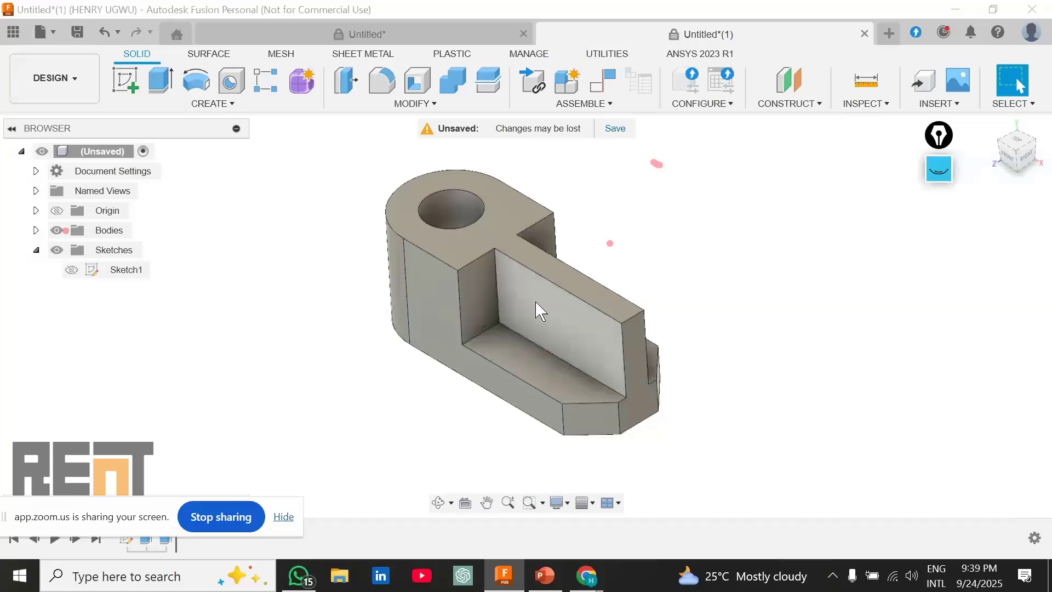
scroll(535, 303, up, 1)
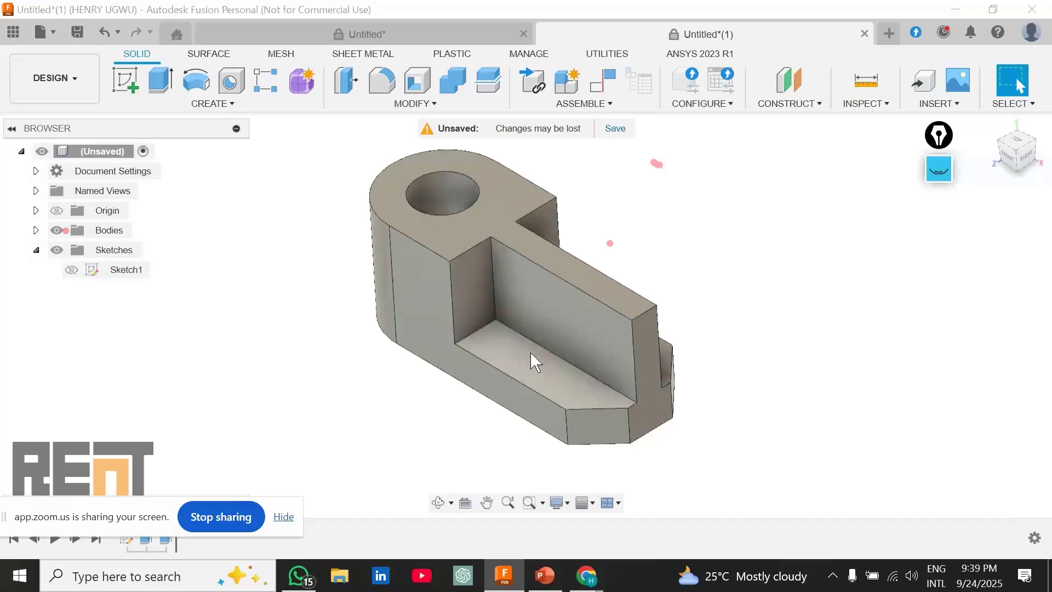
scroll(531, 353, up, 1)
middle_drag(605, 334, 577, 349)
scroll(577, 349, down, 1)
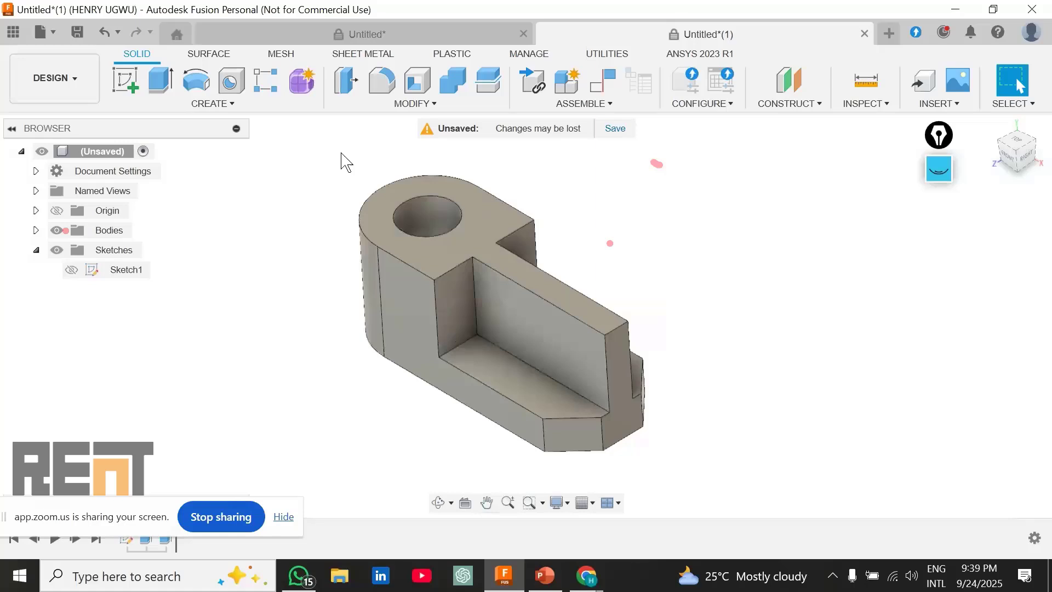
Step: Sketch a diagonal line on the rib's side face from its upper inner corner to the outer end at base-flange height, and finish the sketch
click(181, 105)
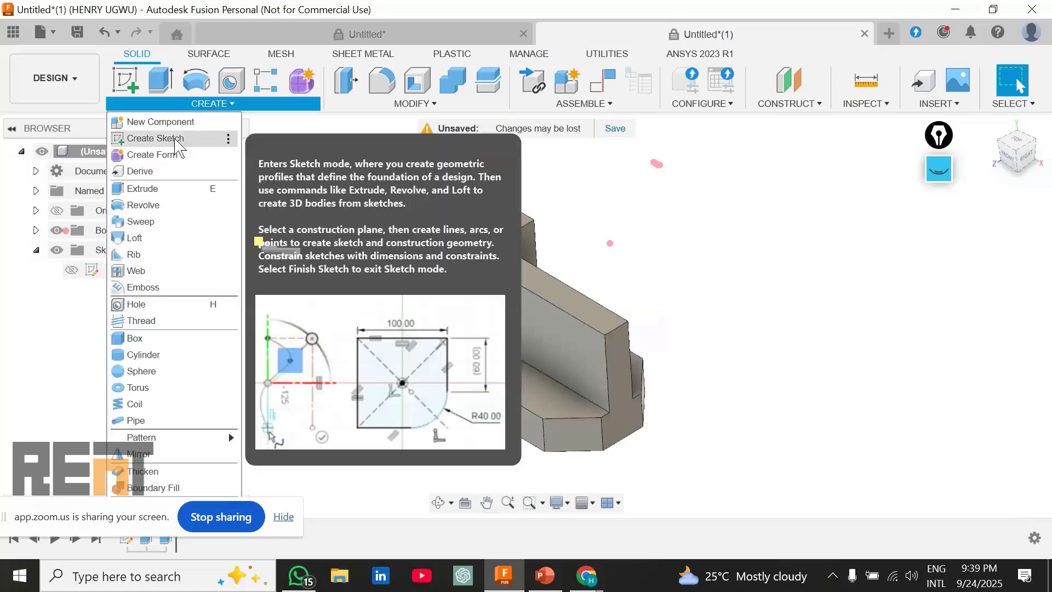
click(177, 141)
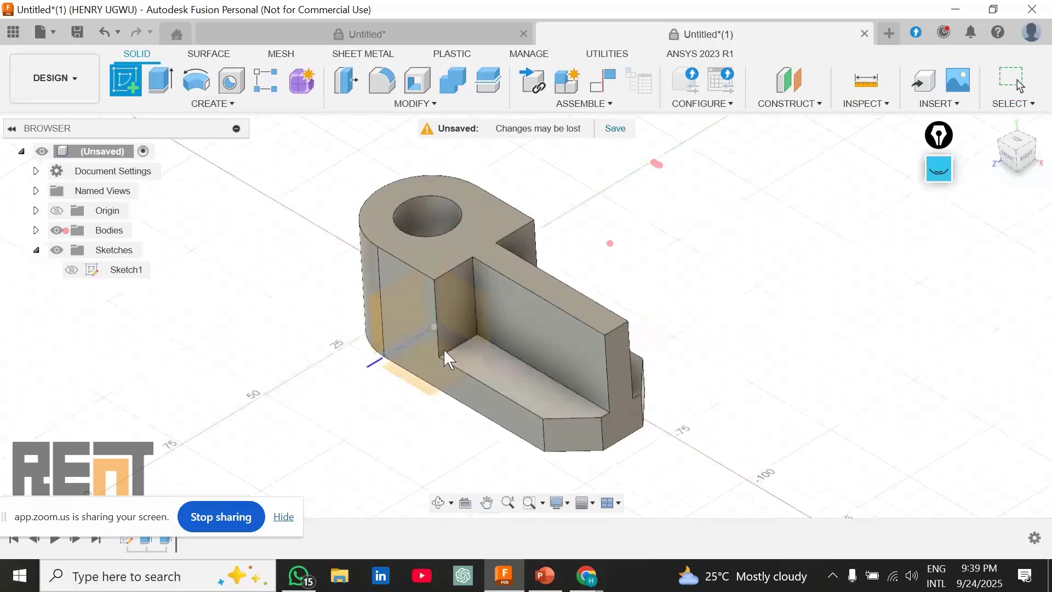
click(538, 337)
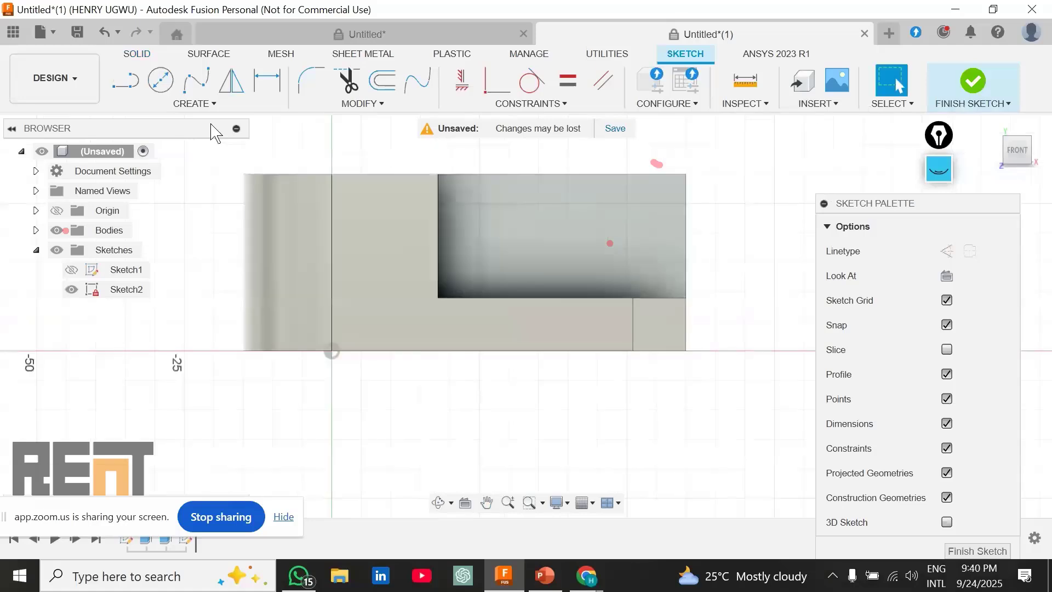
click(192, 104)
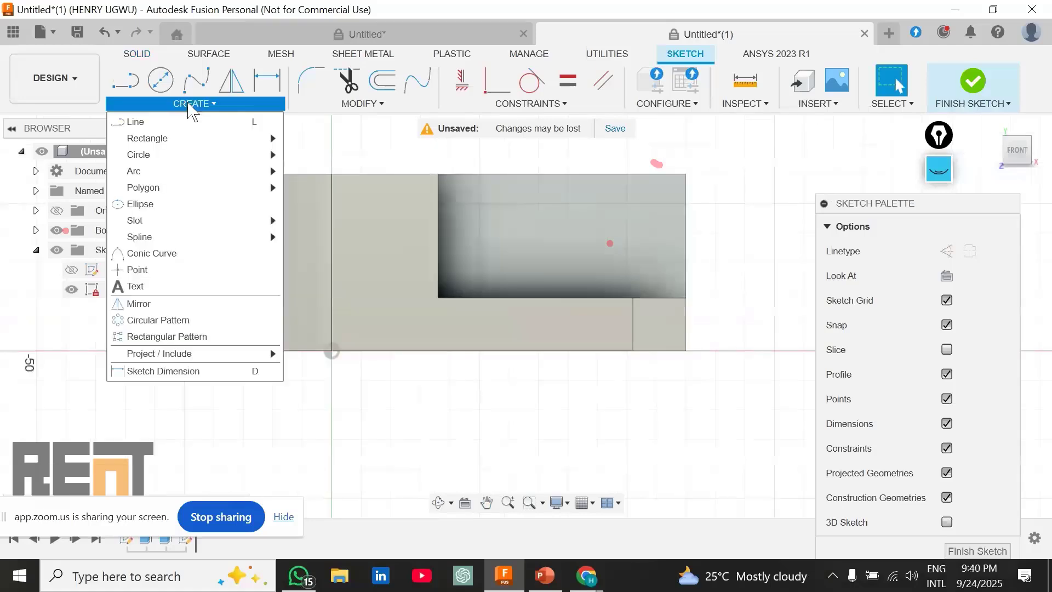
click(187, 122)
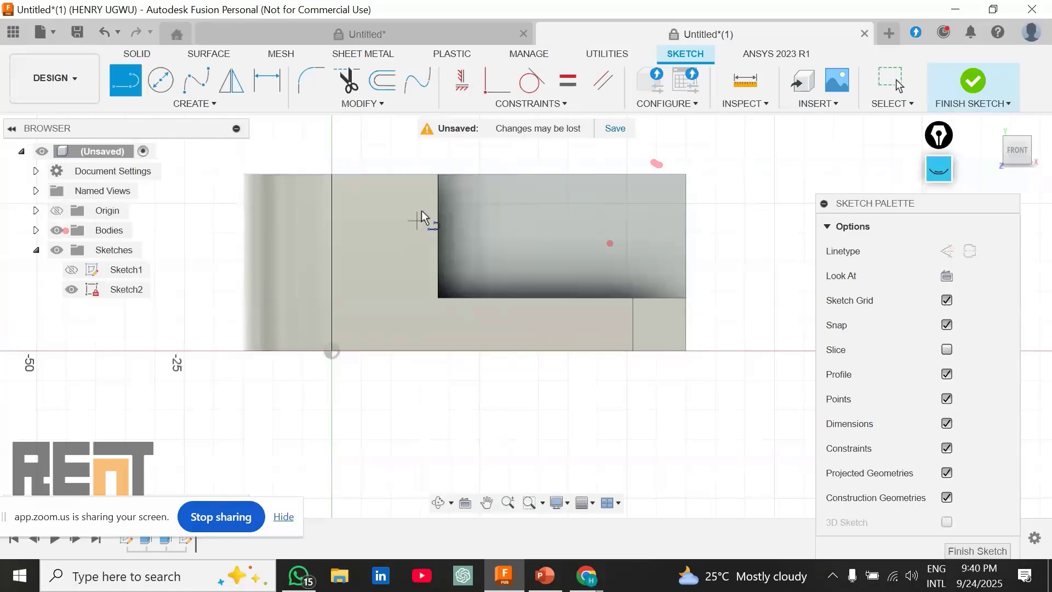
click(448, 182)
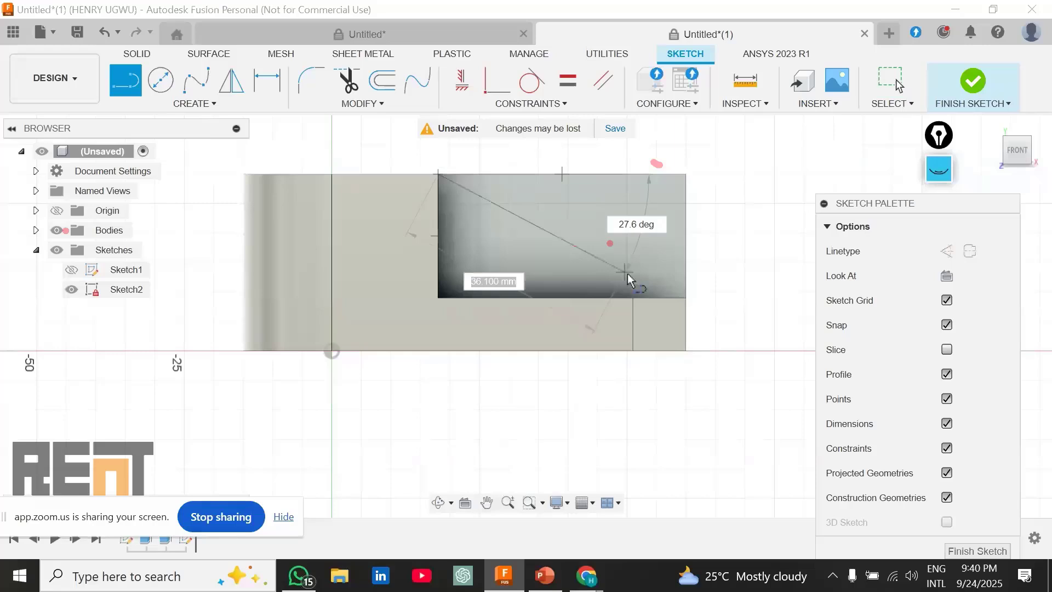
click(688, 301)
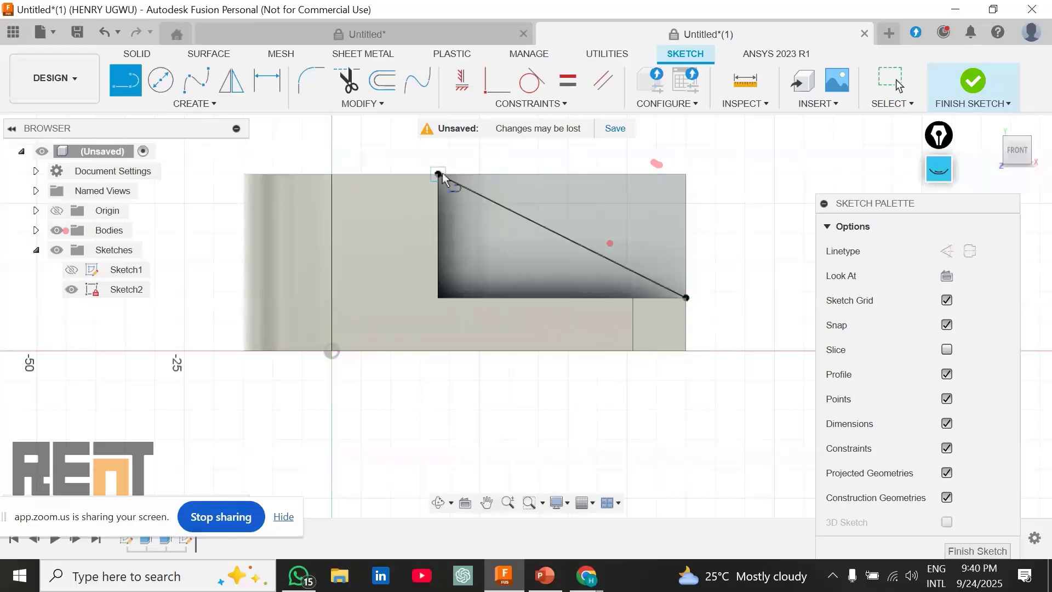
click(990, 93)
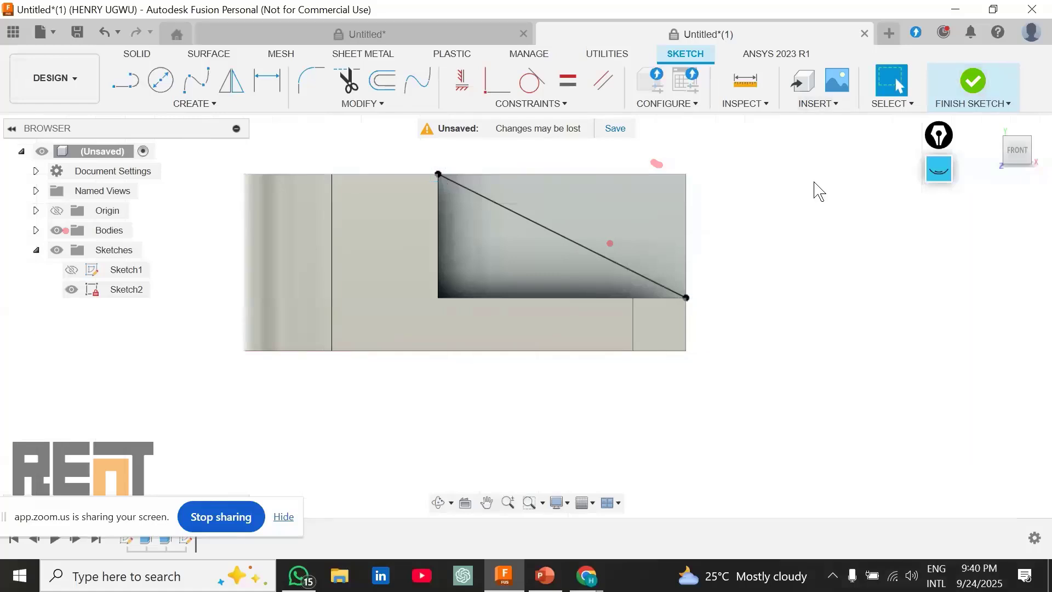
scroll(689, 285, down, 2)
mouse_move(688, 287)
shift+middle_down()
mouse_move(681, 297)
mouse_move(603, 269)
shift+middle_up()
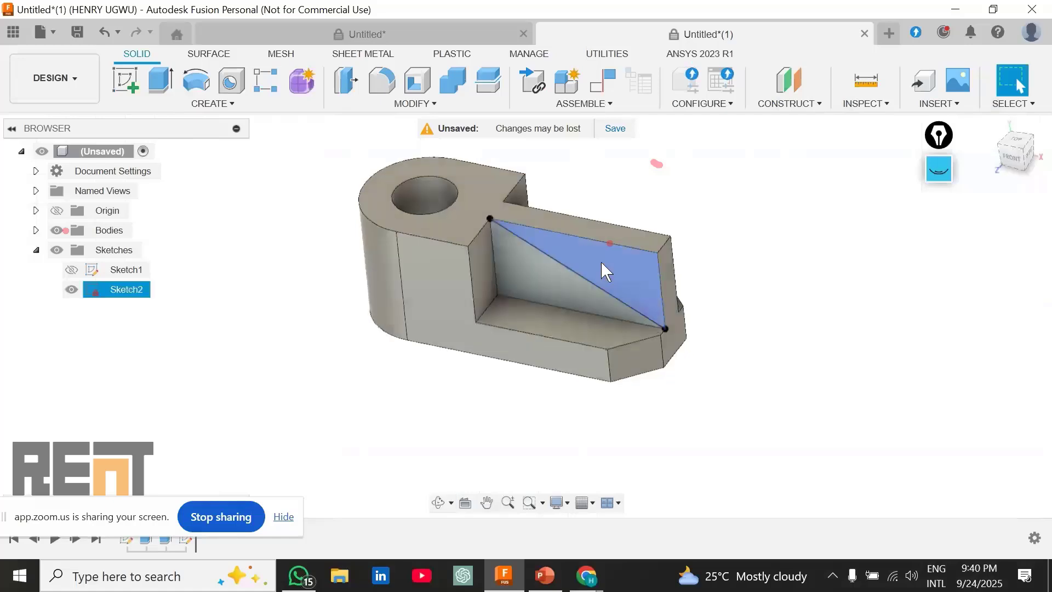
click(550, 263)
scroll(687, 329, up, 2)
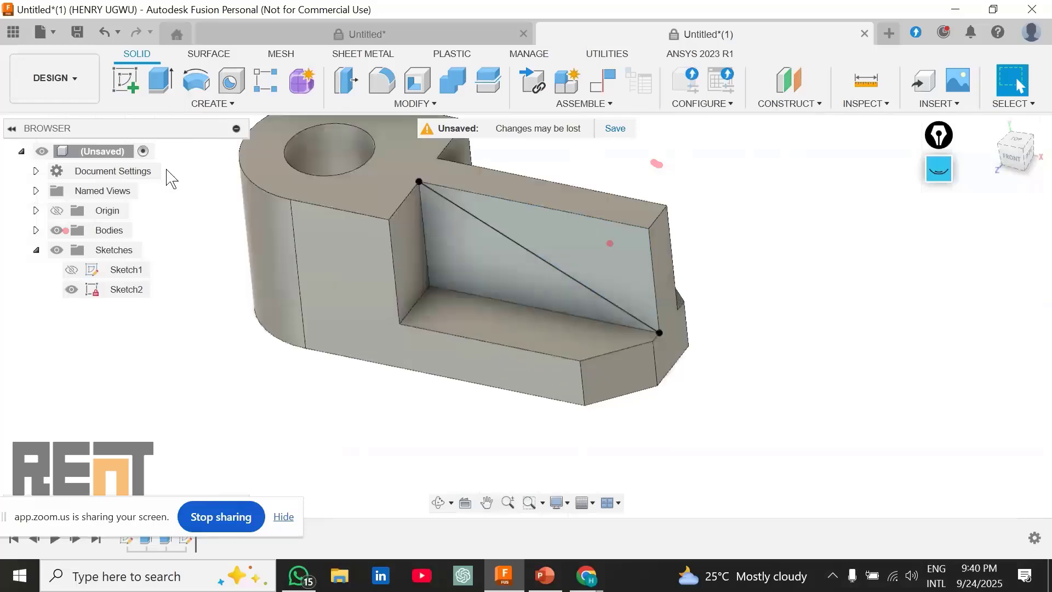
click(160, 82)
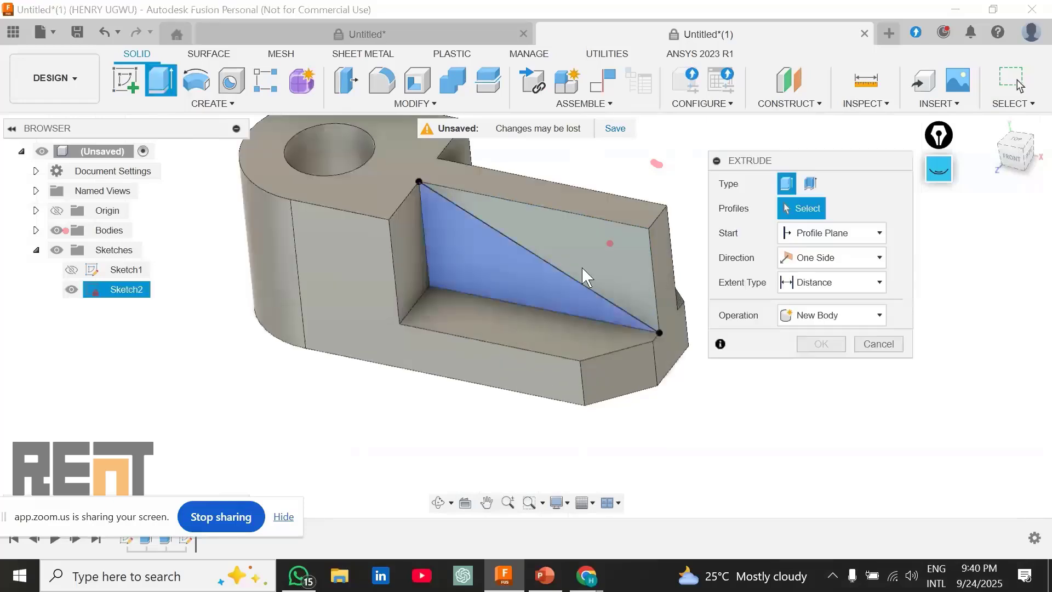
click(582, 267)
scroll(429, 343, down, 2)
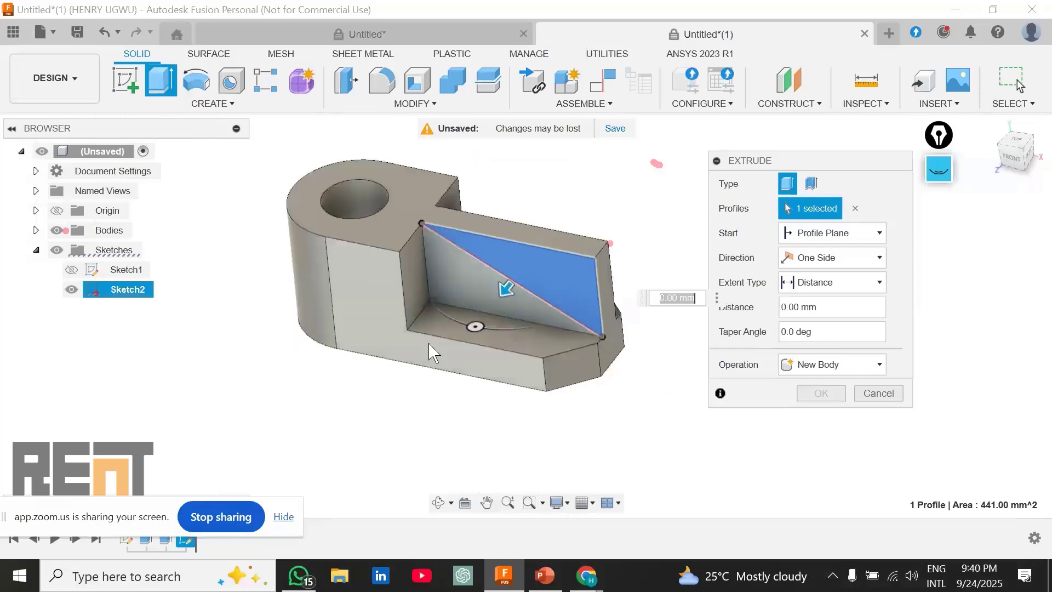
shift+middle_drag(429, 343, 425, 269)
scroll(425, 268, up, 2)
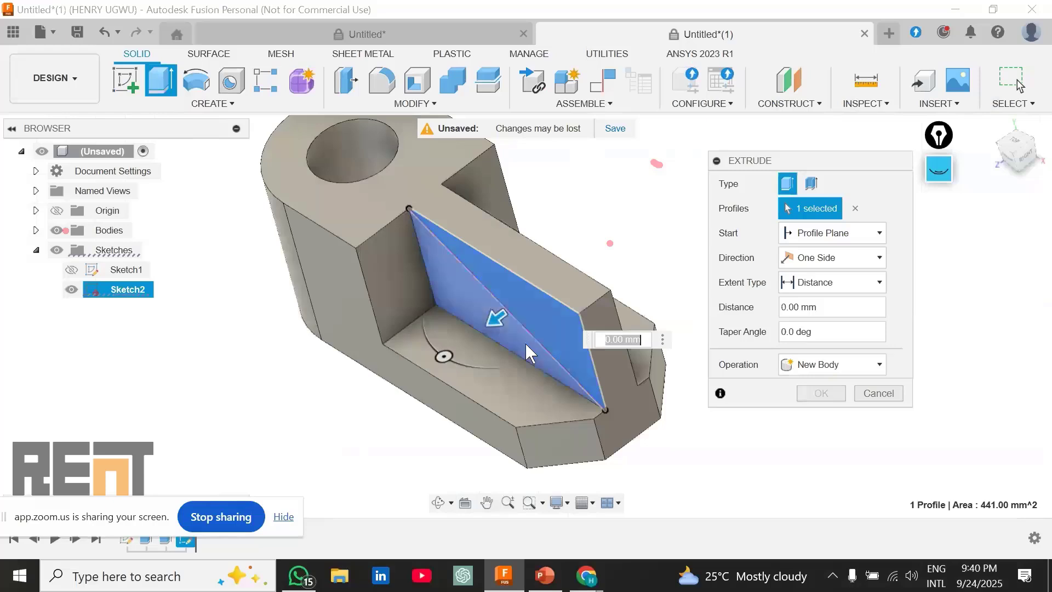
scroll(575, 379, down, 1)
click(880, 397)
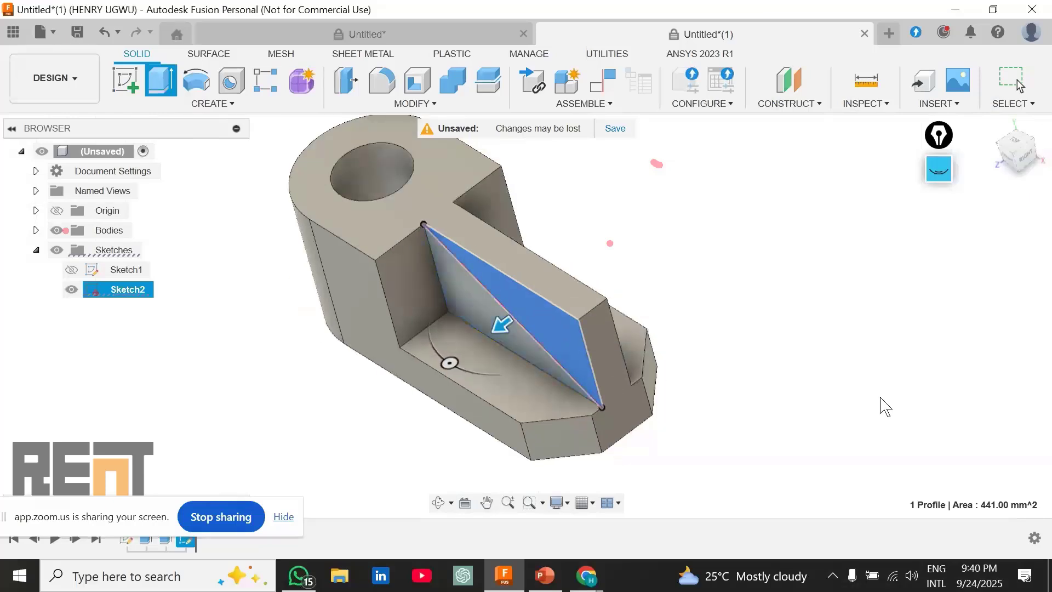
Step: Reopen Sketch2 with the diagonal line on the rib's side face for editing
click(187, 540)
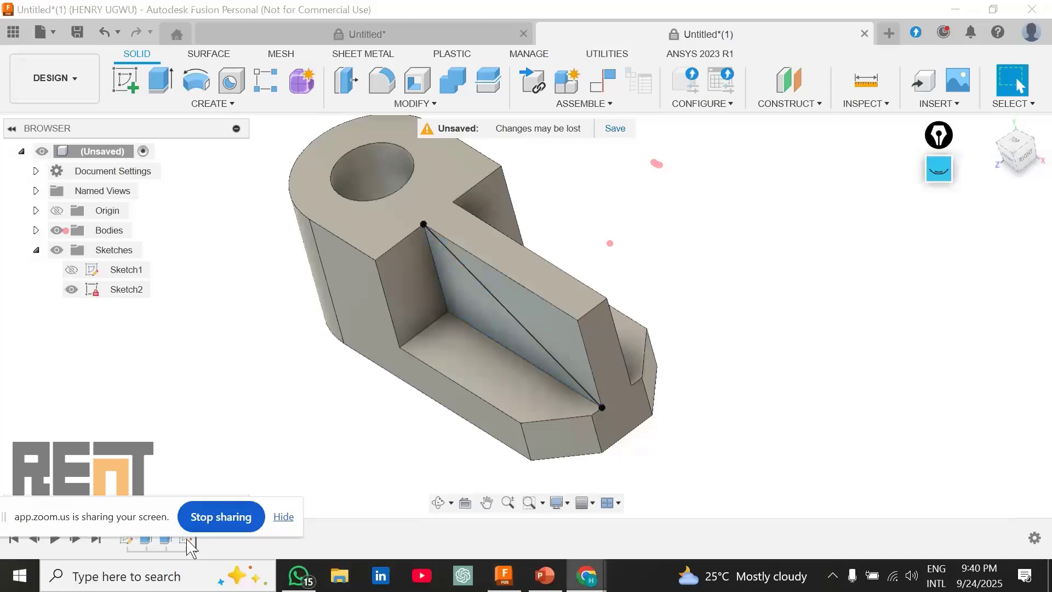
right_click(187, 541)
click(231, 362)
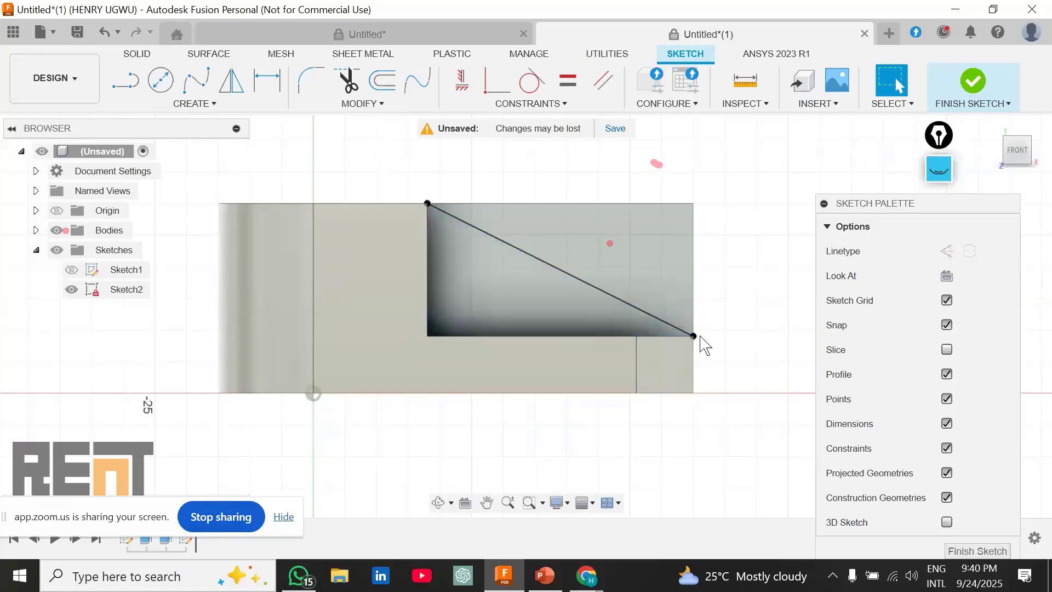
Step: Examine the triangular profile regions above and below the diagonal line on the rib's side face
click(607, 266)
click(566, 280)
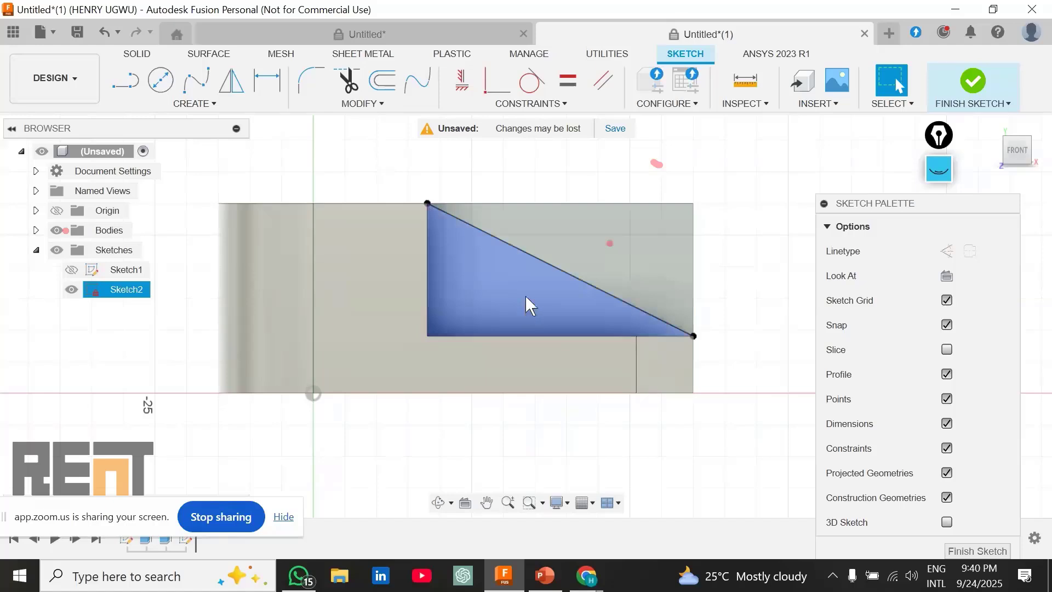
click(471, 217)
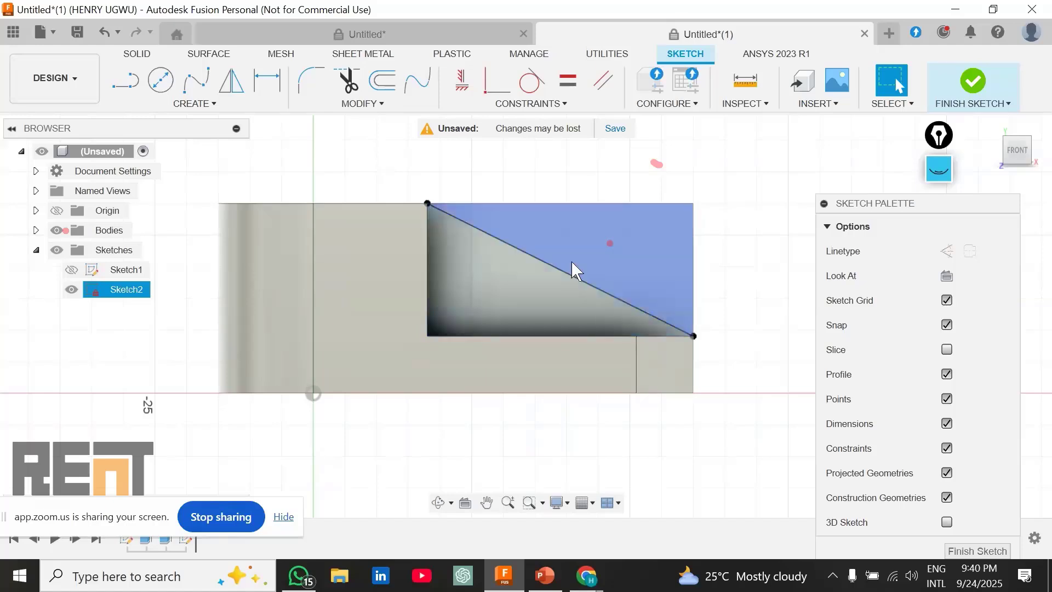
click(636, 322)
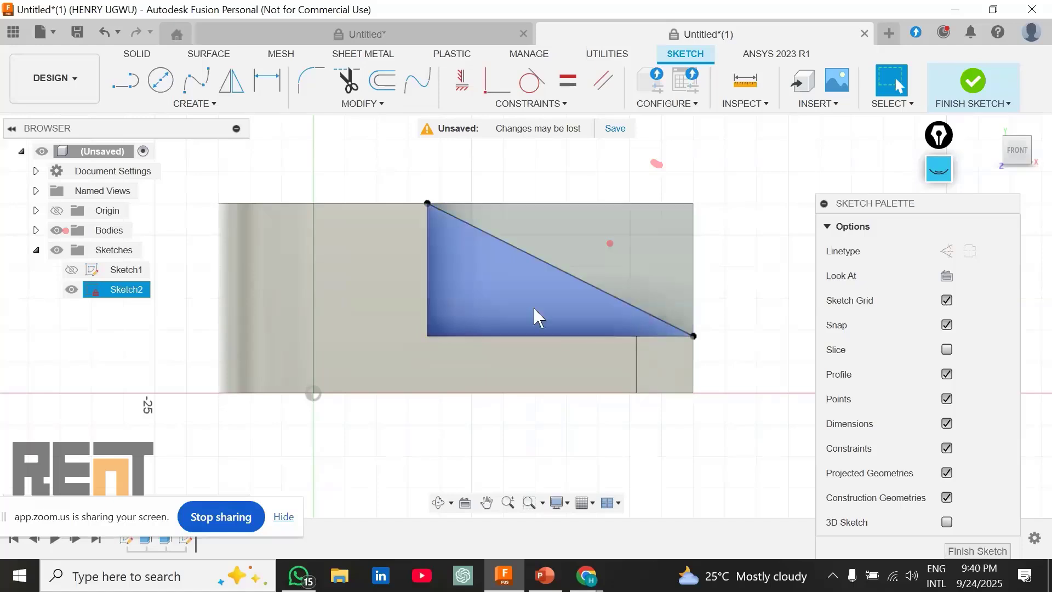
click(611, 280)
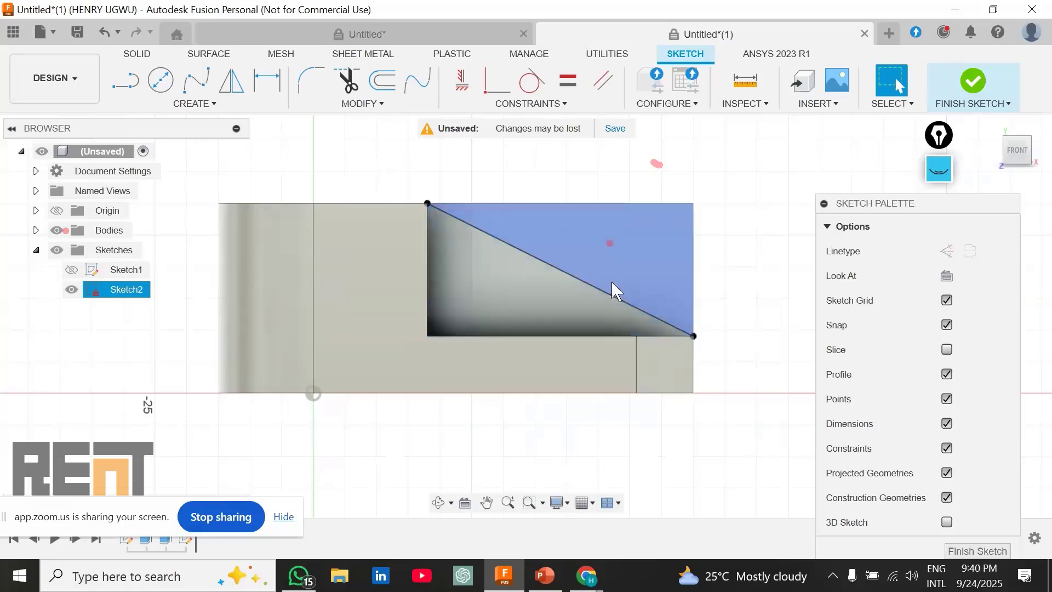
click(476, 269)
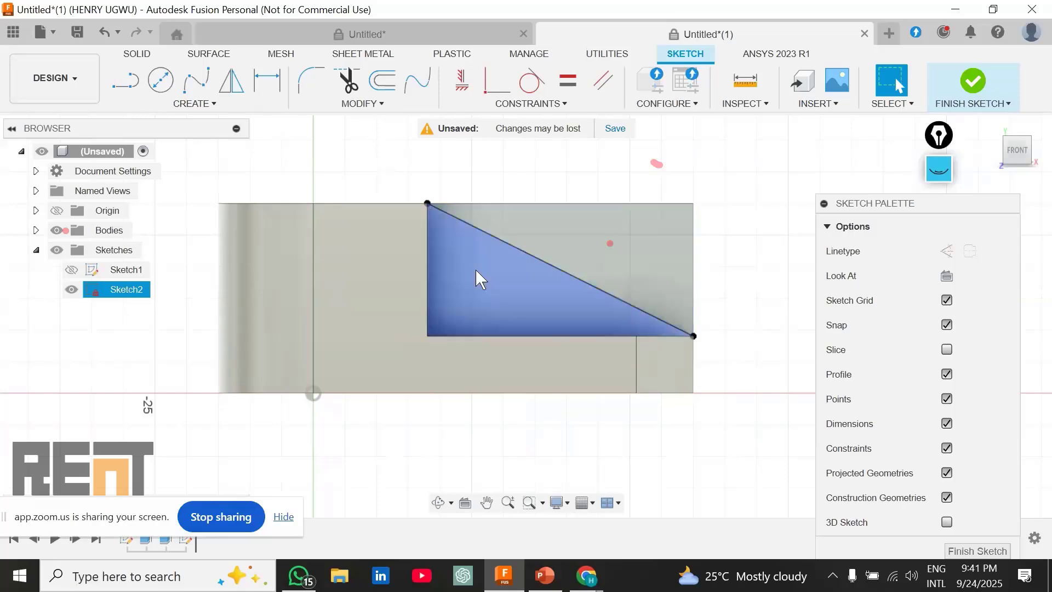
click(537, 252)
click(434, 222)
Step: Close the triangle above the diagonal with lines along the rib's top edge and 21 mm down its outer end edge, and finish the sketch
click(137, 85)
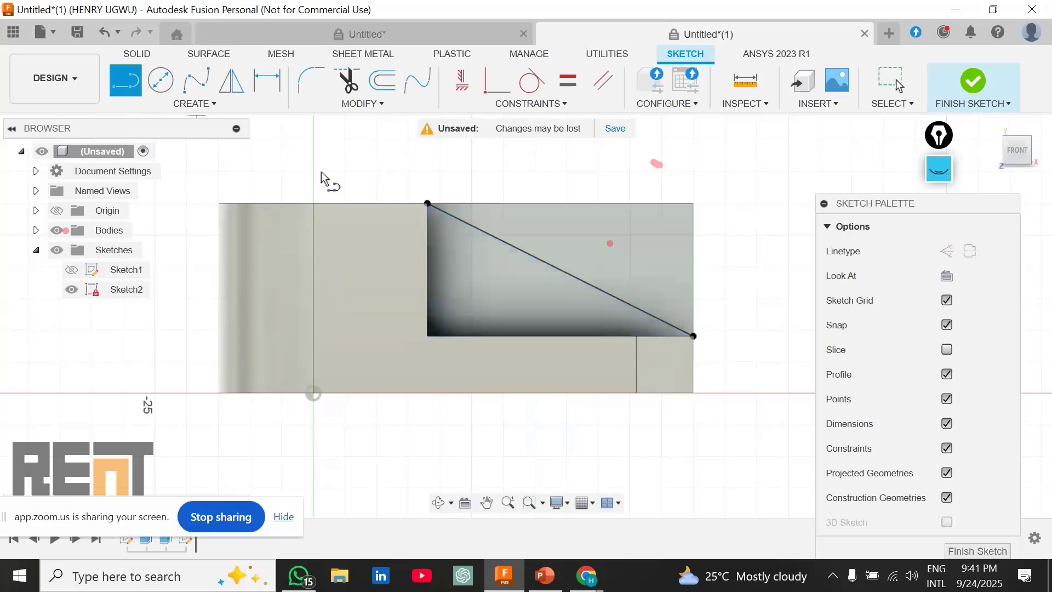
click(428, 203)
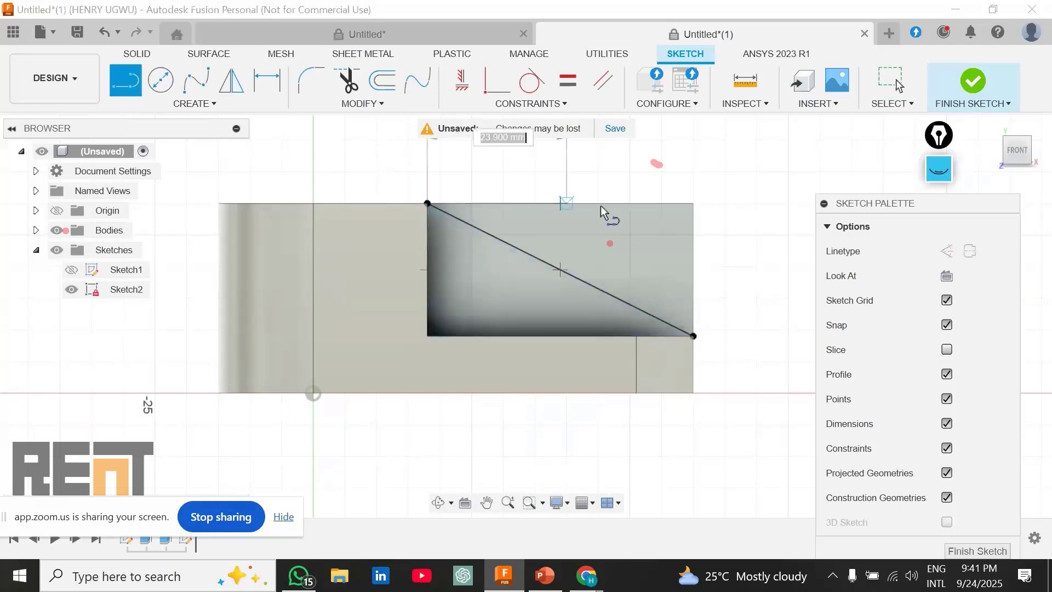
double_click(693, 203)
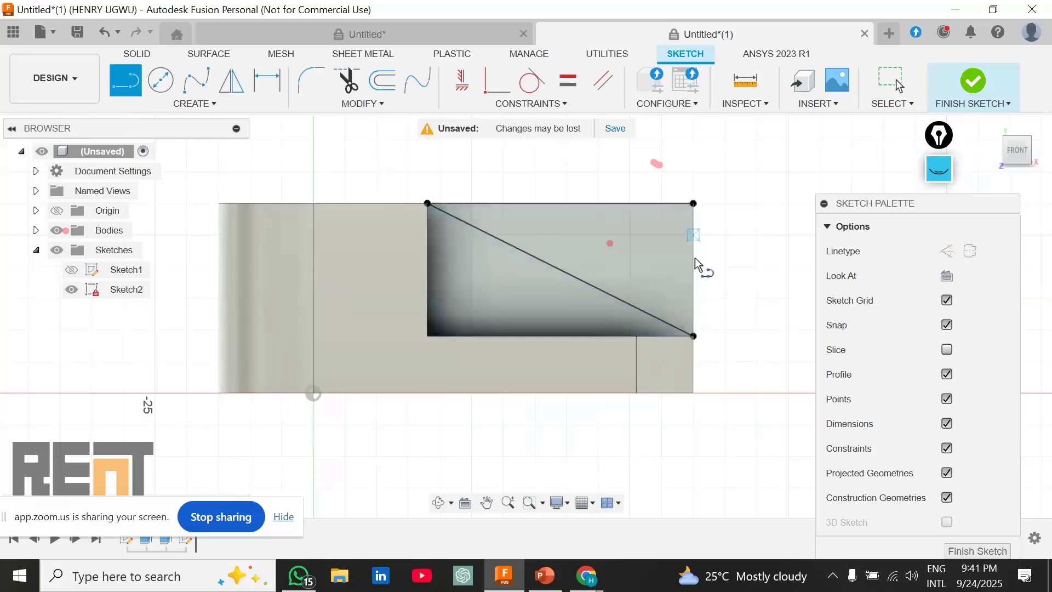
click(693, 335)
click(124, 91)
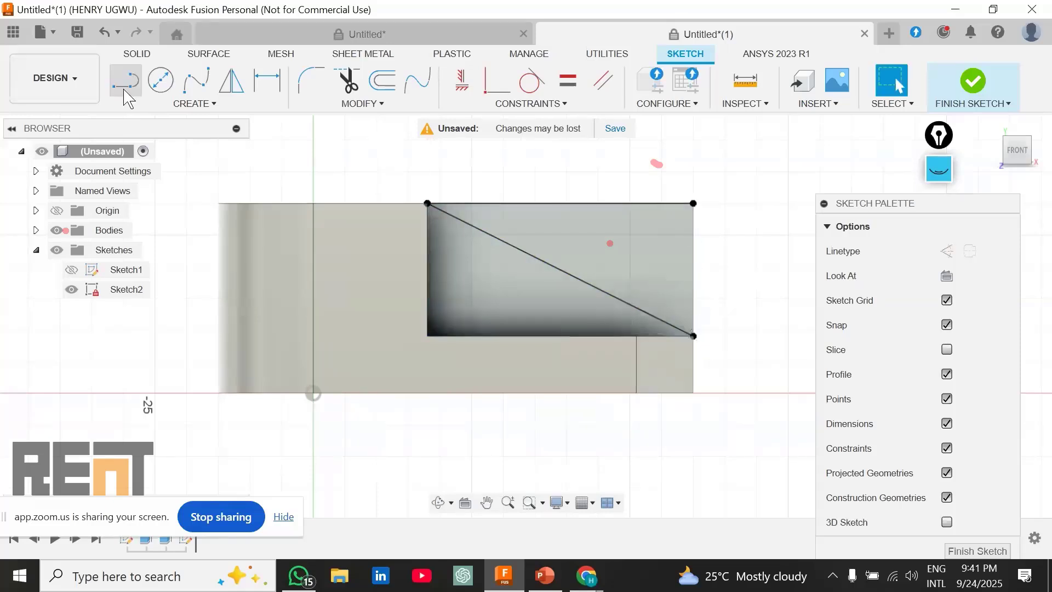
click(125, 93)
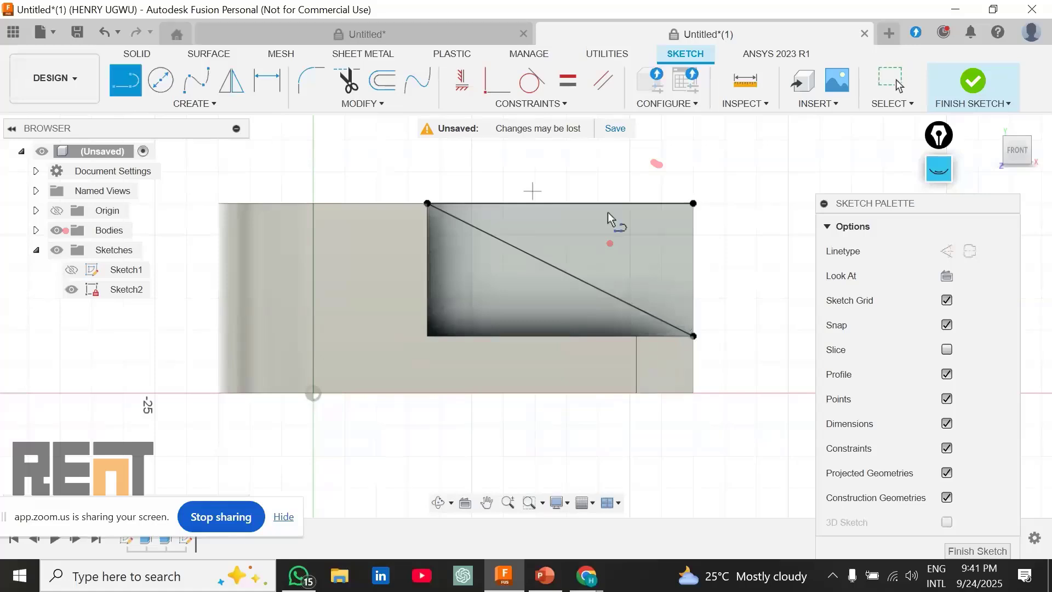
click(693, 204)
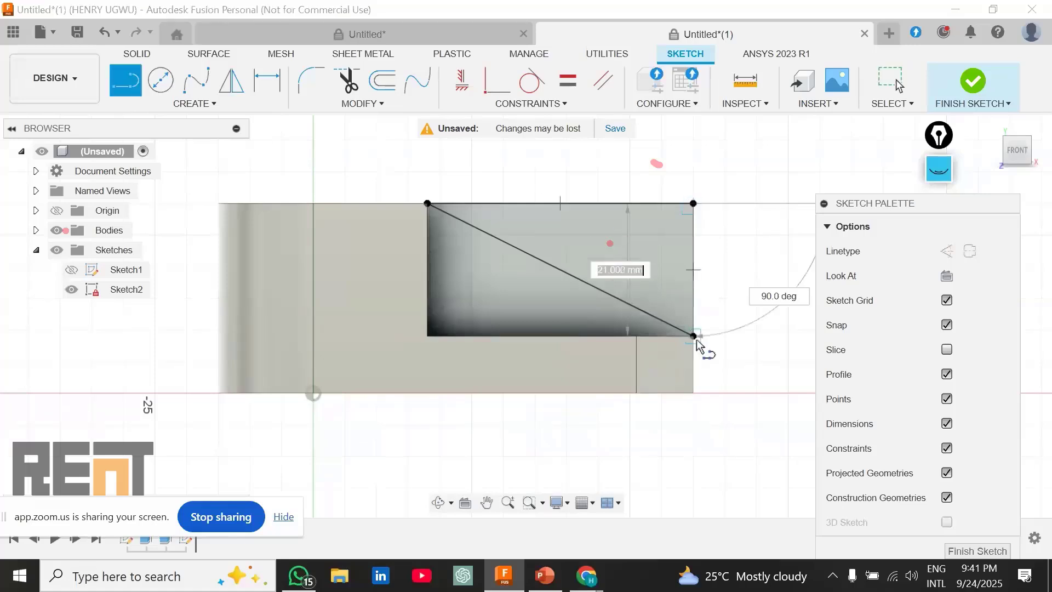
click(696, 338)
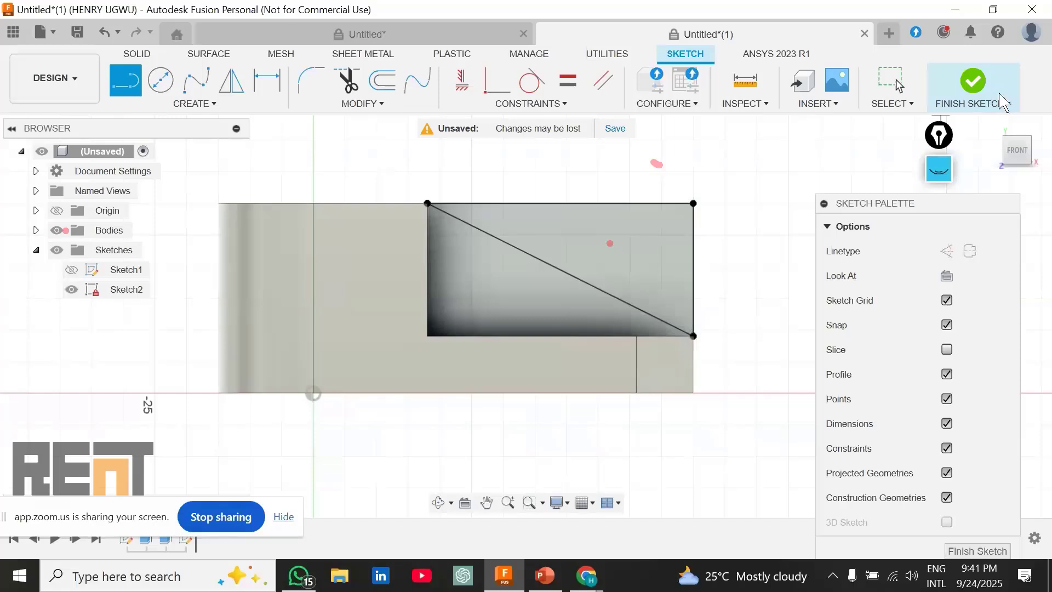
click(974, 82)
shift+middle_drag(620, 296, 488, 379)
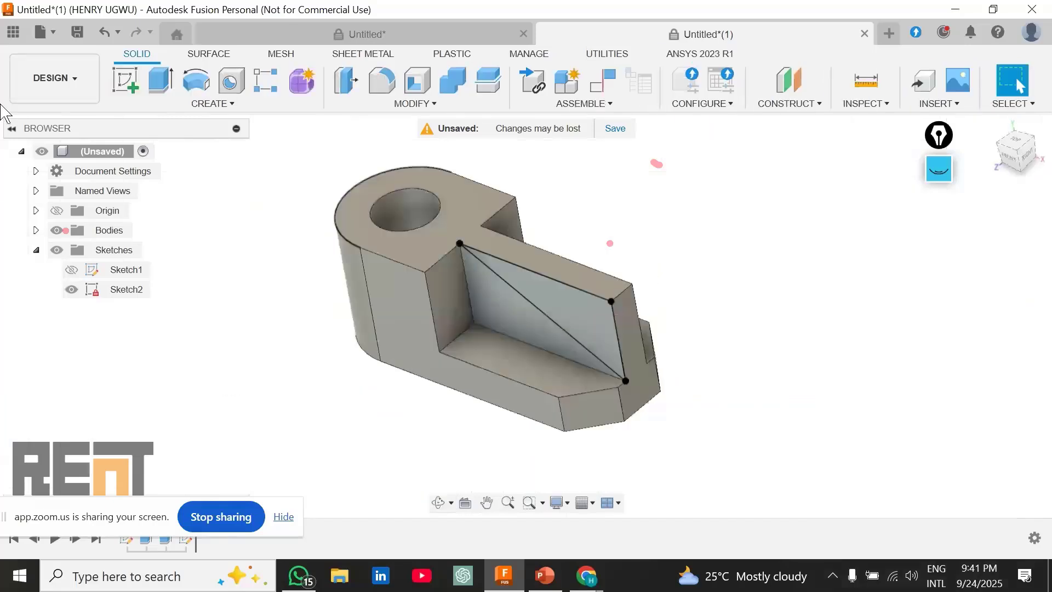
Step: Extrude the triangular profile above the diagonal -15 mm through the central rib as a cut
key(e)
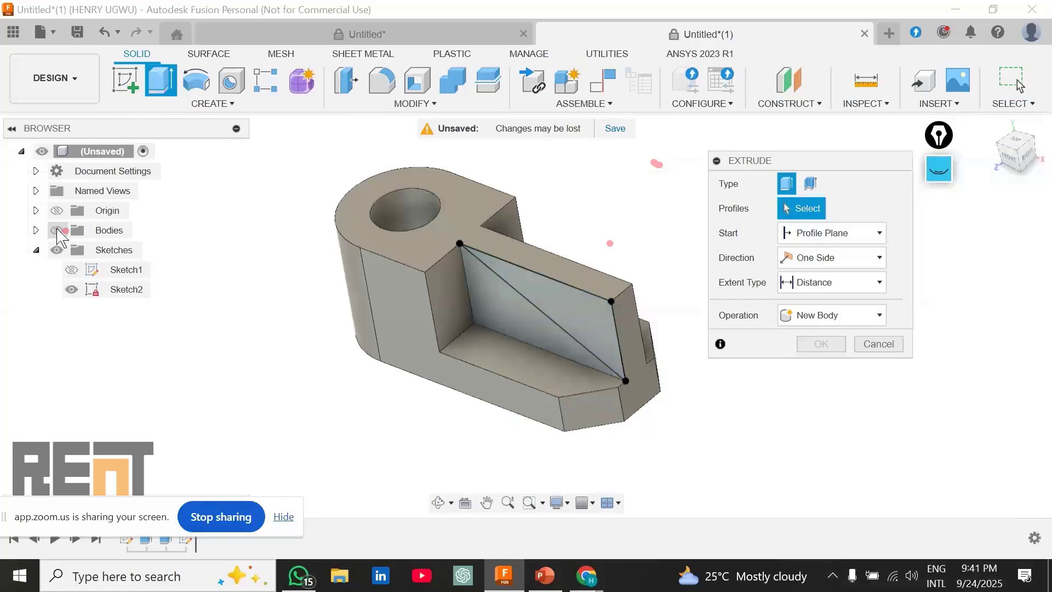
click(57, 230)
click(580, 313)
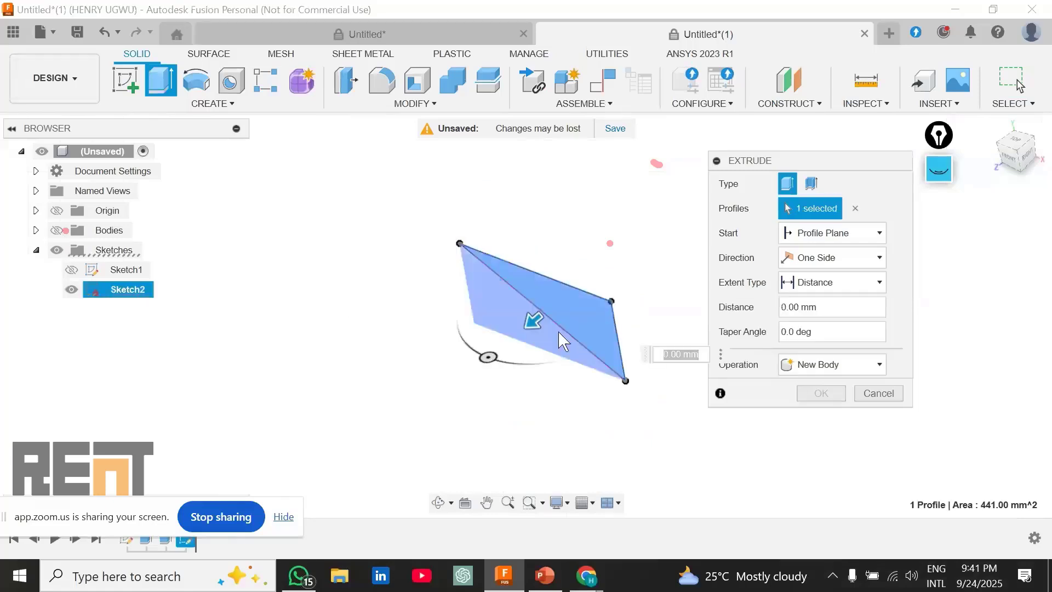
click(56, 230)
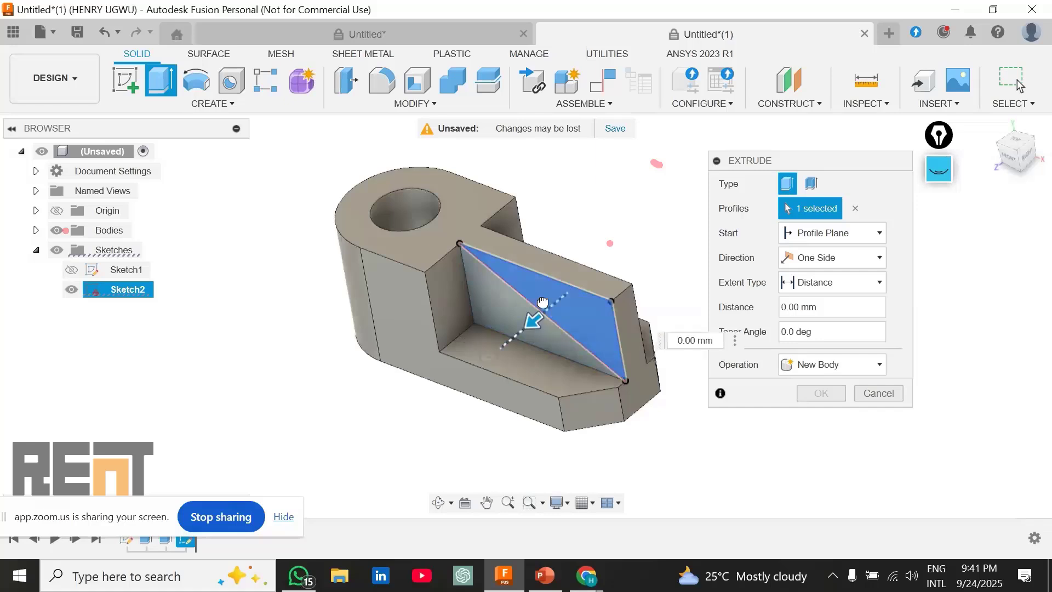
drag(543, 302, 596, 267)
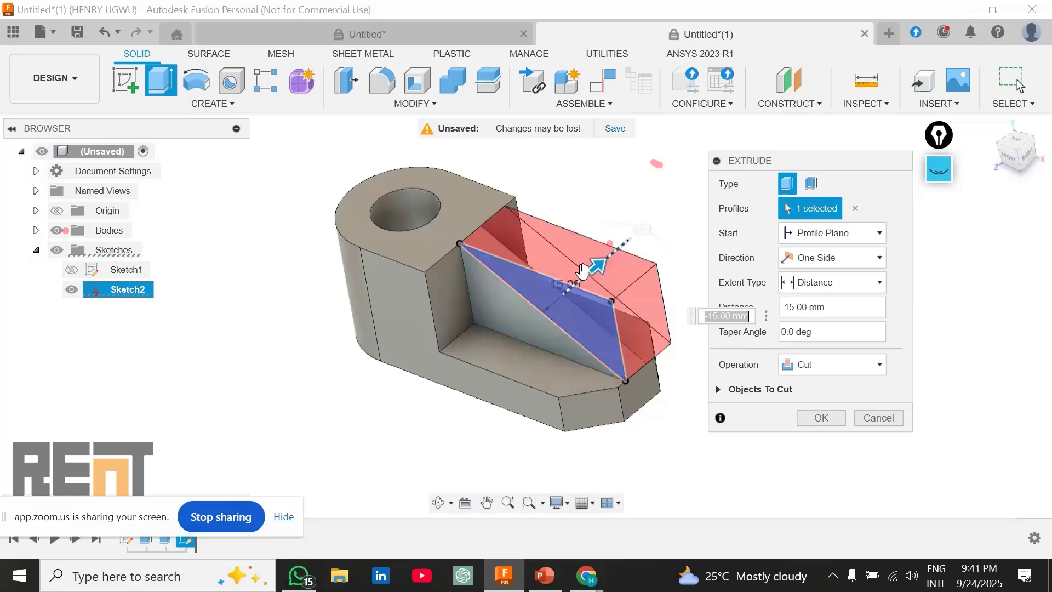
click(823, 374)
click(811, 402)
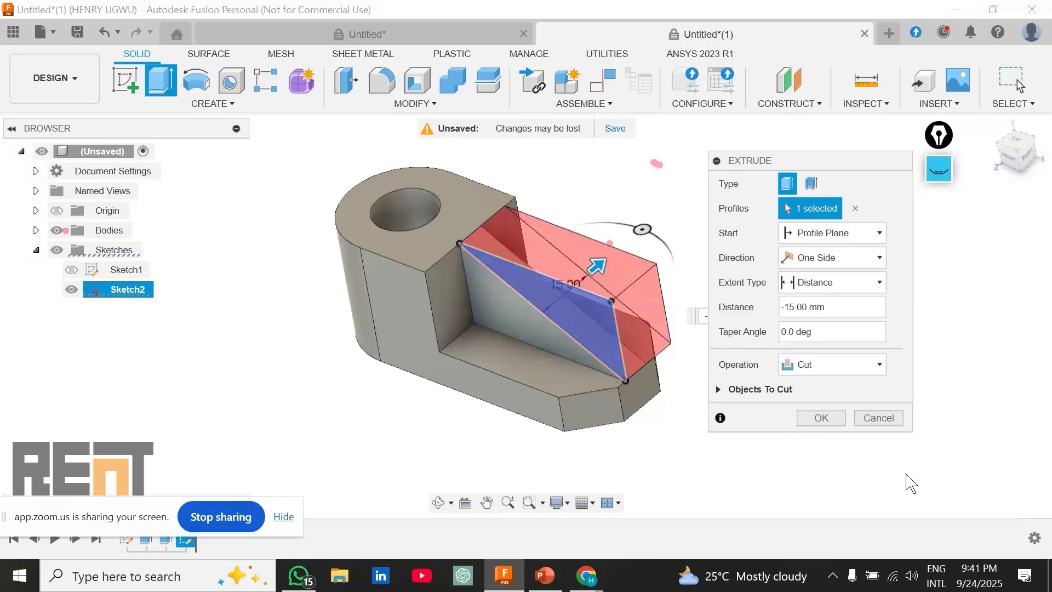
click(821, 418)
scroll(658, 366, down, 2)
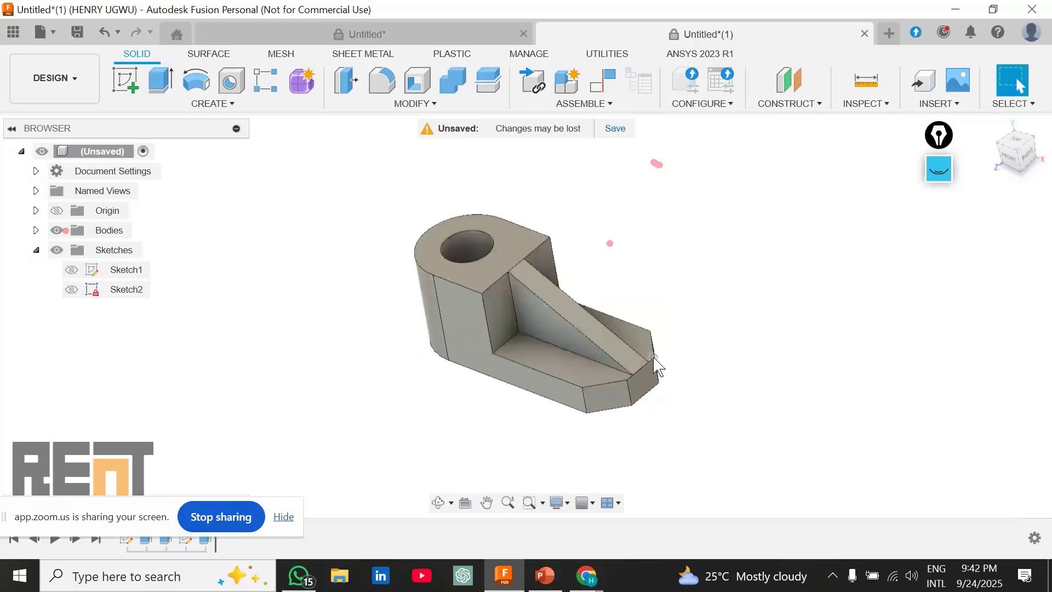
shift+middle_drag(657, 367, 647, 394)
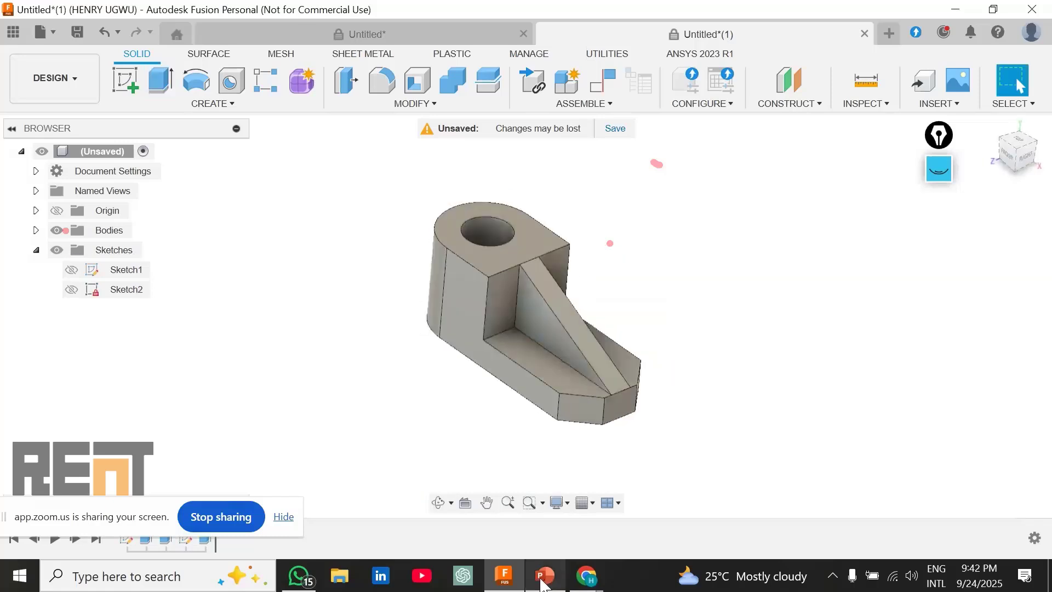
Step: Switch to PowerPoint to review the fixture block drawing, and check the meeting chat in the Zoom browser window
click(544, 576)
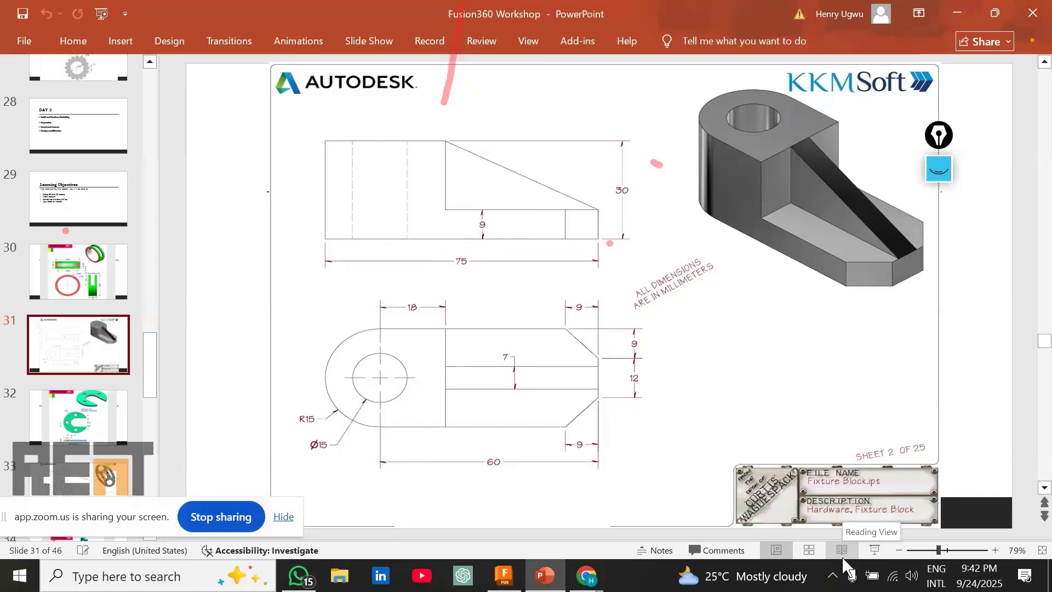
mouse_move(586, 576)
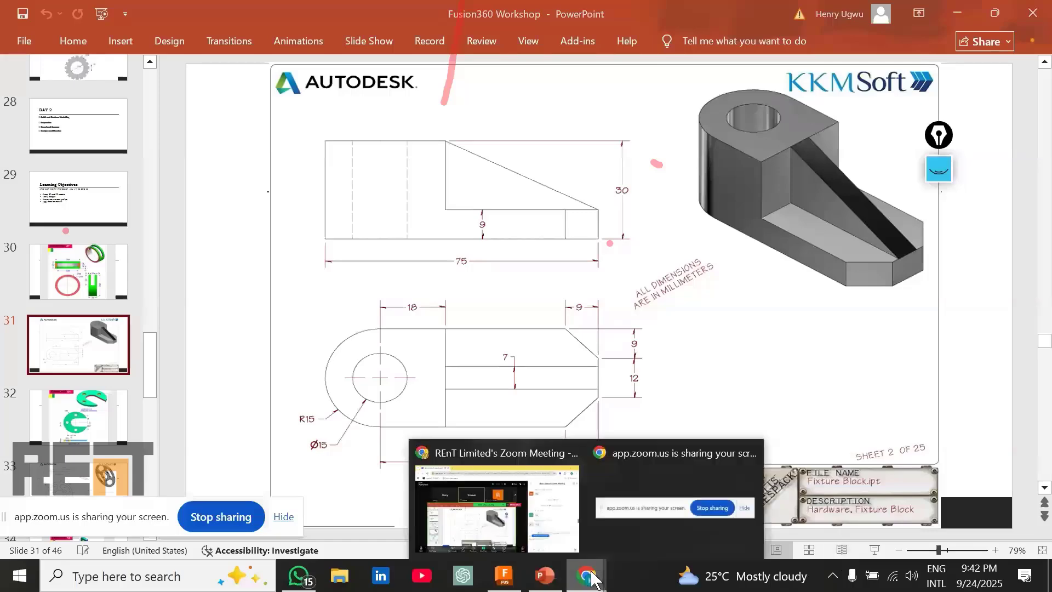
click(558, 531)
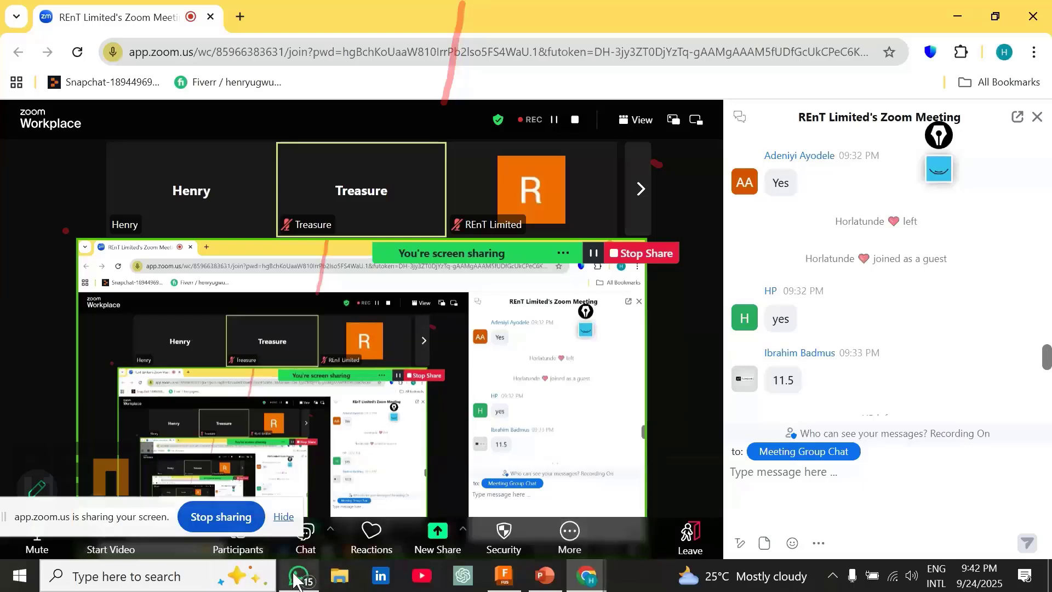
mouse_move(296, 578)
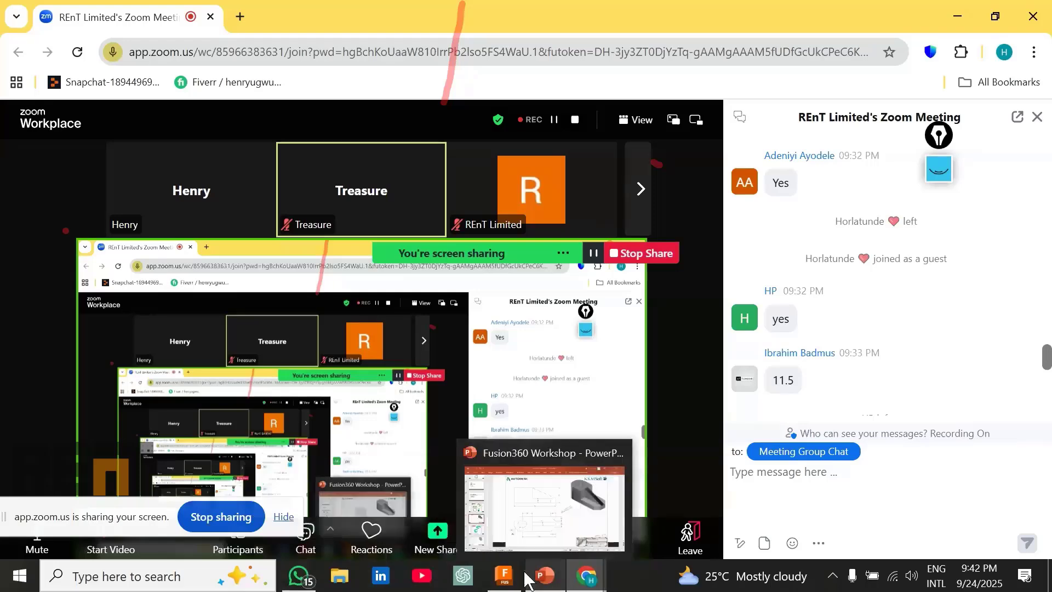
Step: Return to Fusion 360, write the attendance code as an on-screen text annotation beside the model, and collapse the annotation tools
click(503, 576)
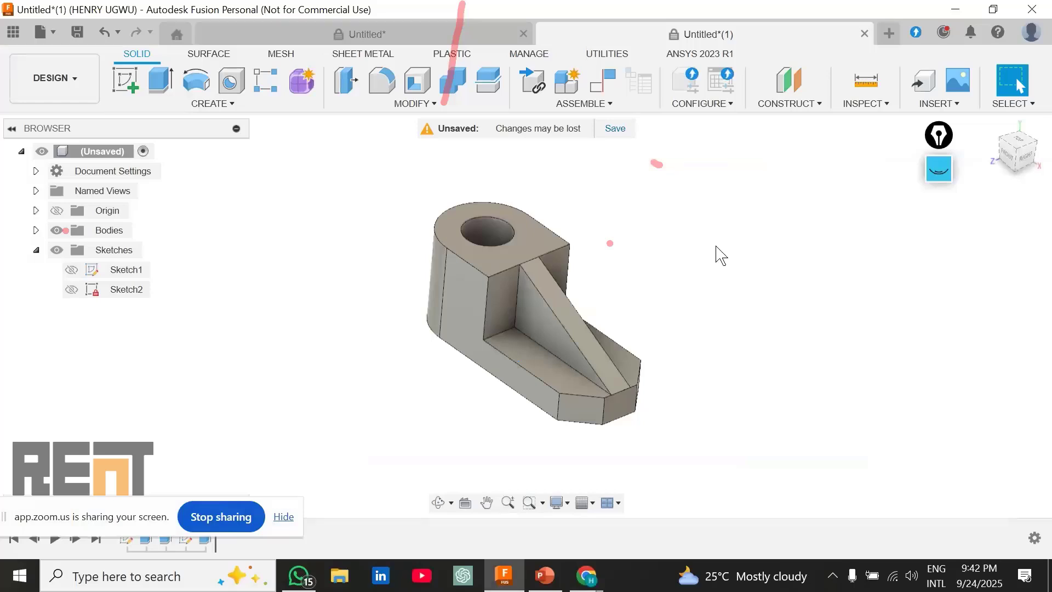
click(938, 174)
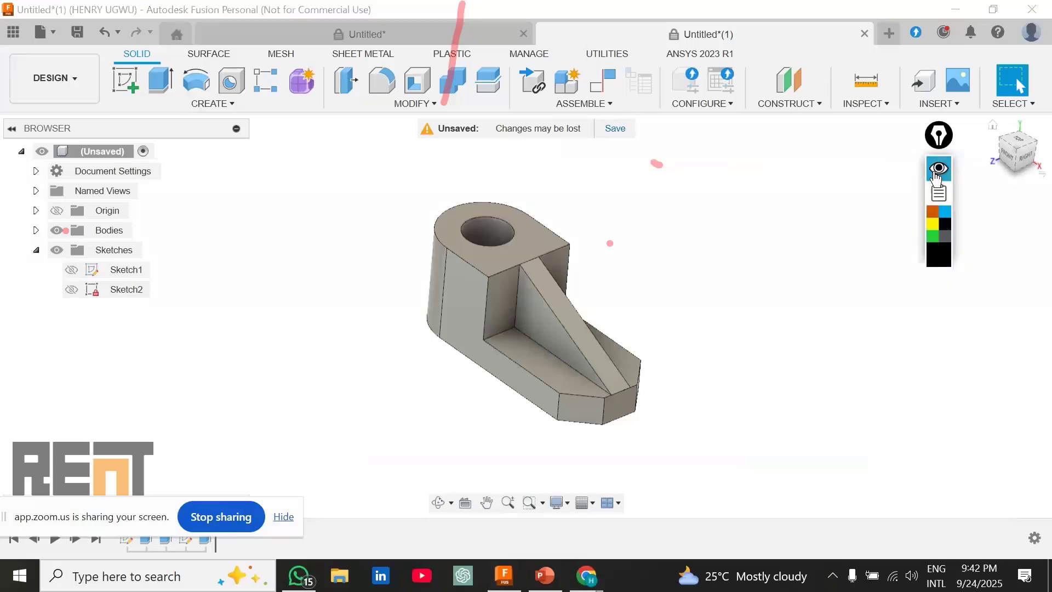
mouse_move(939, 219)
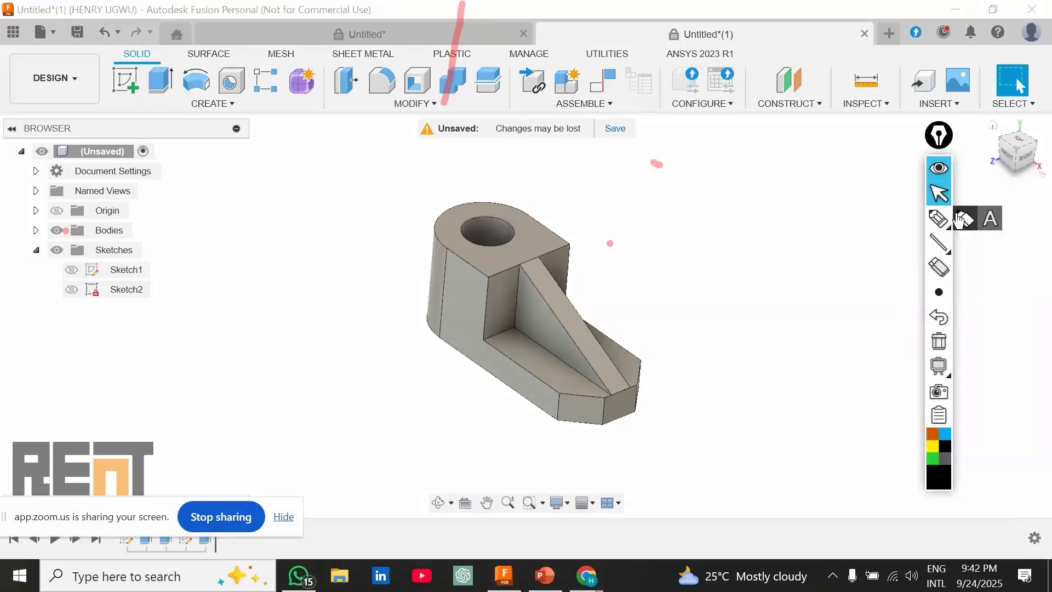
click(989, 219)
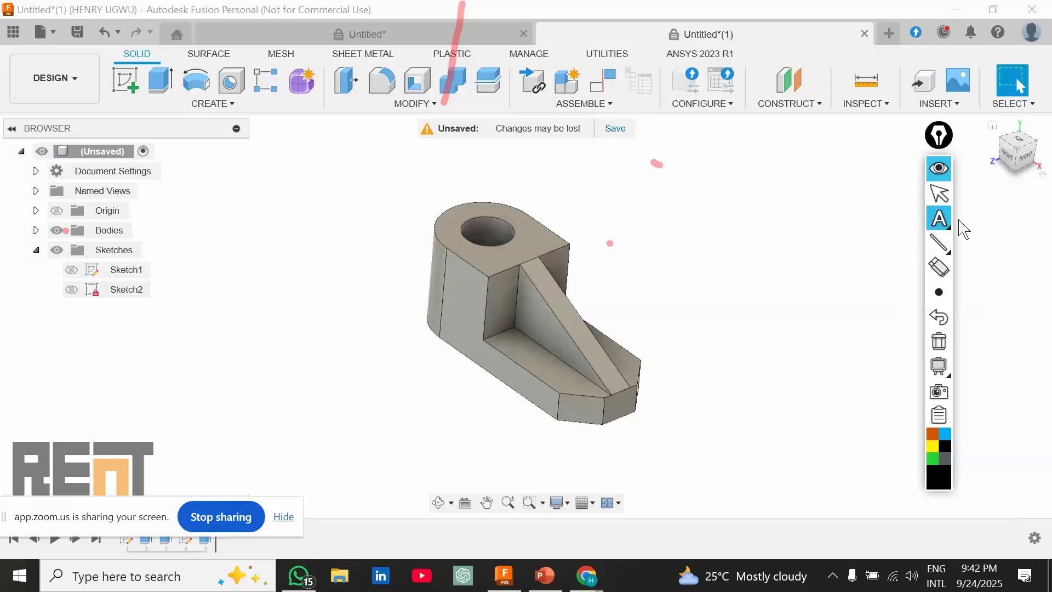
click(775, 215)
text(fusiol)
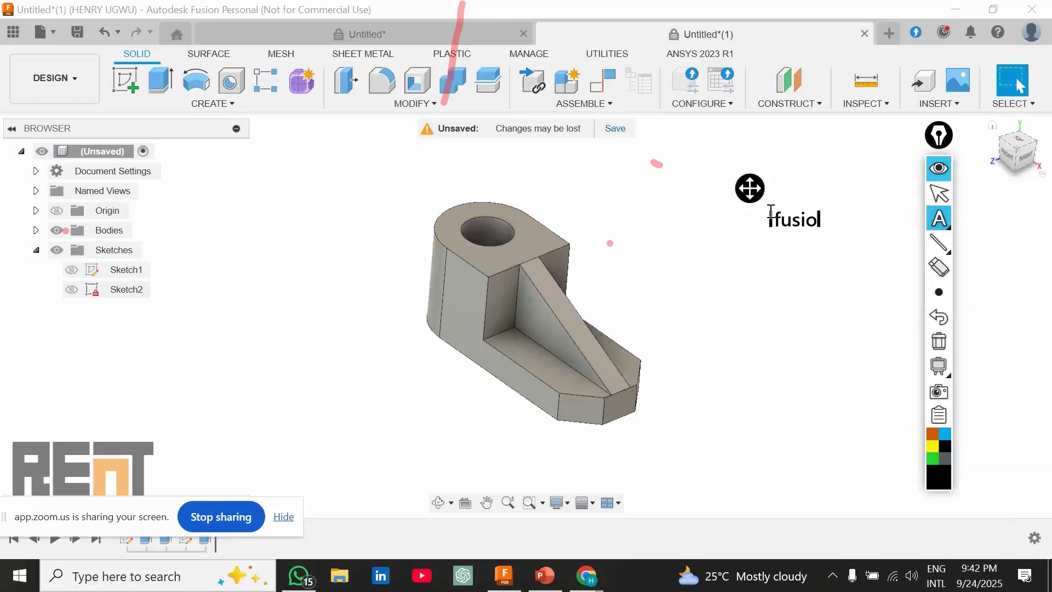
text(nday3)
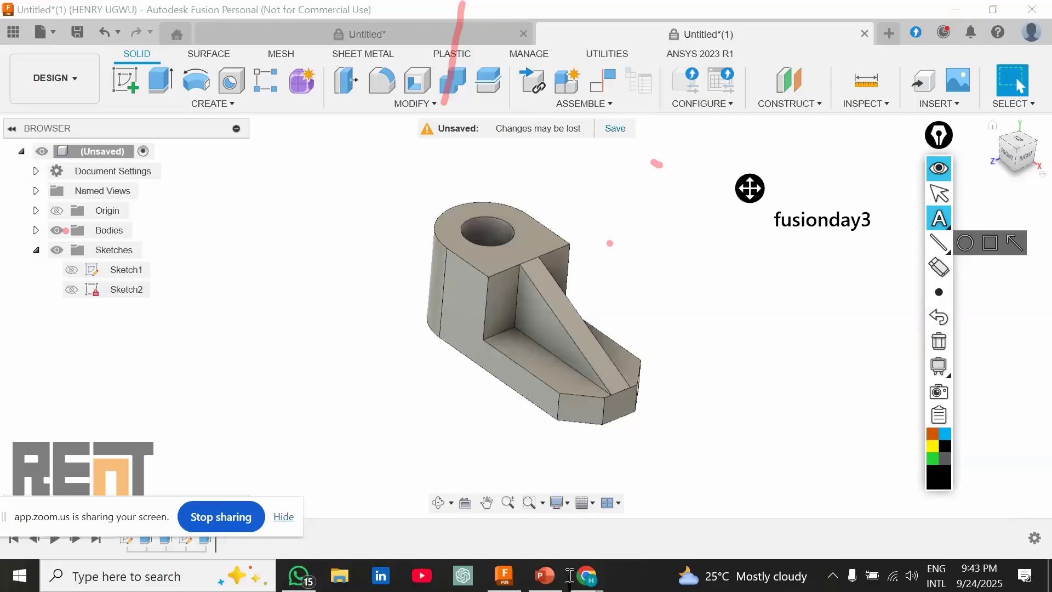
key(BackSpace)
text(2)
click(939, 167)
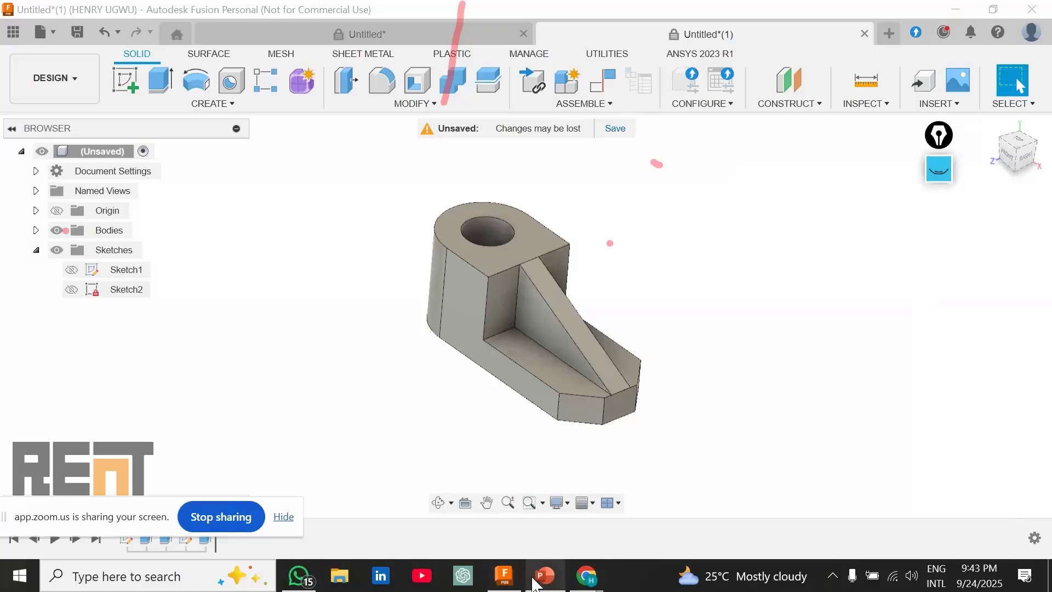
Step: Switch to the Zoom meeting and read the new group chat messages about the attendance code, form link and plane projection
mouse_move(587, 577)
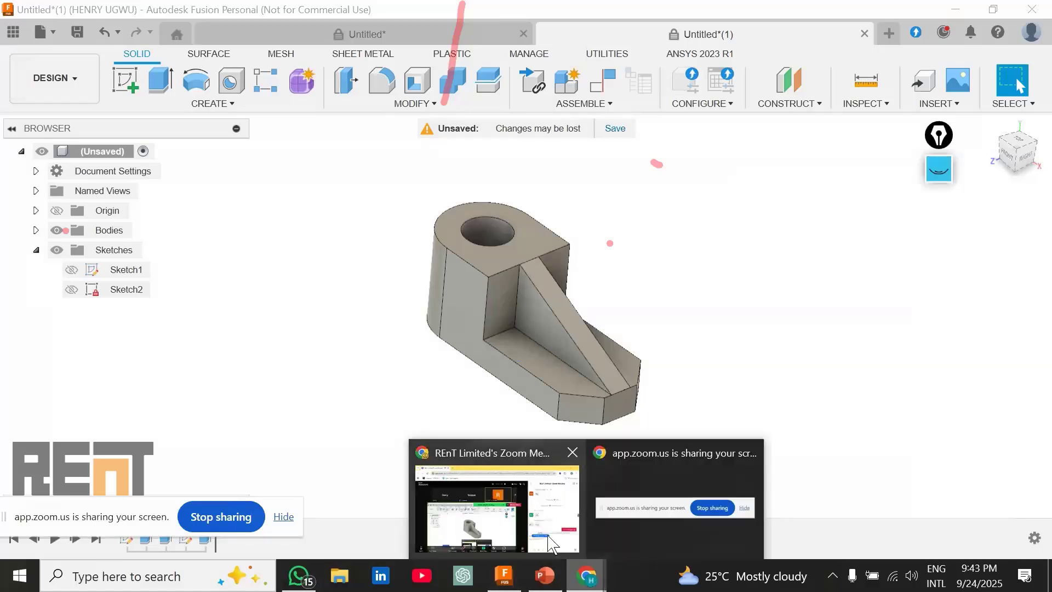
click(551, 544)
scroll(1048, 350, down, 10)
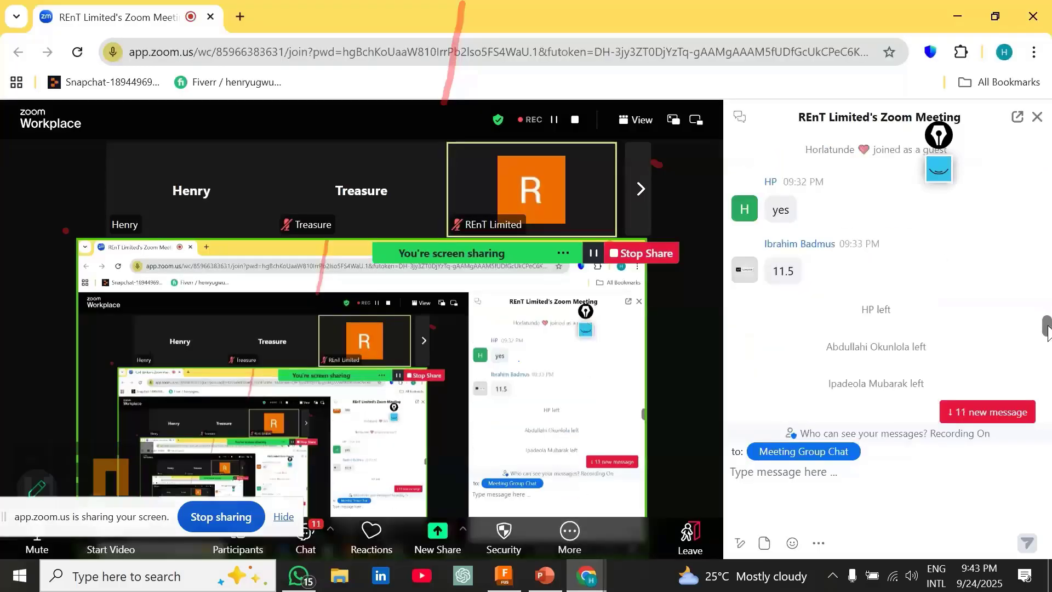
drag(1048, 354, 1050, 424)
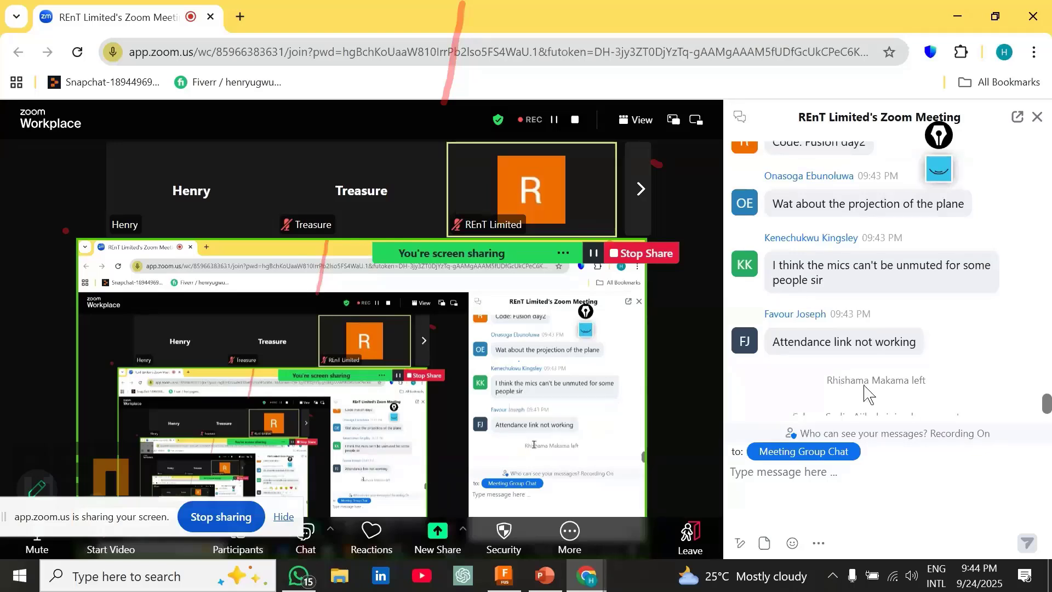
scroll(865, 378, up, 1)
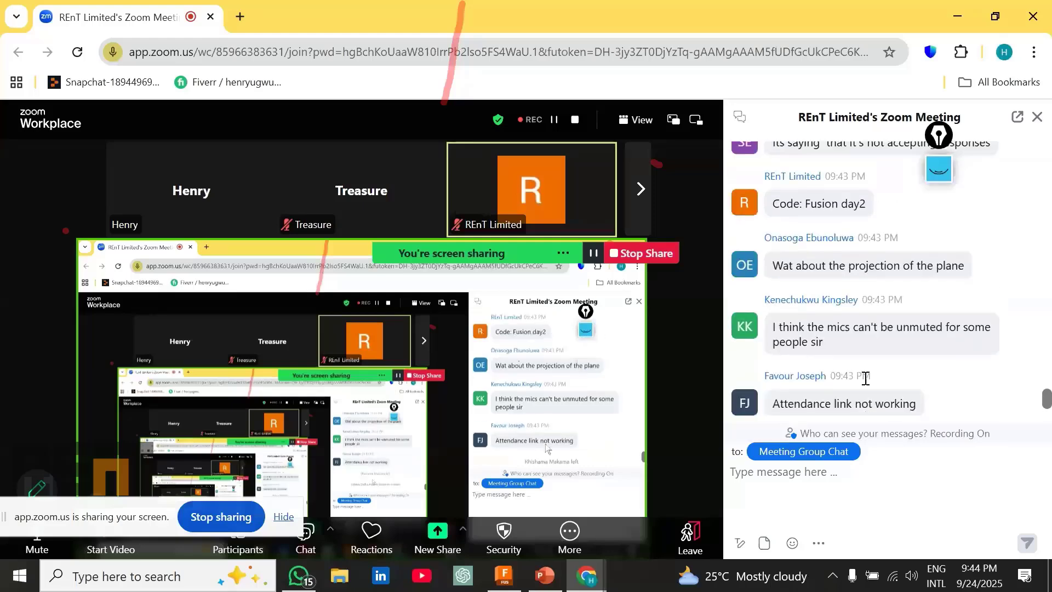
scroll(865, 376, down, 1)
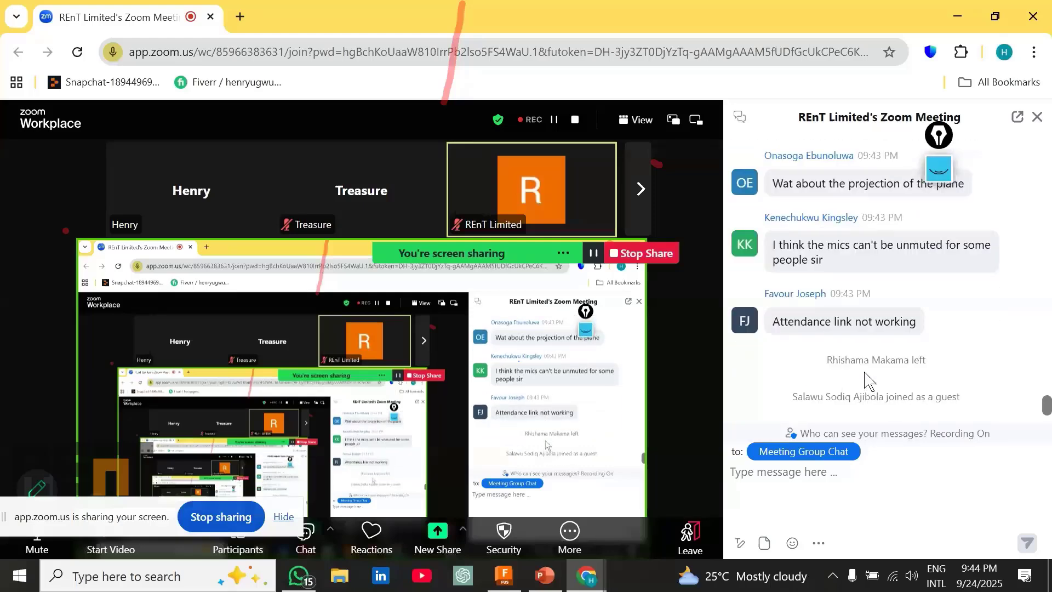
scroll(870, 378, up, 2)
scroll(865, 370, up, 3)
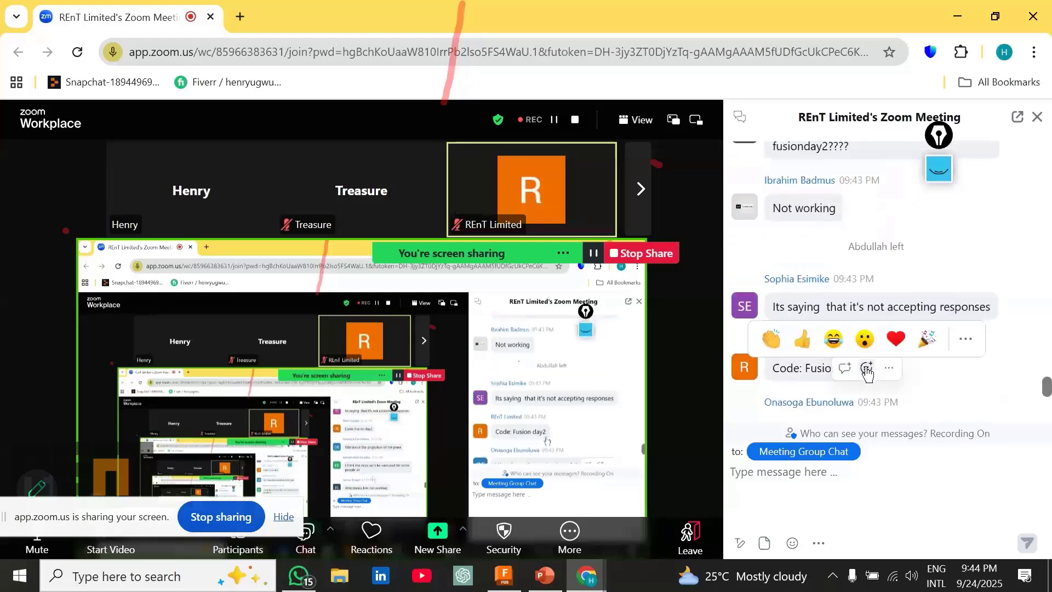
scroll(867, 367, down, 5)
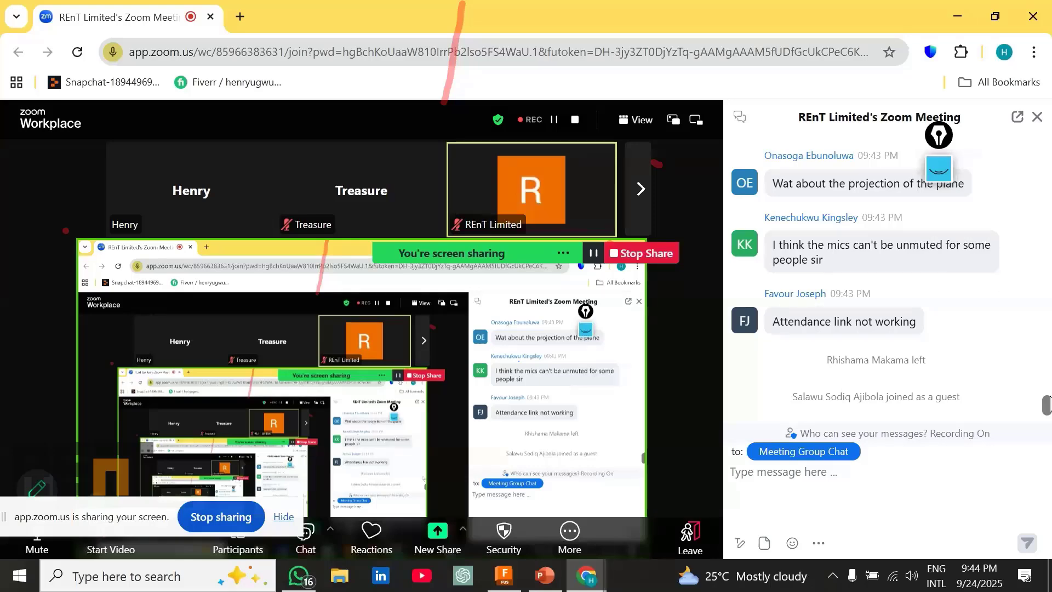
mouse_move(1049, 404)
mouse_down()
mouse_move(1045, 412)
mouse_move(1039, 357)
mouse_move(1033, 403)
mouse_up()
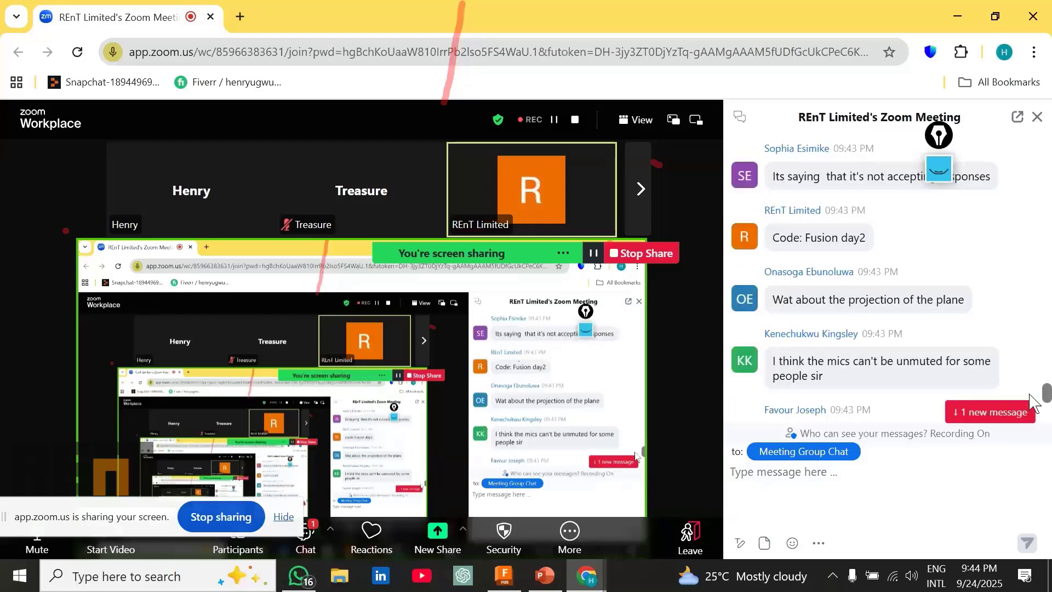
drag(1031, 395, 1031, 394)
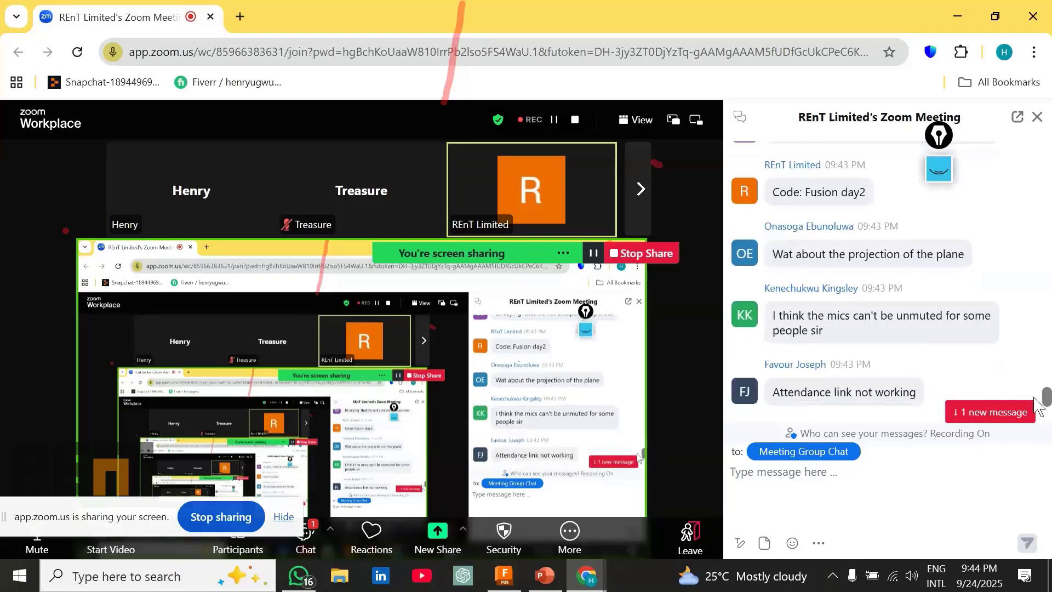
drag(1033, 396, 1032, 394)
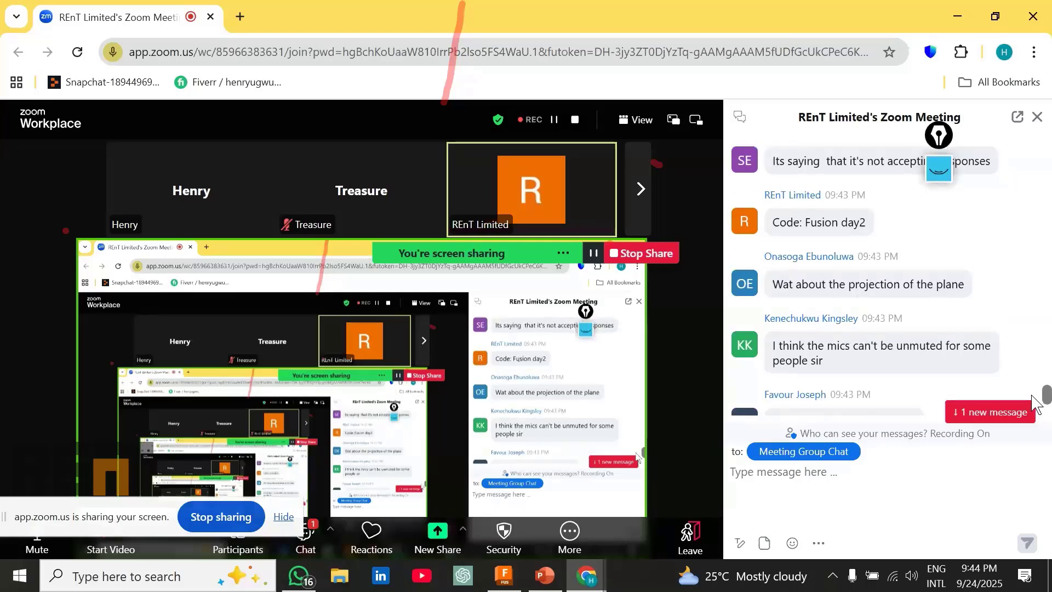
drag(1031, 395, 1033, 396)
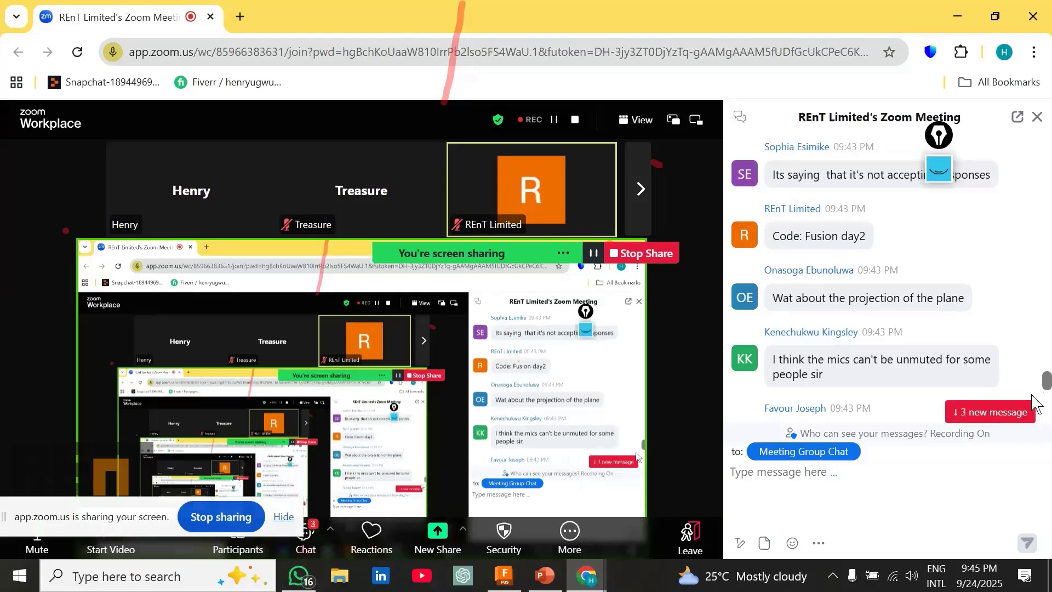
scroll(1033, 403, down, 8)
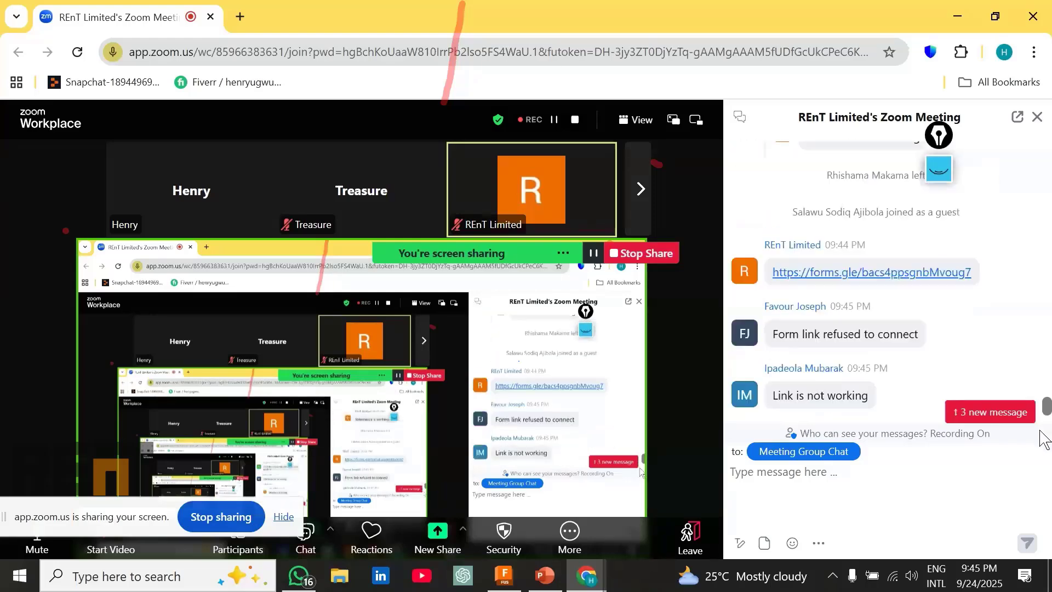
Step: Review the latest group chat messages, including the question about choosing the scale on the axes
click(869, 394)
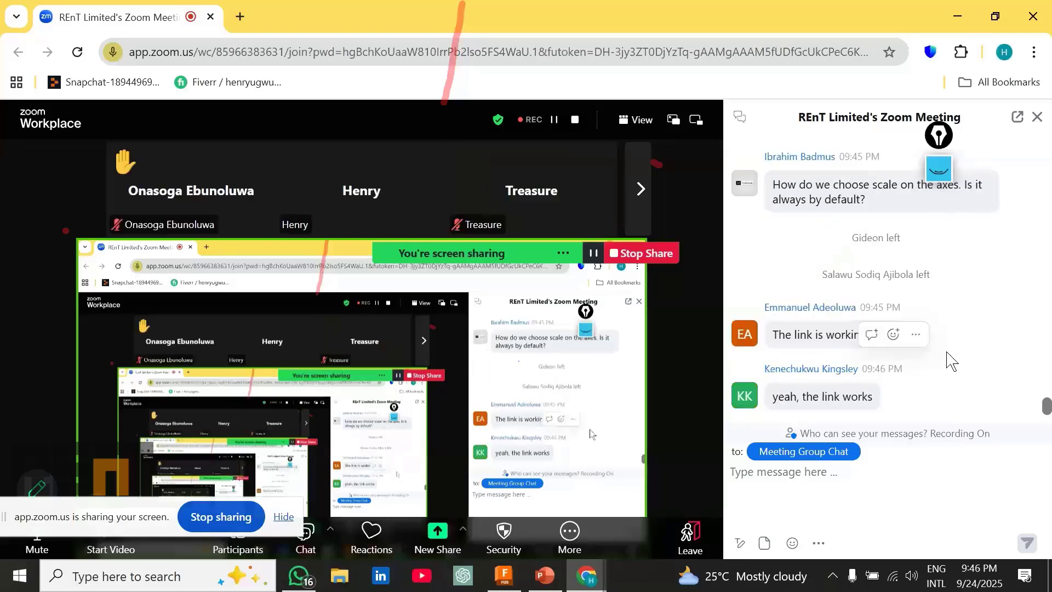
scroll(952, 361, up, 2)
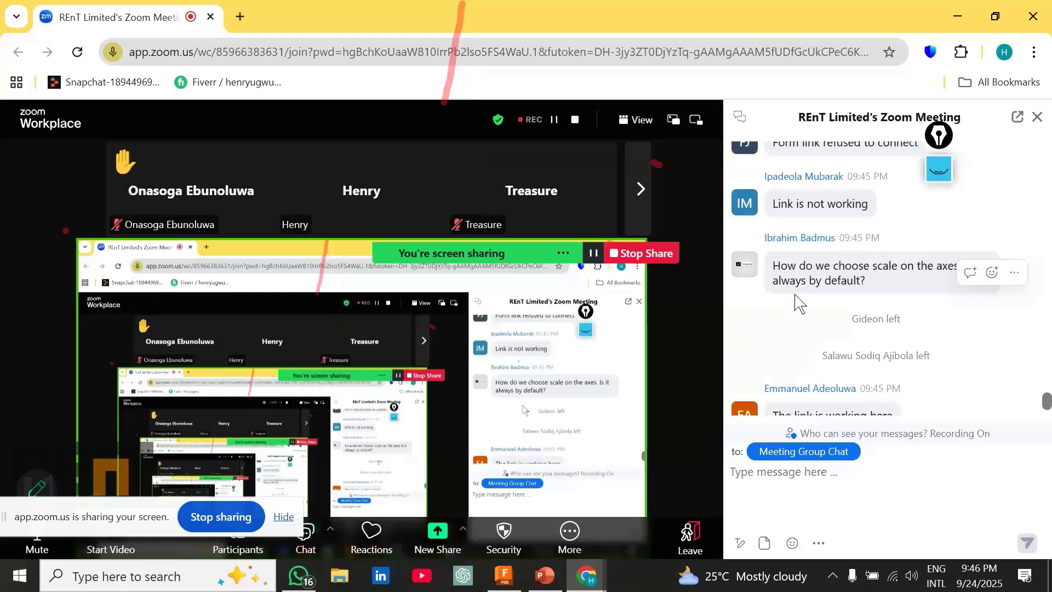
scroll(796, 281, up, 2)
scroll(796, 282, down, 5)
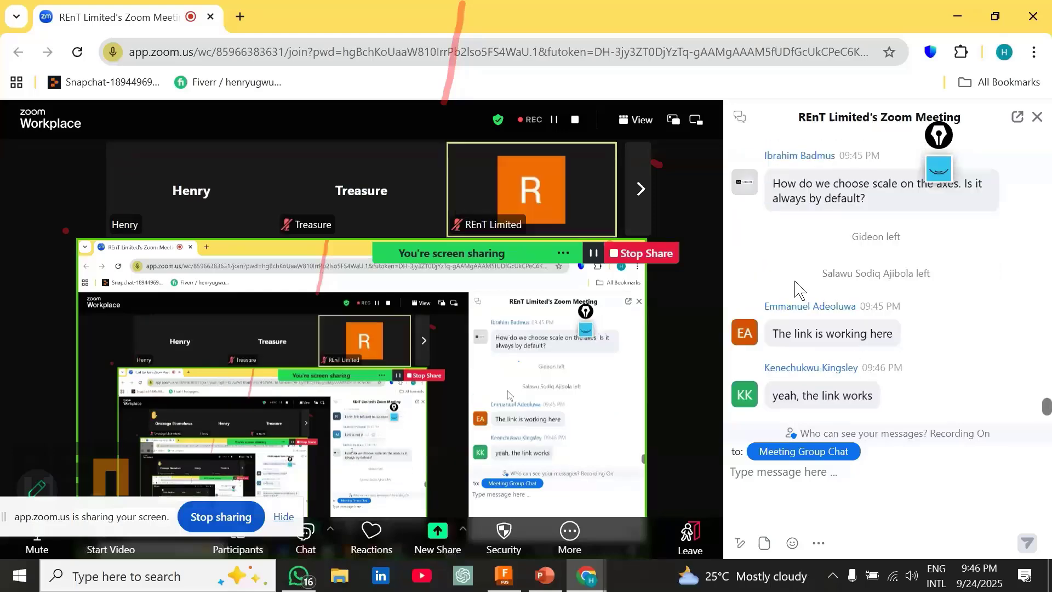
scroll(796, 281, up, 4)
scroll(796, 282, down, 2)
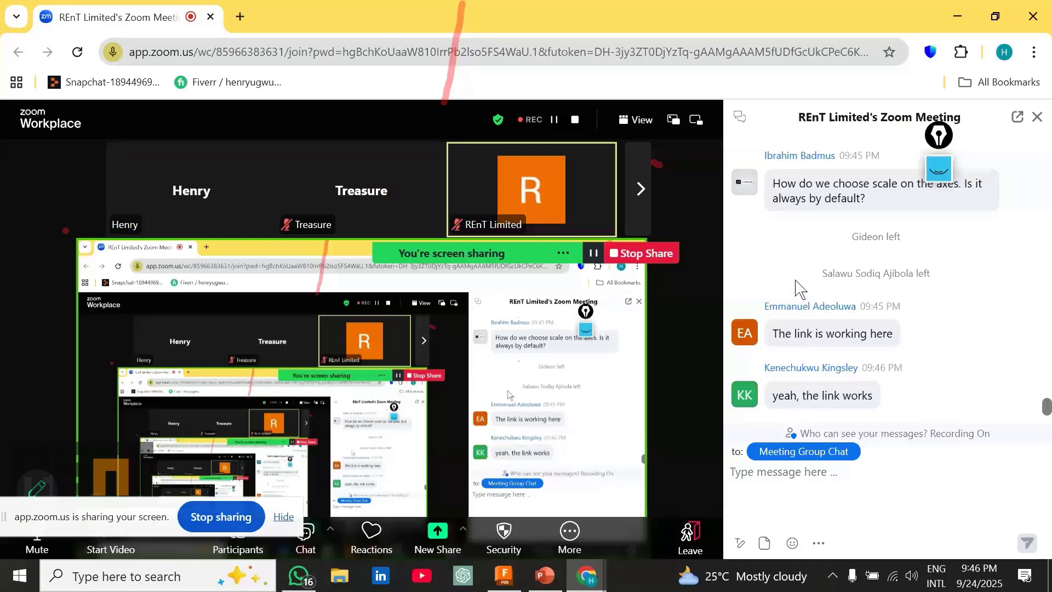
scroll(796, 281, up, 2)
scroll(797, 281, down, 2)
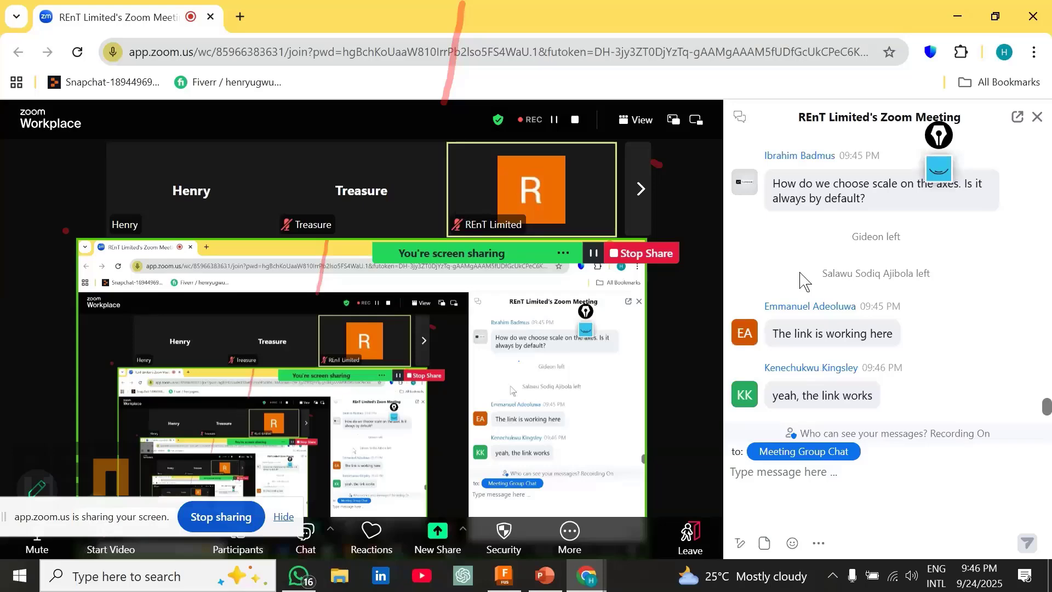
Step: Reread the recent group chat messages about choosing the scale on the axes and the form link
scroll(800, 277, up, 3)
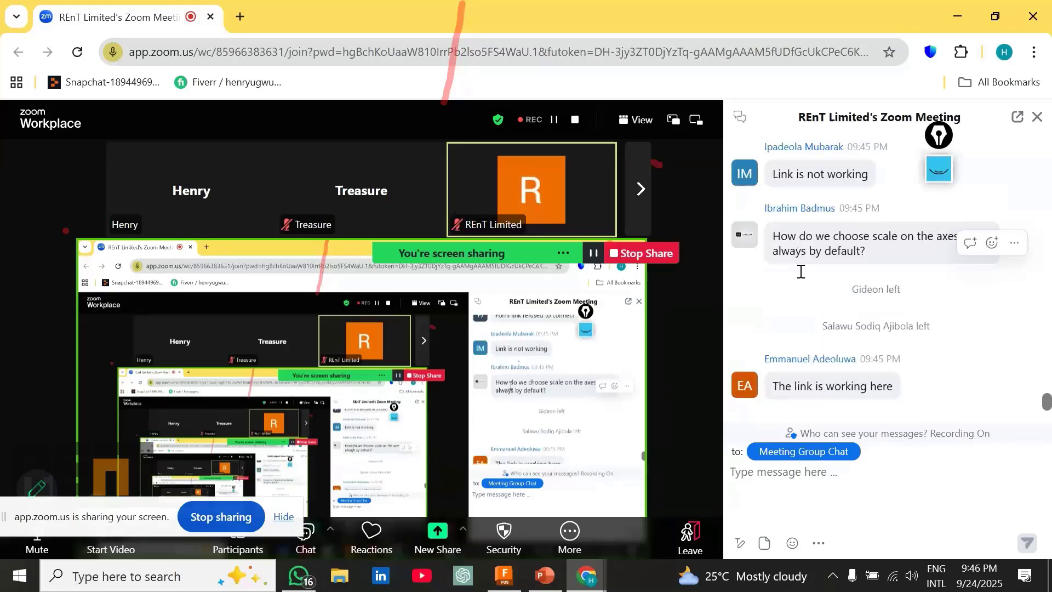
scroll(877, 272, down, 3)
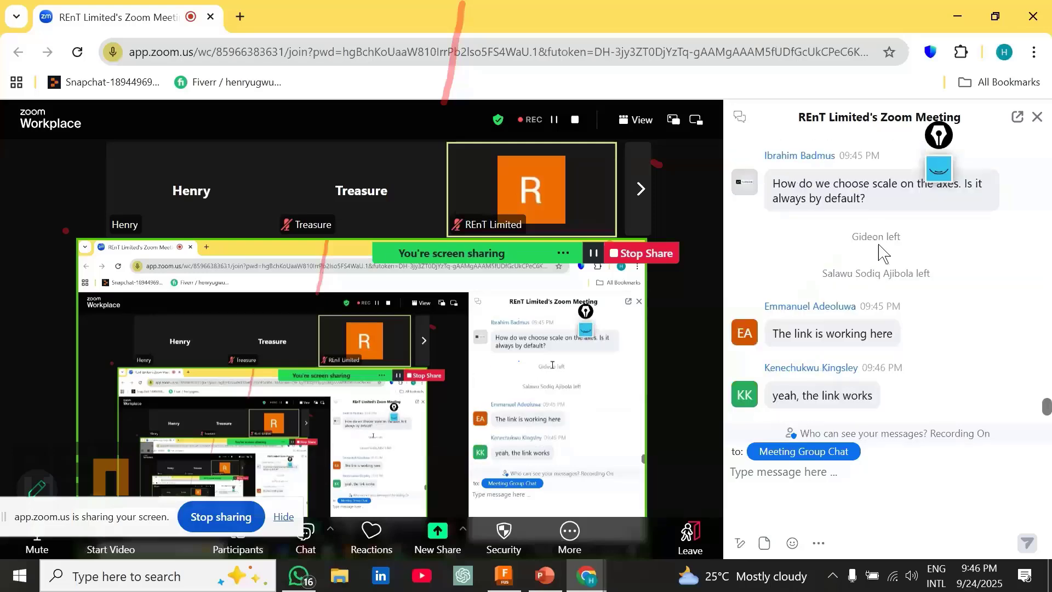
scroll(877, 241, up, 3)
scroll(877, 242, down, 3)
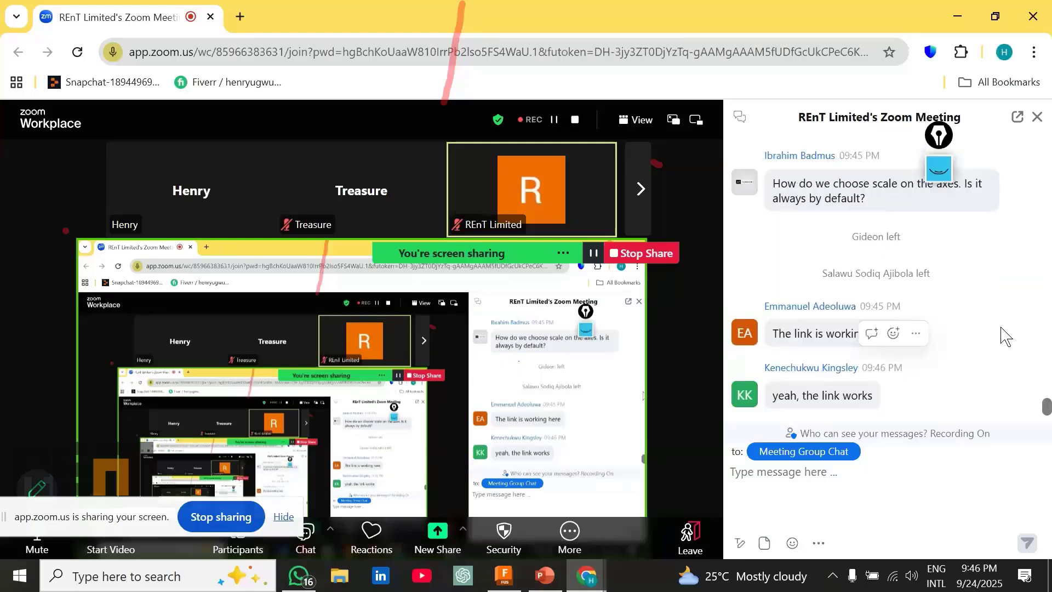
Step: Switch back to Fusion 360 and examine where the sloped rib meets the raised round-ended boss
mouse_move(551, 577)
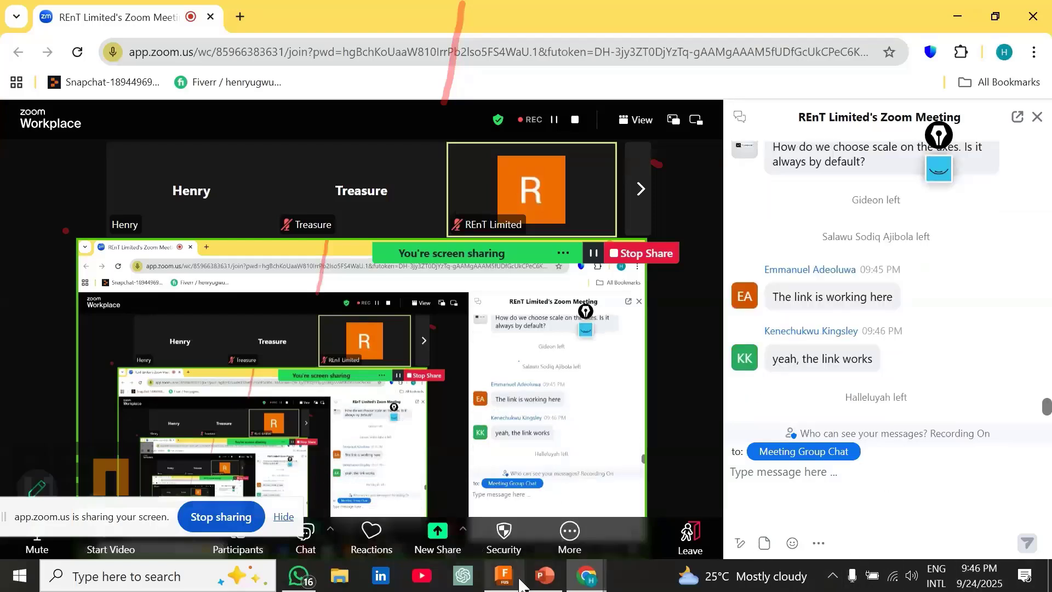
mouse_move(513, 578)
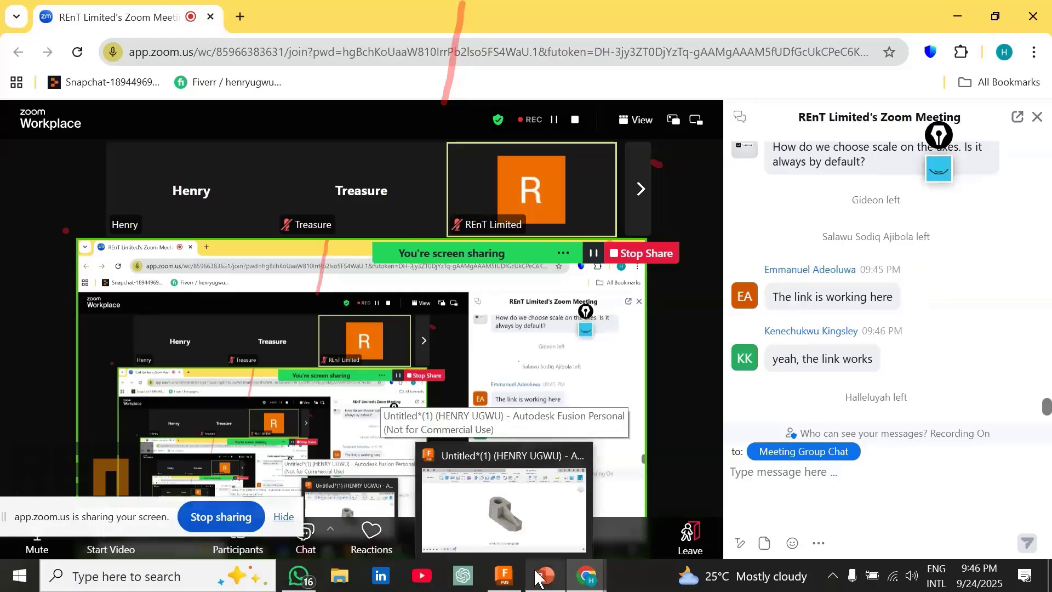
click(515, 578)
scroll(509, 378, down, 6)
scroll(510, 358, up, 7)
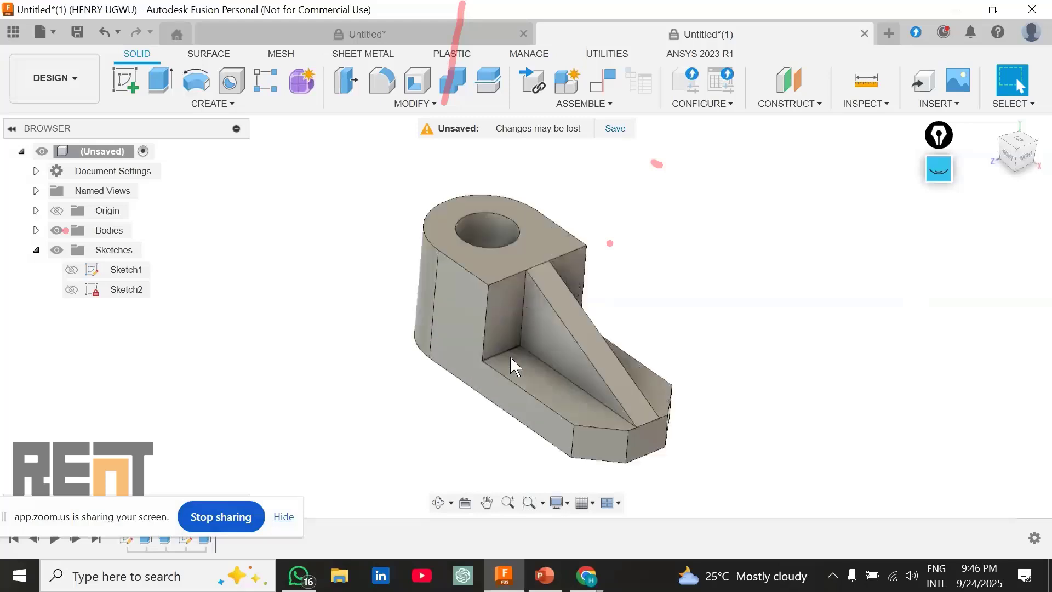
scroll(510, 358, up, 5)
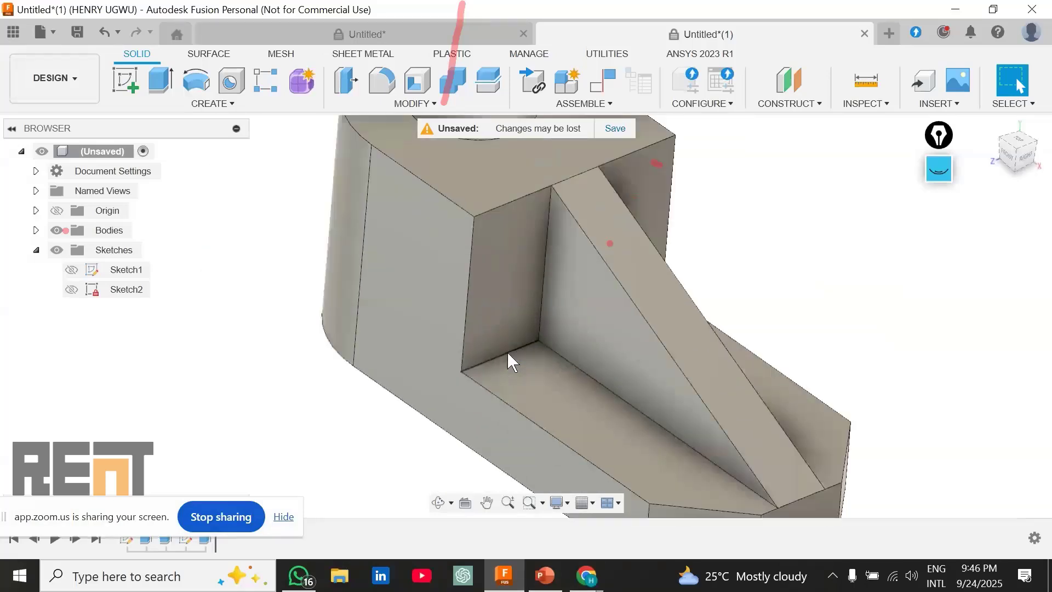
scroll(508, 351, down, 3)
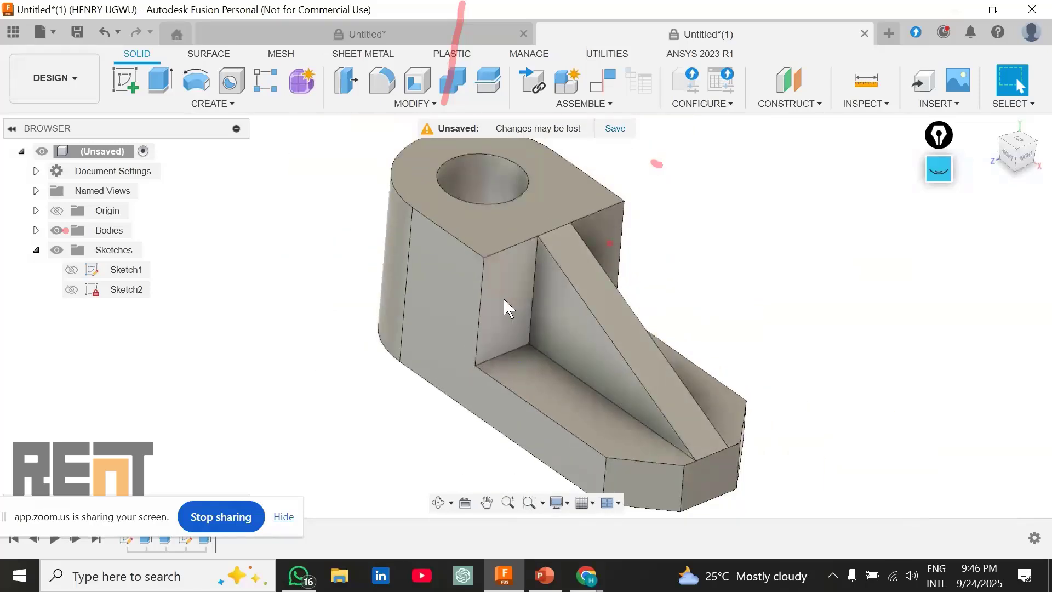
scroll(543, 298, up, 3)
scroll(543, 296, down, 3)
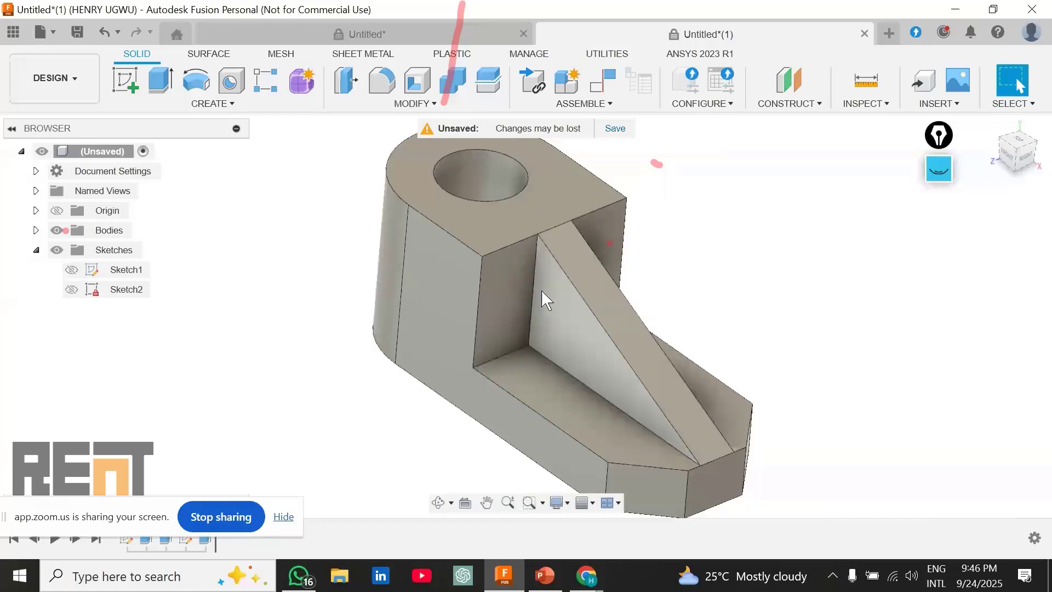
scroll(499, 313, down, 2)
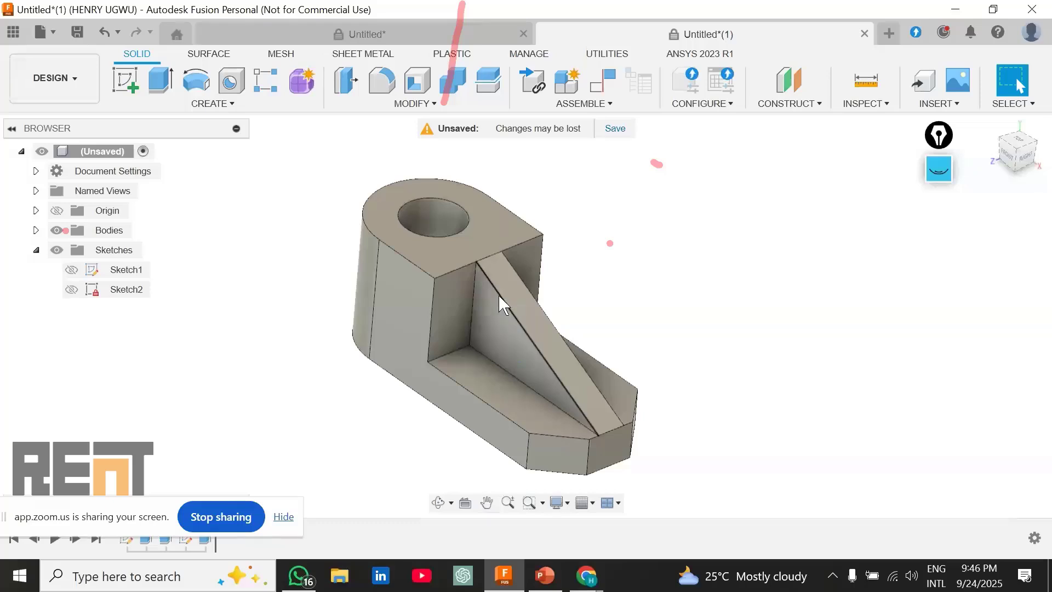
scroll(501, 296, up, 1)
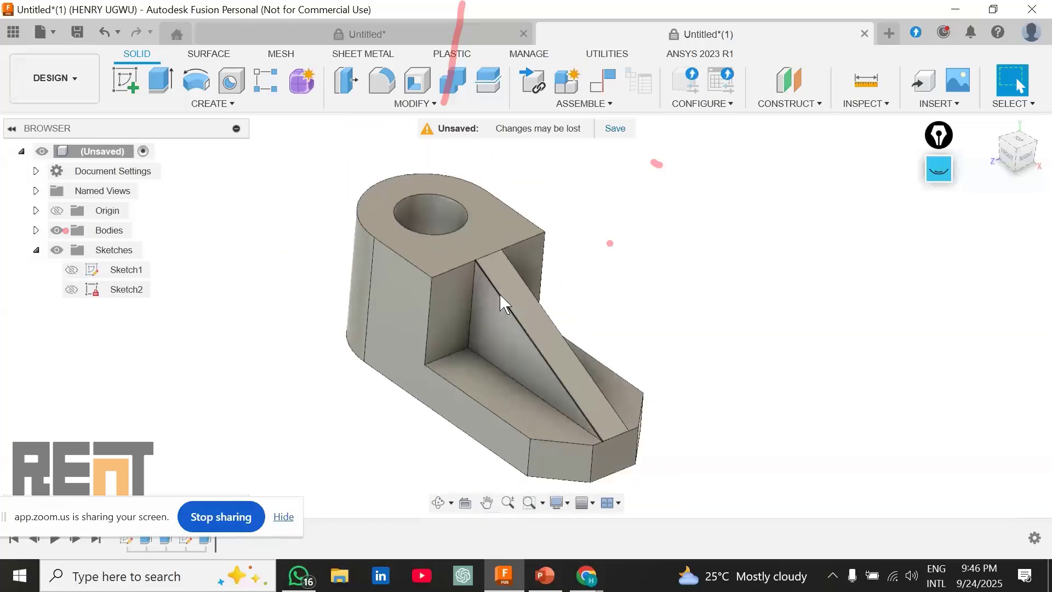
scroll(501, 294, down, 1)
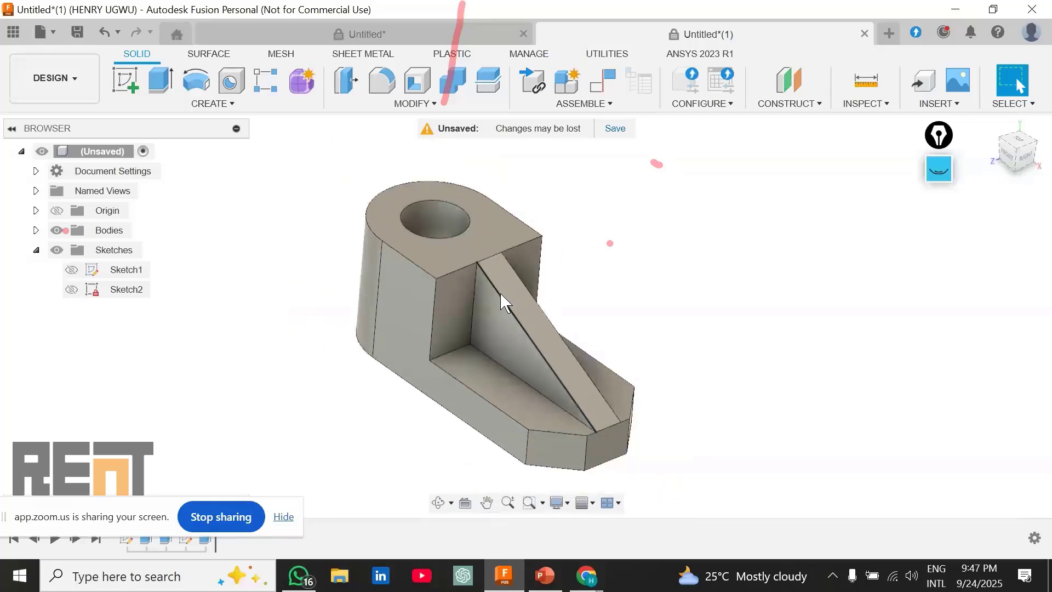
scroll(501, 294, up, 5)
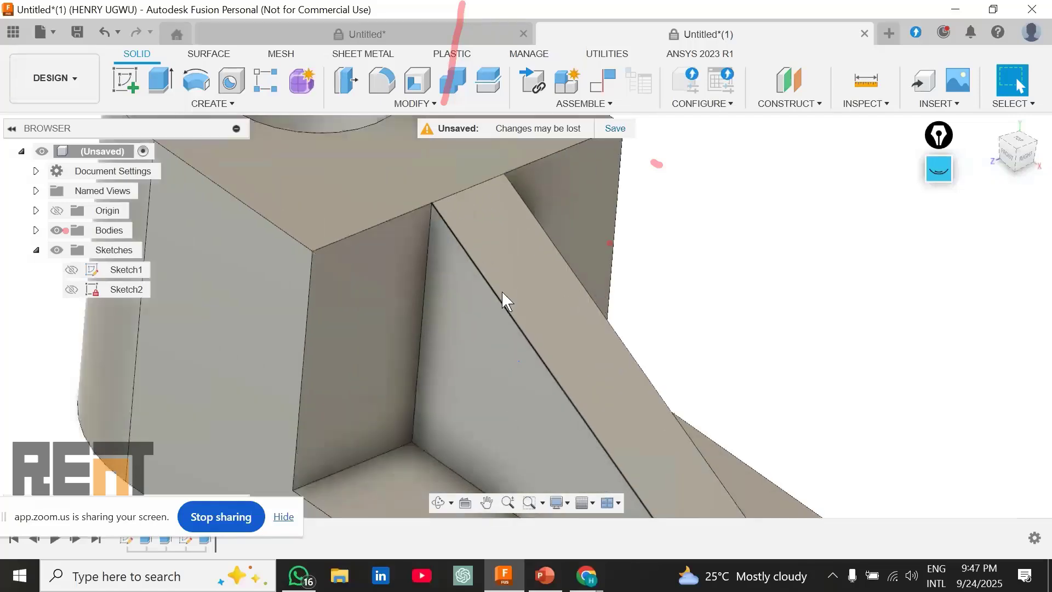
scroll(502, 292, down, 3)
Step: Examine the rib's side face and the ledge beside it from the front, at close range and as a whole
shift+middle_drag(503, 296, 614, 321)
scroll(614, 320, down, 2)
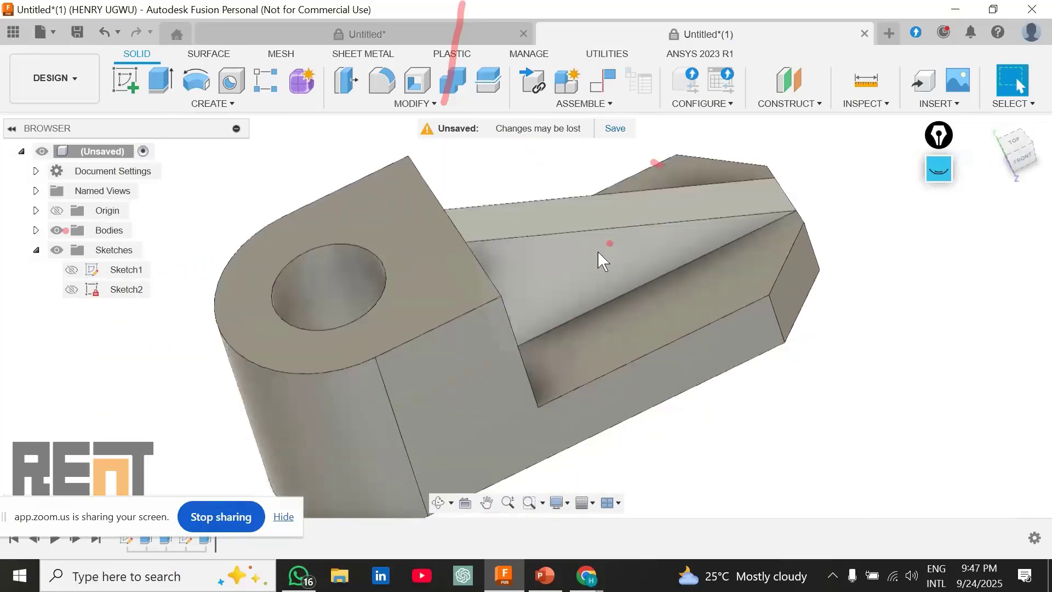
scroll(598, 254, up, 1)
scroll(598, 248, up, 2)
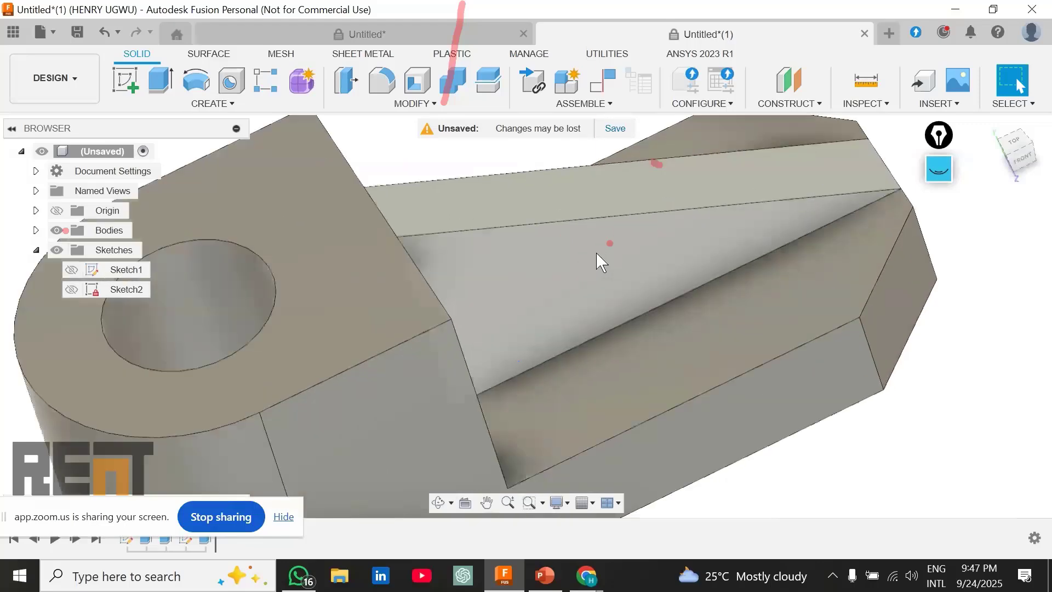
scroll(597, 252, down, 2)
scroll(581, 295, up, 1)
scroll(581, 295, down, 2)
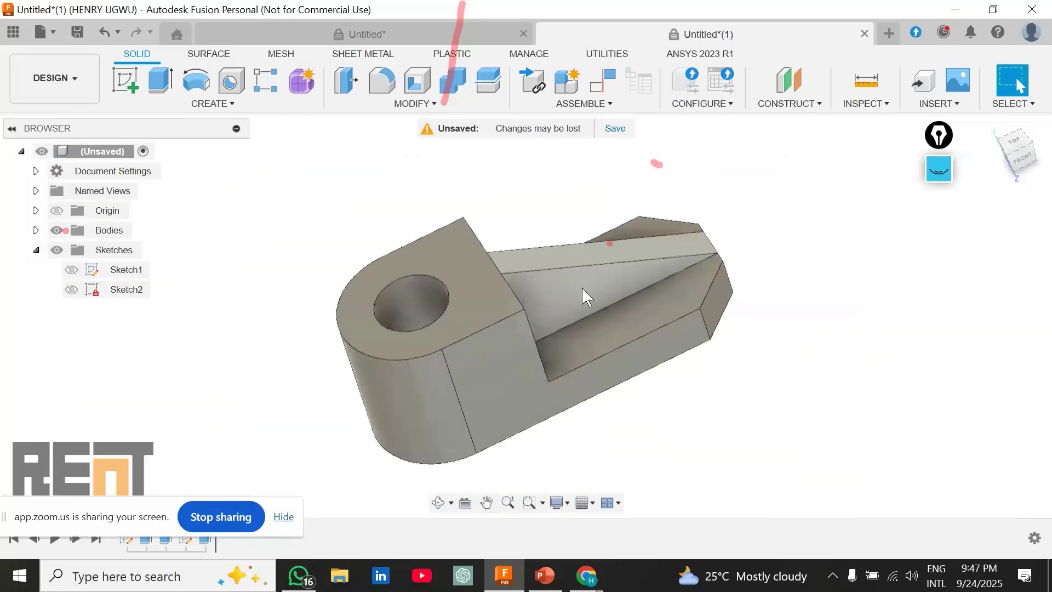
scroll(582, 288, up, 2)
scroll(583, 282, up, 3)
scroll(583, 282, down, 3)
scroll(584, 280, up, 1)
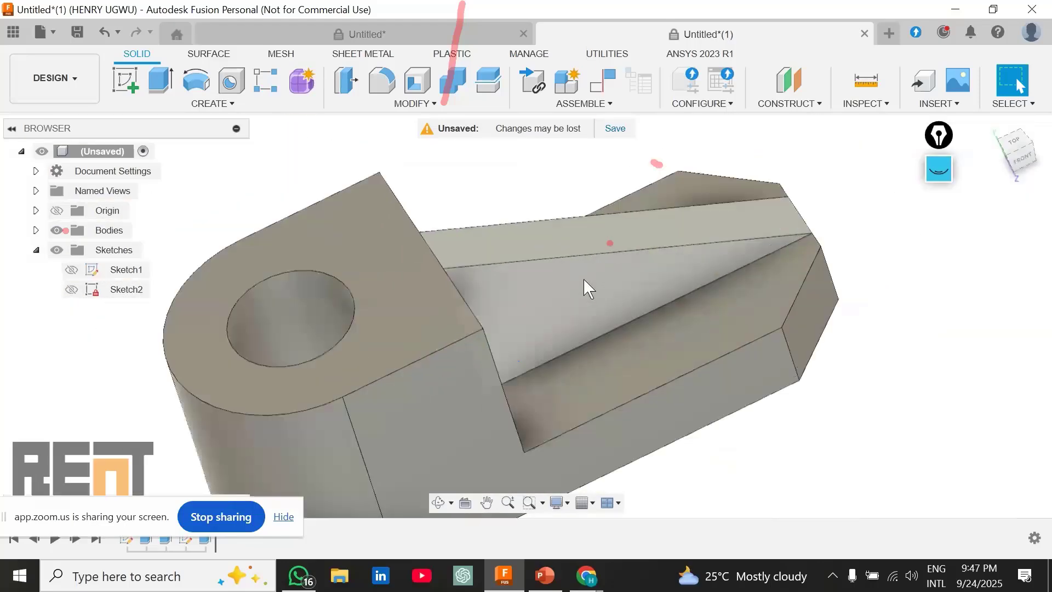
scroll(493, 406, up, 2)
scroll(498, 393, down, 4)
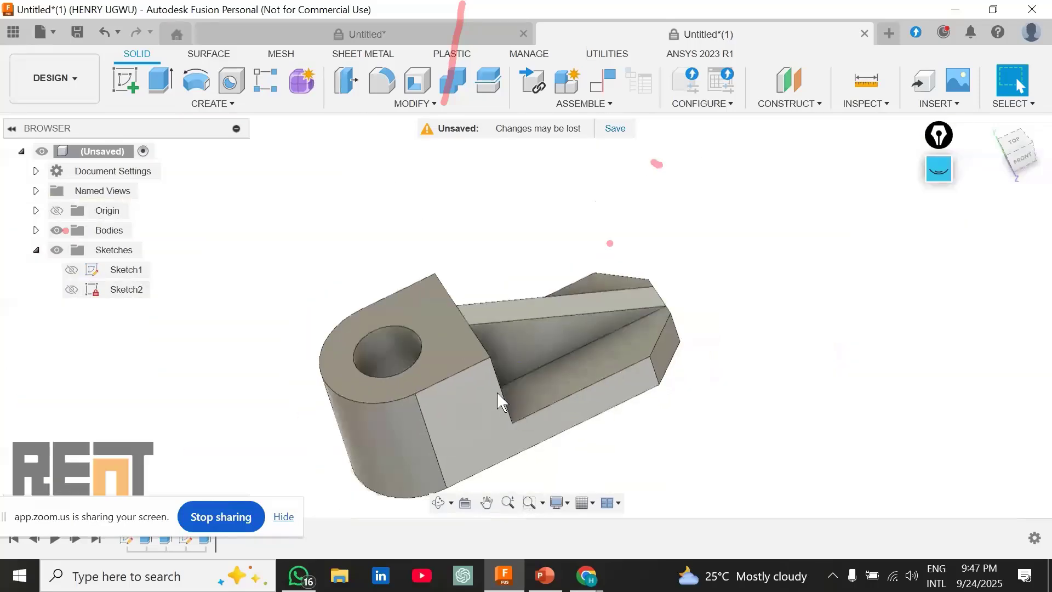
scroll(498, 393, up, 1)
scroll(498, 390, down, 1)
scroll(498, 390, down, 2)
scroll(498, 388, up, 6)
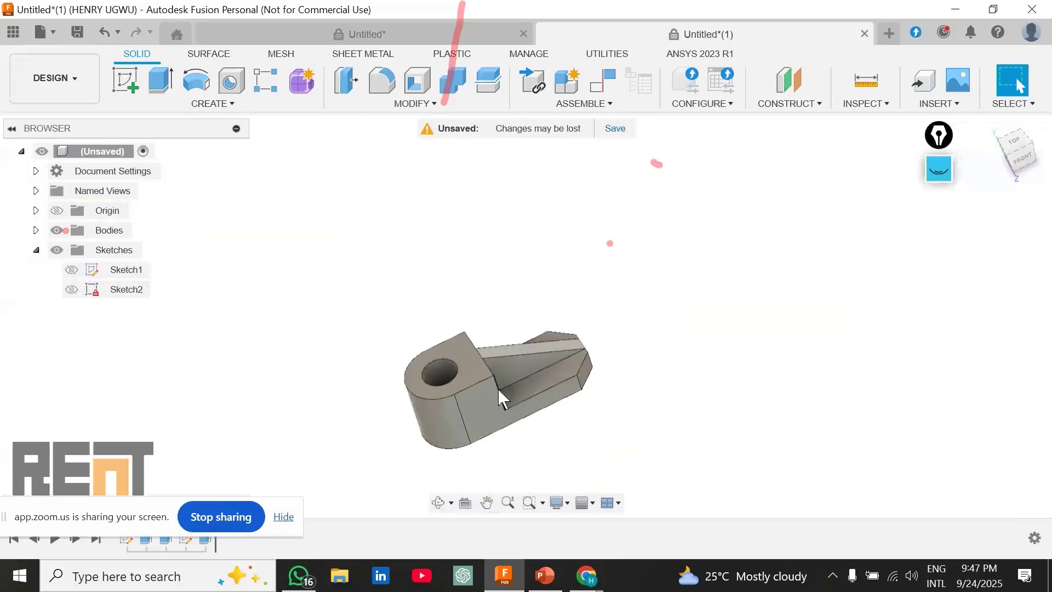
scroll(499, 387, up, 4)
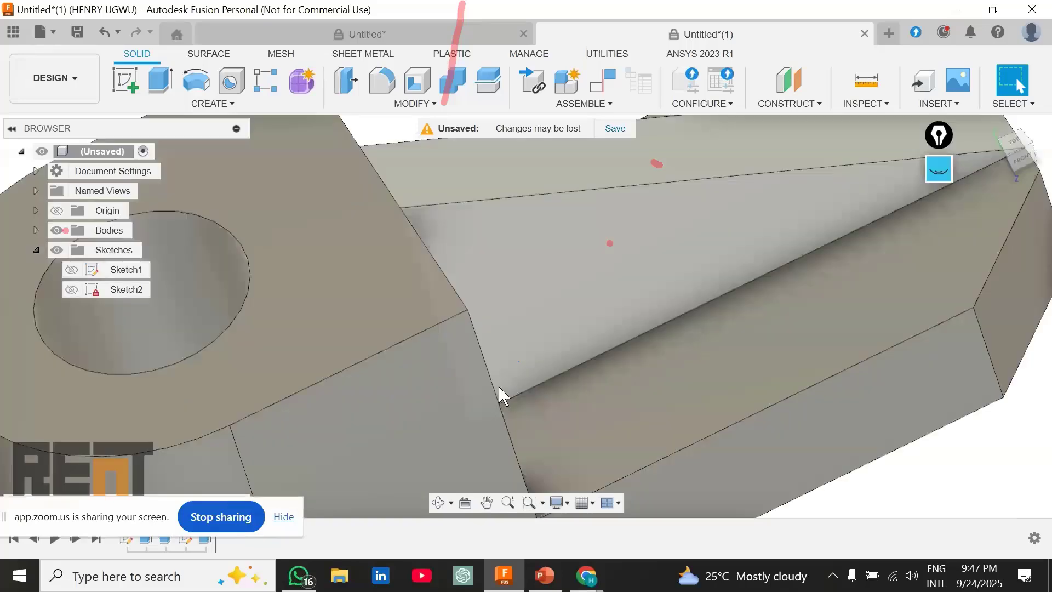
scroll(499, 385, down, 1)
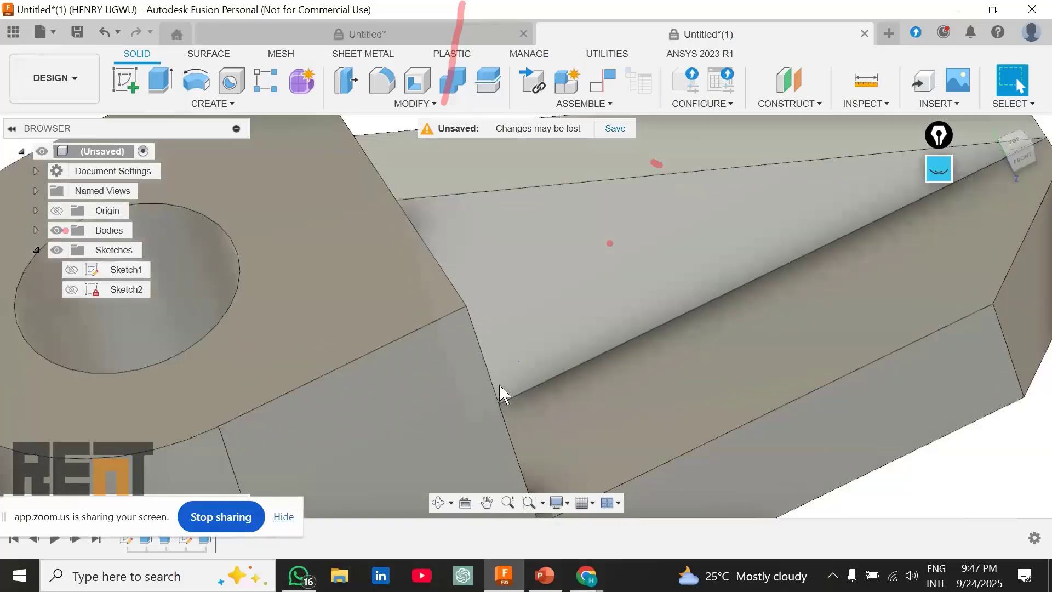
scroll(499, 385, down, 3)
Step: Inspect the fixture block from the right-hand side, with the rib's slope and base ledge in view
shift+middle_drag(499, 384, 465, 377)
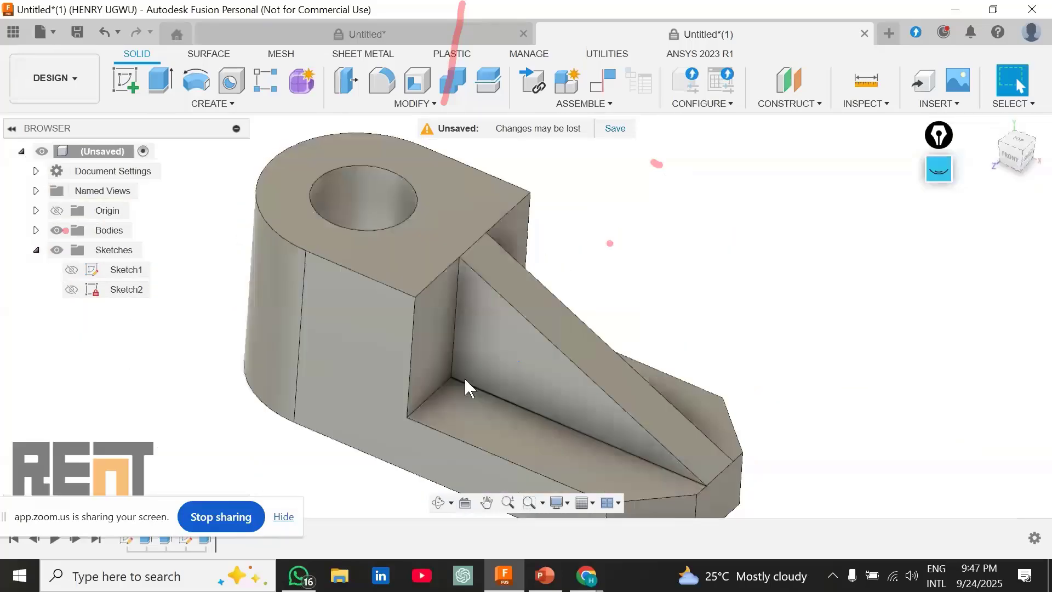
scroll(465, 377, down, 2)
scroll(480, 371, up, 3)
scroll(480, 370, down, 4)
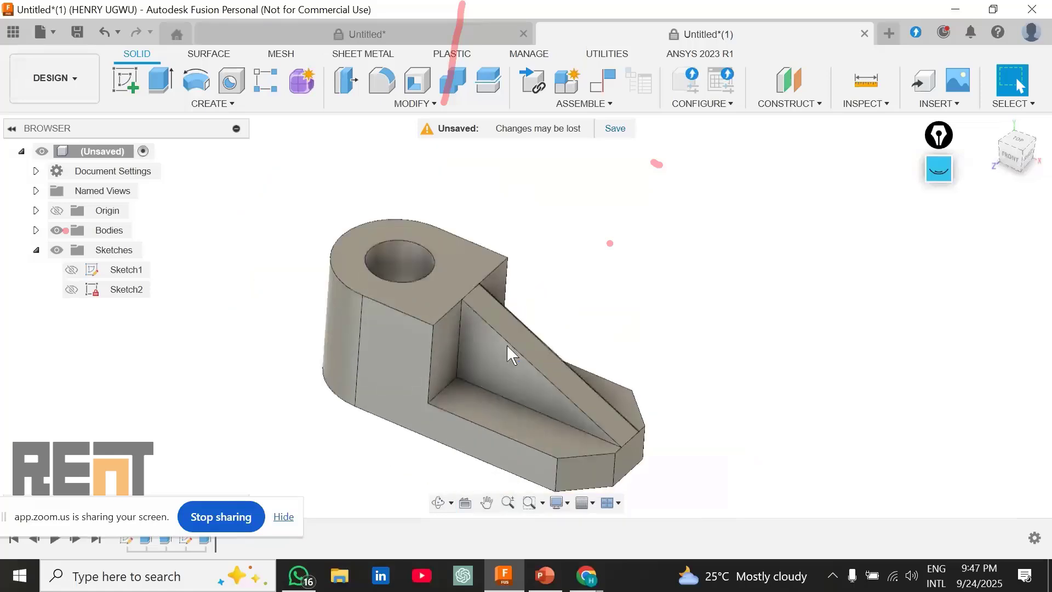
scroll(481, 360, up, 3)
scroll(482, 360, down, 2)
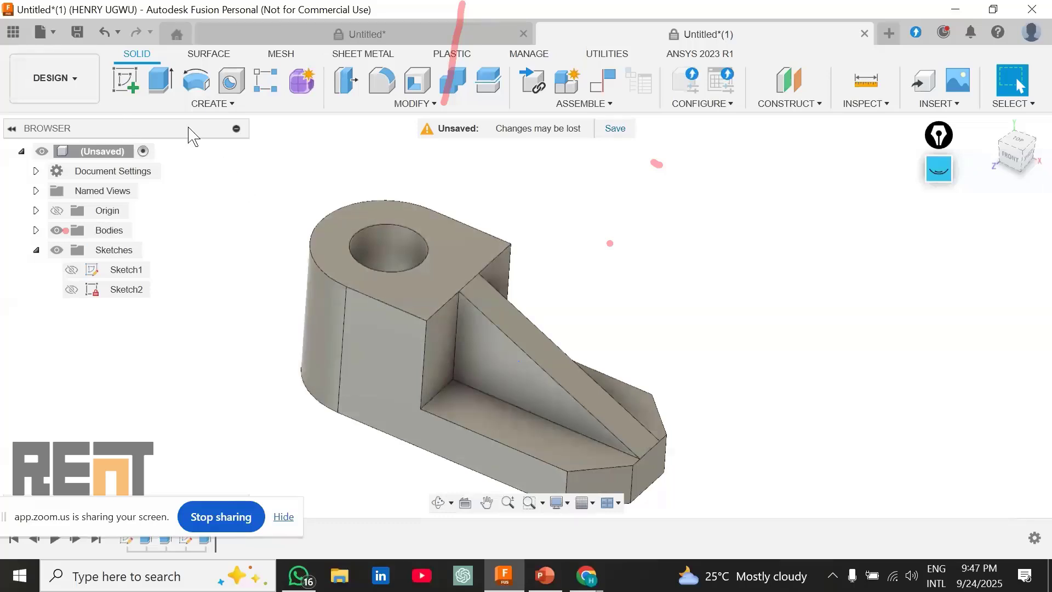
Step: Create a new sketch on the top face of the raised boss around the hole
click(182, 105)
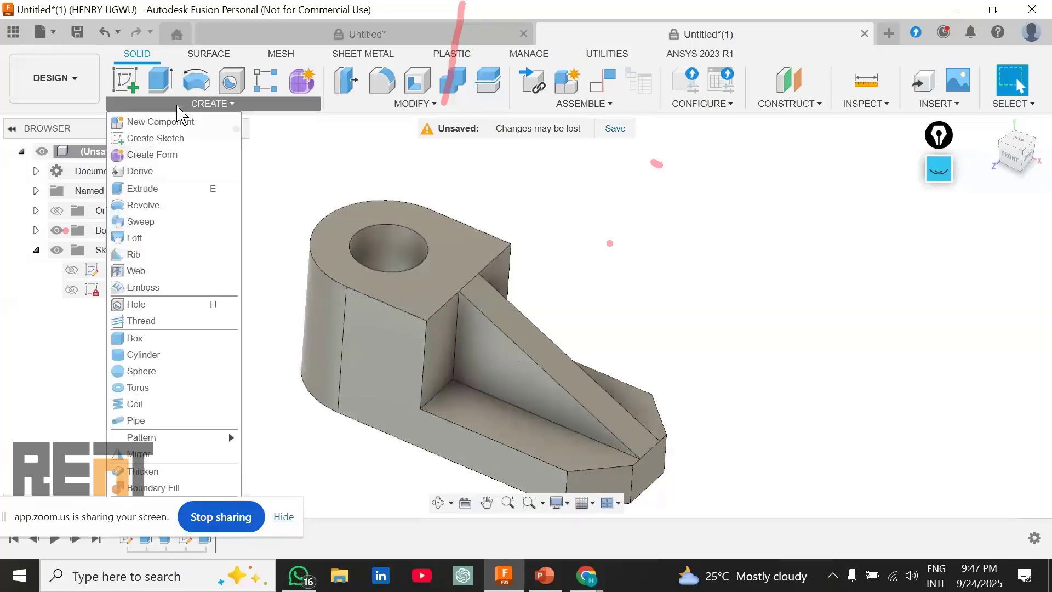
click(175, 141)
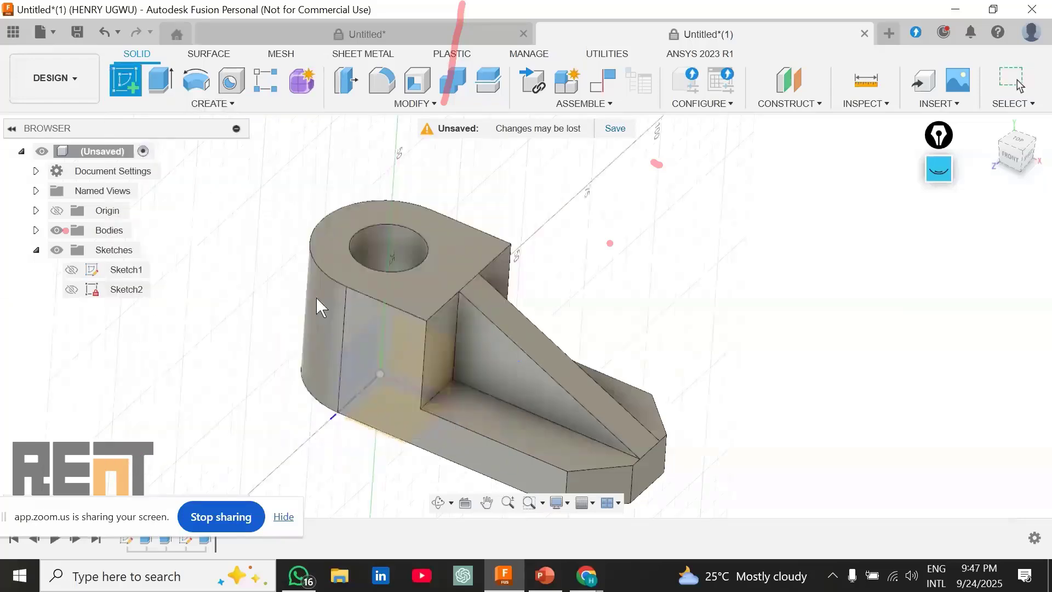
click(442, 291)
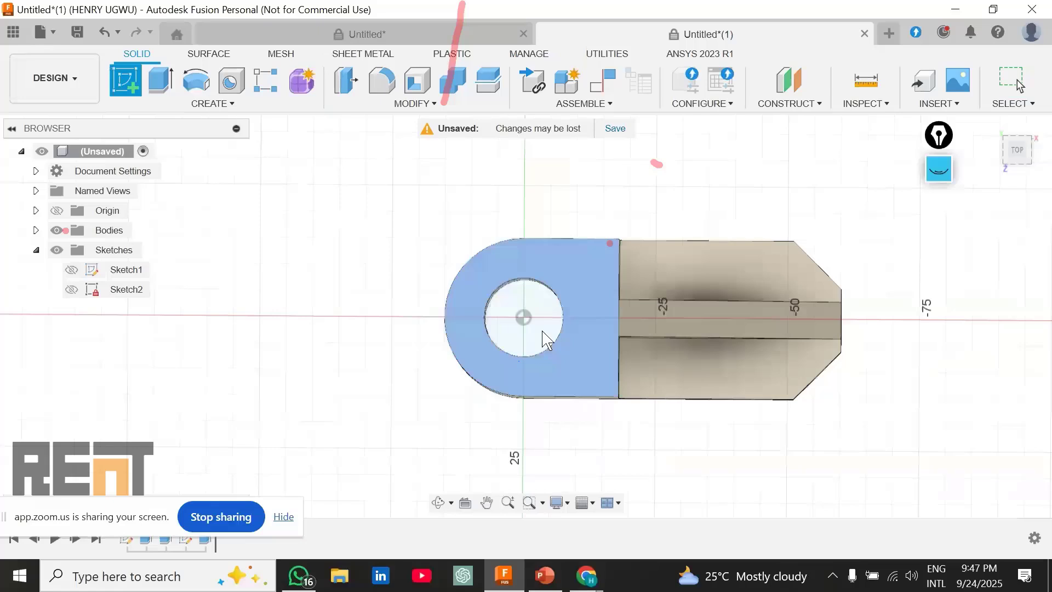
middle_drag(666, 346, 510, 341)
scroll(305, 296, up, 3)
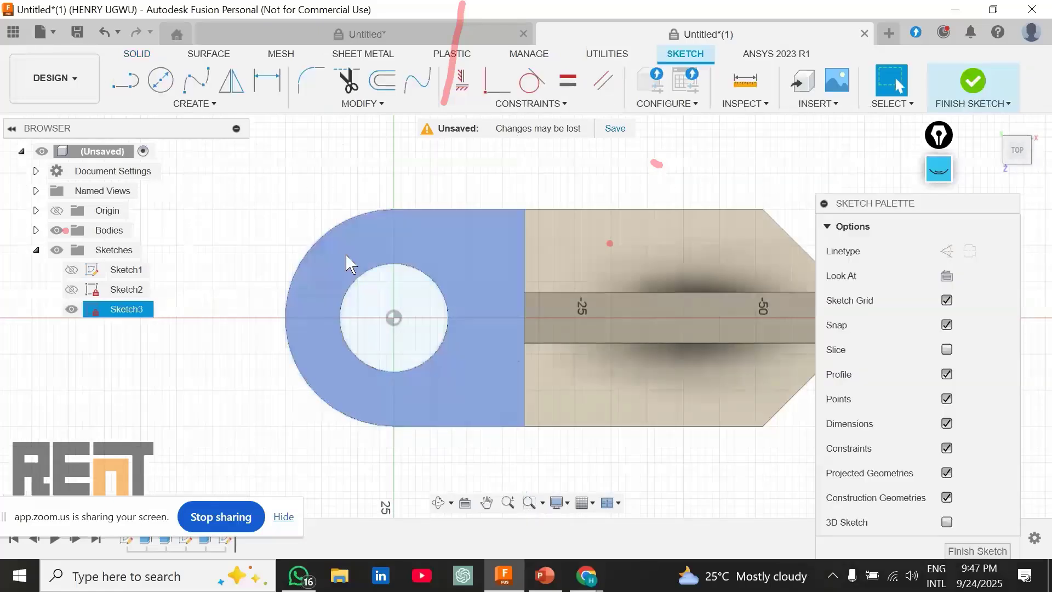
scroll(510, 299, down, 2)
scroll(543, 299, up, 1)
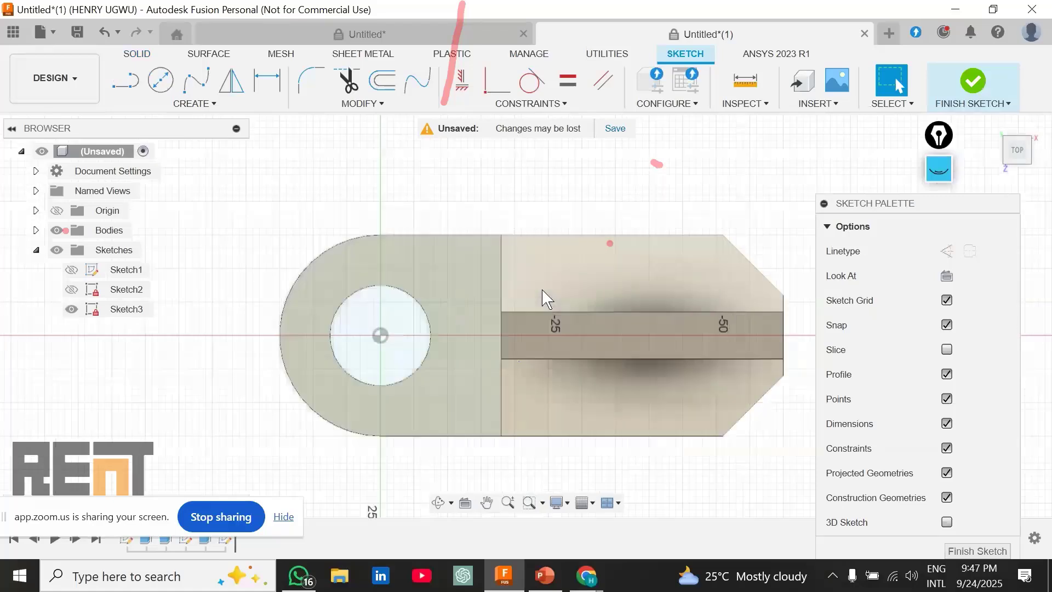
click(427, 282)
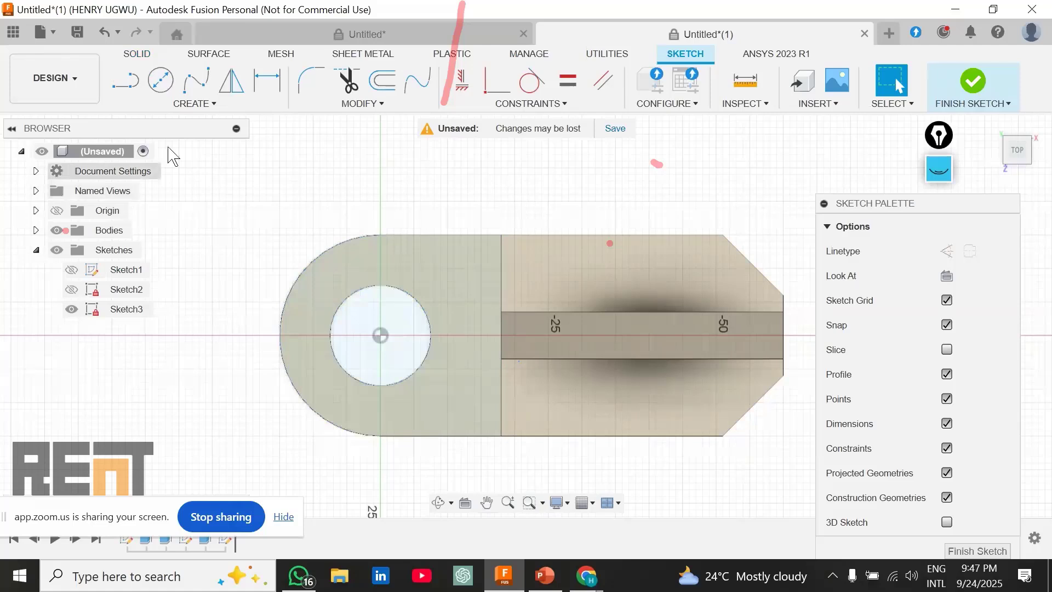
Step: Project the top face of the raised boss into the sketch using the Specified entities filter, with Projection Link on
click(194, 103)
mouse_move(185, 353)
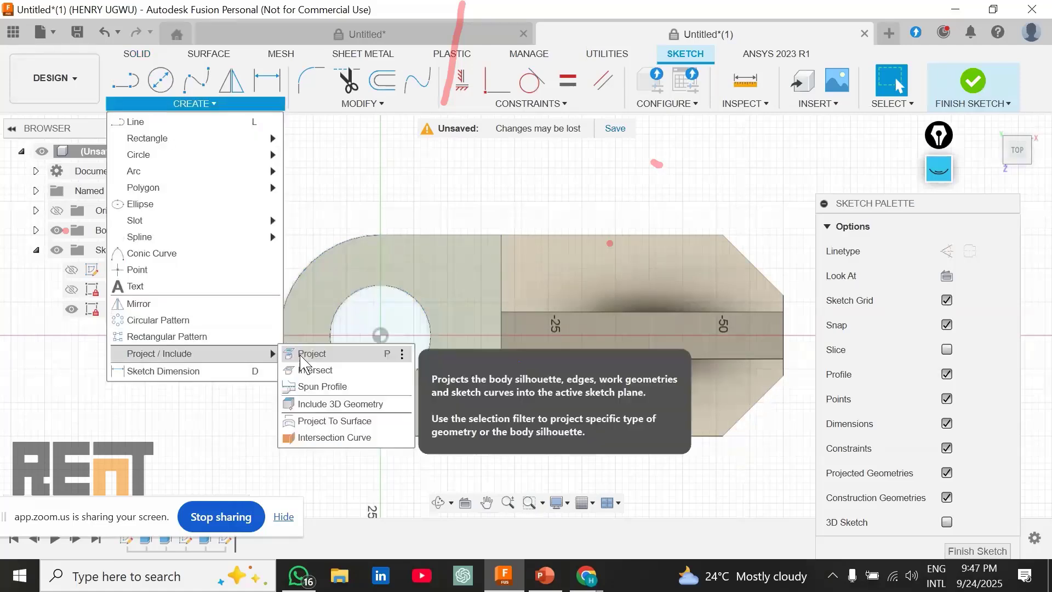
click(307, 354)
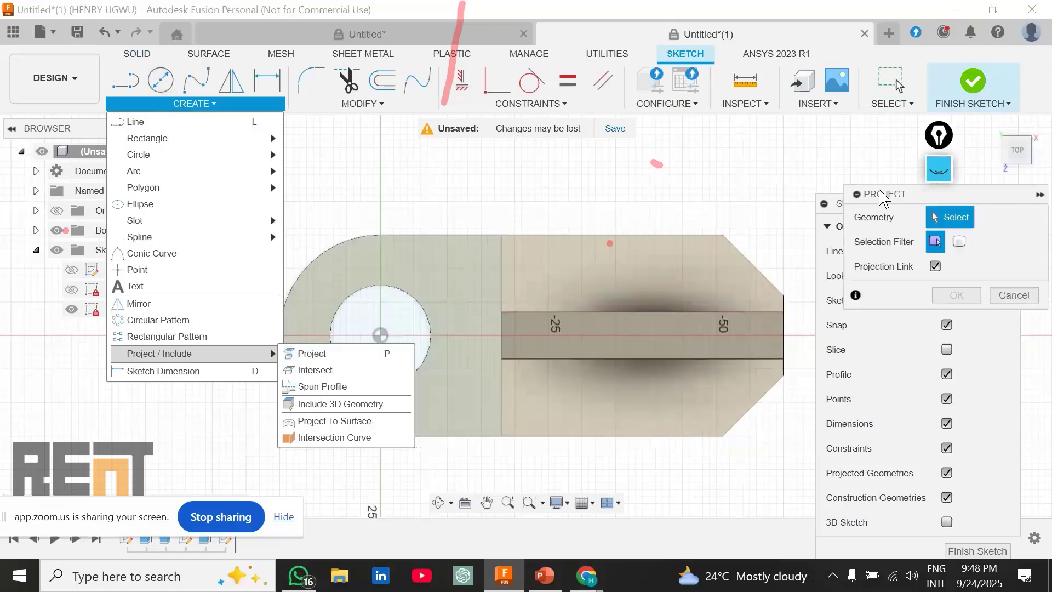
mouse_move(880, 196)
mouse_down()
mouse_move(596, 162)
mouse_move(608, 163)
mouse_up()
click(496, 430)
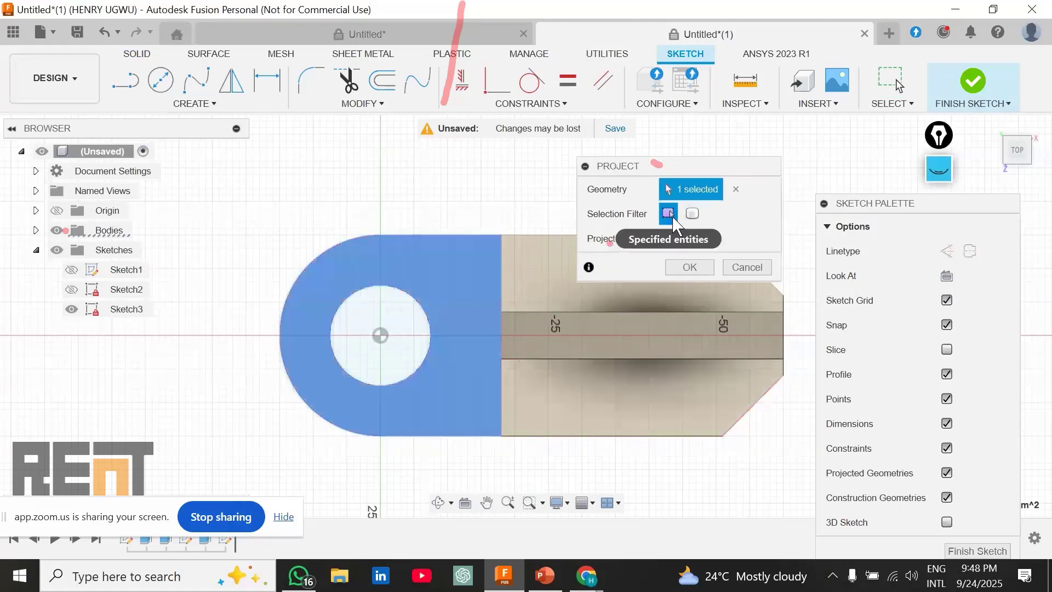
click(692, 215)
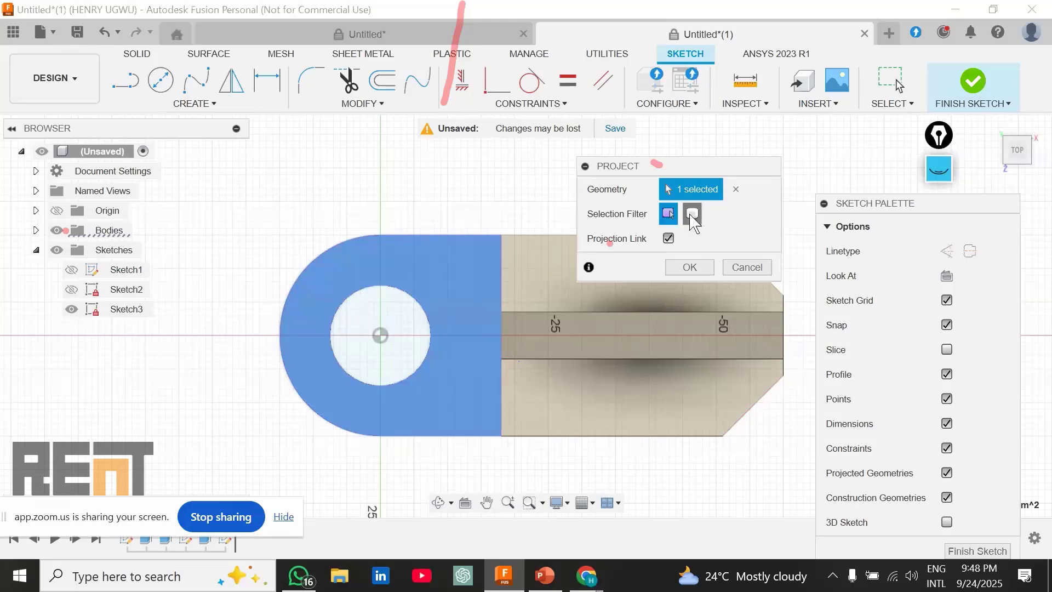
click(668, 238)
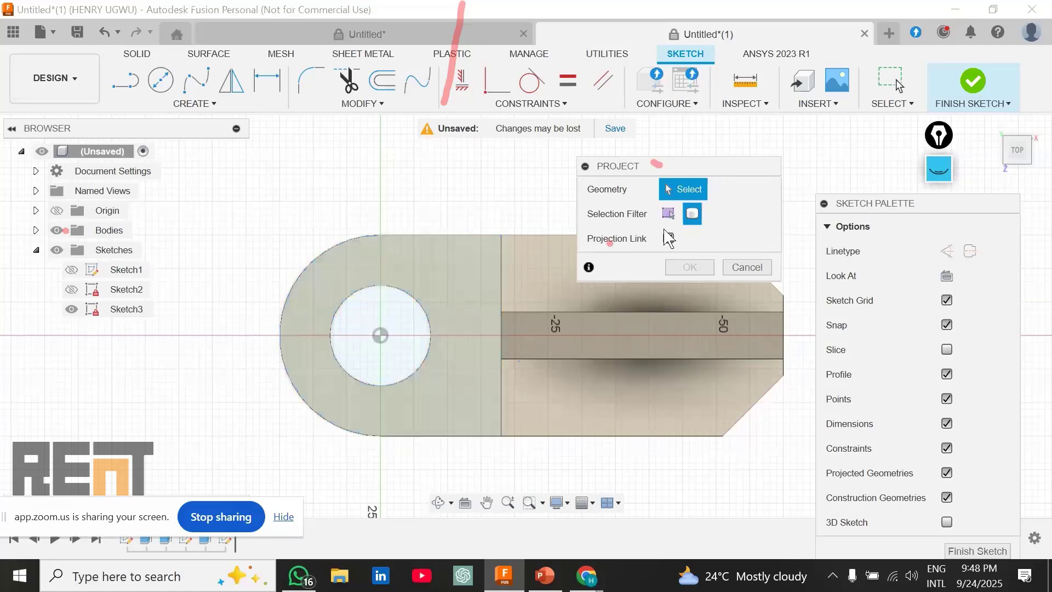
click(668, 238)
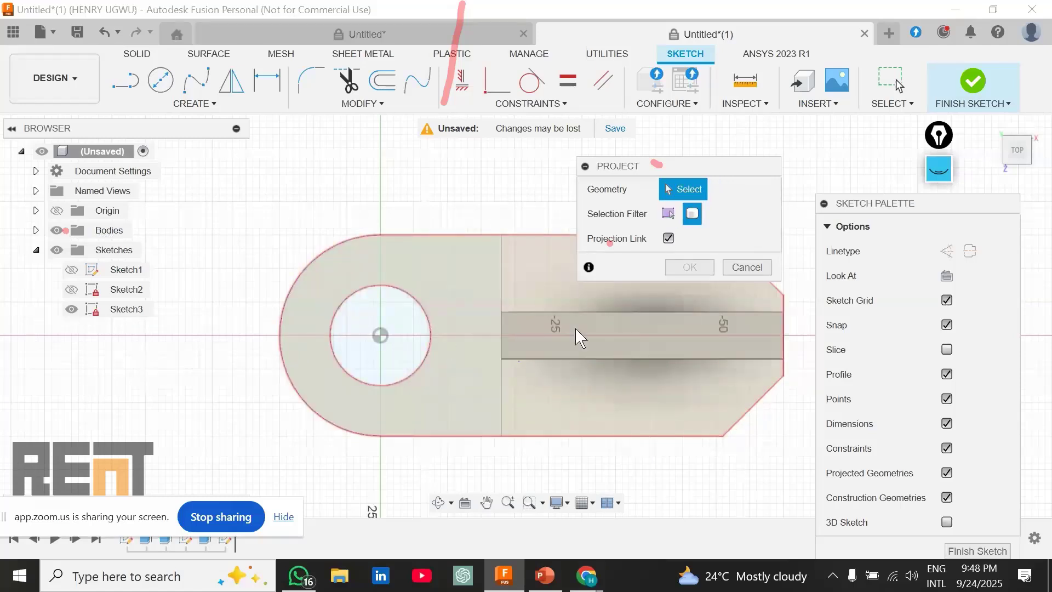
click(668, 215)
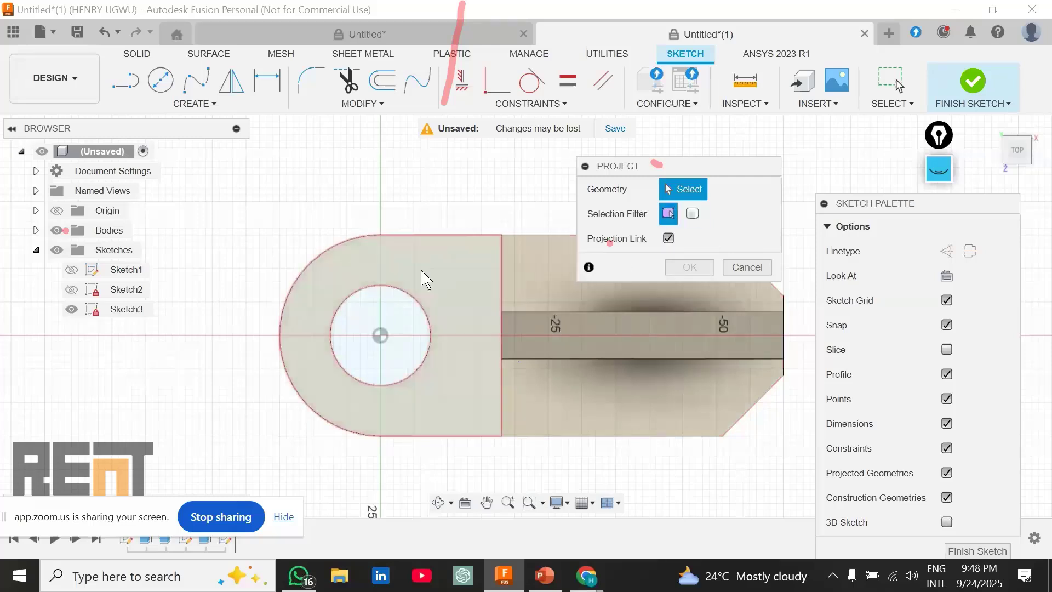
click(456, 319)
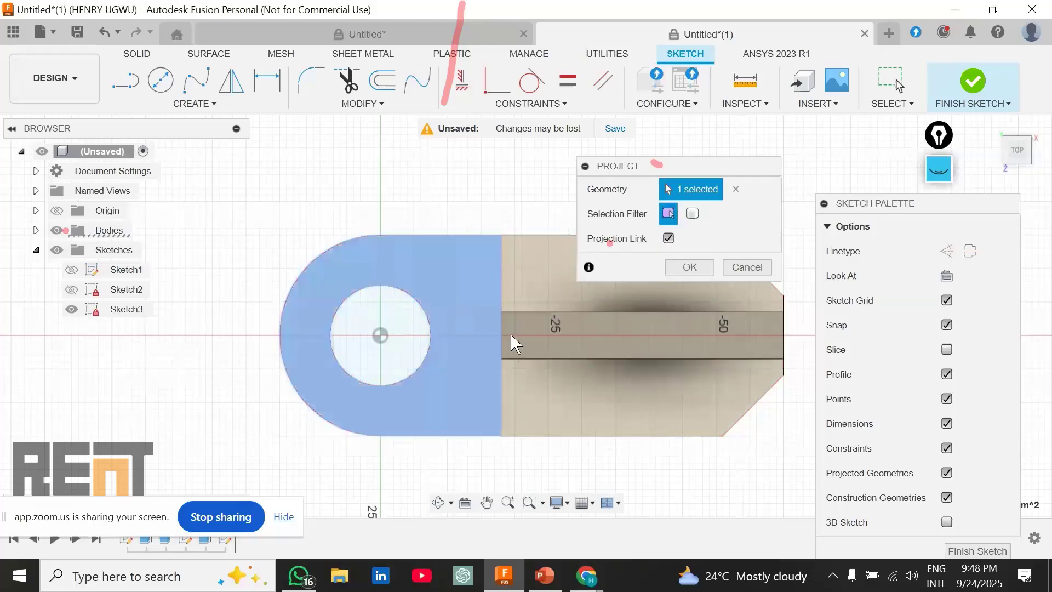
click(677, 273)
Step: Examine the projected outline on the raised boss from an angled front view
scroll(528, 411, down, 2)
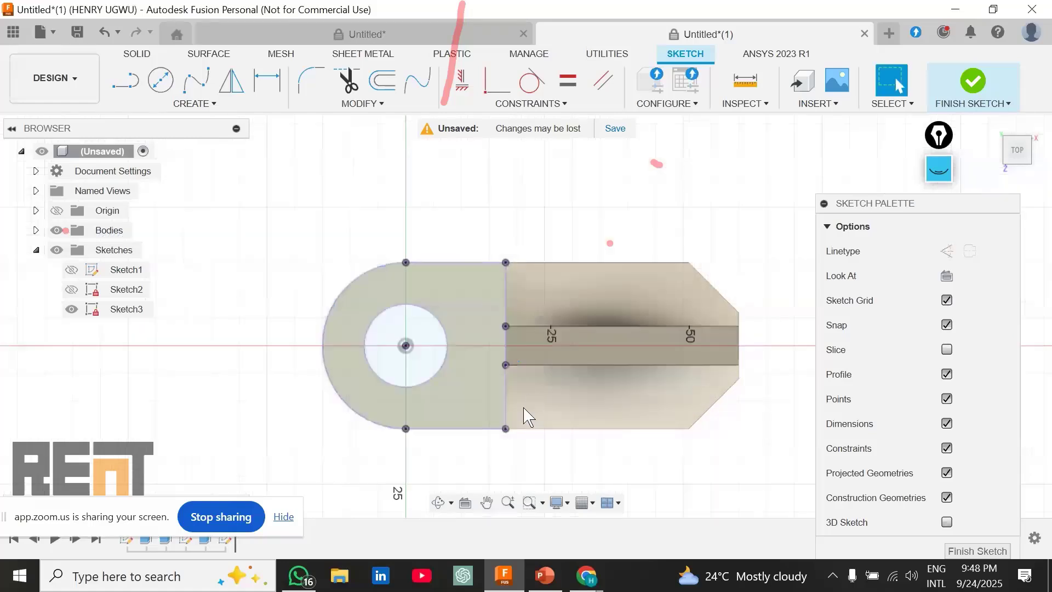
shift+middle_drag(520, 409, 369, 334)
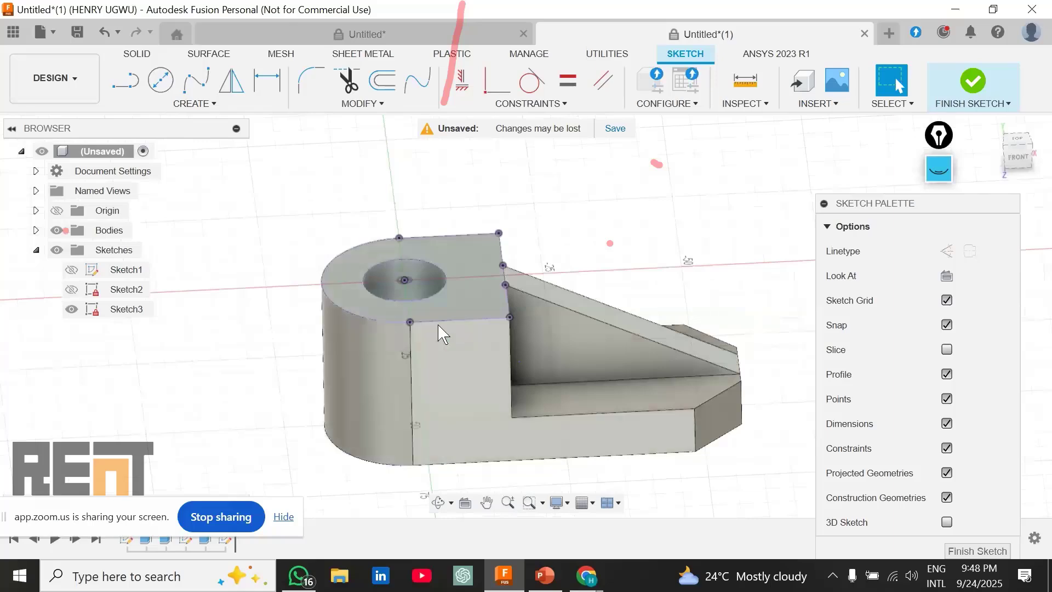
mouse_move(443, 334)
shift+middle_down()
mouse_move(439, 428)
mouse_move(452, 390)
mouse_move(443, 296)
shift+middle_up()
click(449, 389)
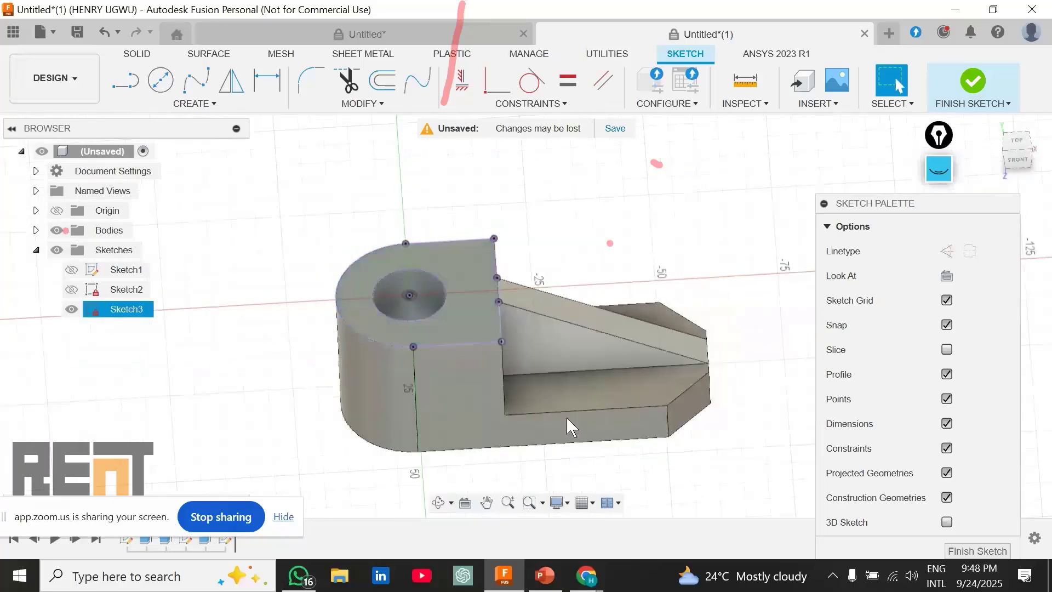
Step: Switch to the Zoom meeting in Chrome and read the participants' latest chat questions
click(585, 580)
click(535, 520)
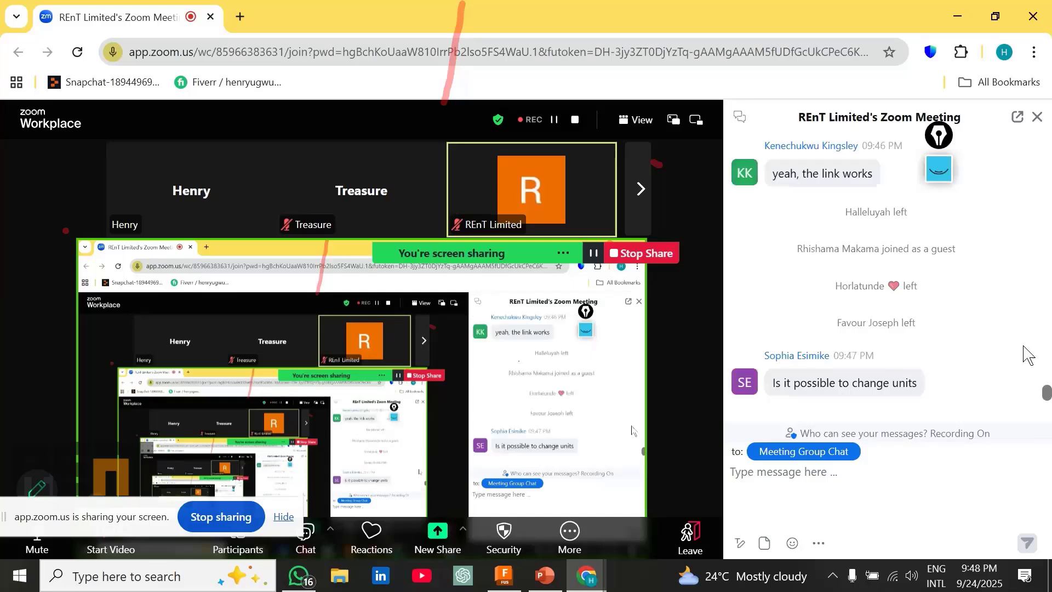
scroll(1027, 355, down, 3)
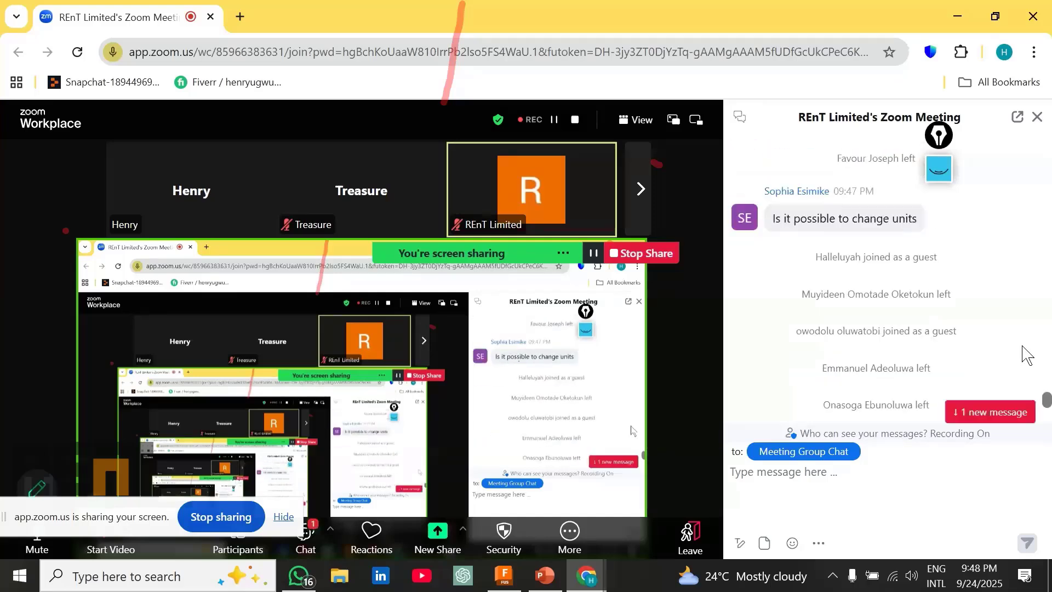
scroll(1027, 355, down, 4)
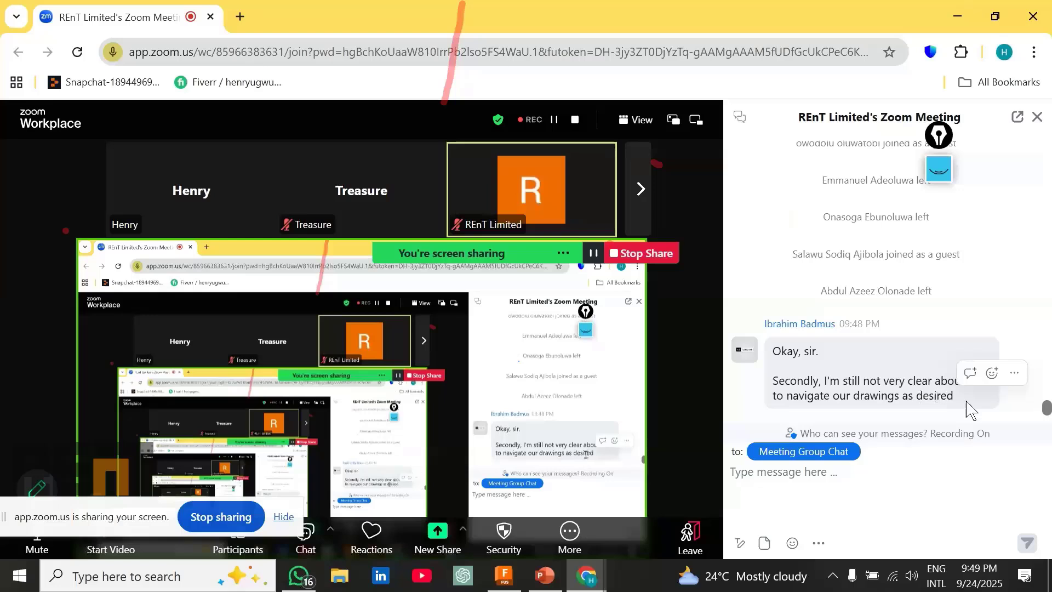
click(992, 373)
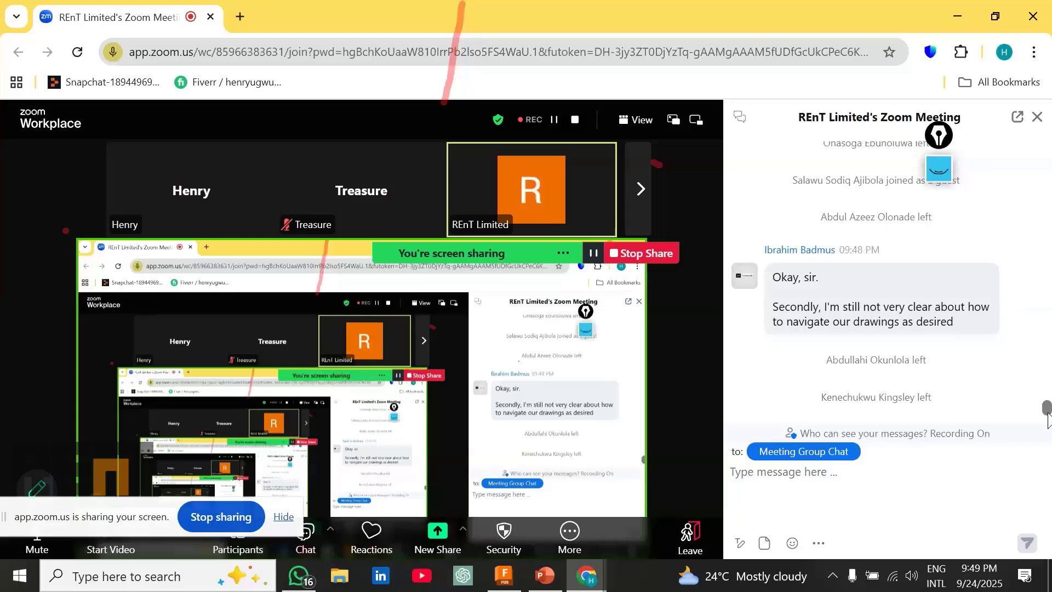
mouse_move(1047, 414)
mouse_down()
mouse_move(1045, 397)
mouse_move(1045, 416)
mouse_move(1040, 406)
mouse_up()
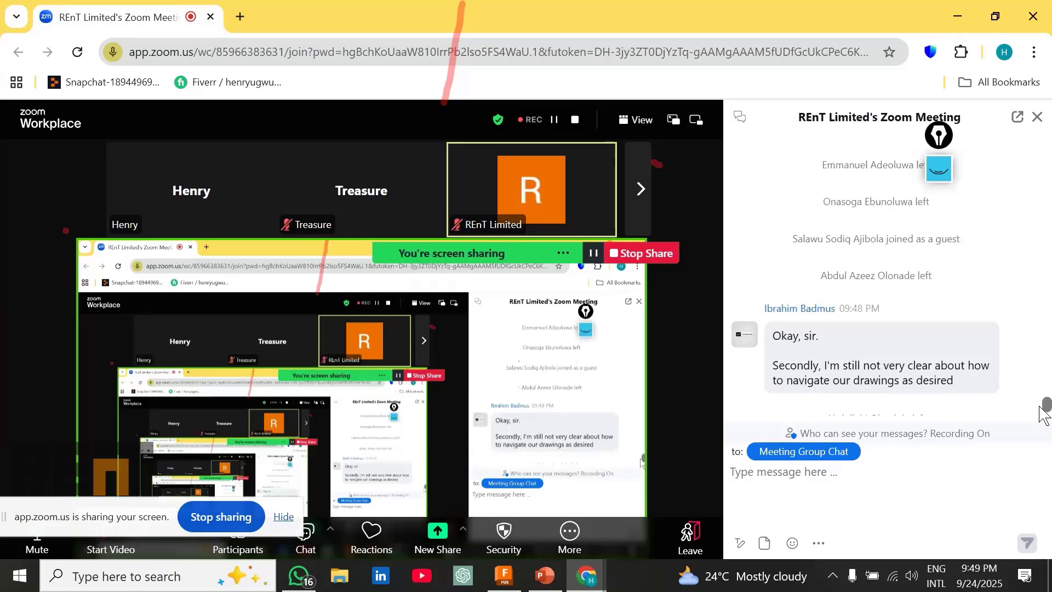
drag(1041, 407, 1042, 419)
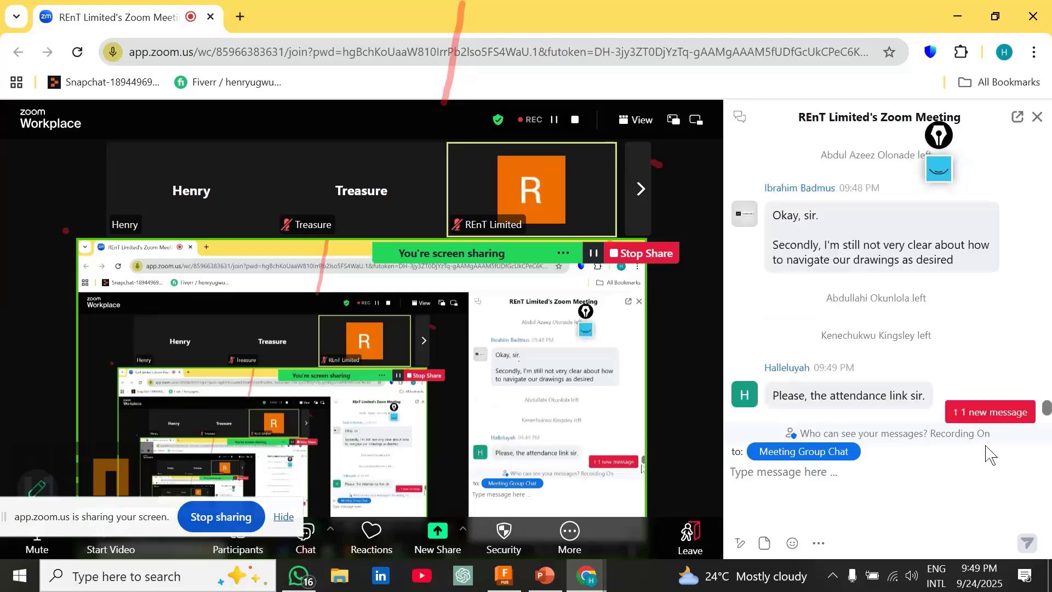
Step: Switch back to Fusion 360 and finish the sketch on the boss's top face
click(504, 576)
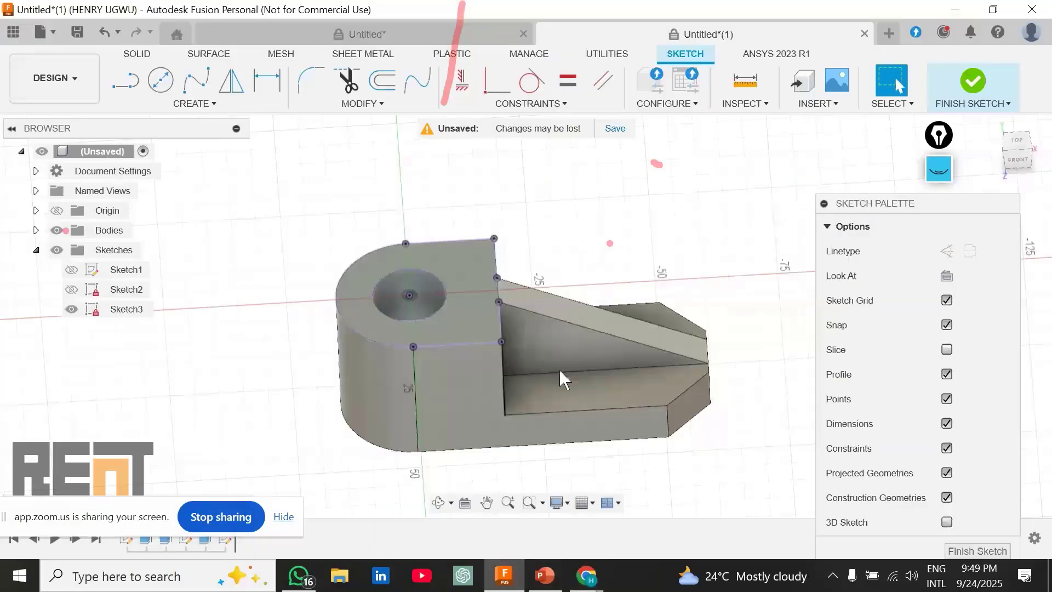
click(953, 84)
scroll(469, 360, down, 2)
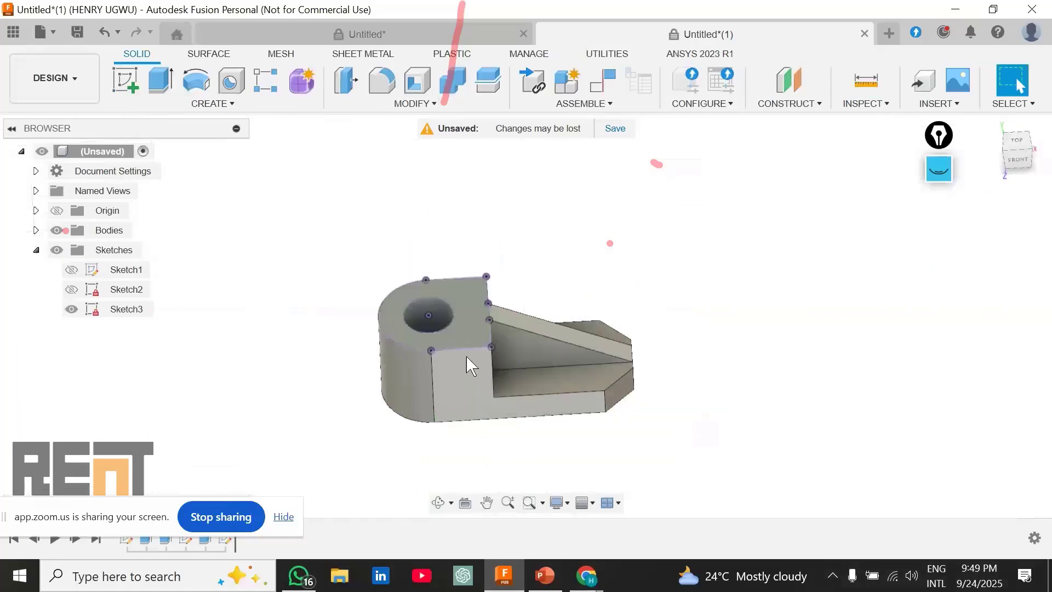
scroll(466, 356, up, 2)
scroll(459, 350, down, 1)
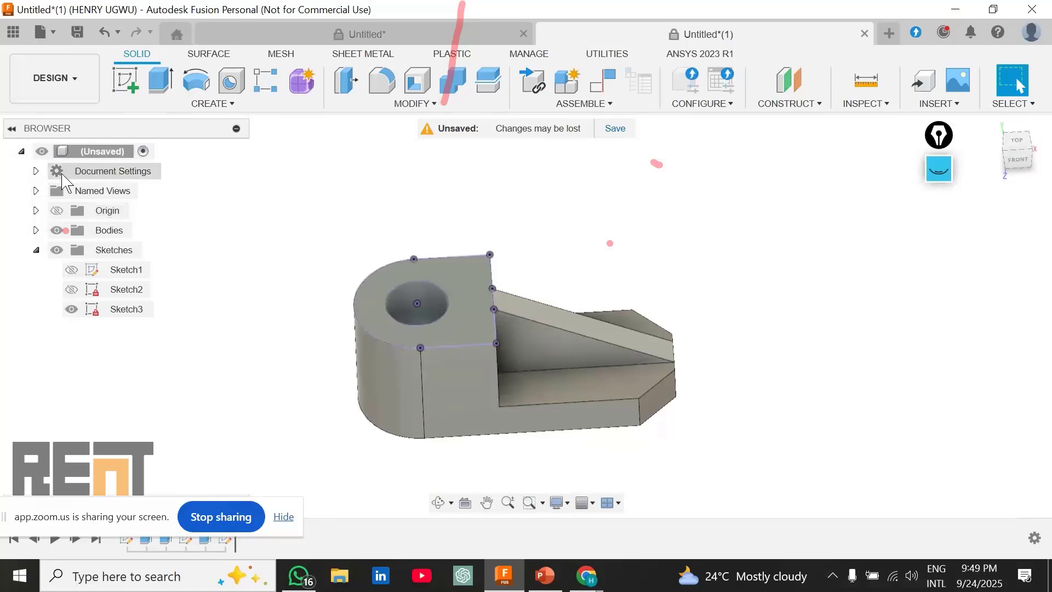
Step: Change the document's active unit system to inch (in), ouncemass in the document settings
click(36, 171)
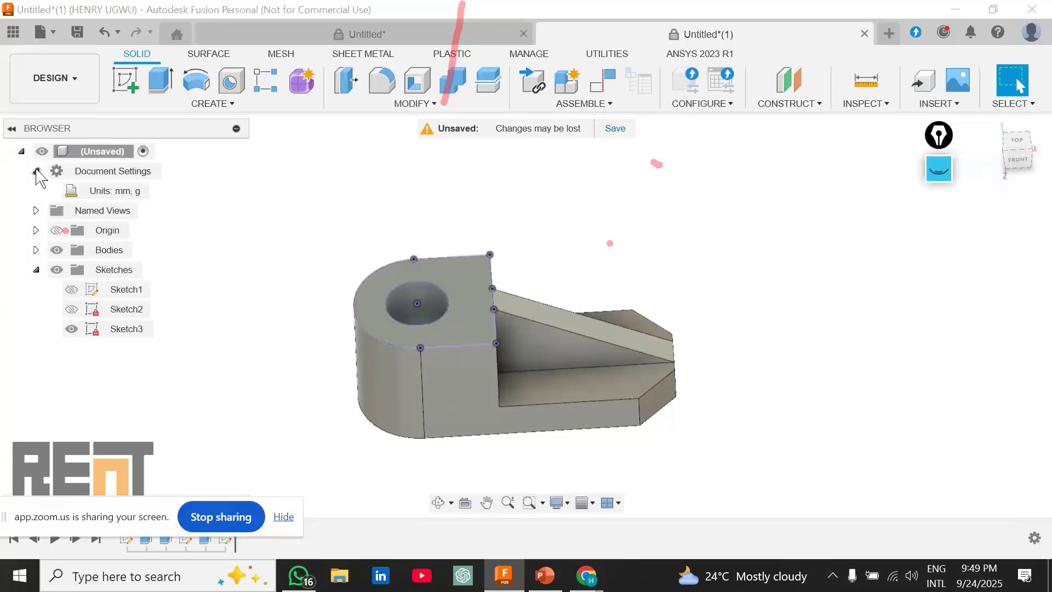
mouse_move(108, 194)
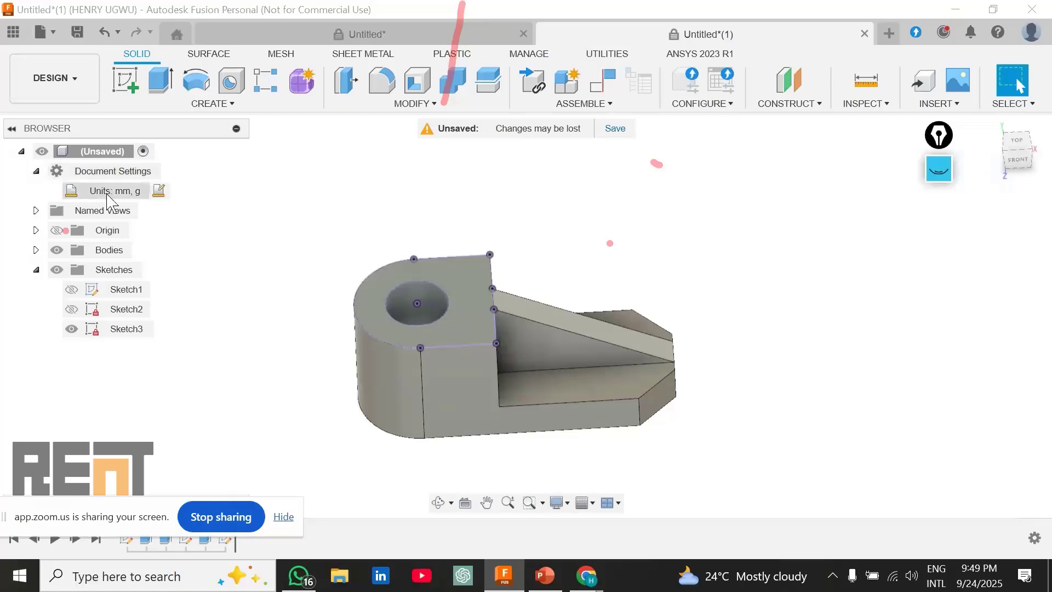
click(160, 193)
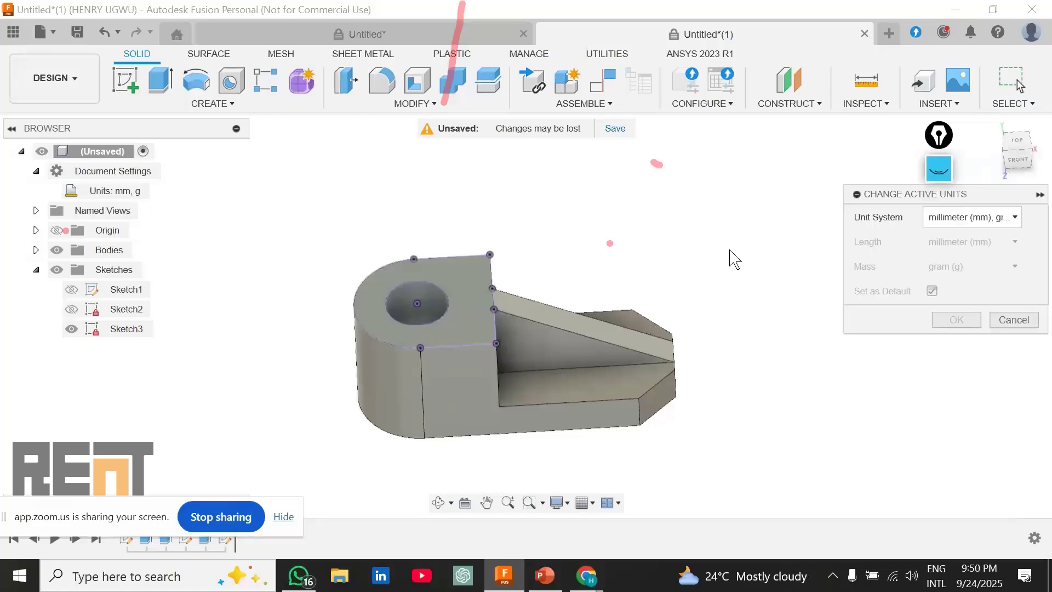
drag(905, 196, 775, 206)
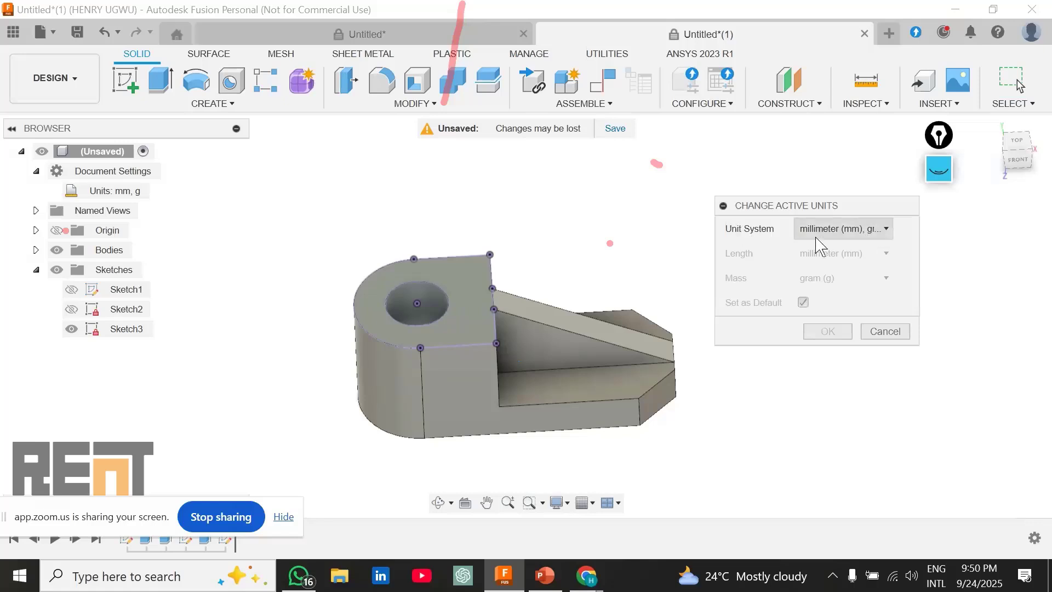
click(869, 230)
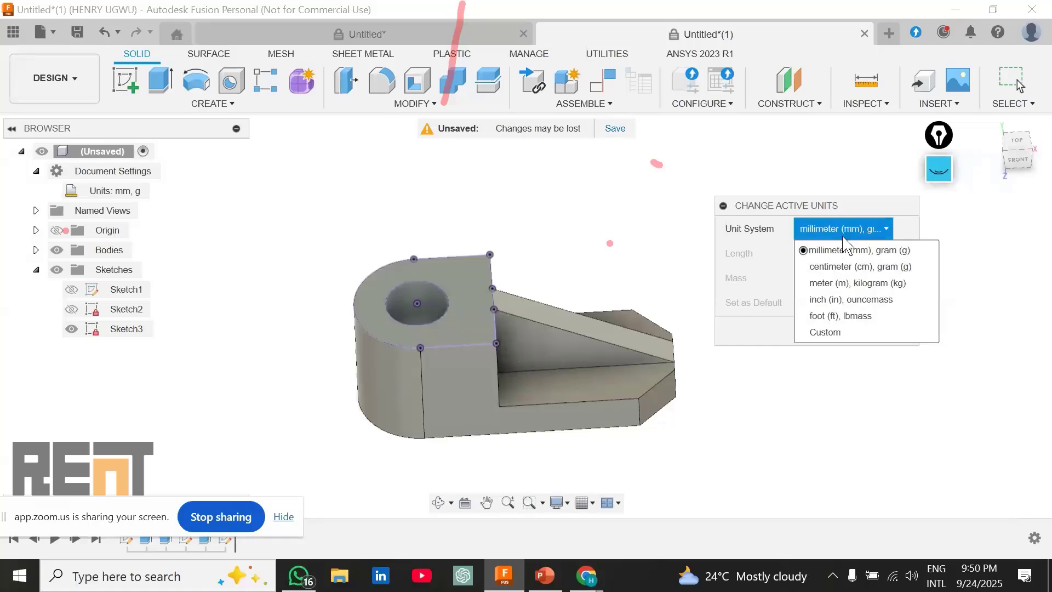
click(832, 300)
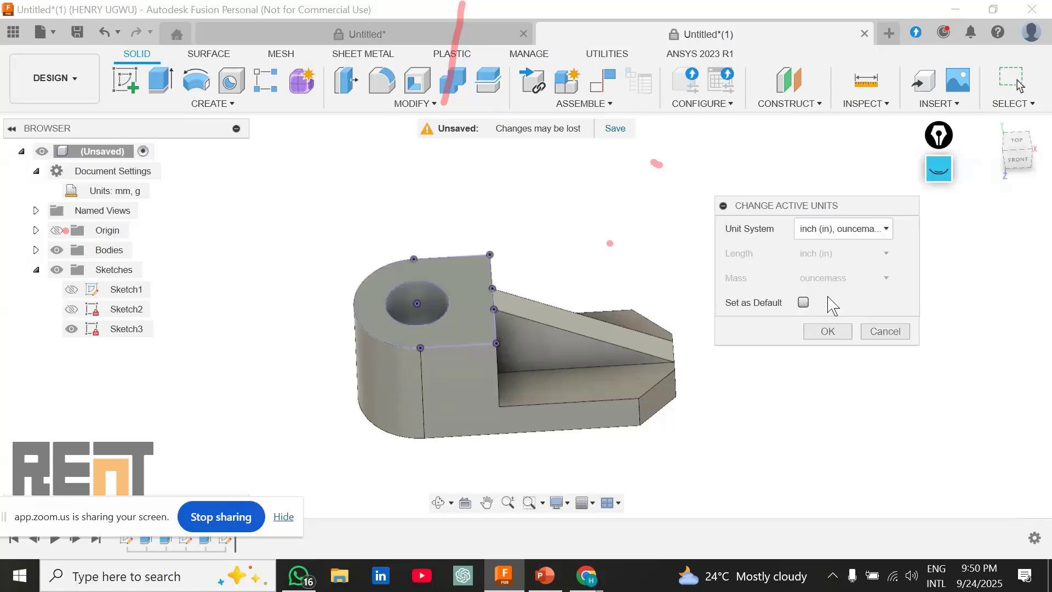
click(838, 332)
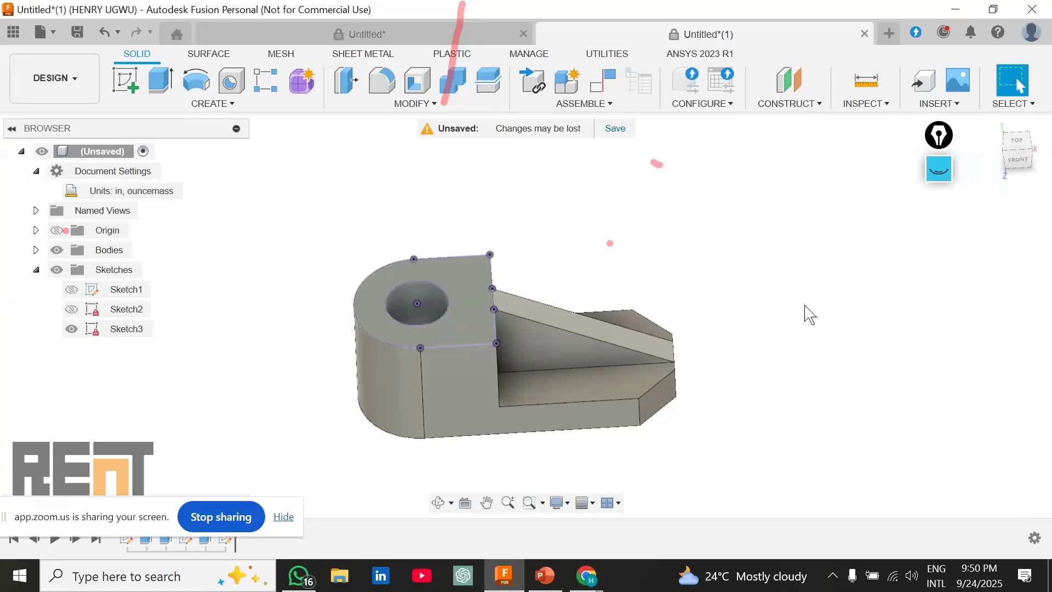
Step: Switch to the Zoom meeting and review the chat messages about navigating the design and the attendance link
click(585, 582)
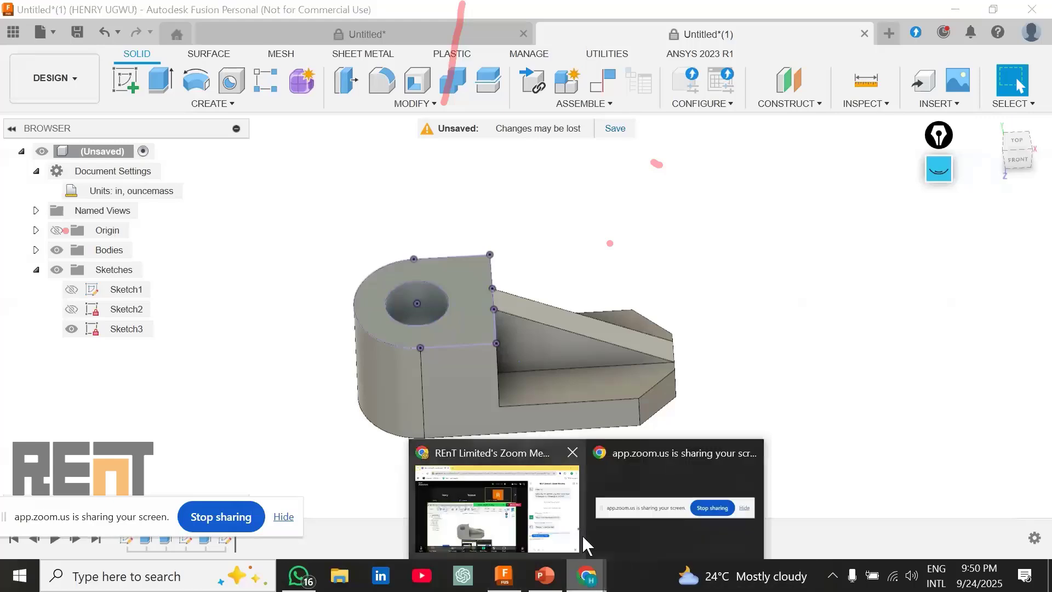
click(554, 526)
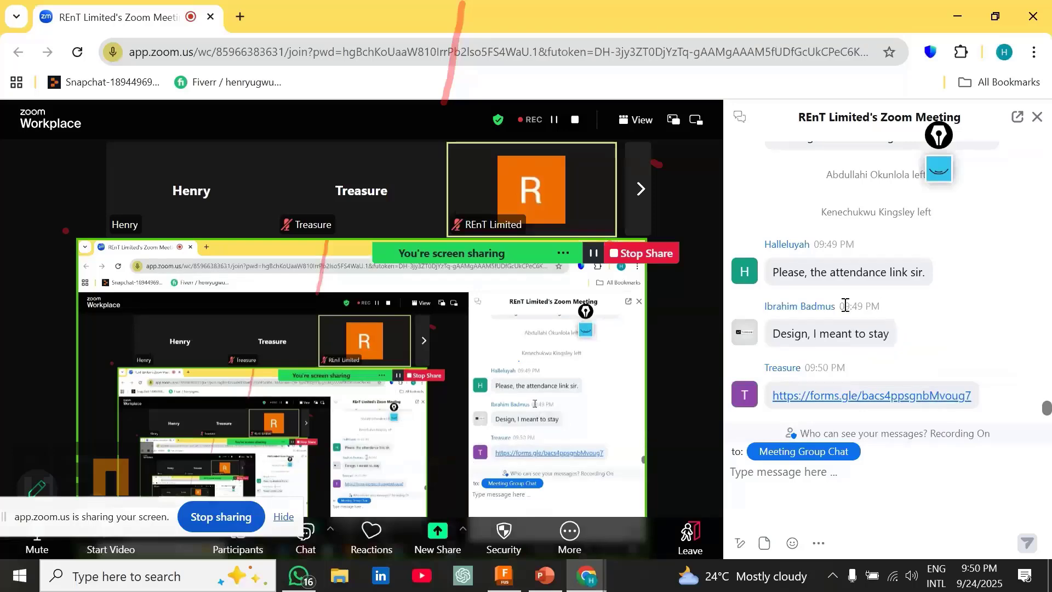
scroll(845, 307, up, 3)
scroll(811, 293, down, 3)
scroll(820, 298, up, 3)
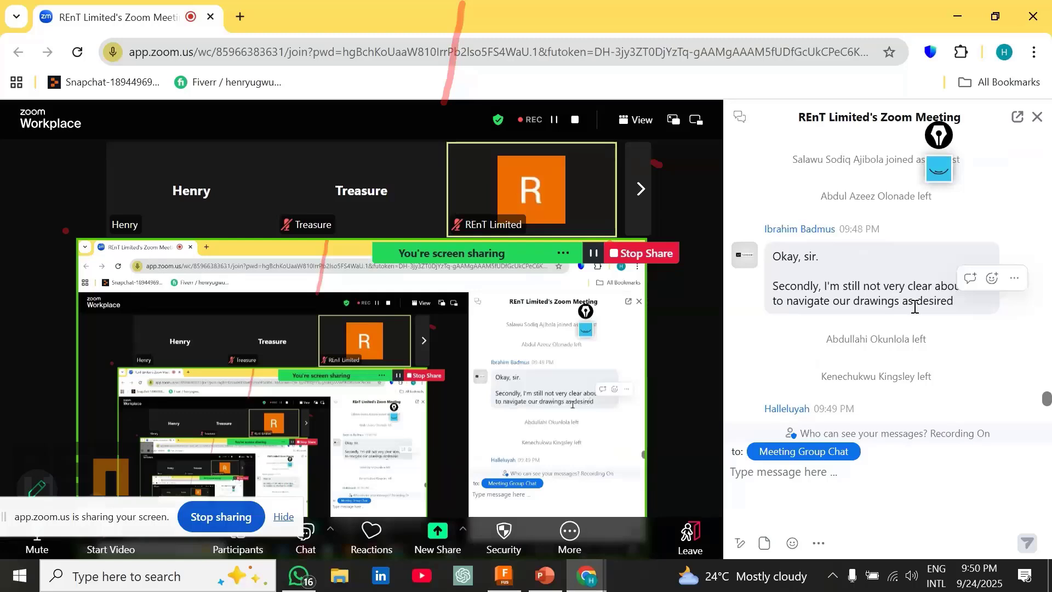
scroll(916, 310, down, 2)
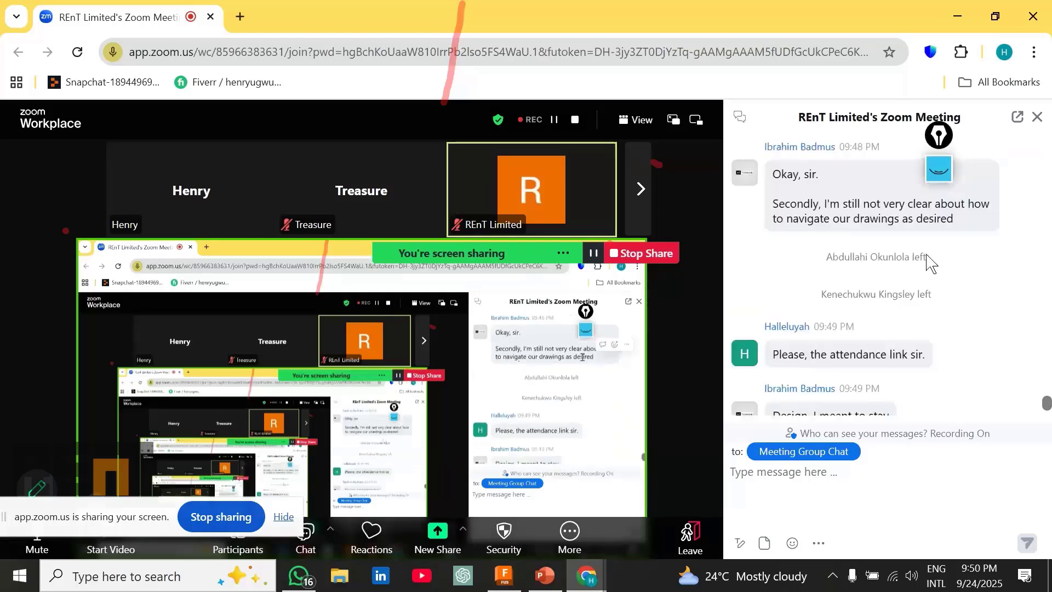
scroll(862, 336, down, 1)
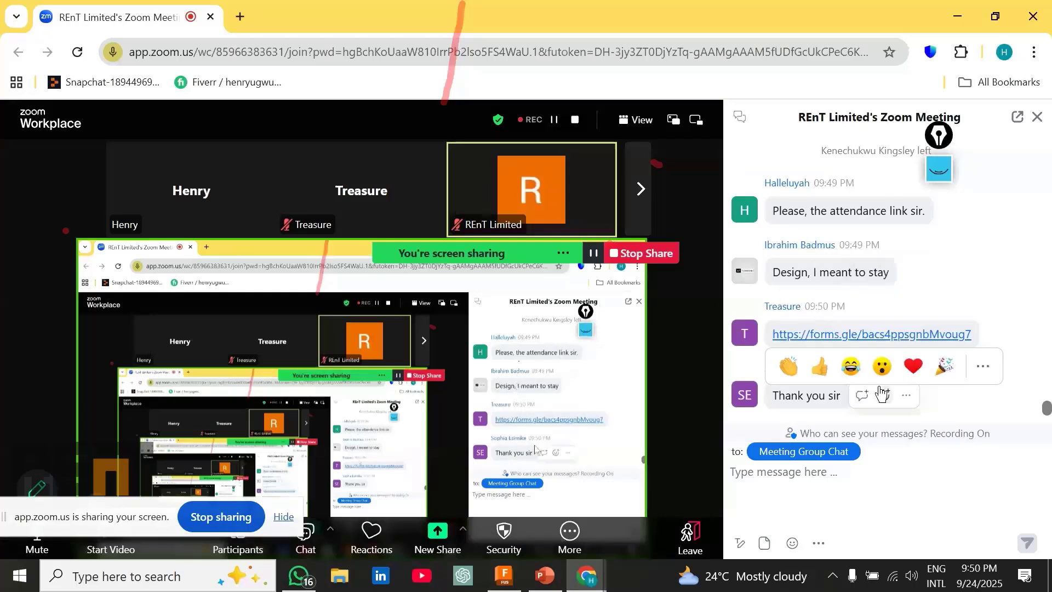
scroll(941, 258, up, 3)
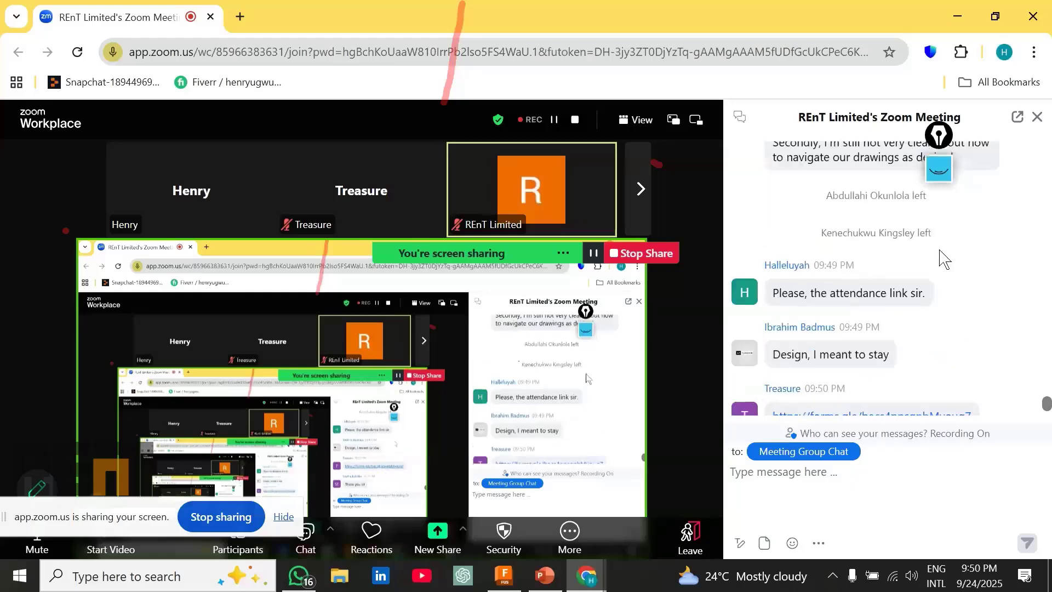
scroll(940, 258, down, 2)
scroll(940, 257, up, 4)
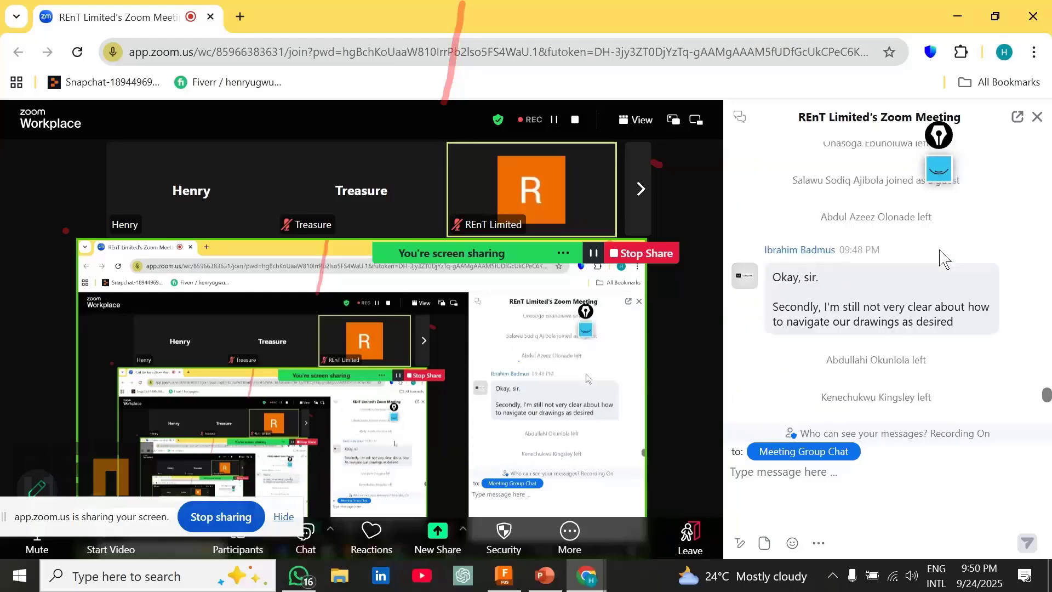
scroll(940, 258, down, 5)
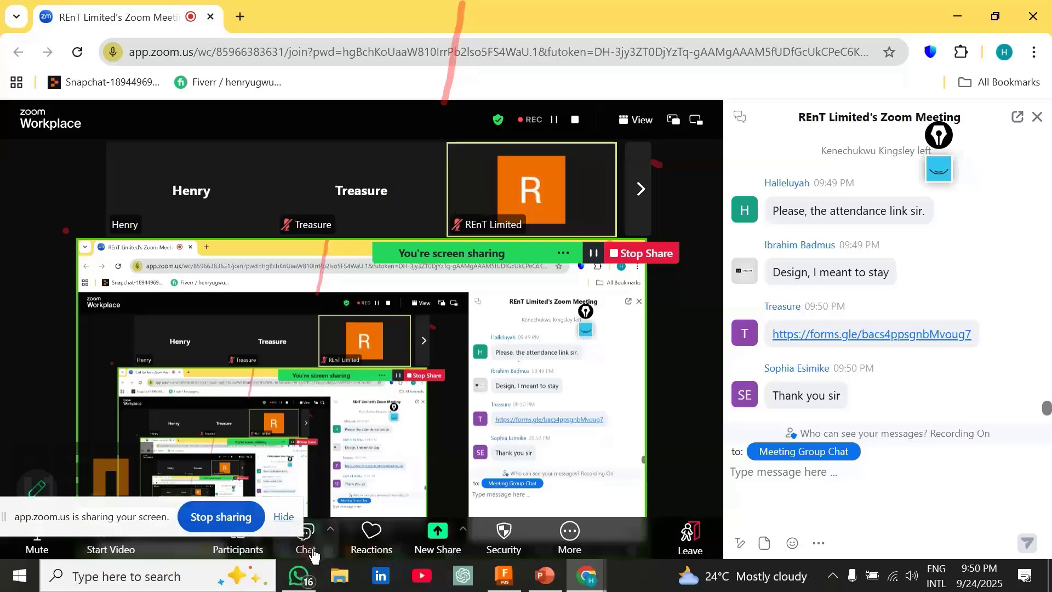
Step: Open the meeting's participant list and ask the participant who raised the design-navigation question to unmute
click(247, 550)
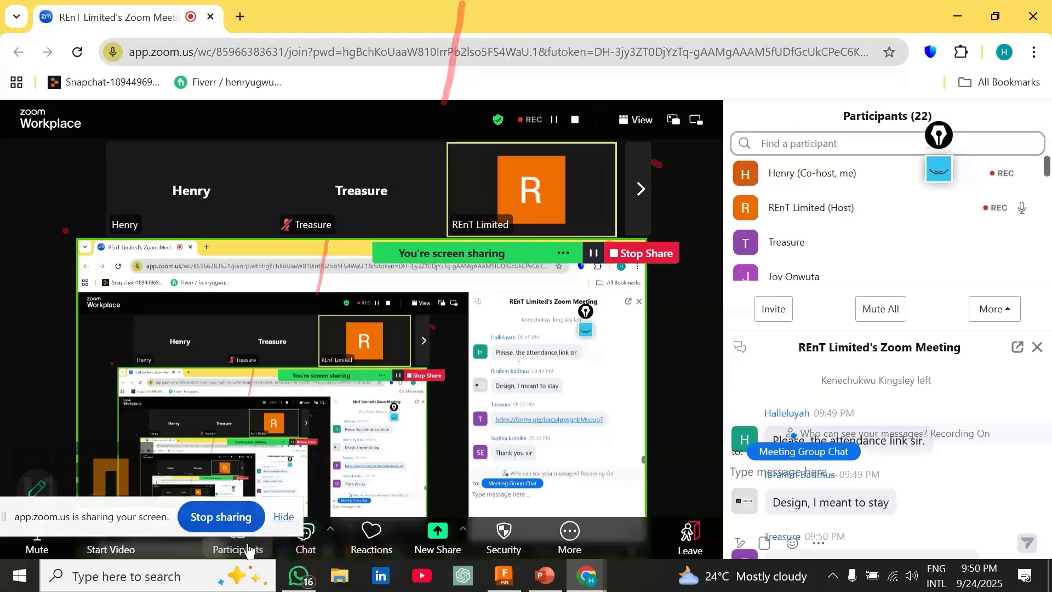
scroll(842, 253, down, 5)
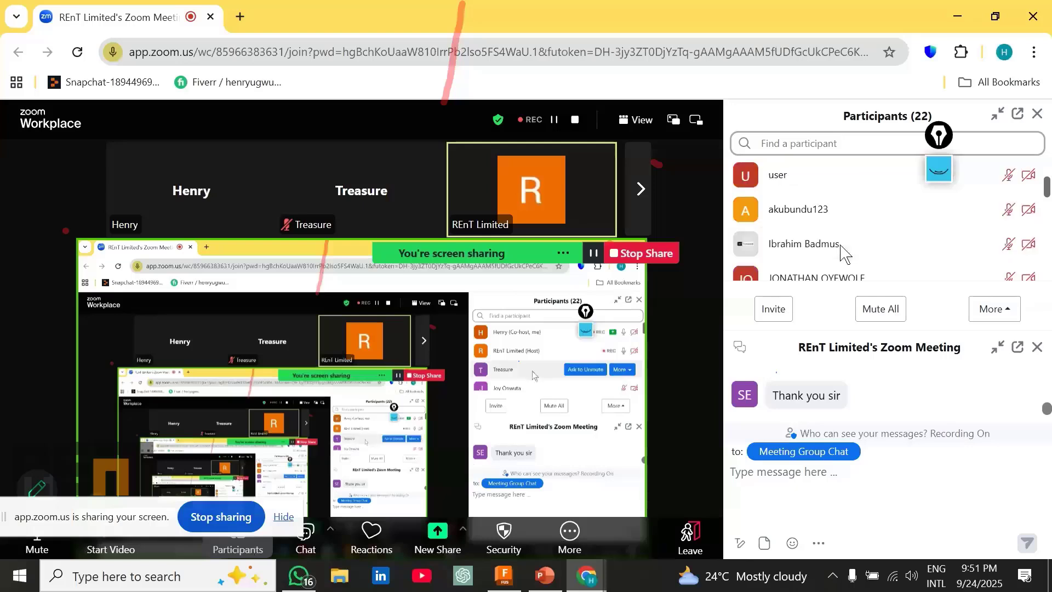
scroll(842, 253, up, 3)
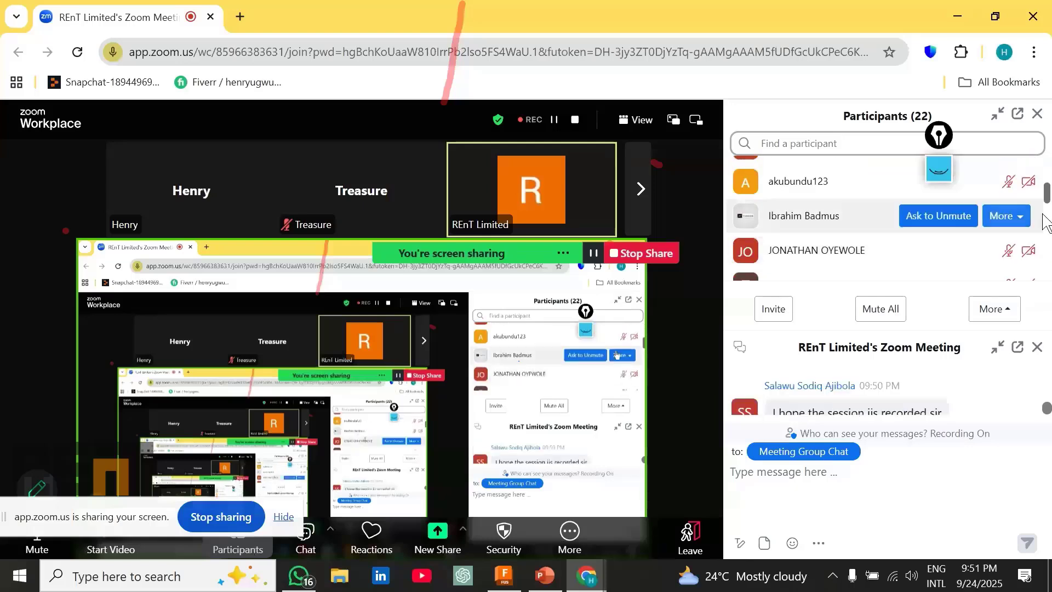
click(954, 220)
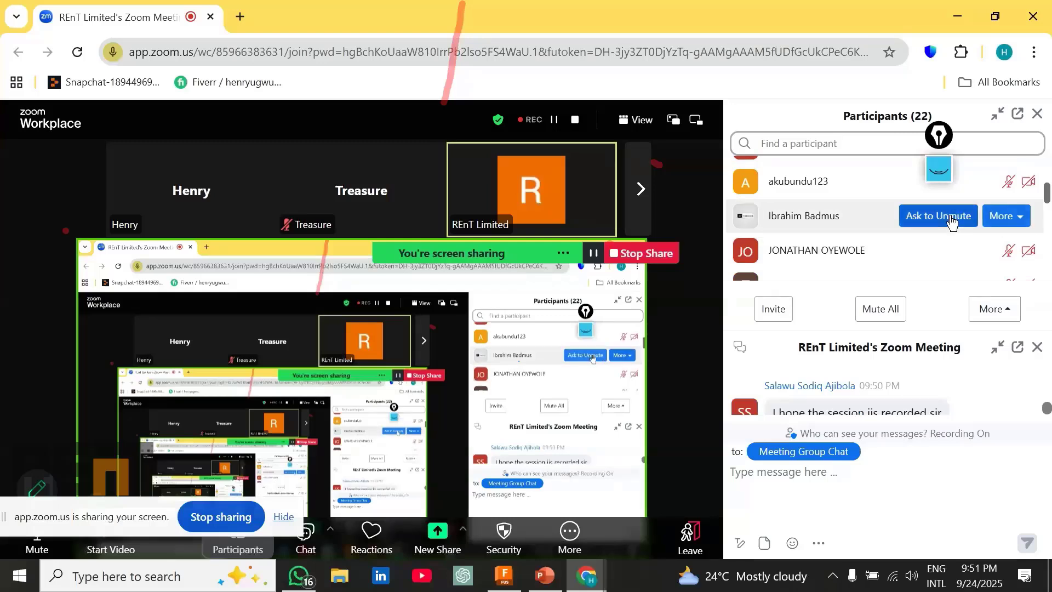
click(1015, 222)
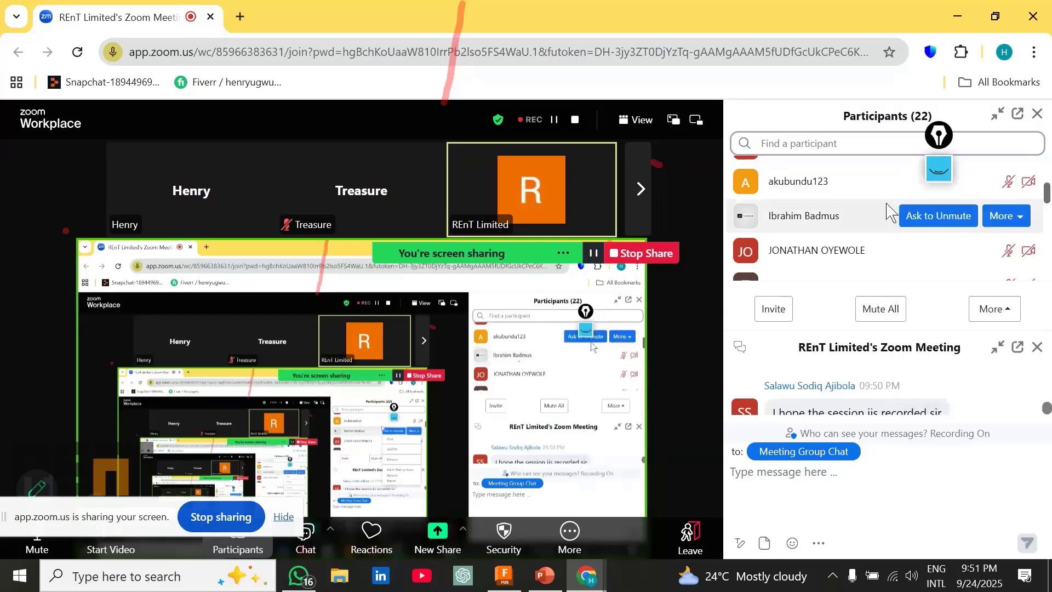
scroll(1001, 225, down, 2)
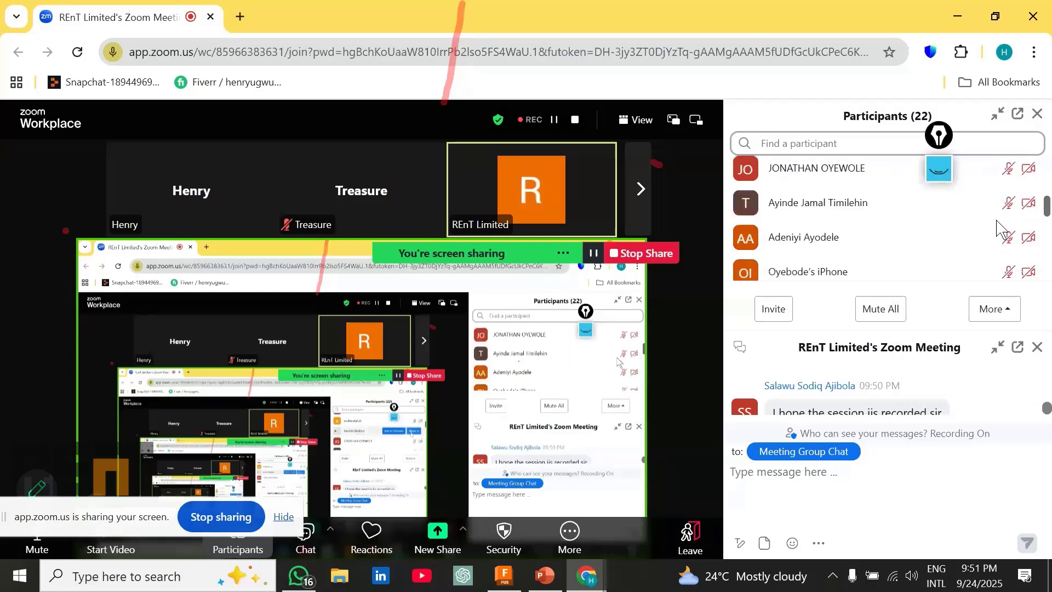
scroll(998, 225, up, 2)
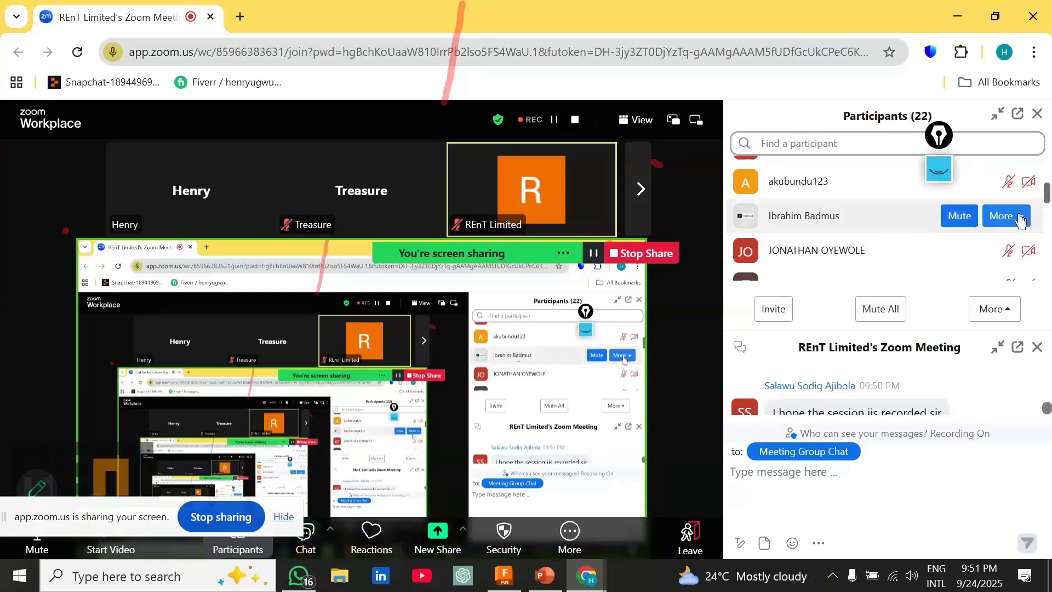
click(1015, 216)
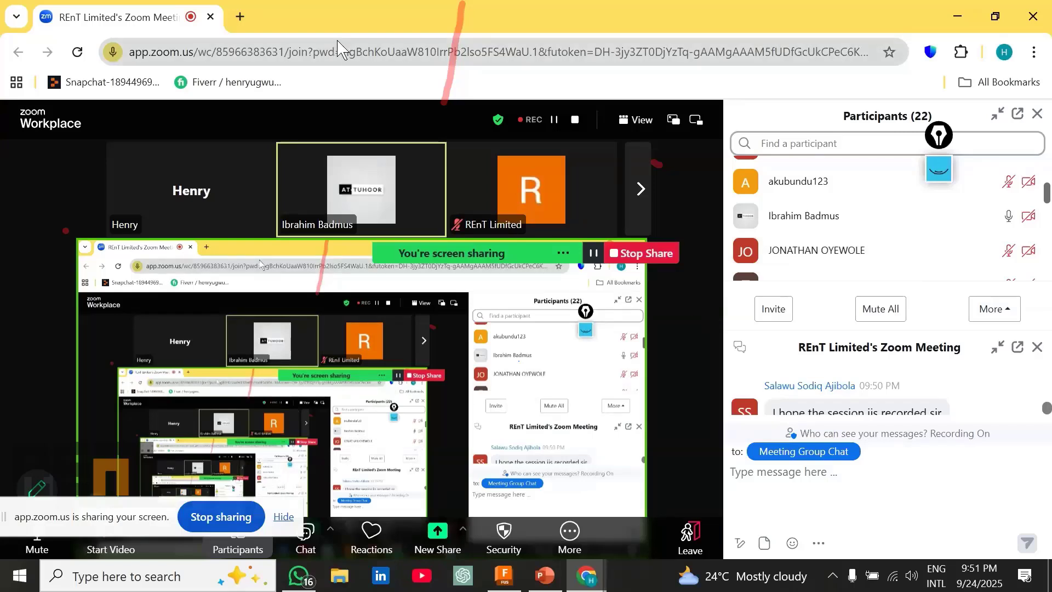
mouse_move(1036, 215)
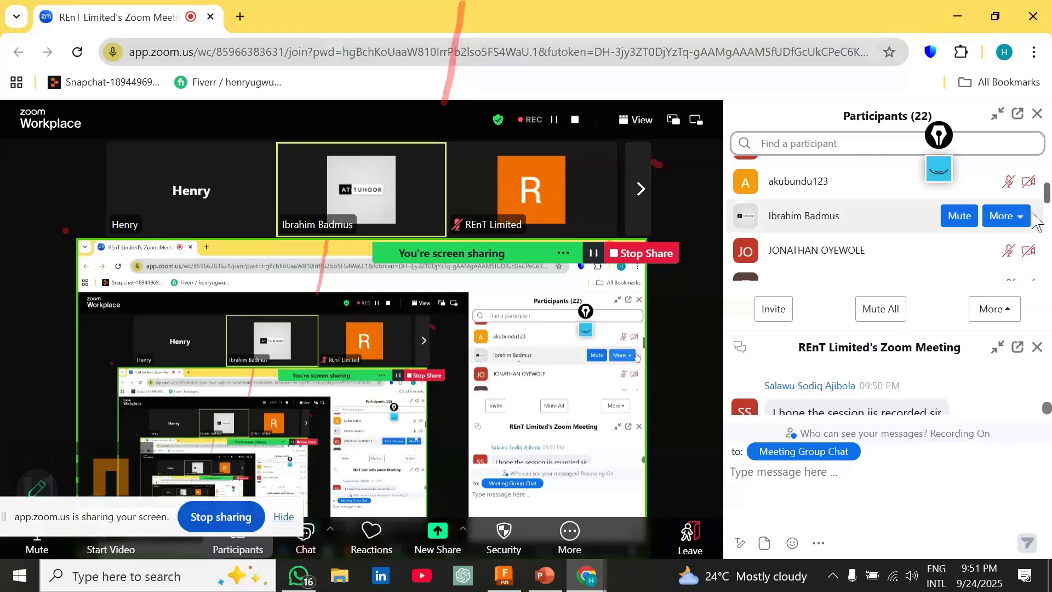
Step: Read the newest message in the meeting chat and close the participant list so only the chat stays open
scroll(1036, 241, down, 5)
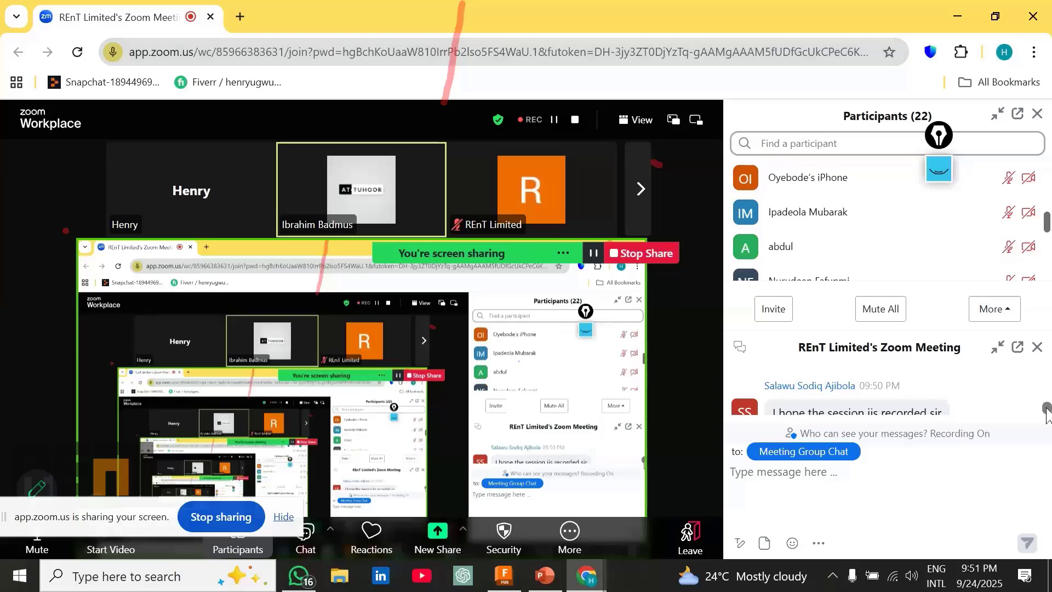
drag(1047, 408, 1047, 432)
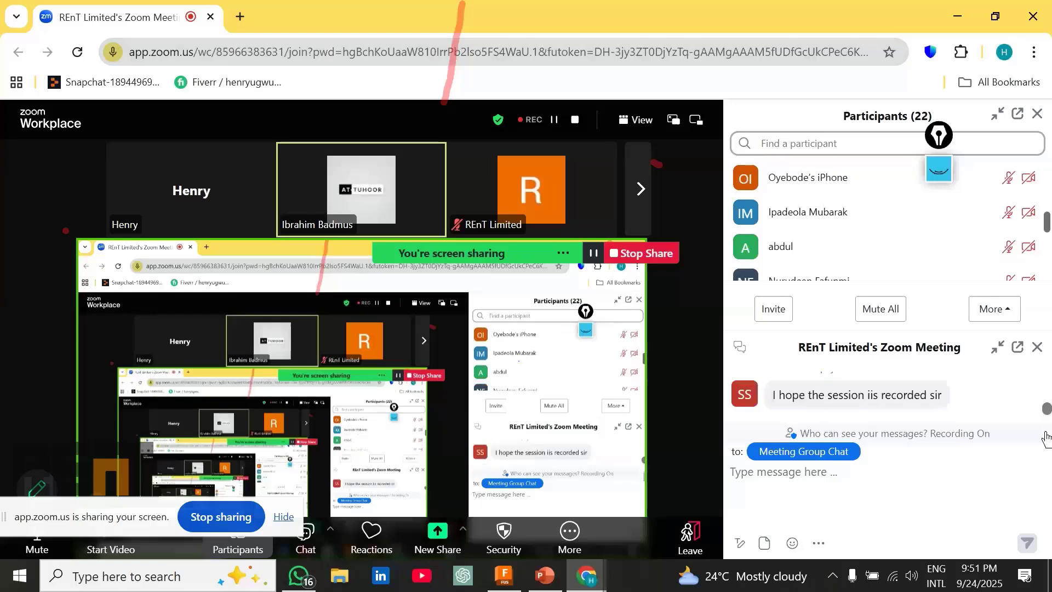
click(1038, 347)
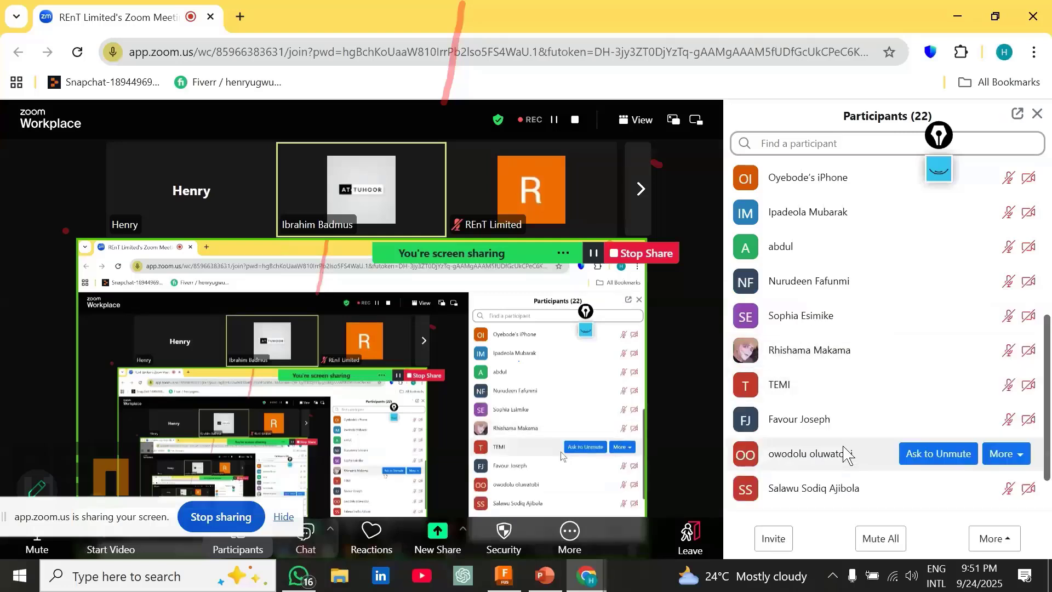
click(306, 533)
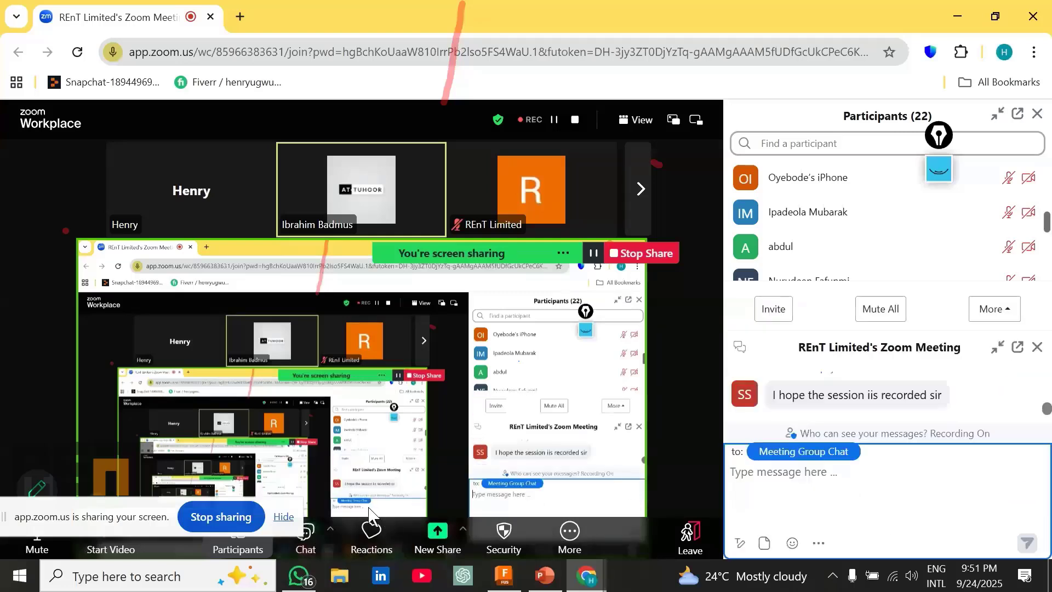
click(258, 548)
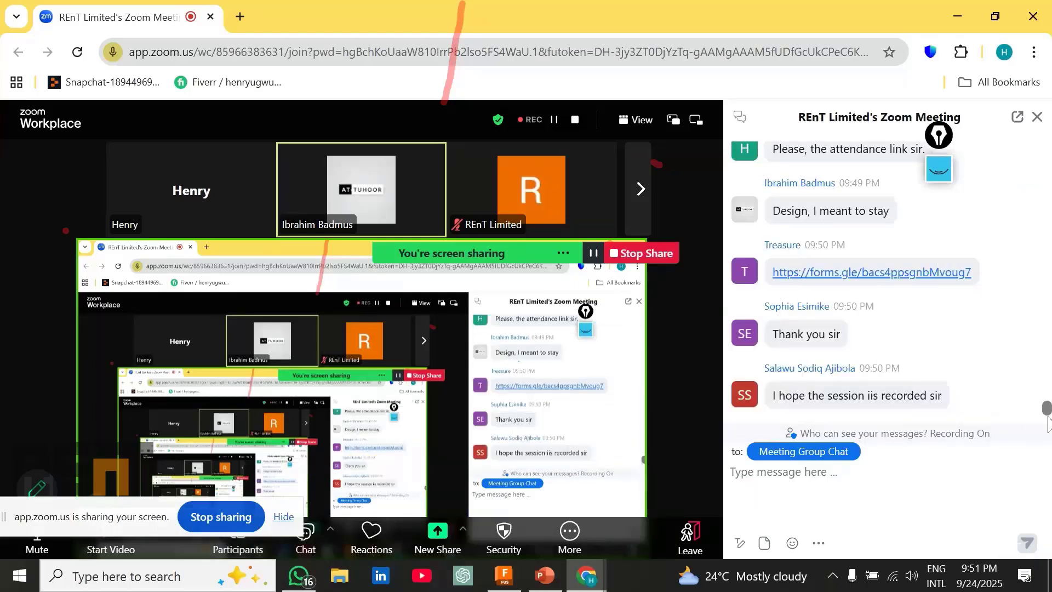
Step: Switch back to Fusion 360 and close the on-screen annotation toolbar
click(521, 573)
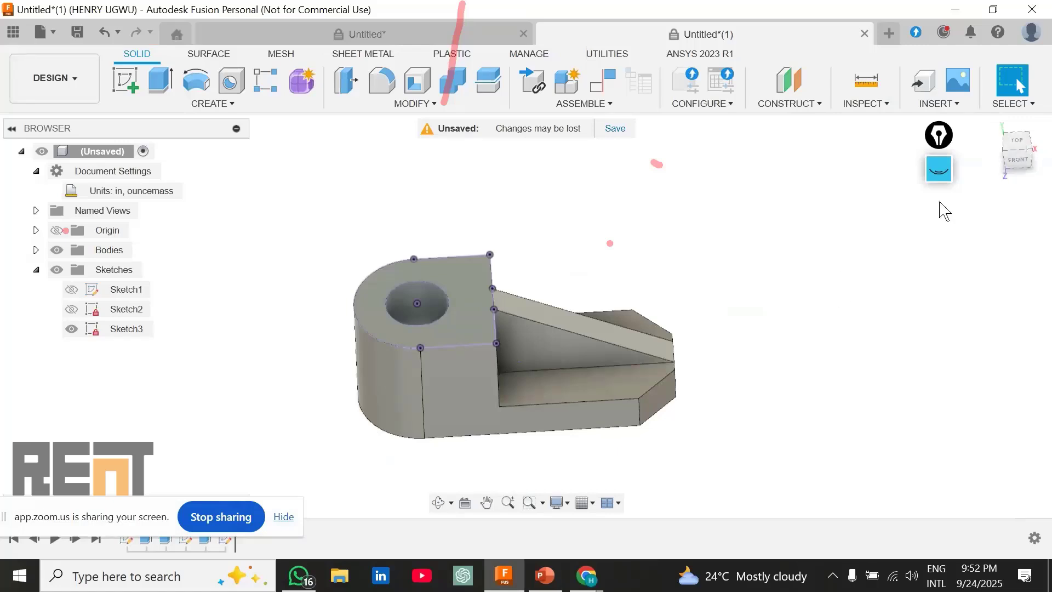
mouse_move(942, 141)
mouse_down()
mouse_move(969, 315)
mouse_move(949, 163)
mouse_up()
click(969, 315)
click(949, 437)
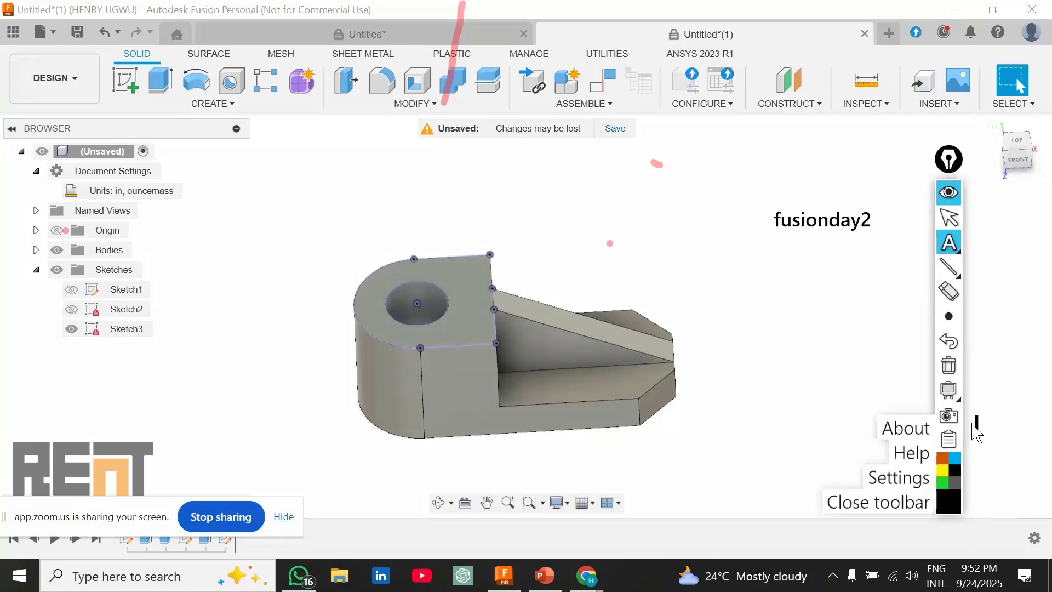
click(894, 503)
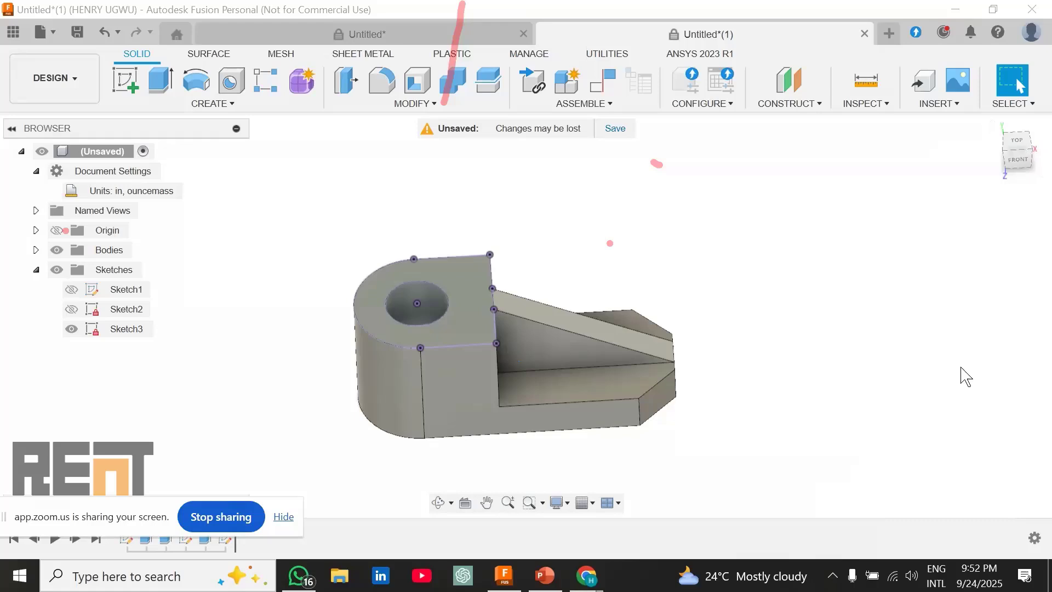
Step: Show the fixture block in the home view and demonstrate zooming in and out and orbiting around it
click(992, 125)
scroll(501, 284, down, 2)
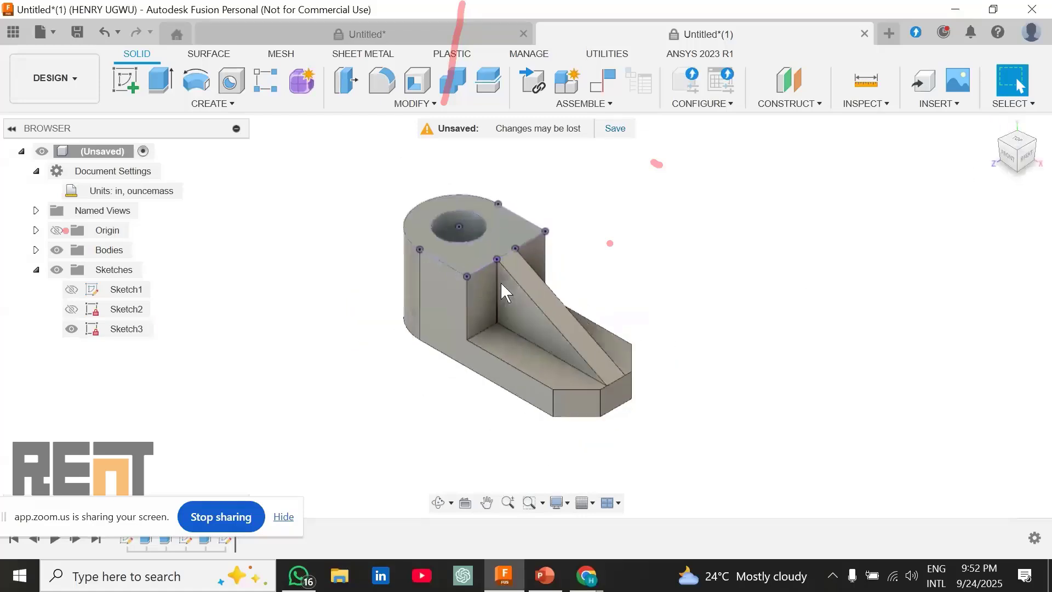
scroll(504, 279, up, 2)
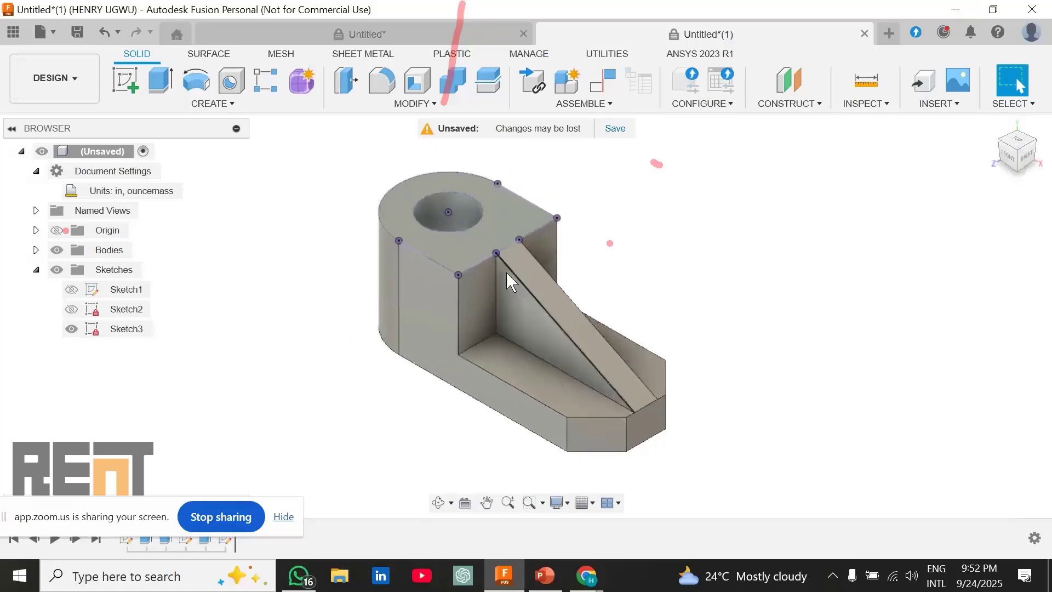
scroll(506, 272, down, 2)
scroll(505, 272, up, 1)
scroll(507, 273, down, 2)
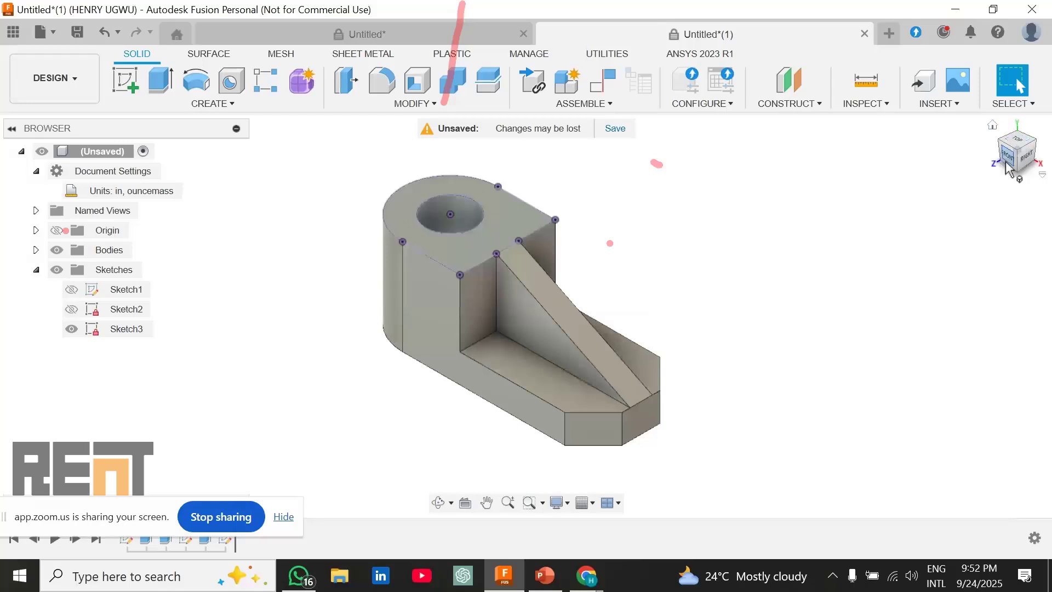
shift+middle_drag(936, 202, 1018, 34)
shift+middle_drag(988, 126, 885, 268)
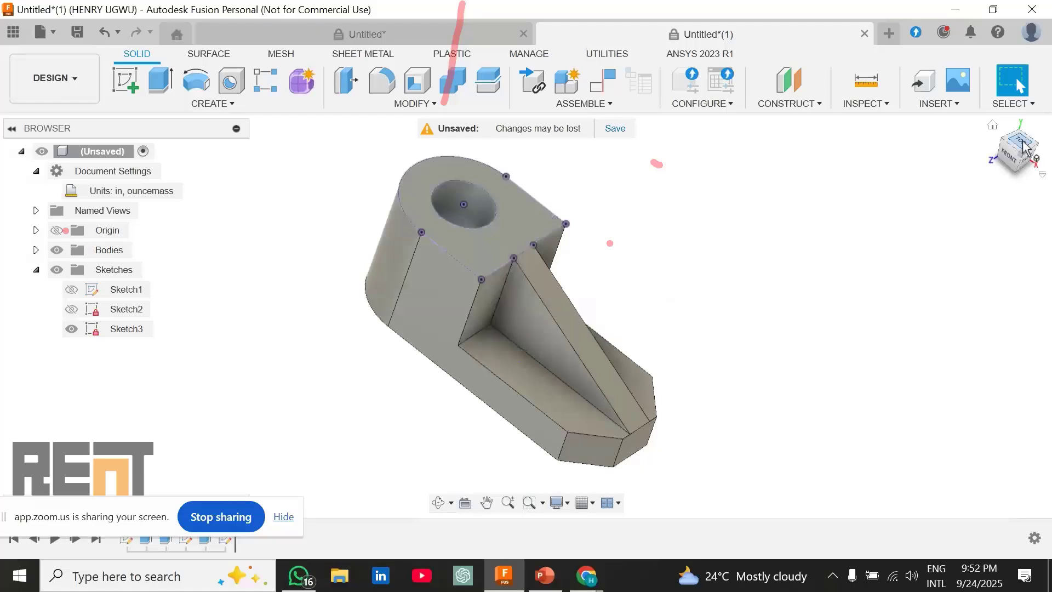
Step: Inspect the block in the top, front and bottom views, rotating the view, and return to the home view
click(1023, 141)
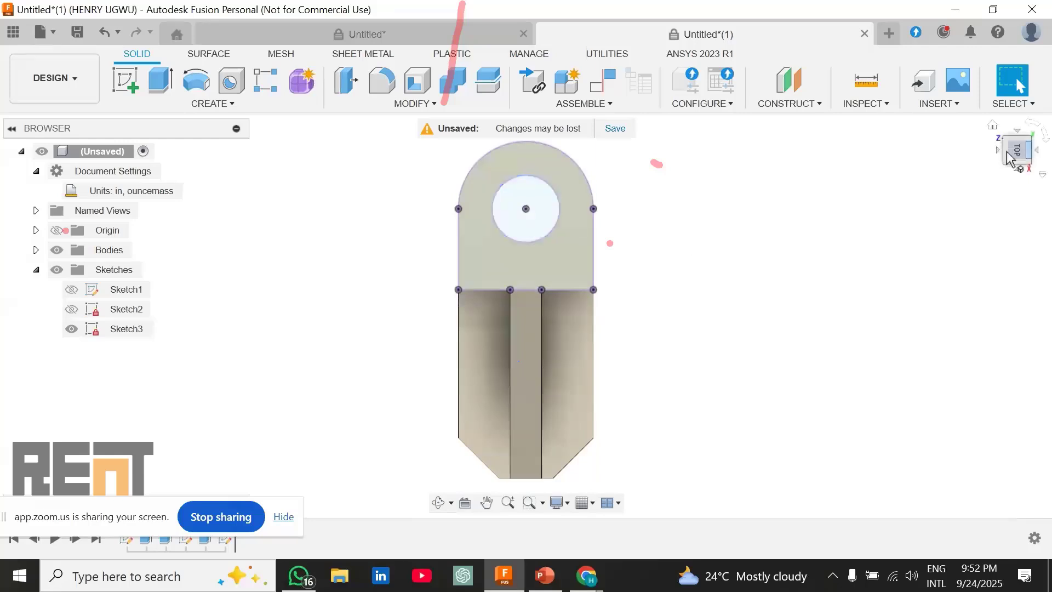
click(1032, 123)
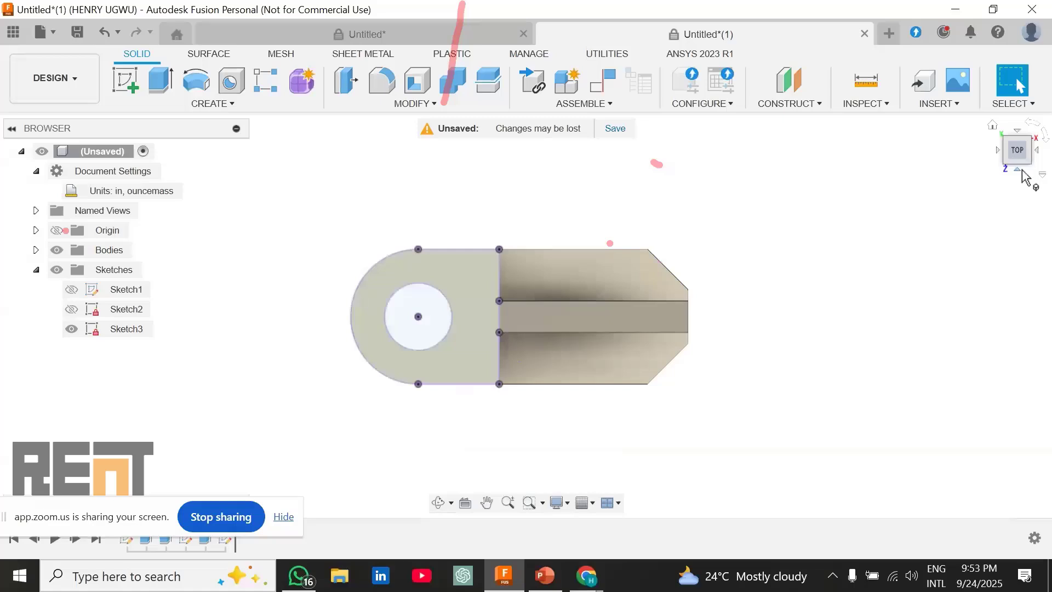
click(1019, 170)
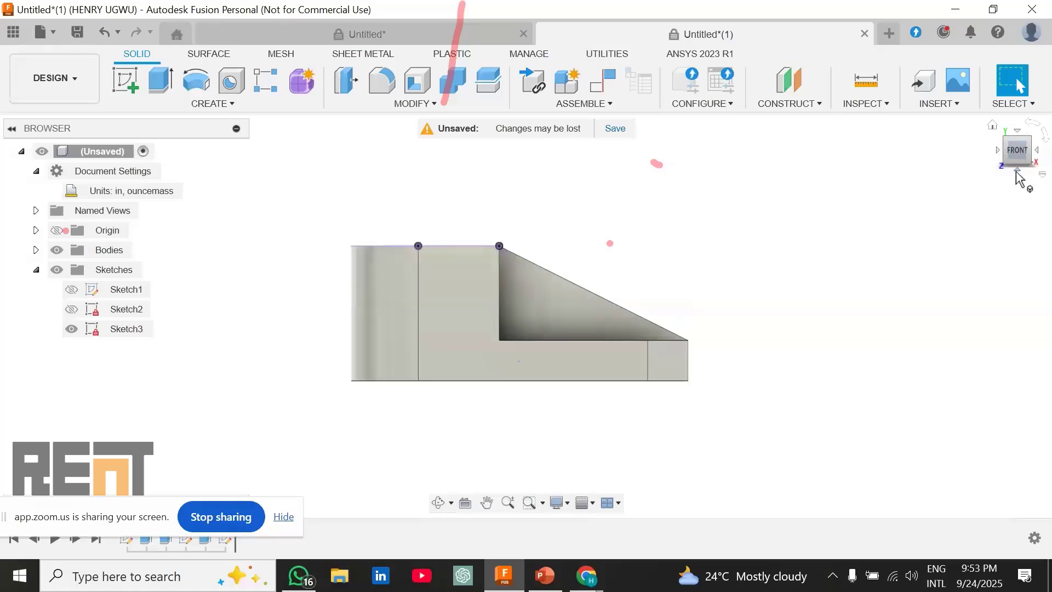
click(1018, 170)
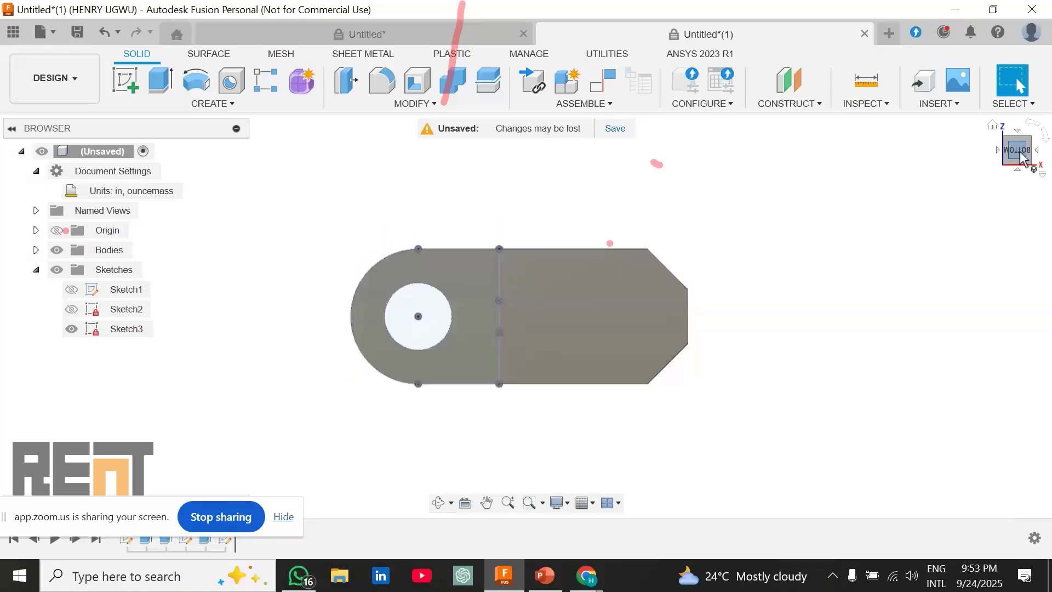
click(1044, 134)
click(1040, 131)
click(993, 126)
scroll(663, 301, down, 2)
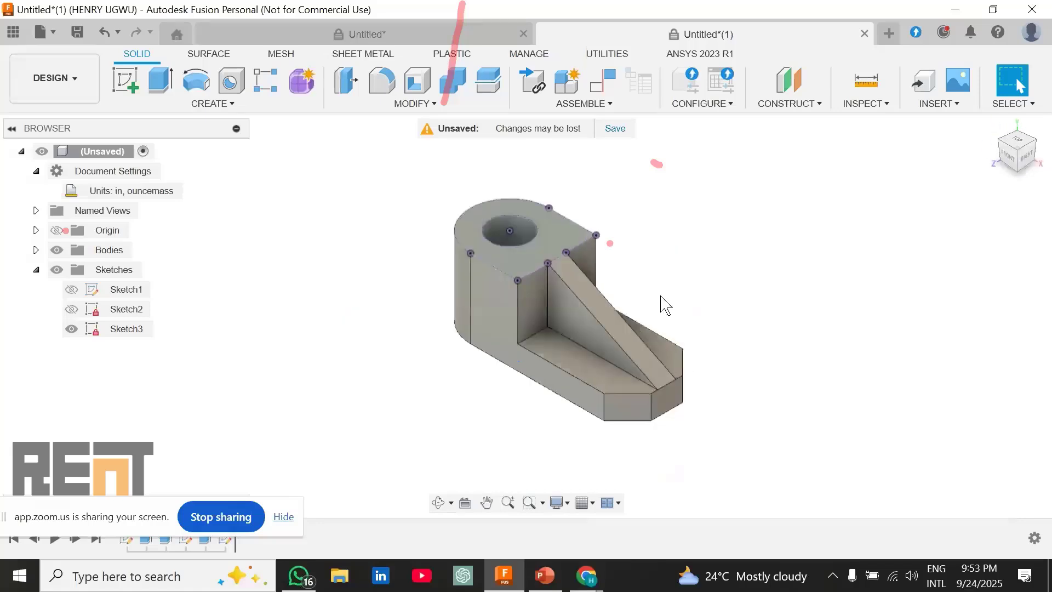
scroll(662, 299, up, 2)
scroll(662, 301, down, 2)
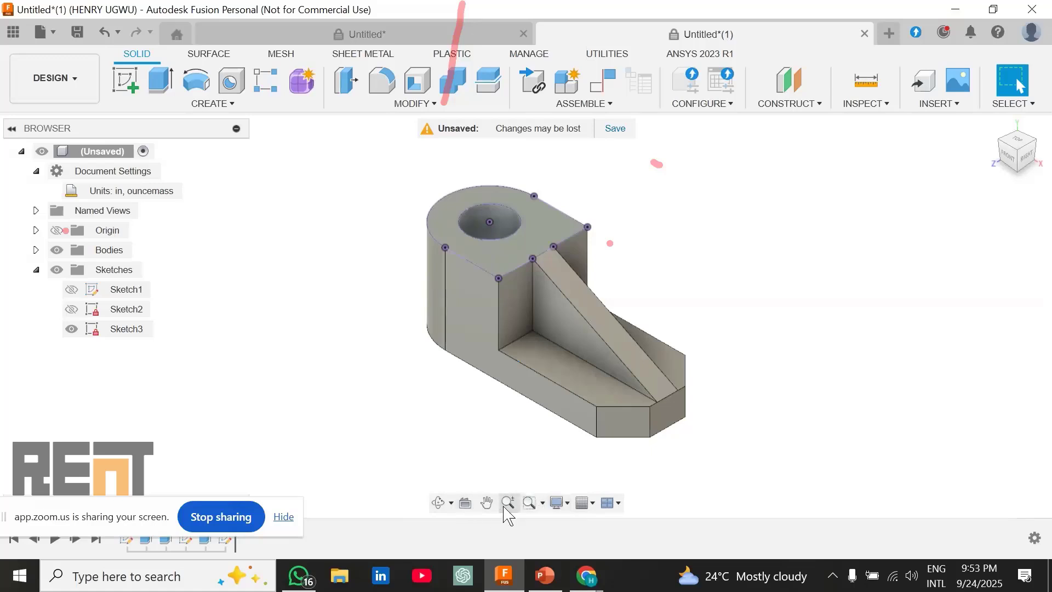
Step: Demonstrate the Orbit, Pan and Zoom navigation tools on the block, finishing with another orbit around it
click(440, 503)
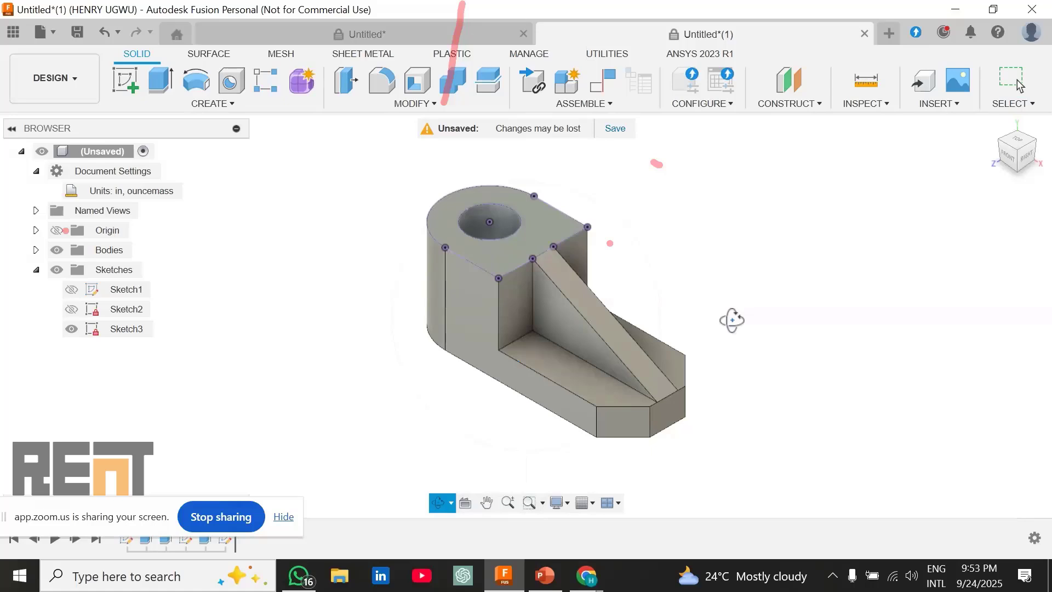
drag(728, 320, 468, 397)
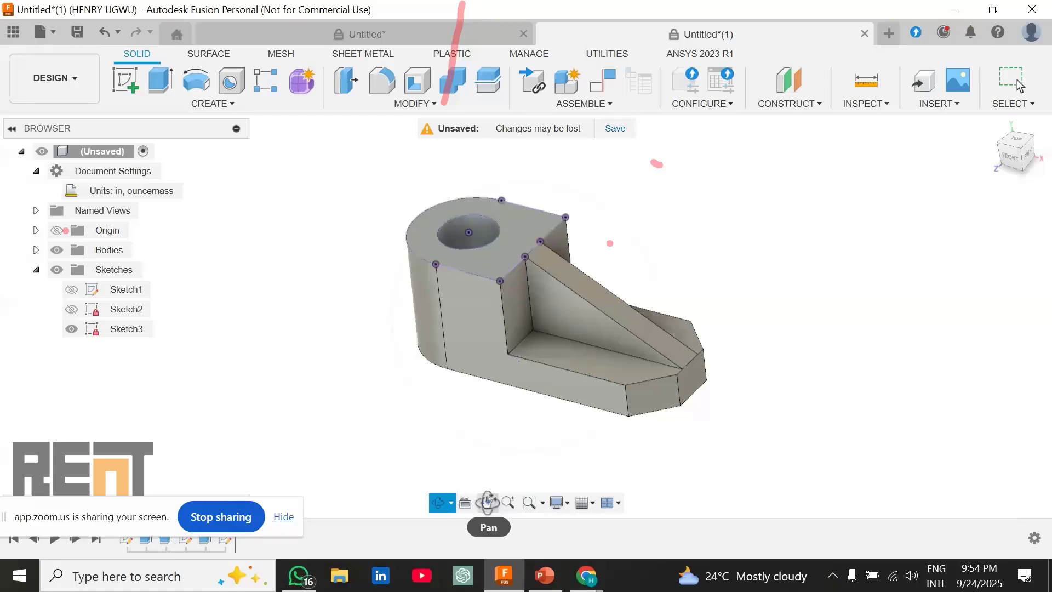
click(487, 502)
drag(521, 393, 499, 334)
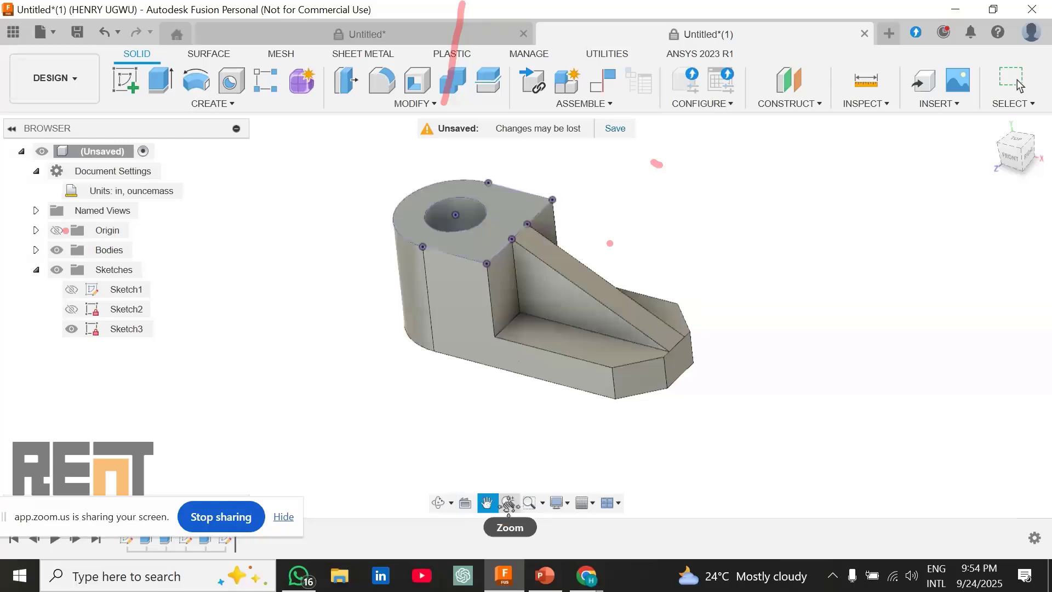
click(509, 503)
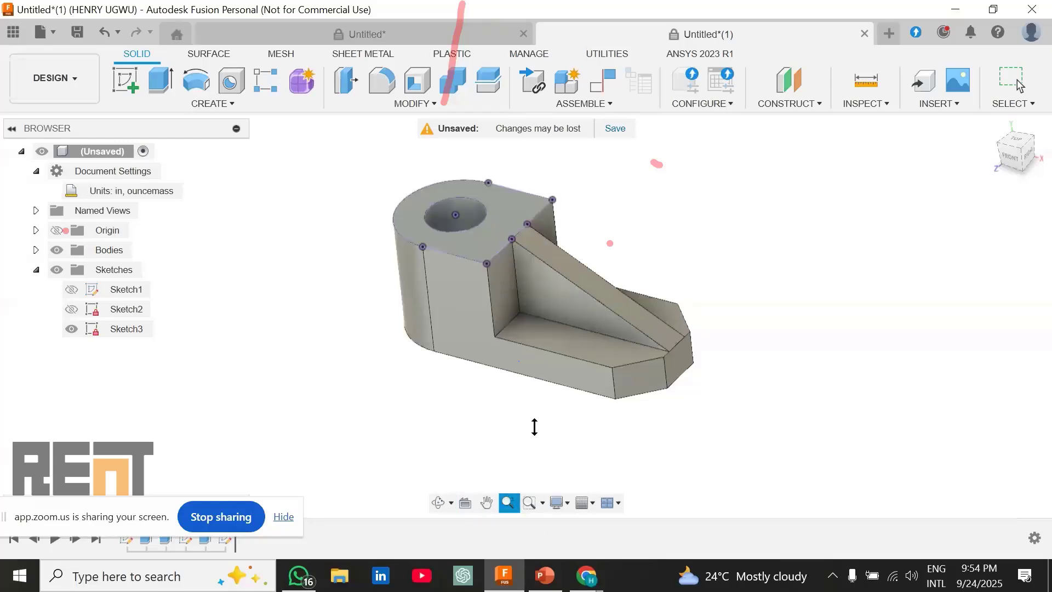
drag(524, 430, 502, 535)
click(487, 503)
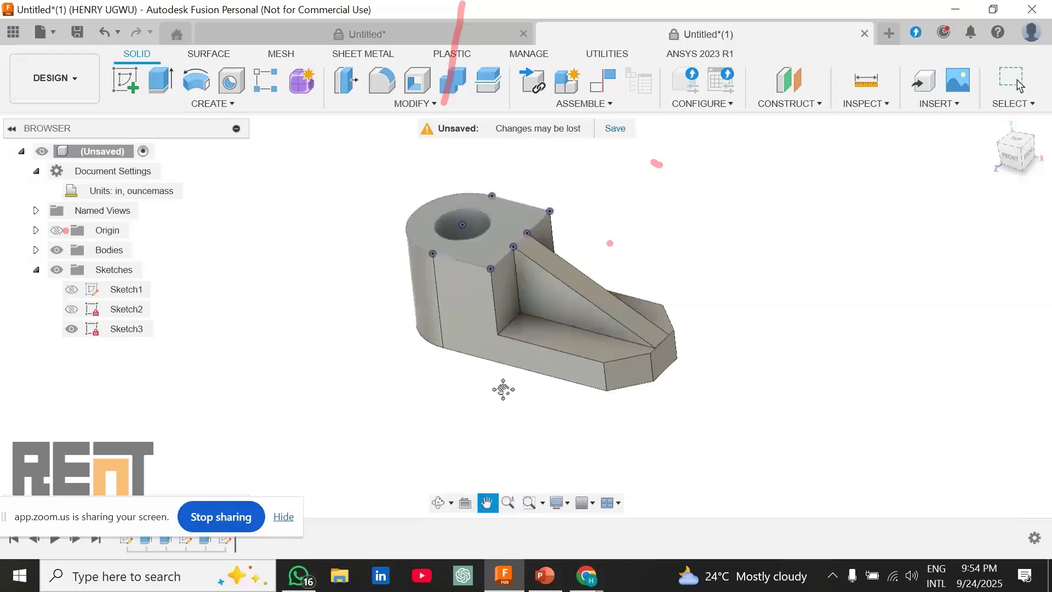
drag(550, 387, 536, 411)
click(438, 502)
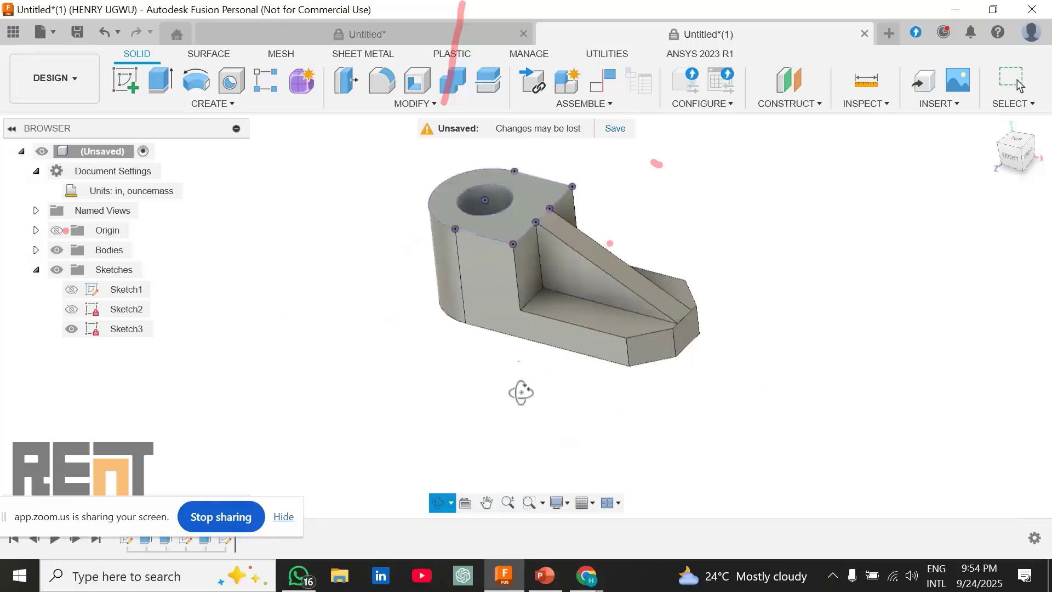
drag(573, 366, 691, 414)
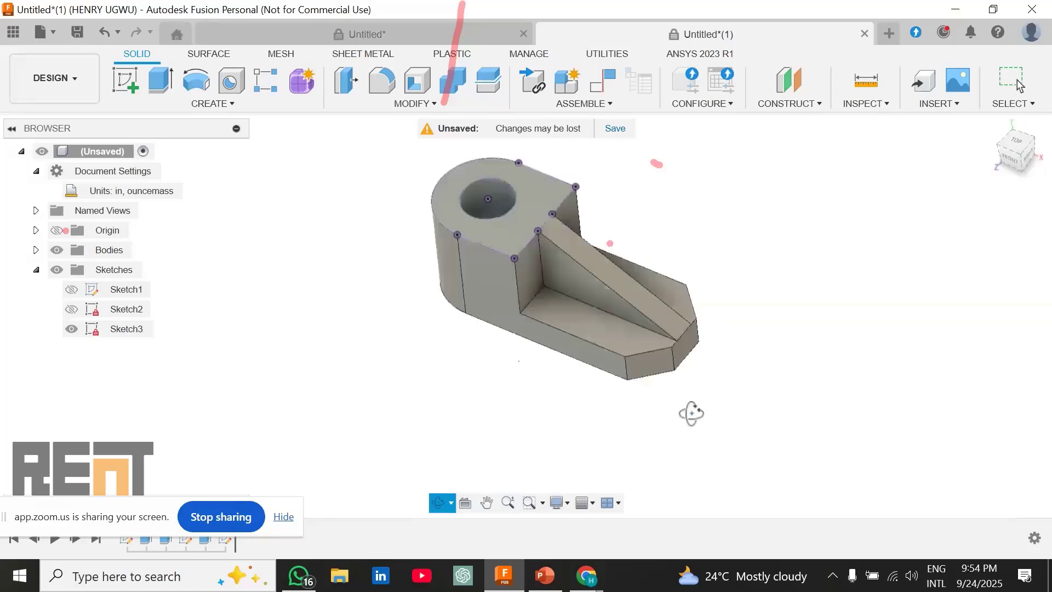
shift+middle_drag(692, 413, 624, 417)
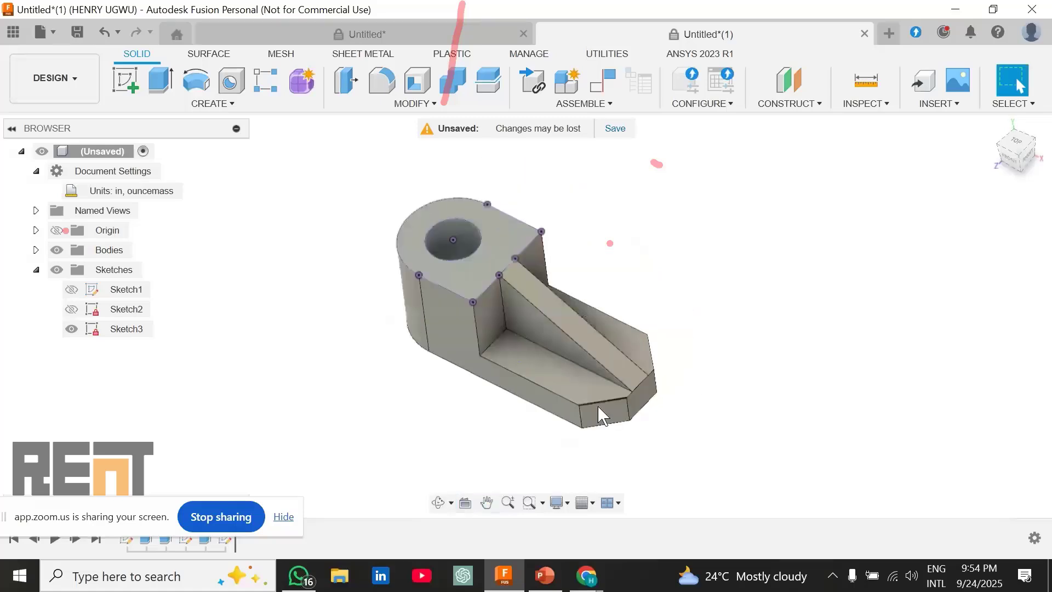
Step: Demonstrate zooming in and out on the fixture block around its sloped rib
scroll(589, 383, up, 2)
scroll(593, 388, down, 1)
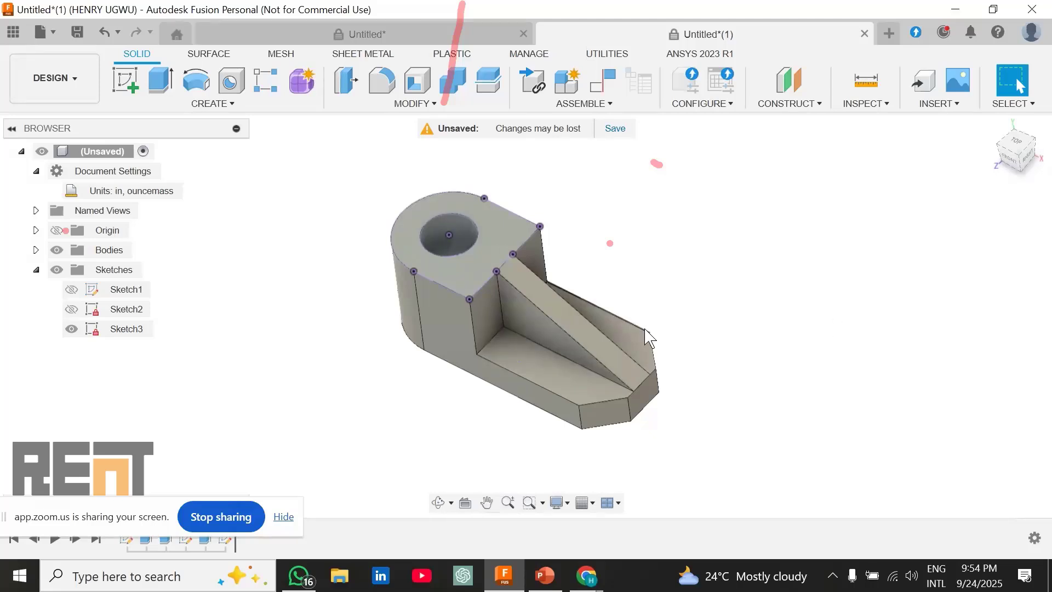
scroll(685, 348, down, 3)
scroll(685, 341, up, 4)
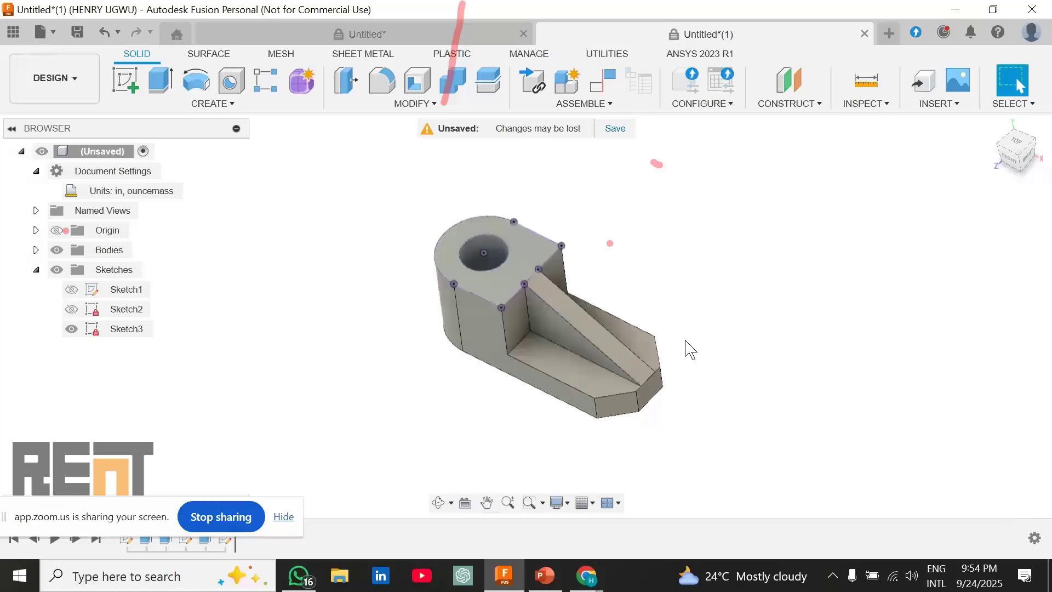
scroll(673, 334, down, 2)
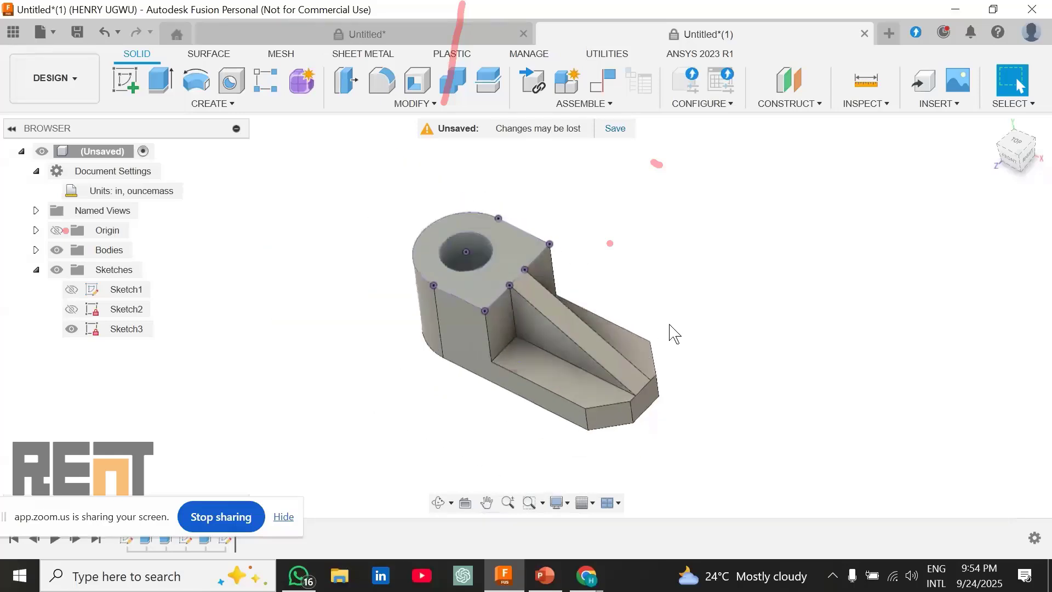
scroll(674, 333, up, 1)
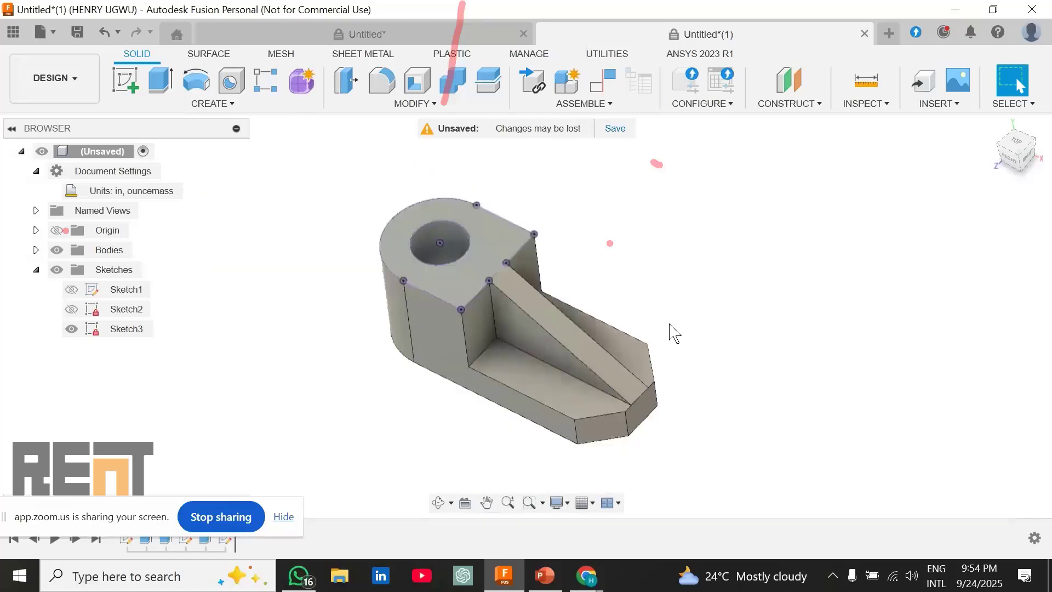
scroll(674, 333, up, 2)
scroll(674, 333, down, 2)
scroll(674, 333, up, 2)
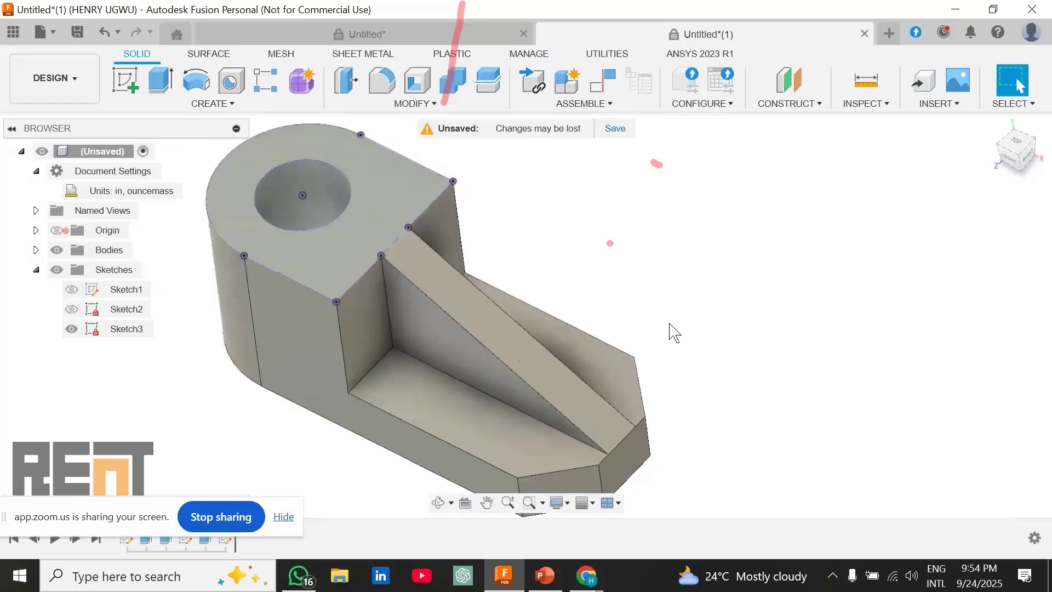
scroll(674, 333, down, 2)
scroll(672, 331, up, 1)
scroll(672, 332, down, 1)
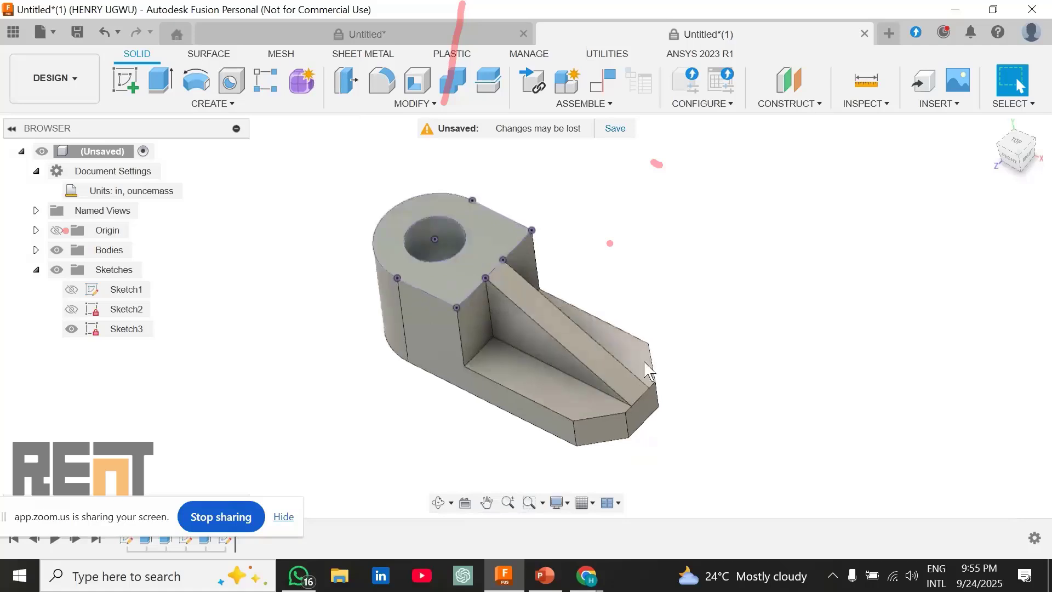
Step: Demonstrate panning the block across the canvas and orbiting it to a low side view and back to an angled view
mouse_move(644, 361)
middle_down()
mouse_move(388, 341)
mouse_move(756, 280)
mouse_move(623, 266)
mouse_move(616, 406)
mouse_move(646, 262)
mouse_move(641, 181)
mouse_move(395, 230)
mouse_move(680, 268)
mouse_move(764, 263)
mouse_move(641, 347)
middle_up()
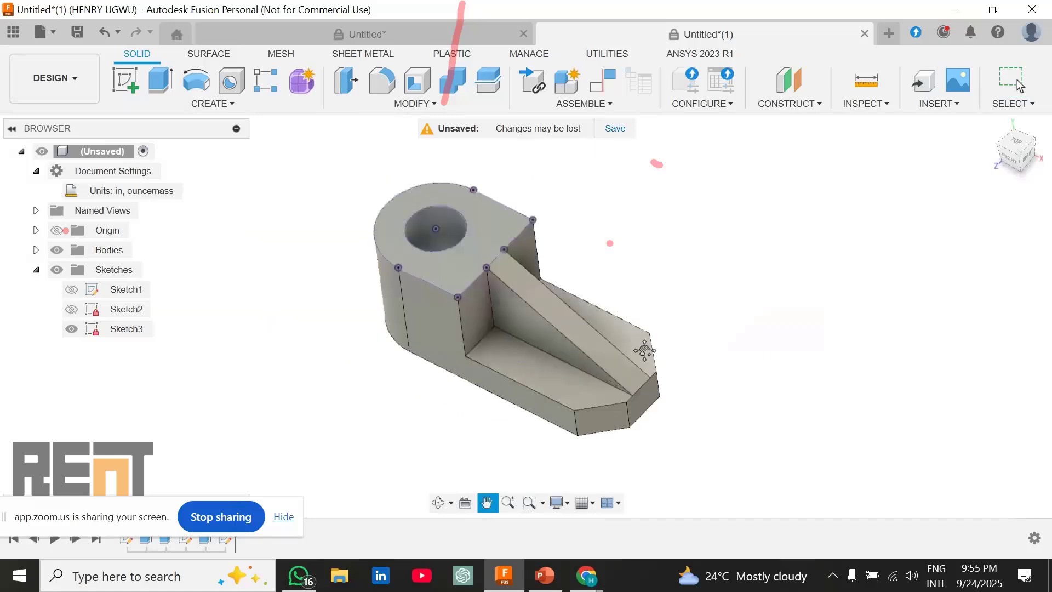
key(Escape)
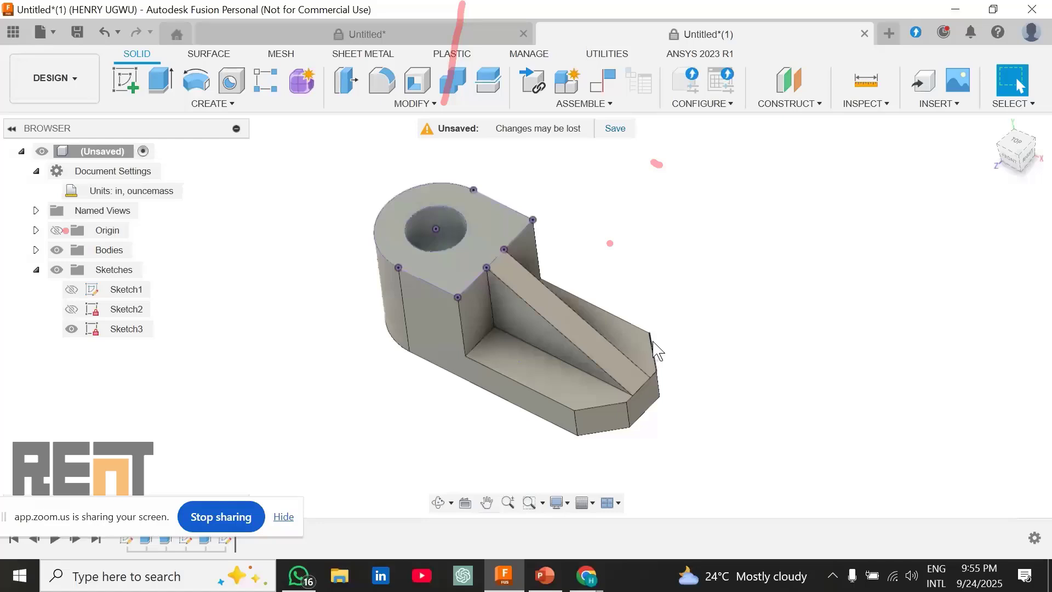
middle_drag(653, 340, 736, 301)
key(Escape)
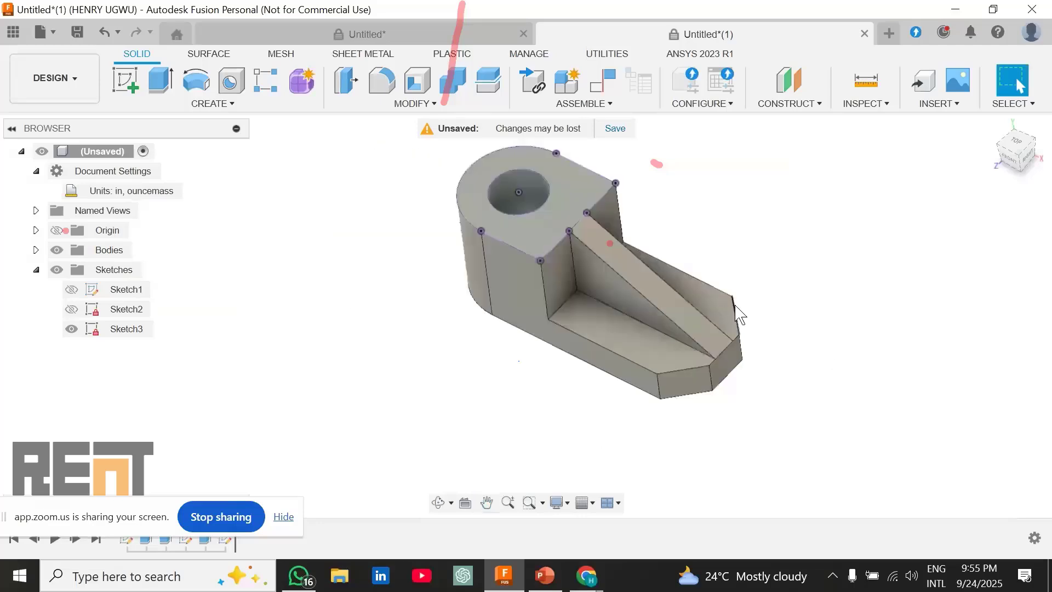
click(441, 501)
drag(437, 488, 589, 129)
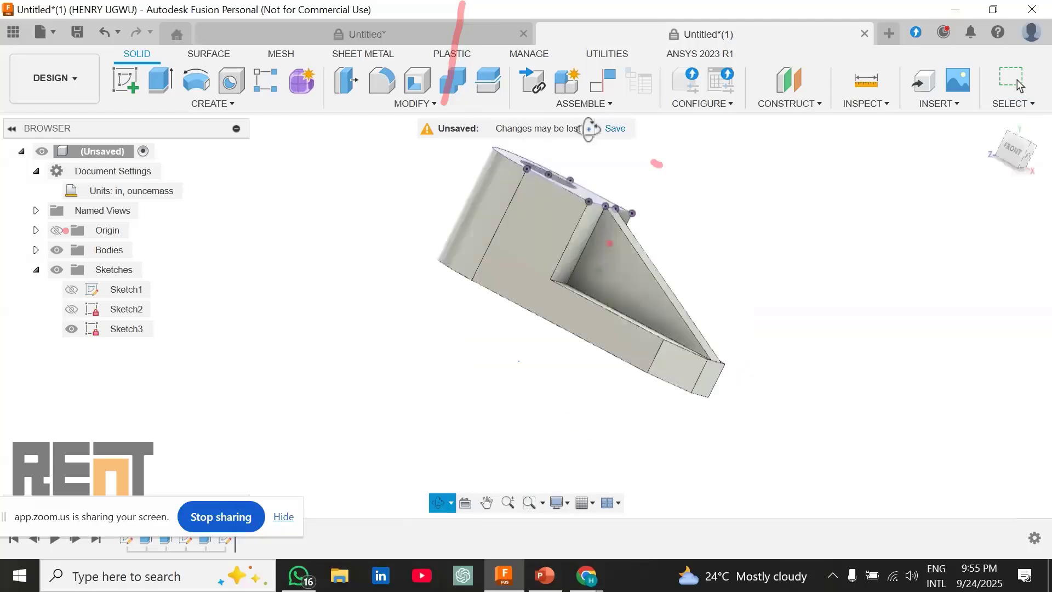
shift+middle_drag(589, 129, 638, 266)
middle_drag(633, 269, 515, 331)
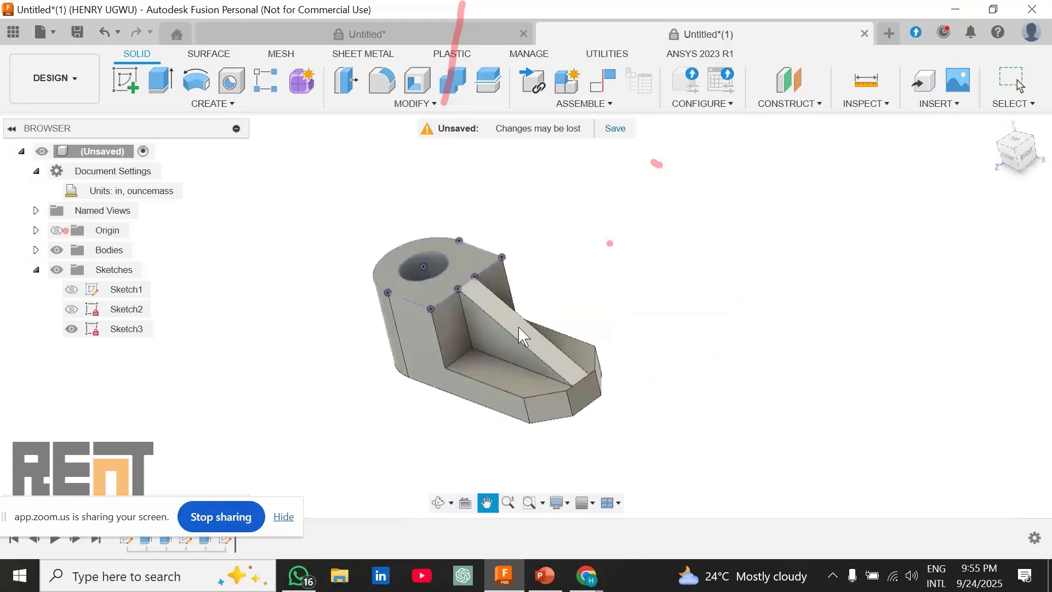
Step: Switch to the Zoom meeting in Chrome and read the latest chat questions about joining two separately designed parts and sending assignments
mouse_move(586, 586)
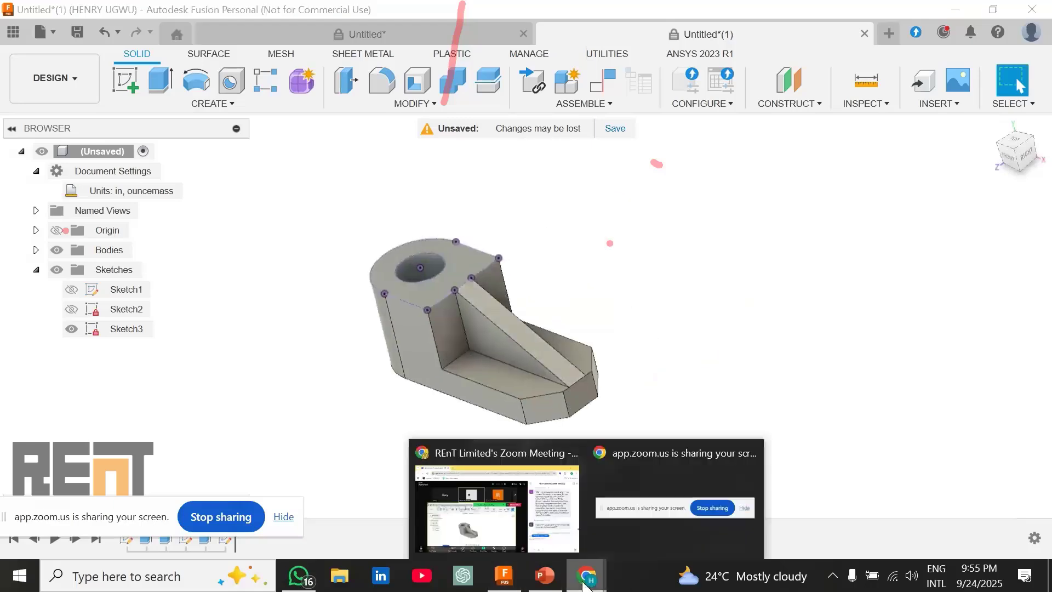
click(556, 517)
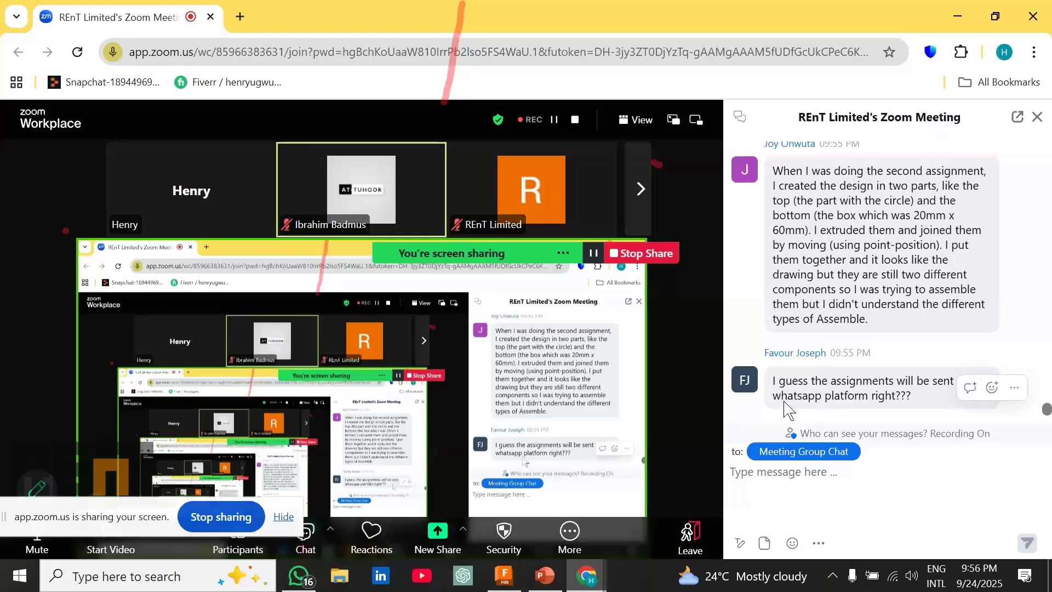
scroll(891, 372, up, 5)
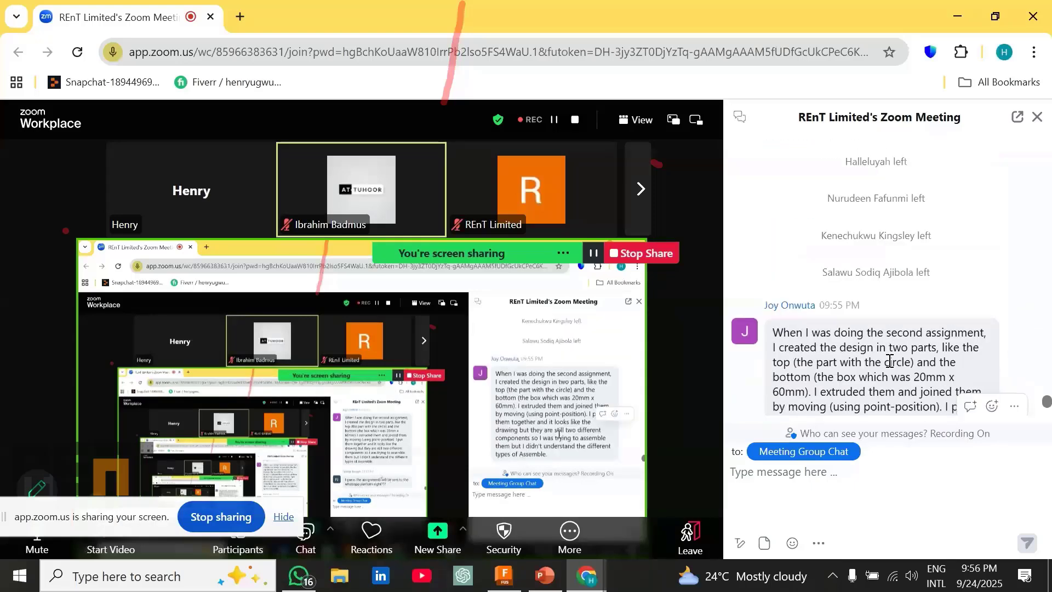
scroll(890, 360, up, 3)
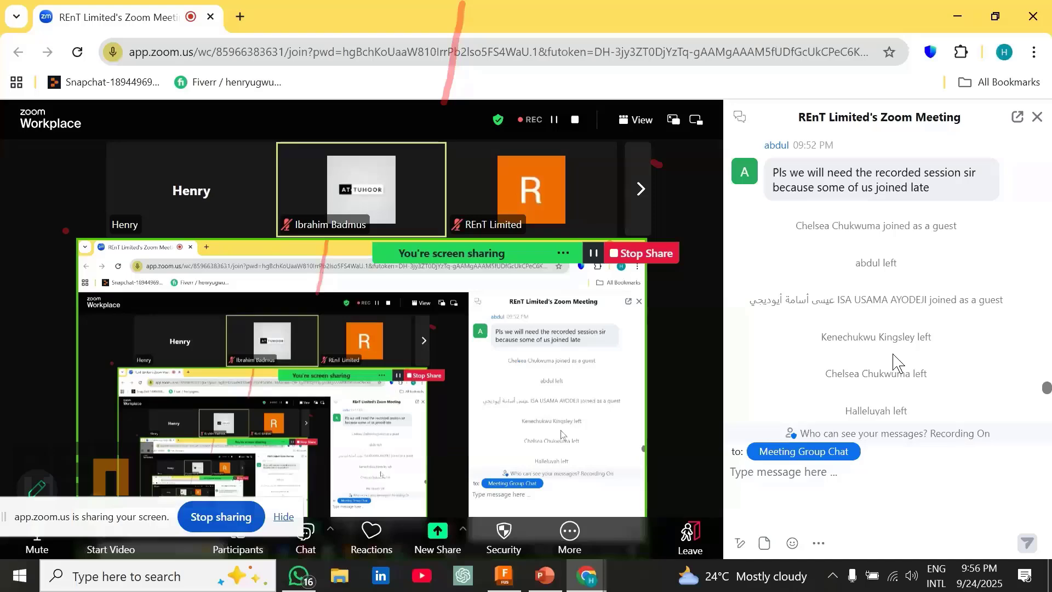
scroll(893, 359, down, 5)
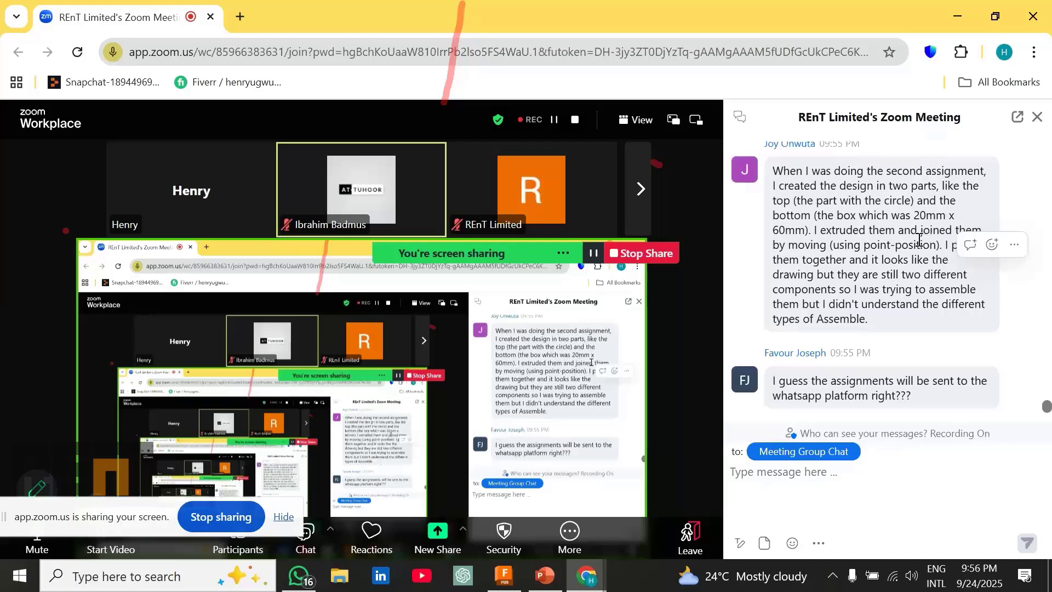
scroll(847, 263, down, 2)
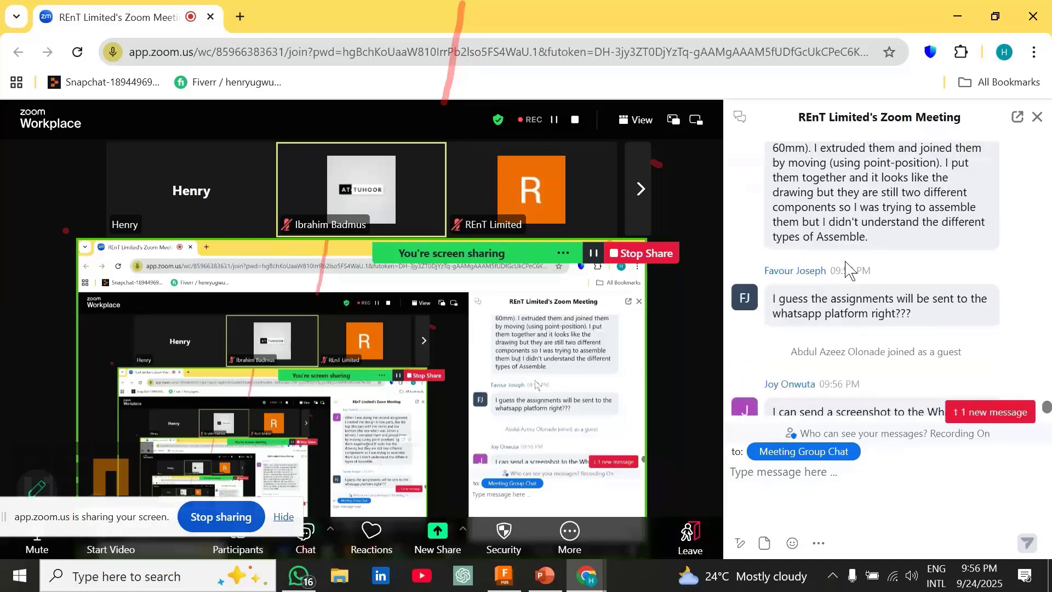
scroll(877, 261, up, 2)
scroll(940, 252, down, 2)
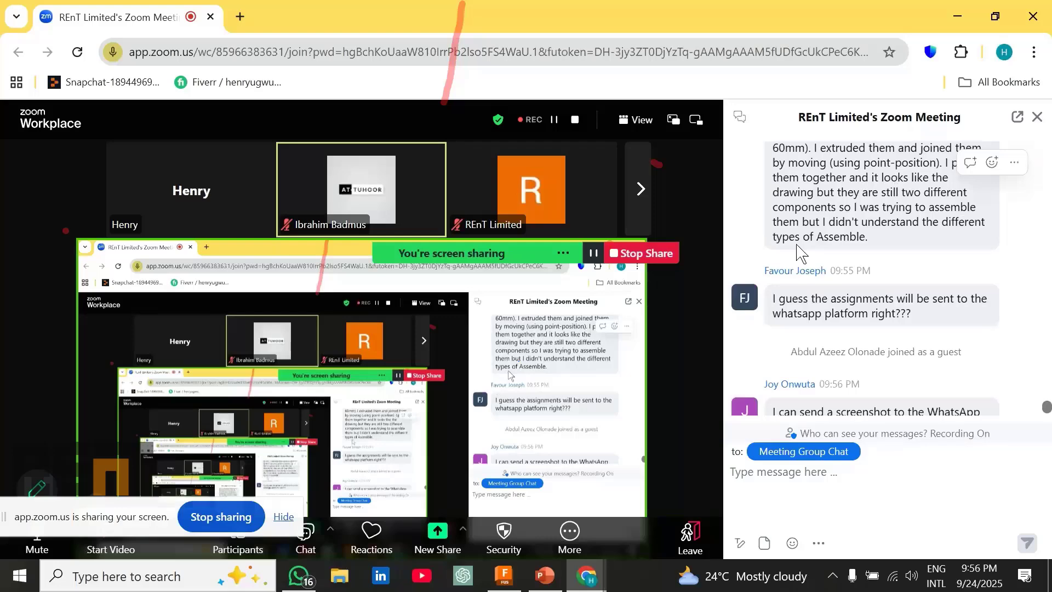
scroll(833, 256, up, 3)
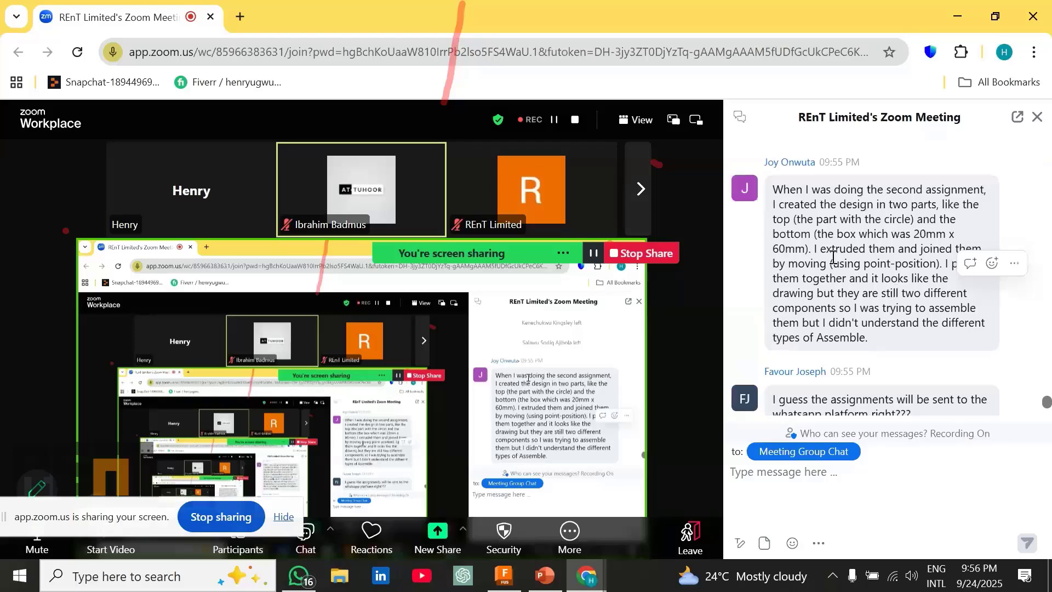
scroll(907, 383, up, 5)
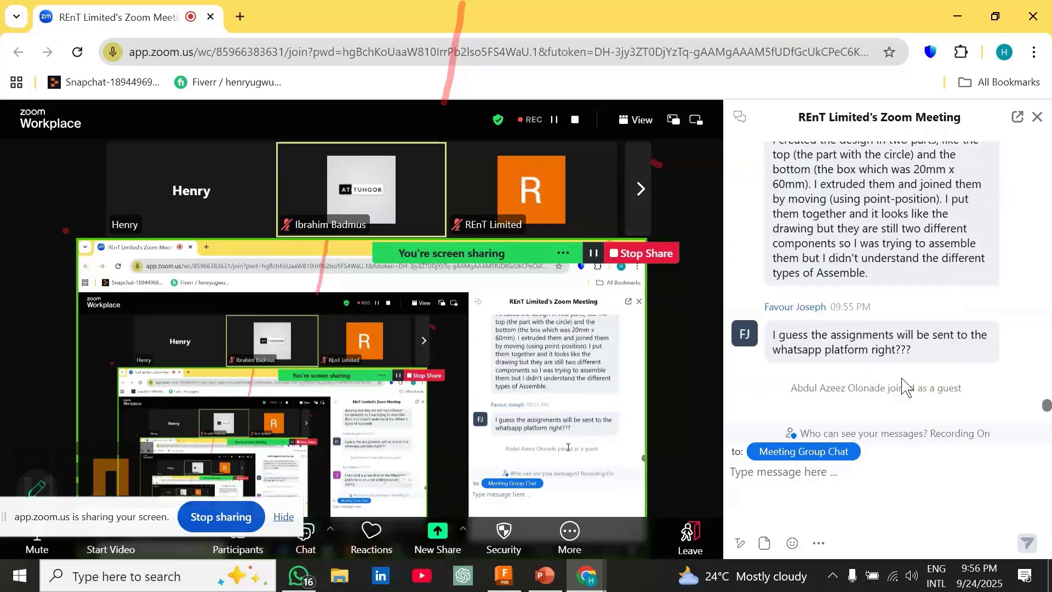
scroll(899, 374, down, 6)
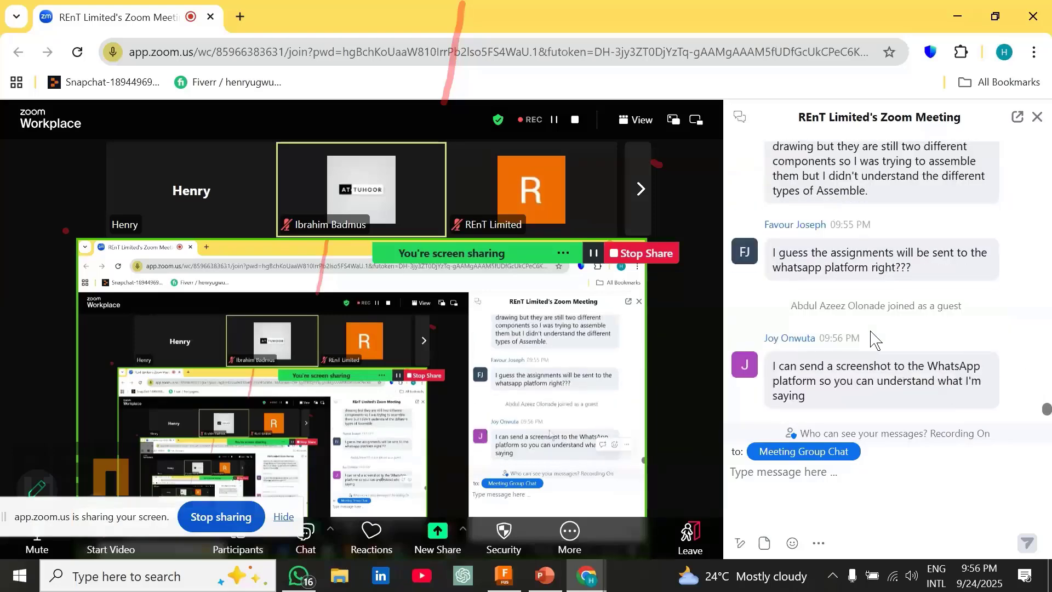
Step: Switch back to Fusion 360 and change the operation of the base's 9 mm two-profile extrusion to New Body
click(511, 578)
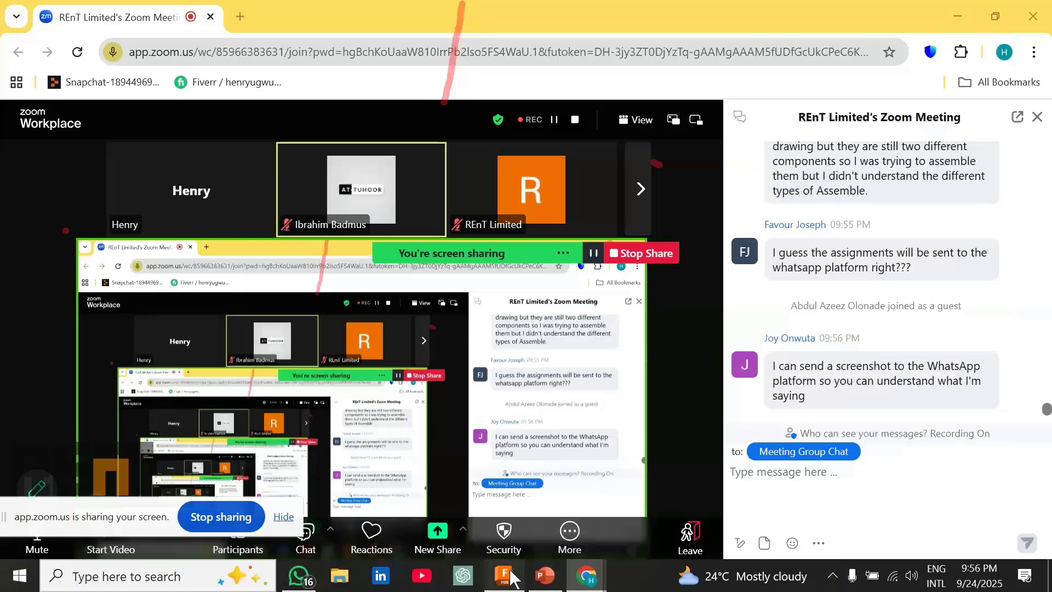
scroll(540, 349, up, 1)
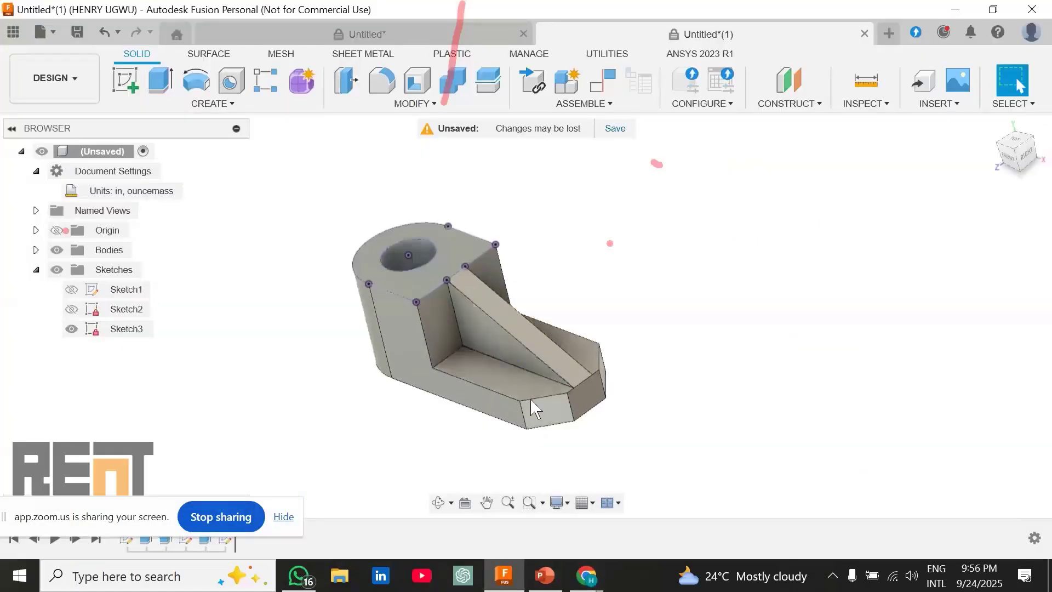
right_click(163, 540)
click(200, 414)
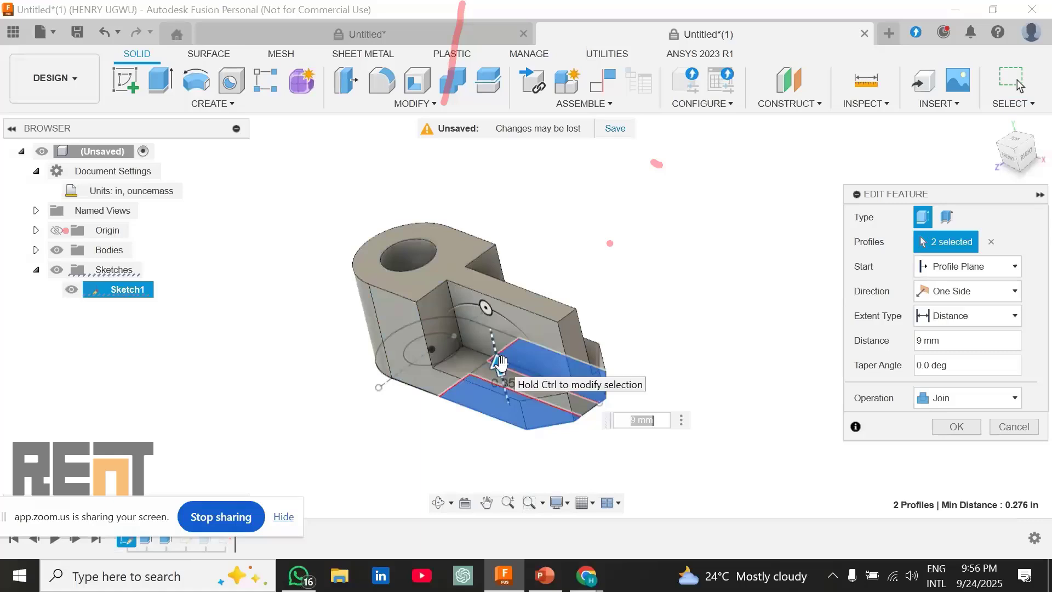
click(972, 406)
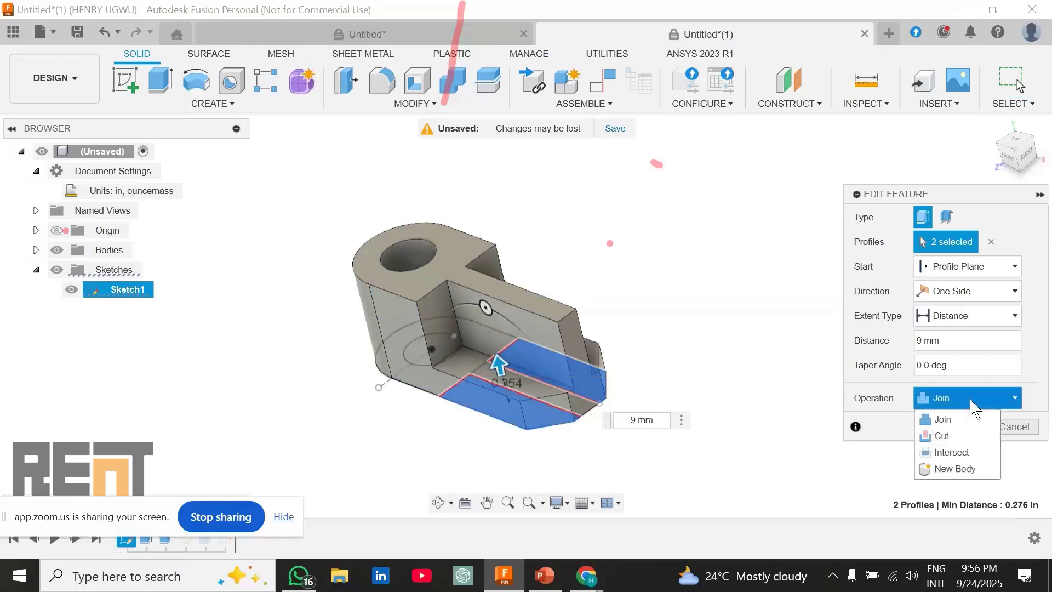
click(956, 467)
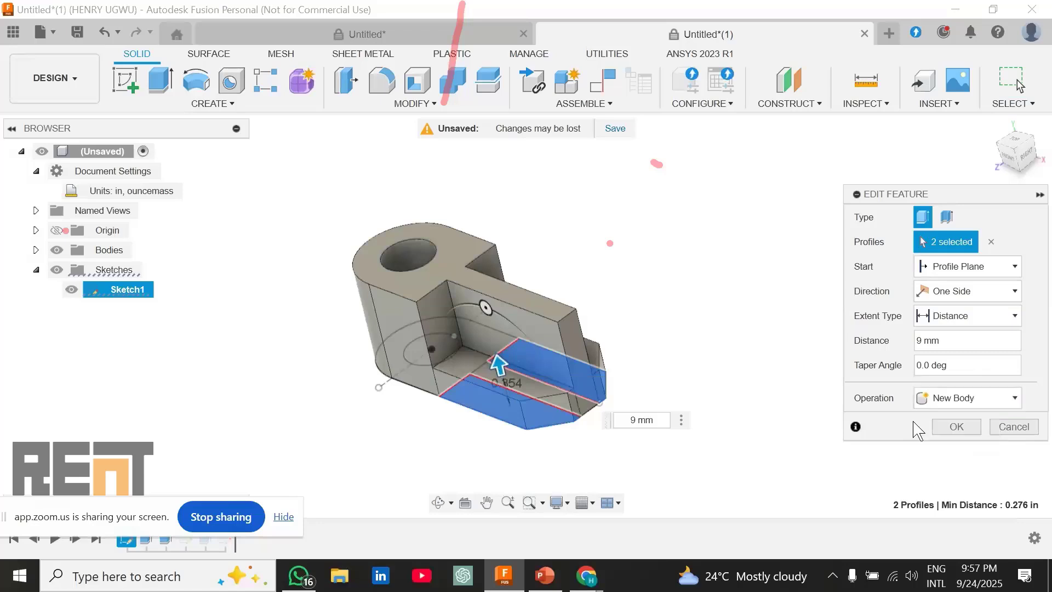
click(954, 427)
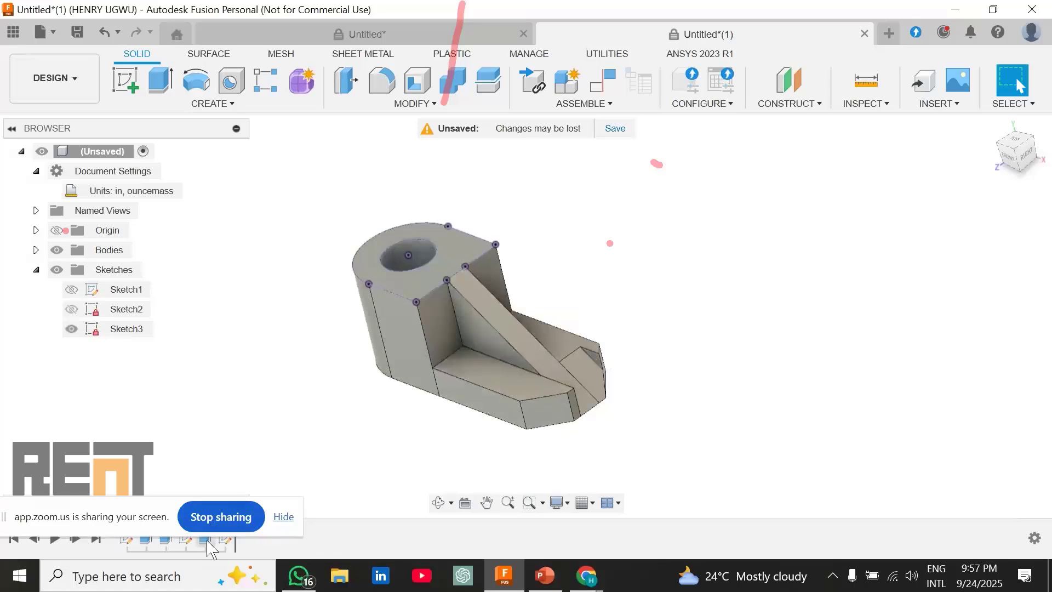
Step: Edit the base's 9 mm two-profile extrusion again and set its operation to Join
right_click(165, 542)
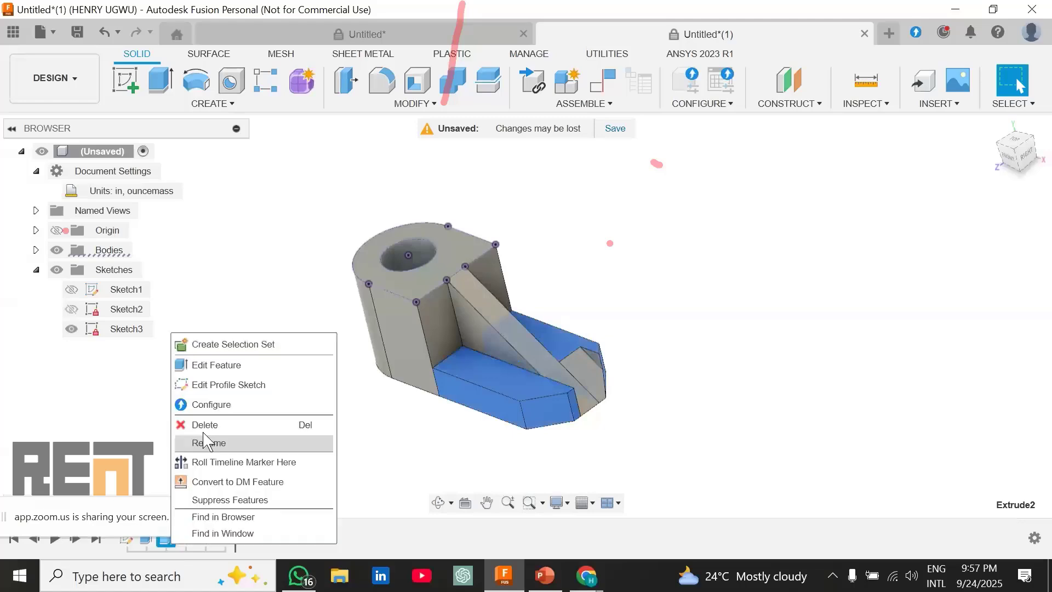
click(250, 366)
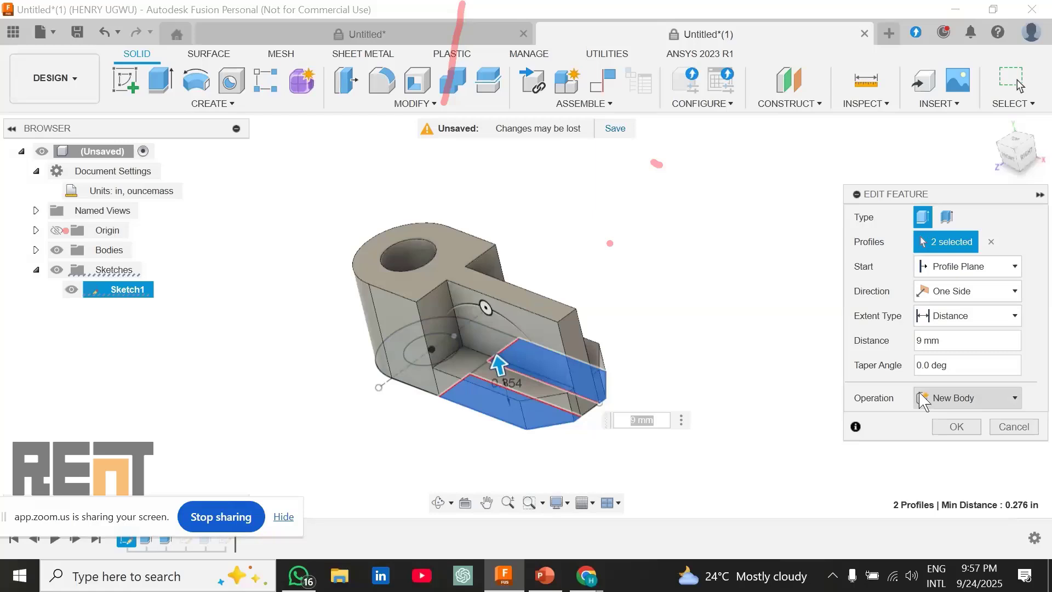
click(968, 399)
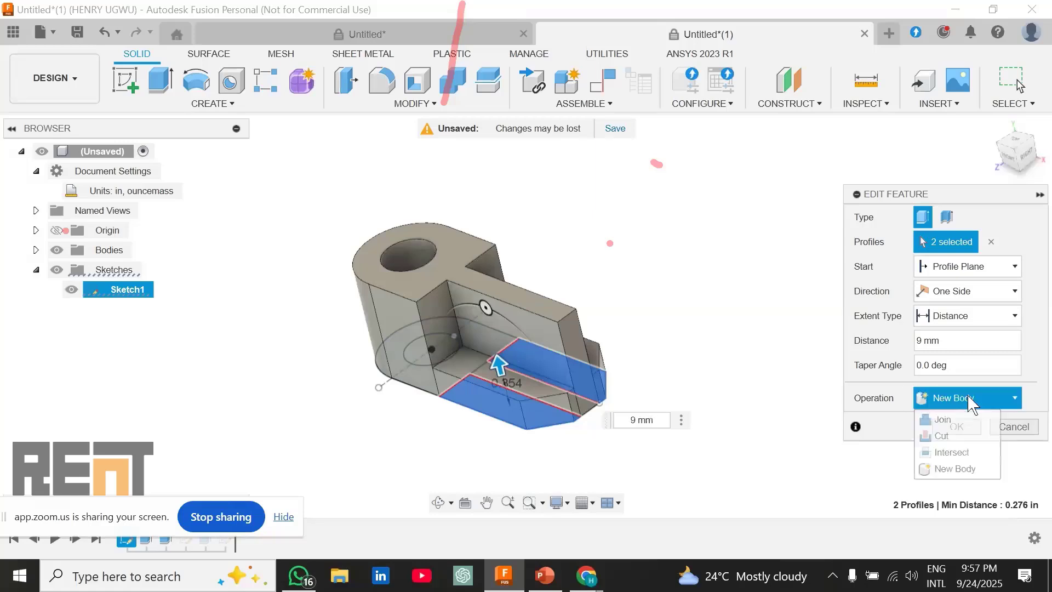
click(943, 421)
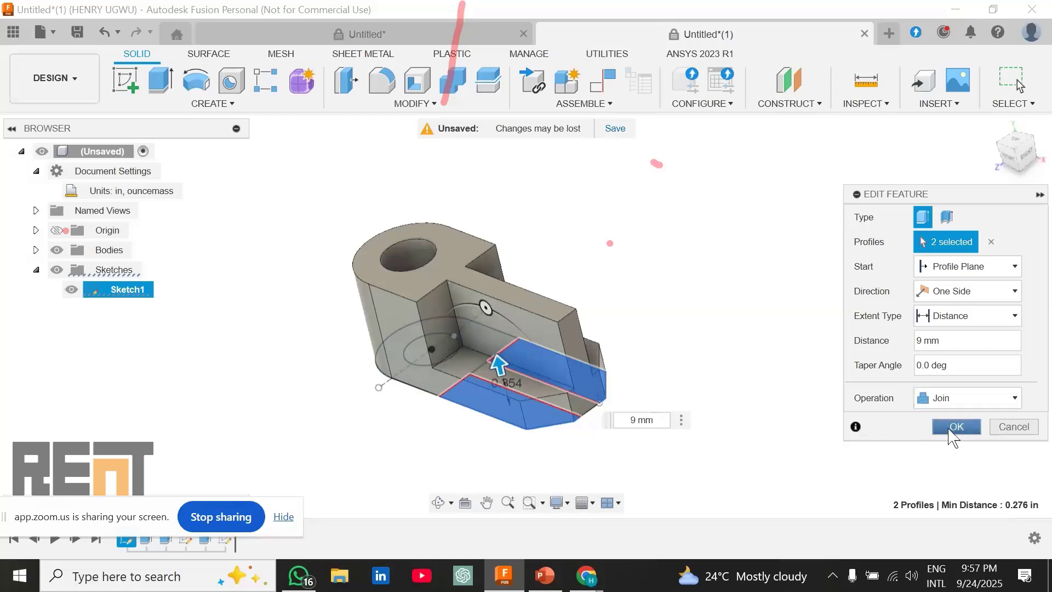
click(954, 428)
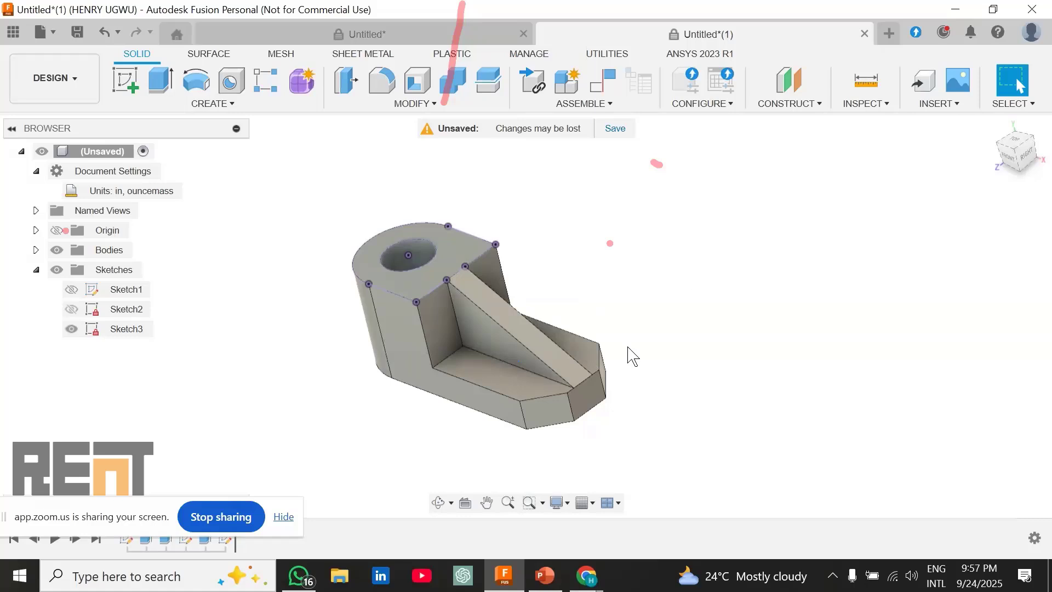
Step: Examine the block close up where the sloped rib and the base sides meet
scroll(558, 336, up, 2)
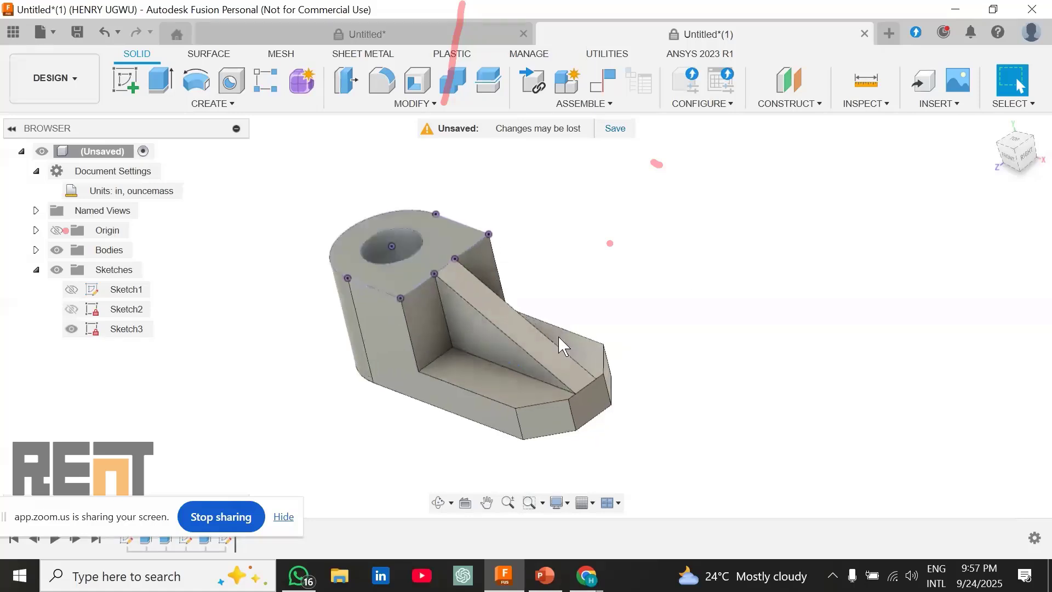
scroll(559, 335, up, 2)
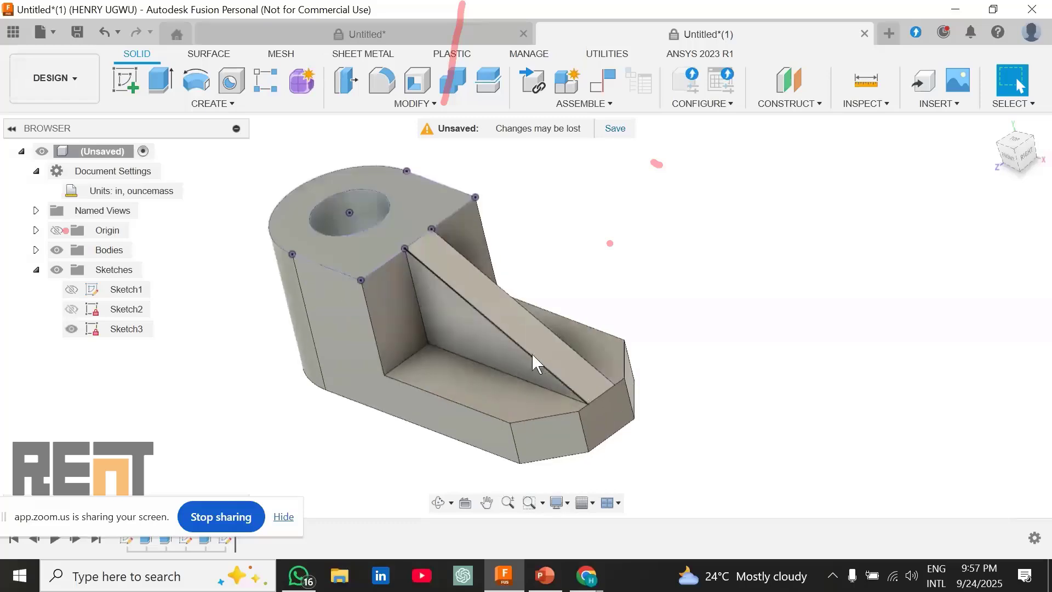
scroll(442, 341, down, 2)
scroll(443, 340, down, 1)
middle_drag(448, 340, 539, 330)
scroll(536, 331, up, 3)
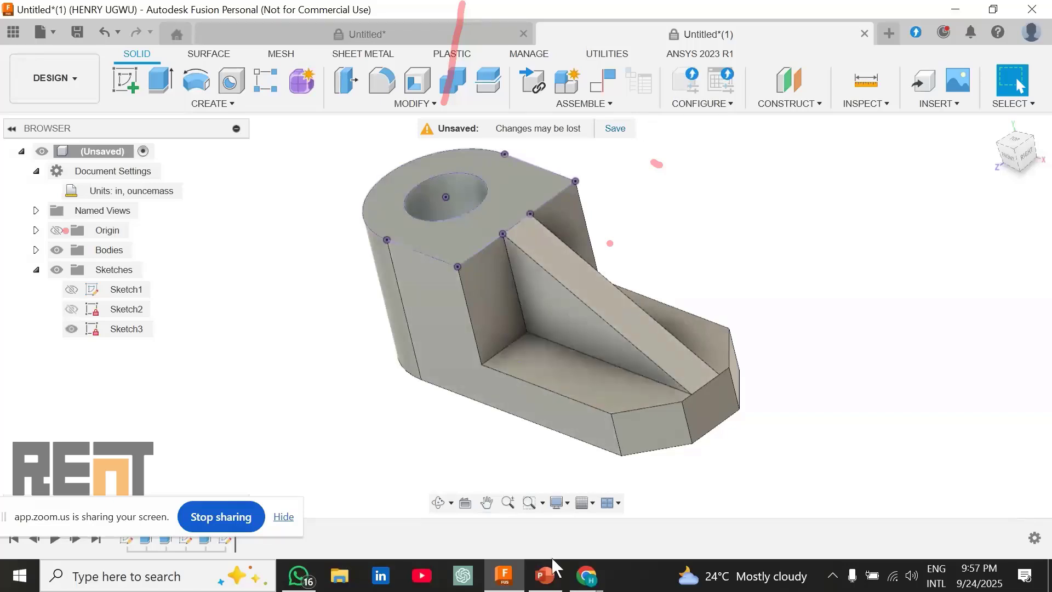
Step: Switch to the Zoom meeting in Chrome and read the chat messages about assembling two components, assignments and the attendance link
mouse_move(585, 574)
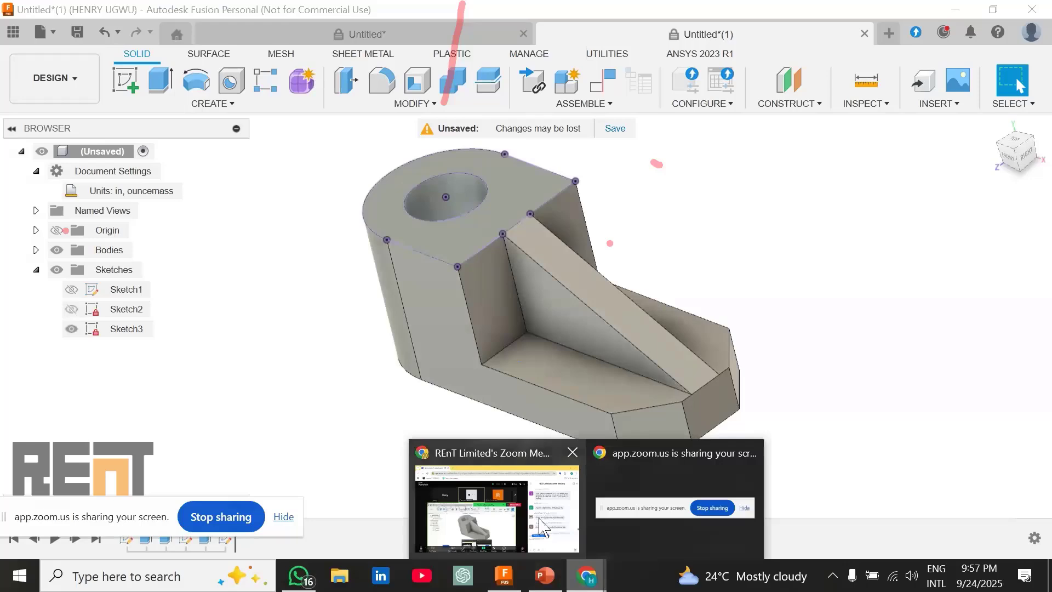
click(541, 526)
scroll(851, 311, up, 5)
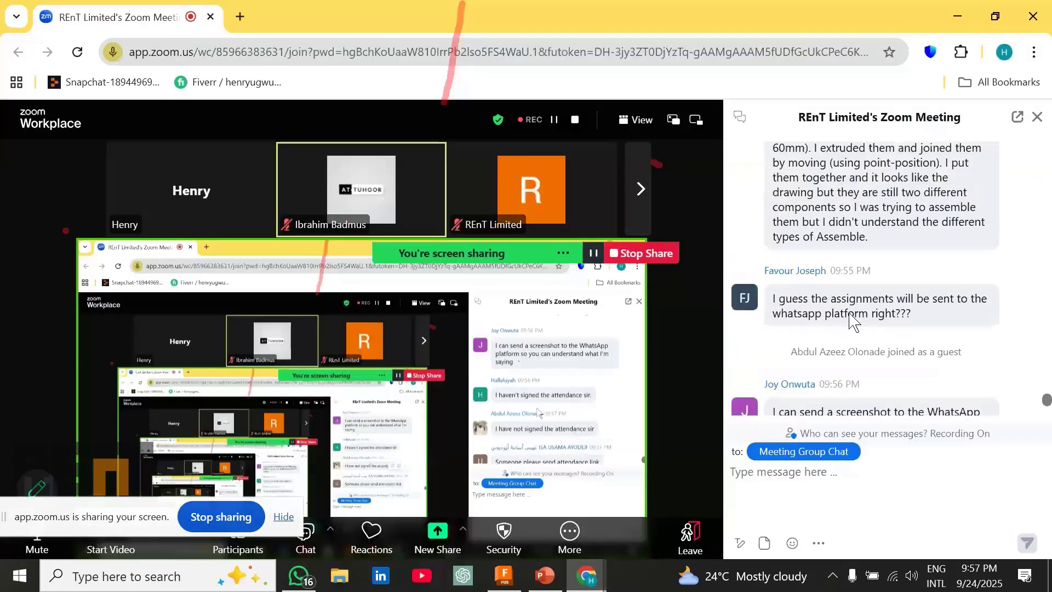
scroll(851, 307, down, 2)
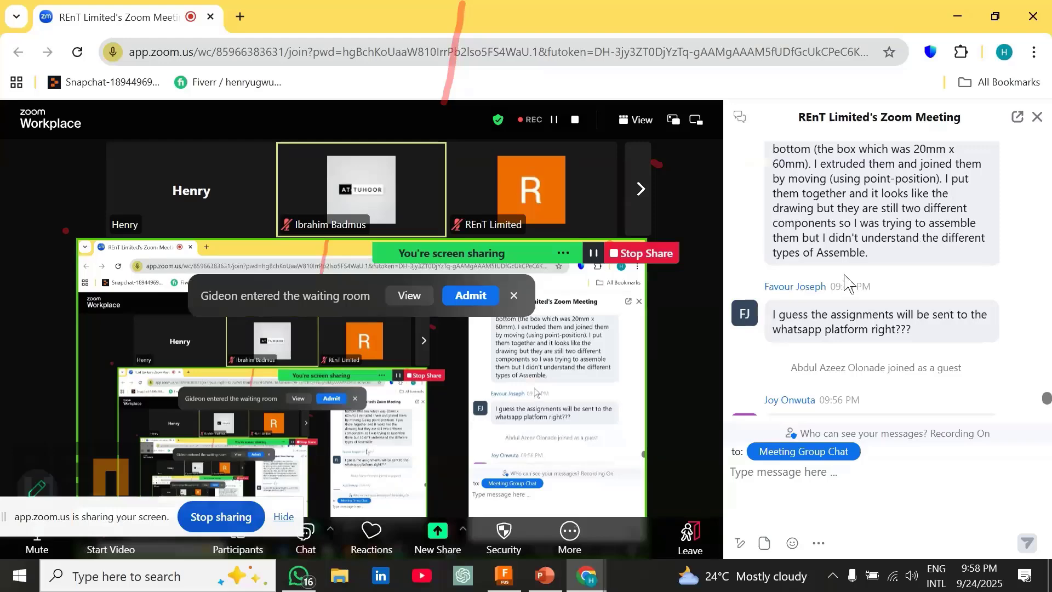
scroll(842, 273, down, 5)
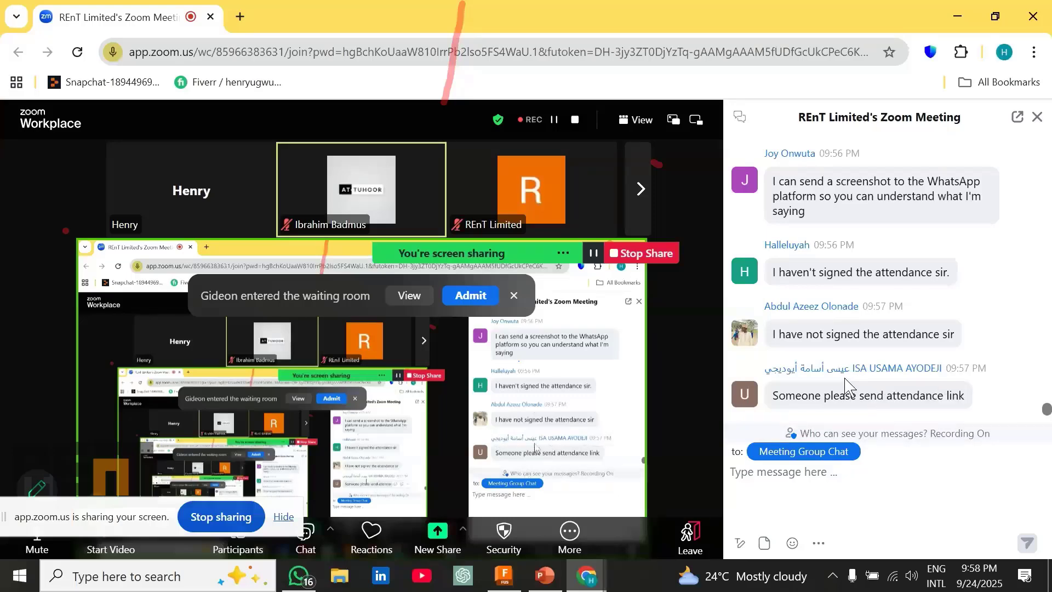
scroll(766, 372, up, 5)
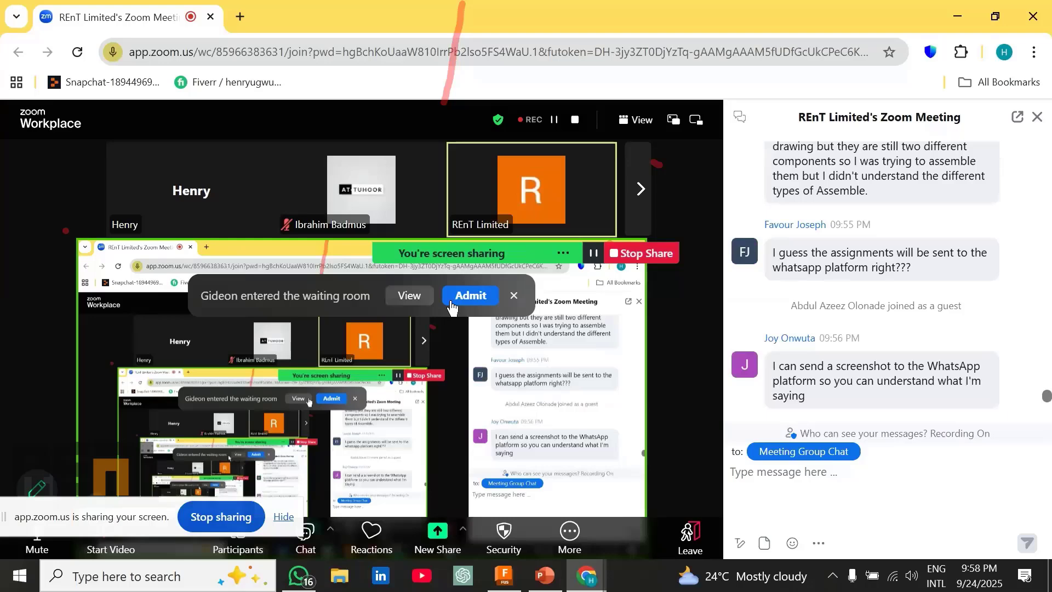
scroll(877, 323, down, 5)
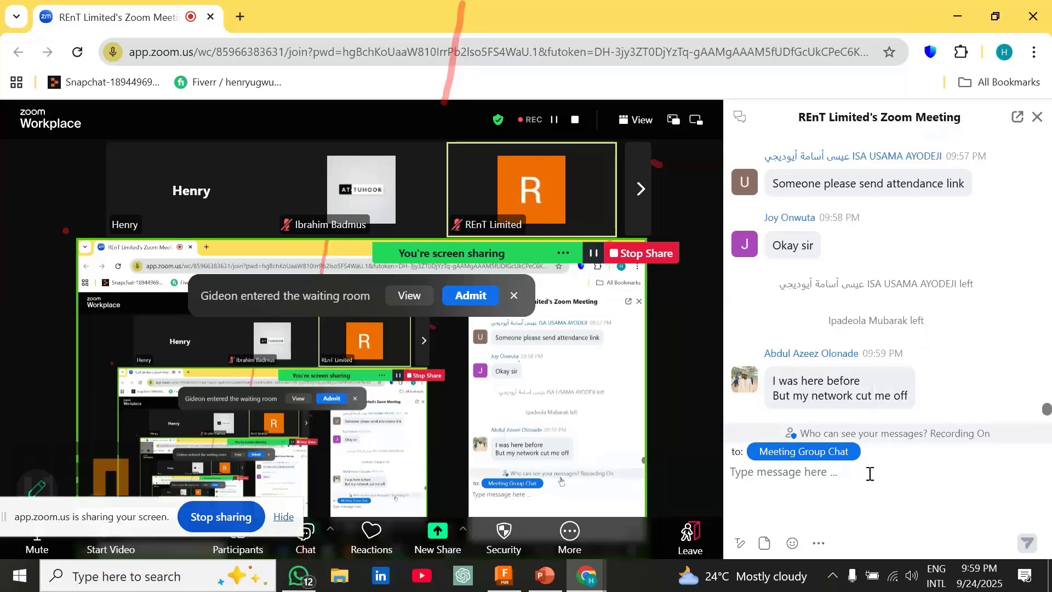
Step: View the waiting room in the meeting's participants list, and hide the list again
click(408, 297)
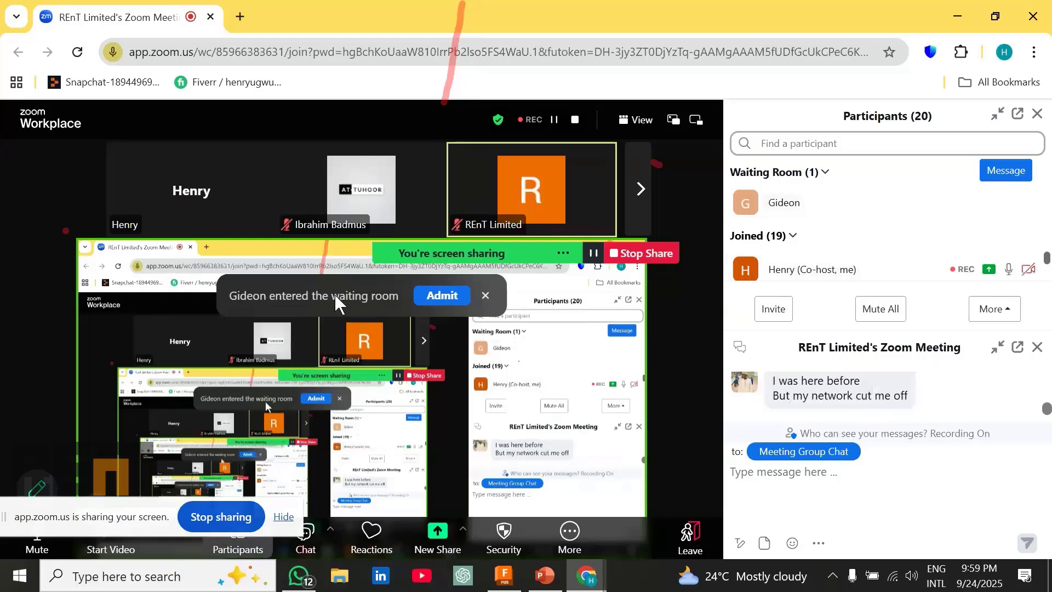
click(245, 549)
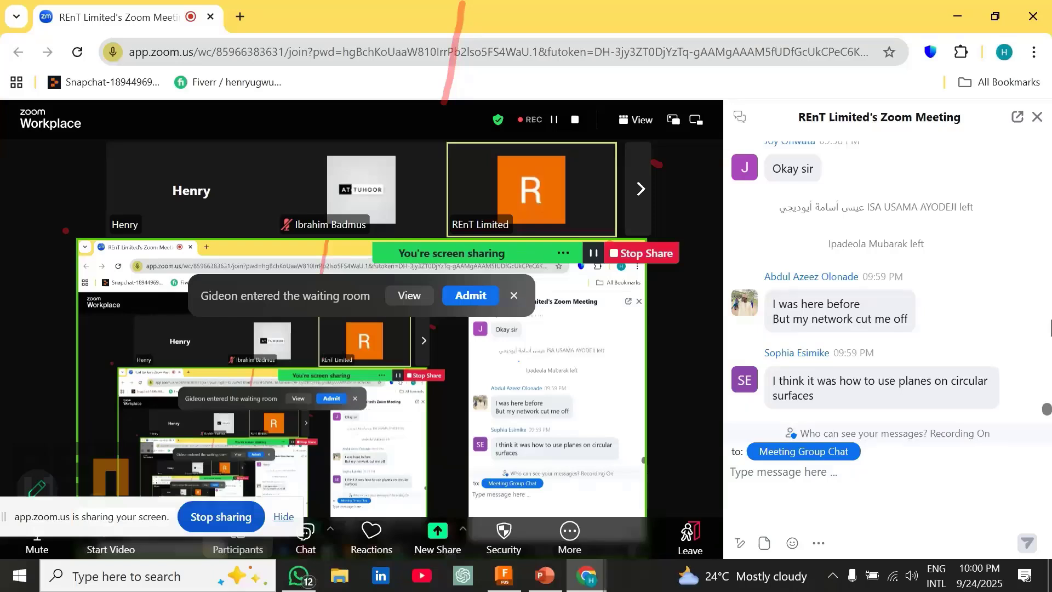
Step: Switch to WhatsApp and look back through the earlier messages in the RoyalGrand Customer Support chat
click(299, 577)
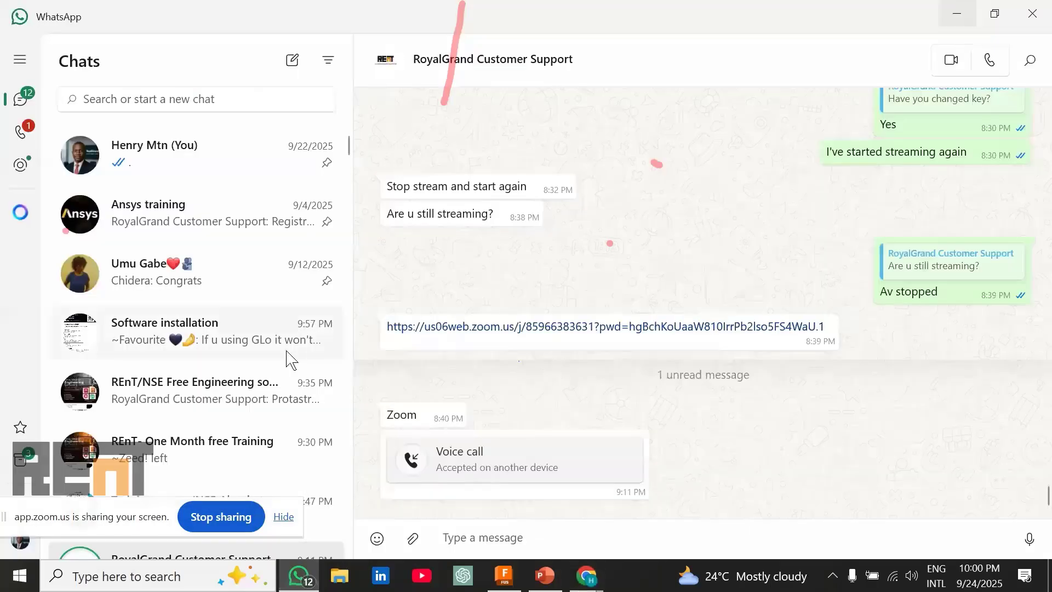
scroll(857, 399, up, 5)
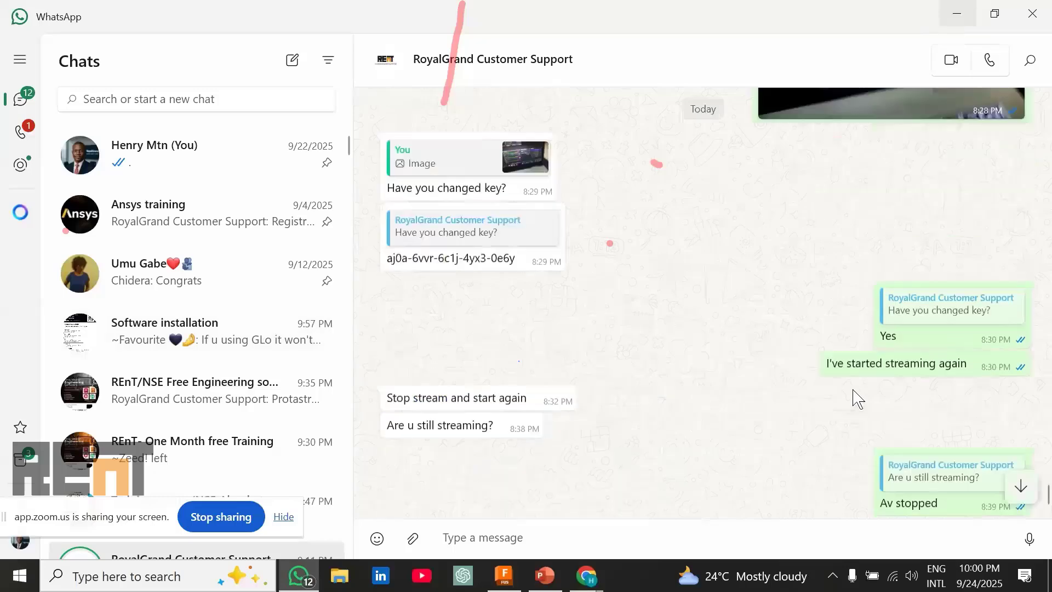
scroll(858, 399, up, 15)
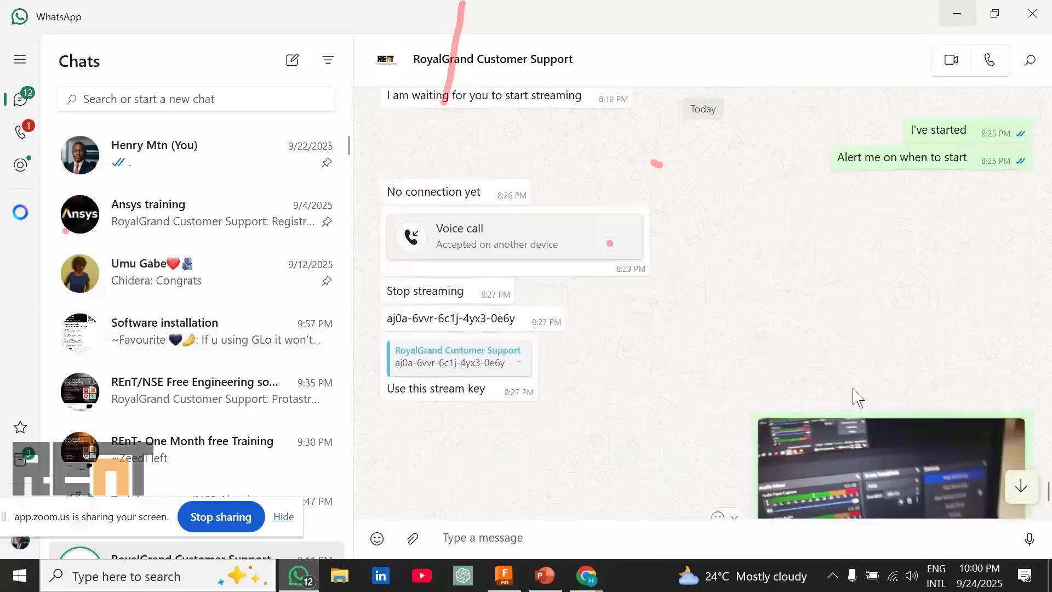